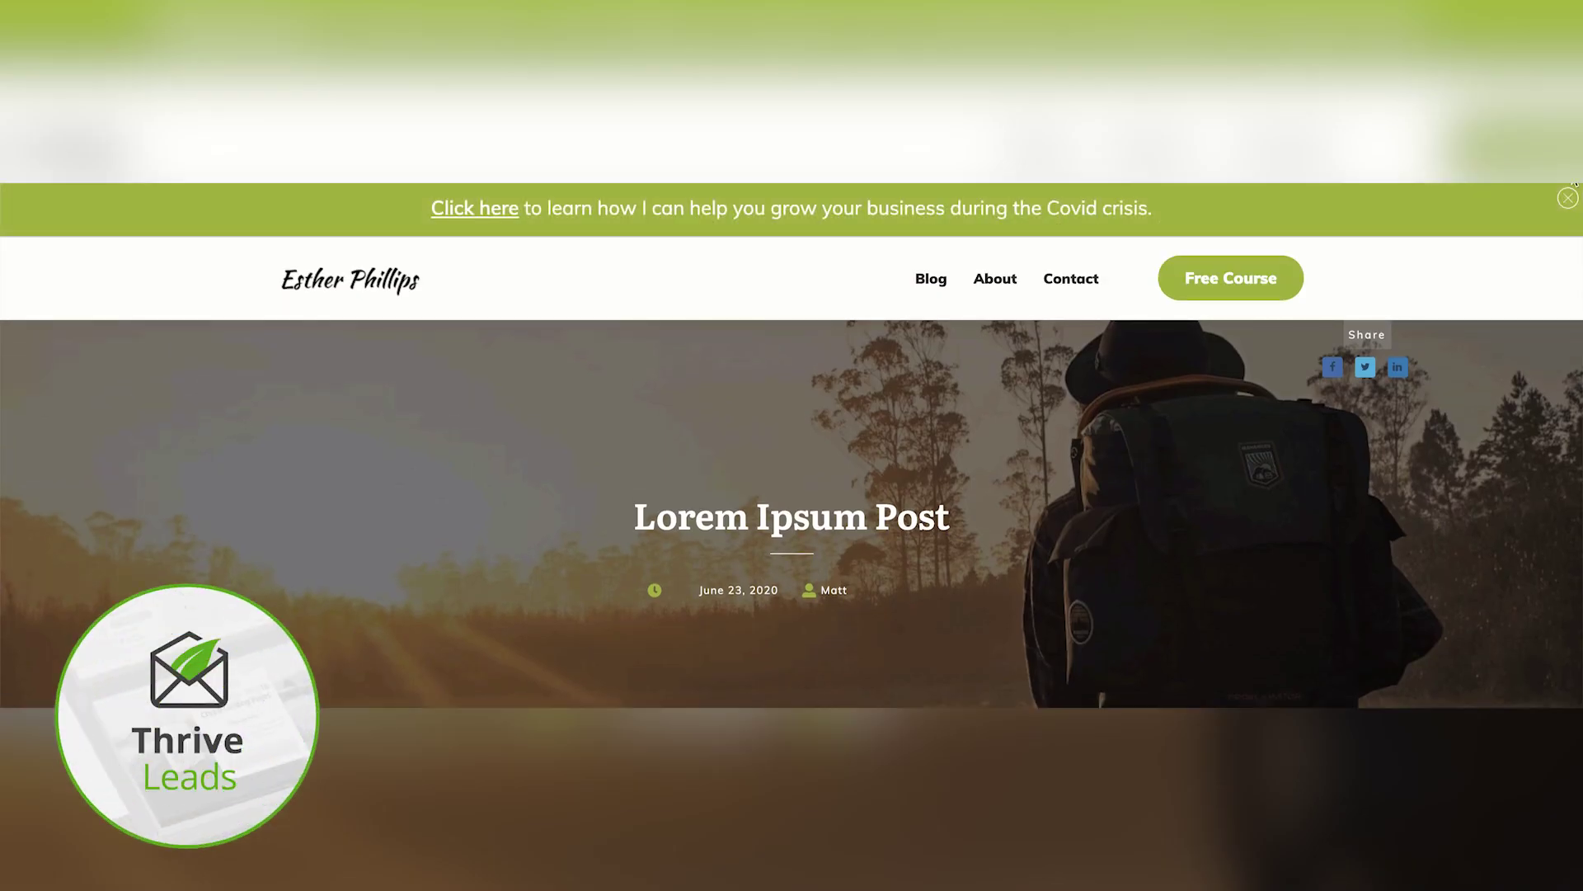
pyautogui.click(1566, 199)
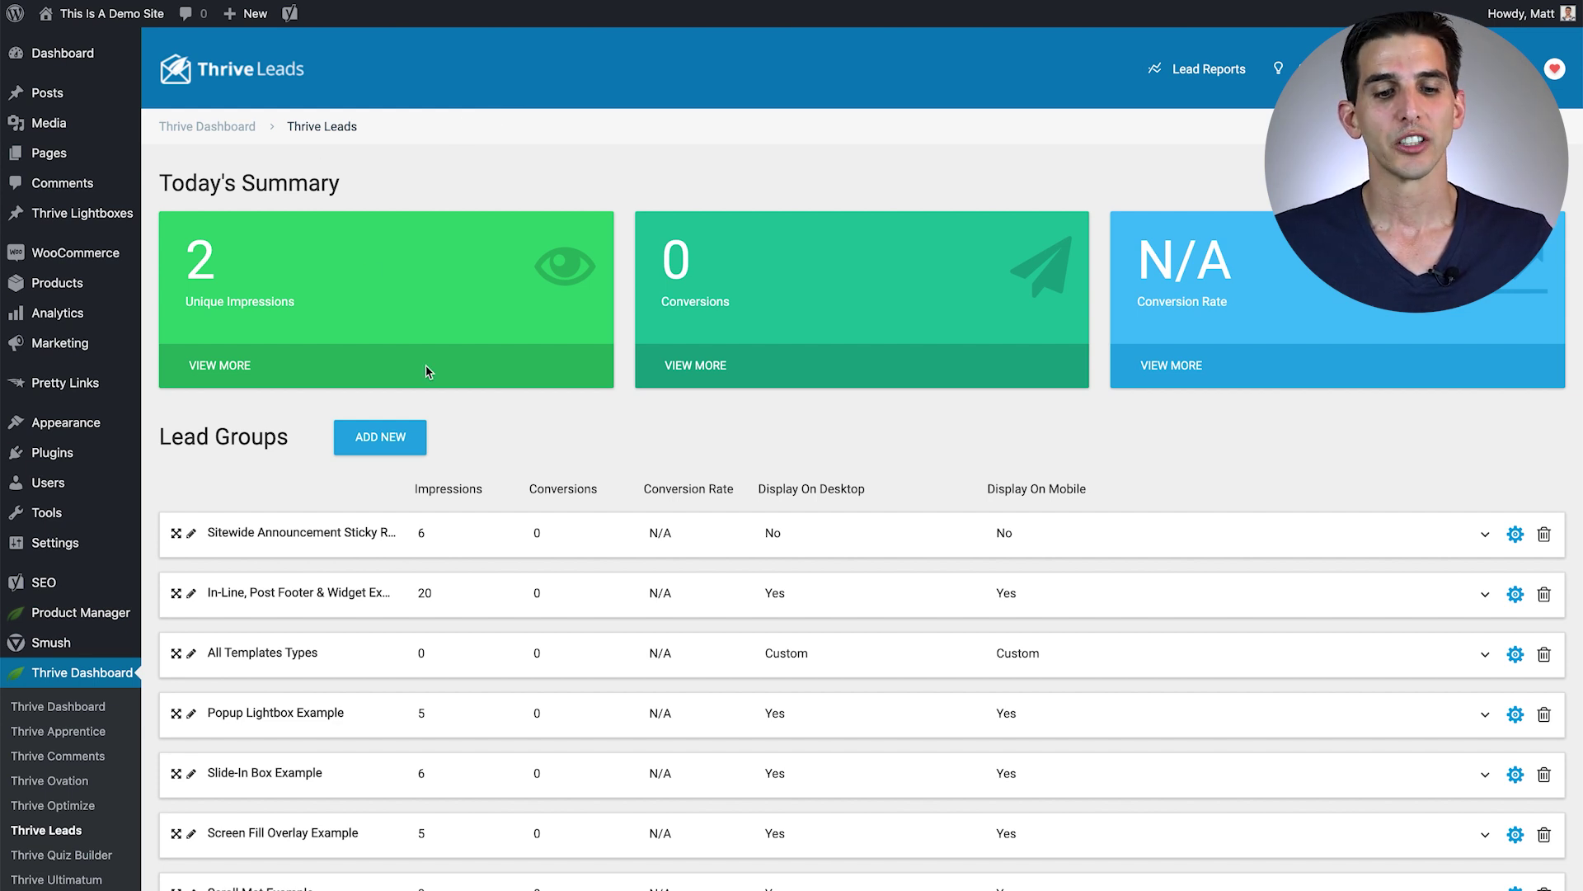
# Step: Add a new lead group named "Simple Announcement Bar"
pyautogui.click(372, 438)
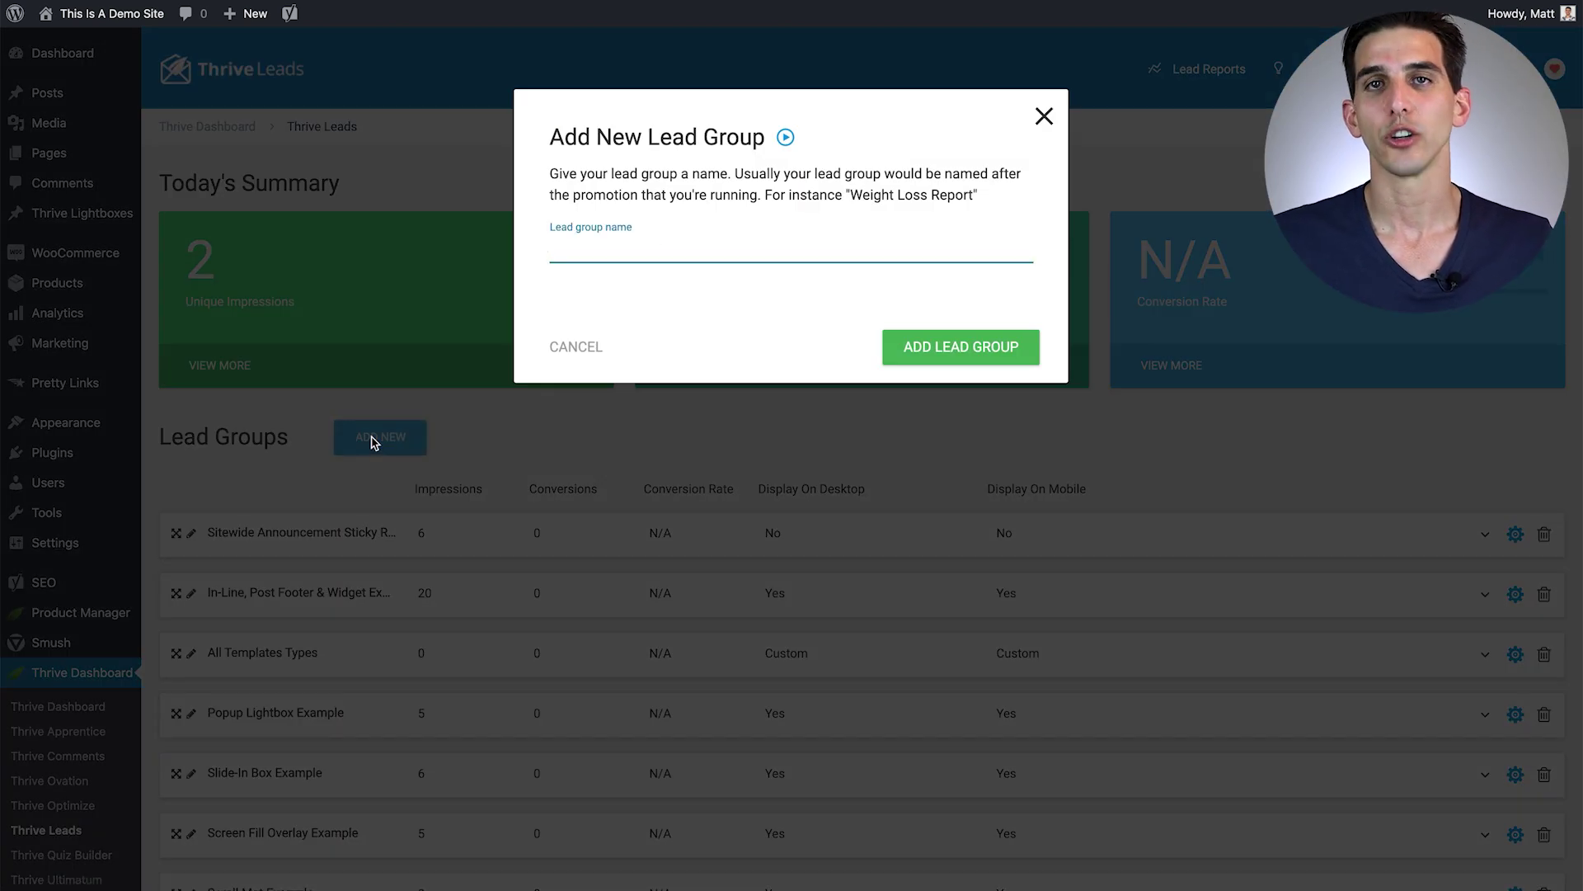
pyautogui.write('Sim')
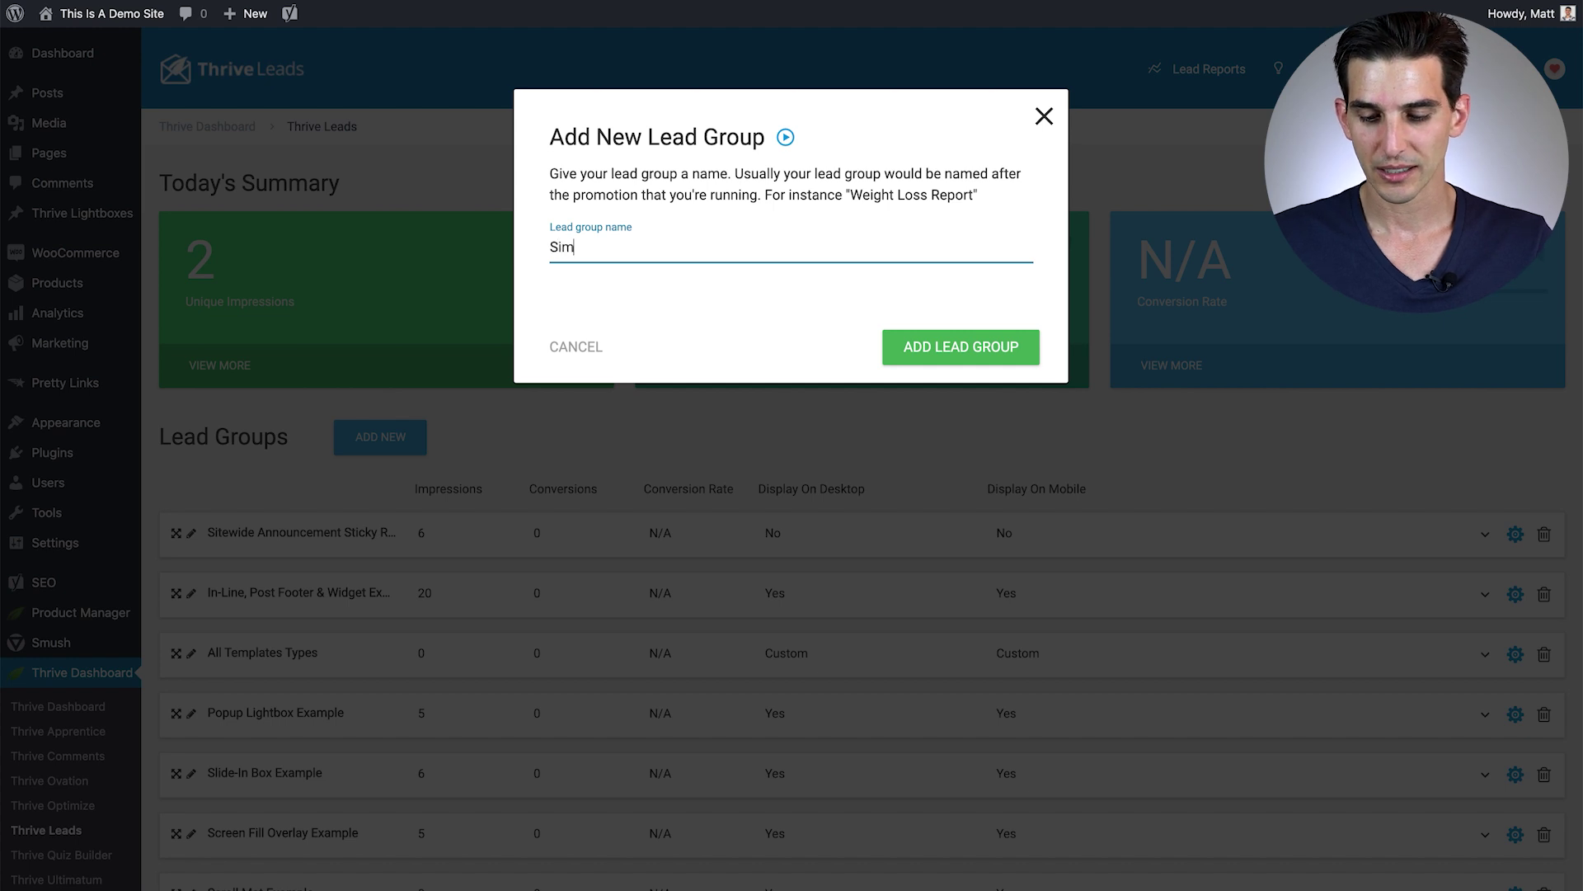
pyautogui.write('ple Annou')
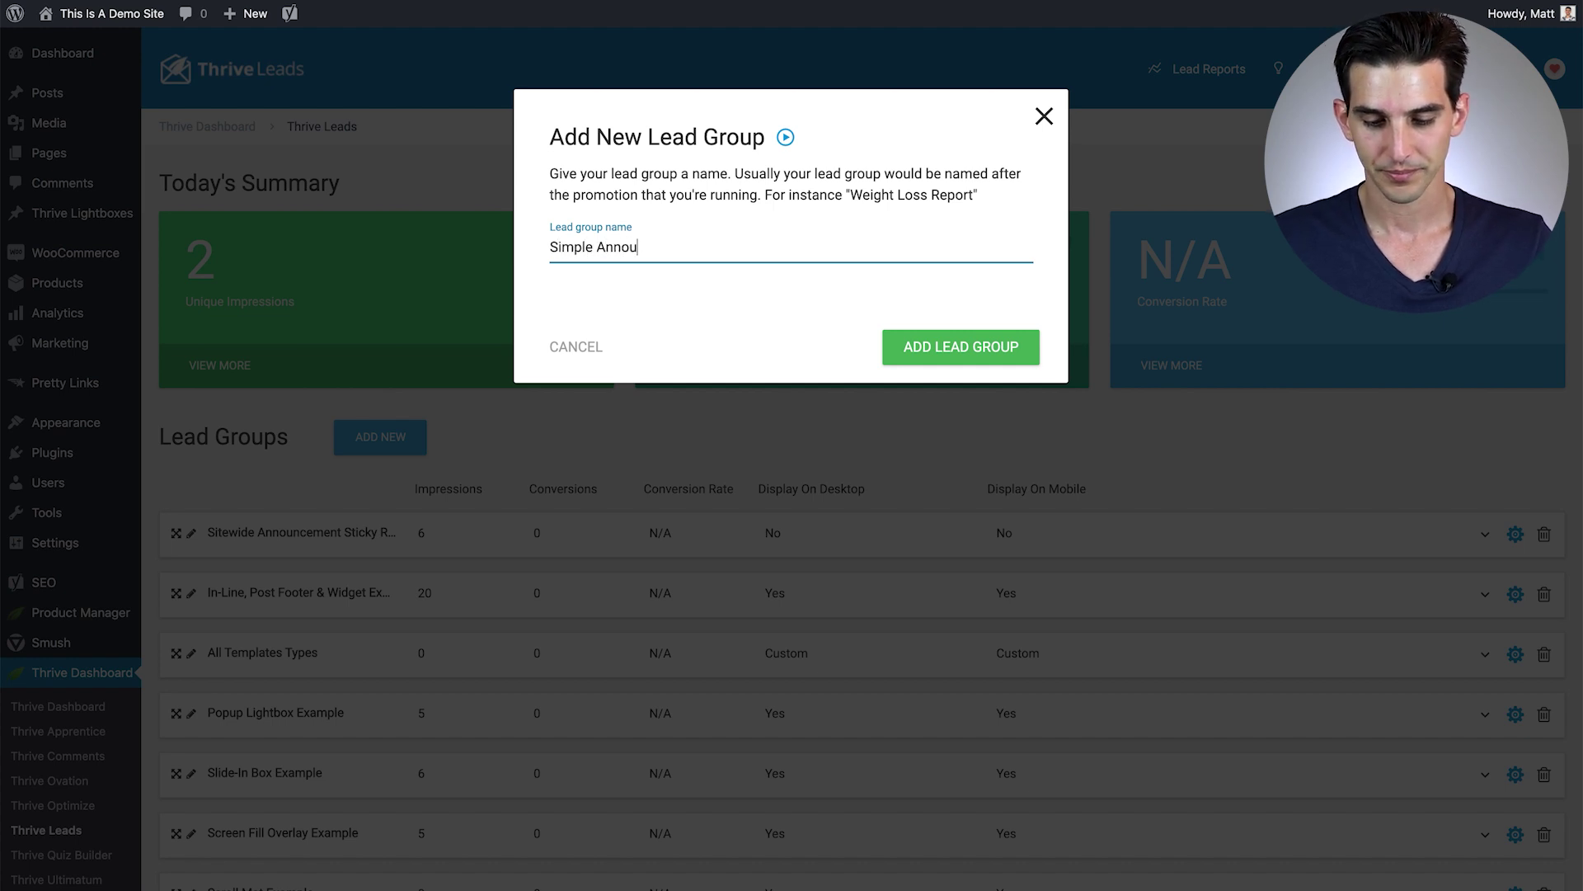
pyautogui.write('ncement Bar')
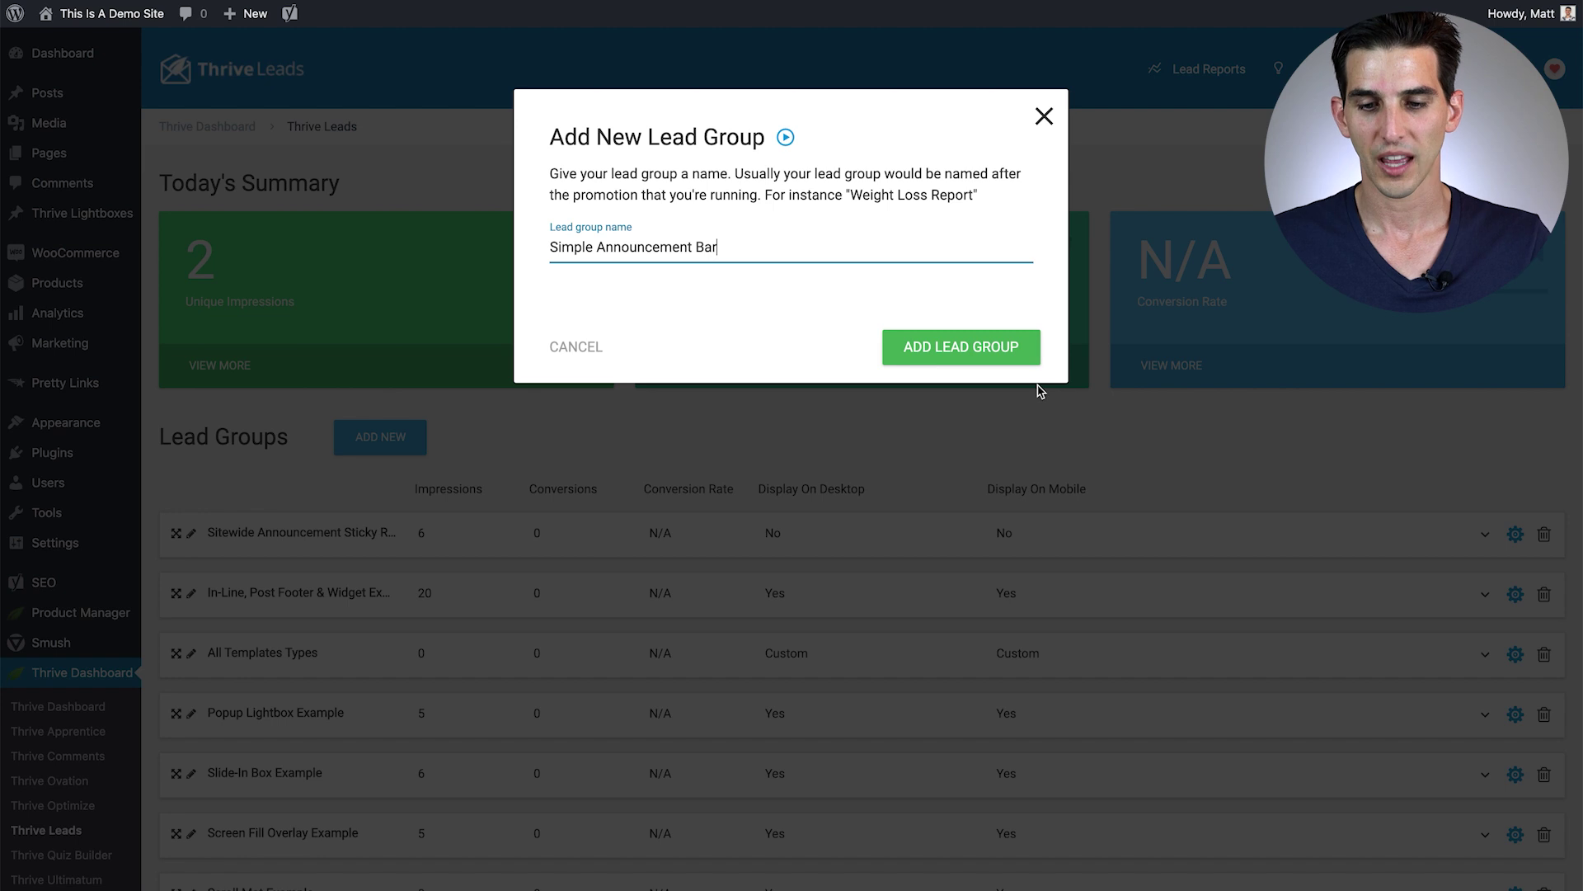
pyautogui.click(975, 353)
# Step: Add a Ribbon opt-in form type to the Simple Announcement Bar lead group
pyautogui.scroll(-5, 976, 360)
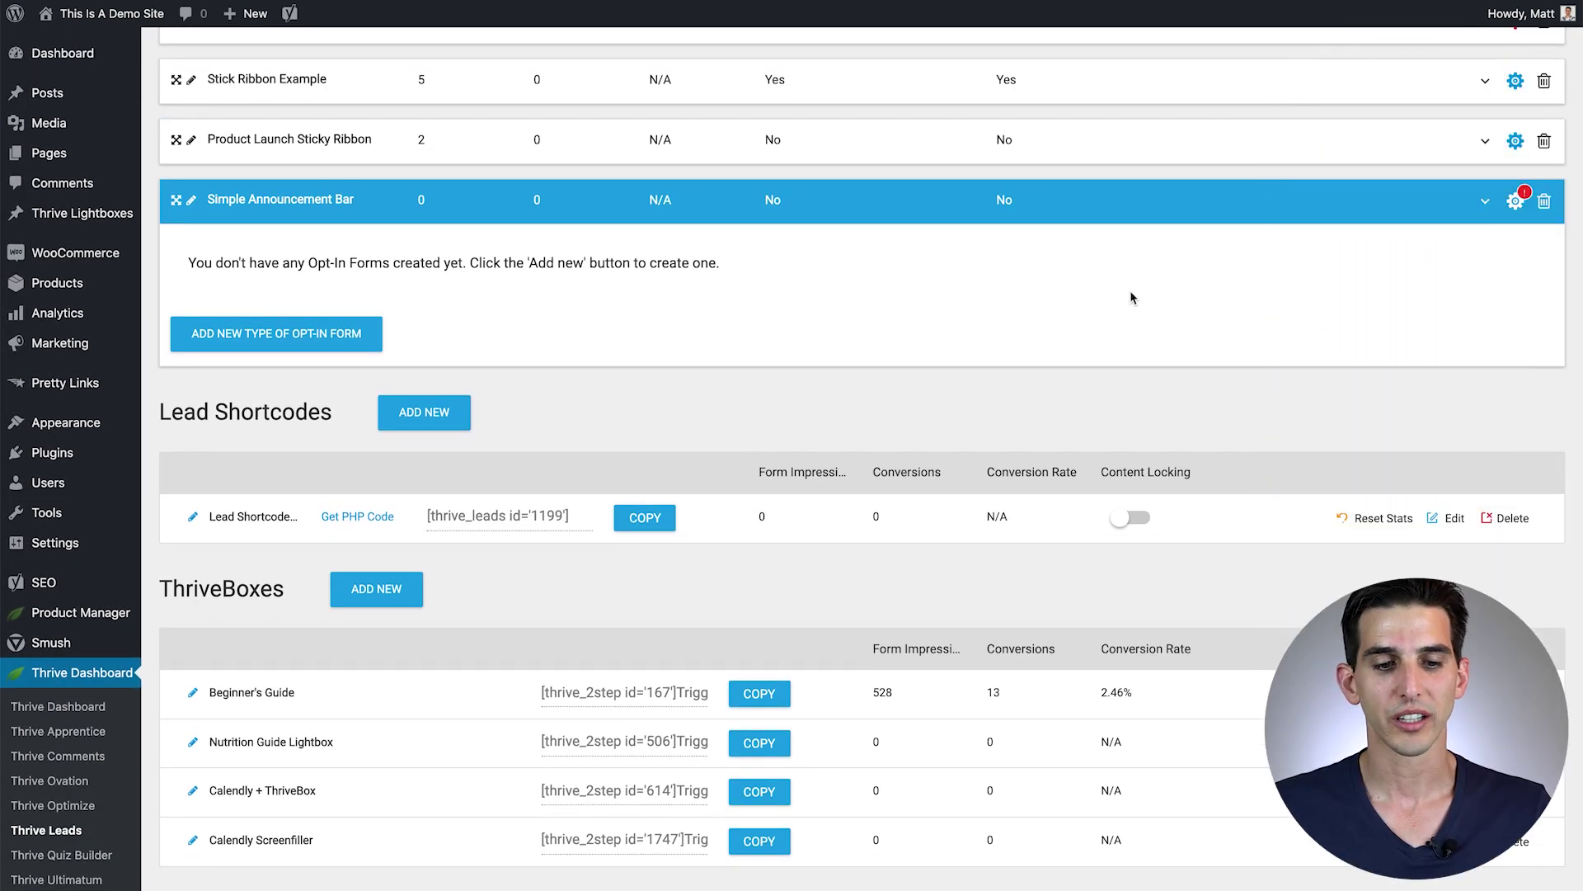
pyautogui.click(314, 343)
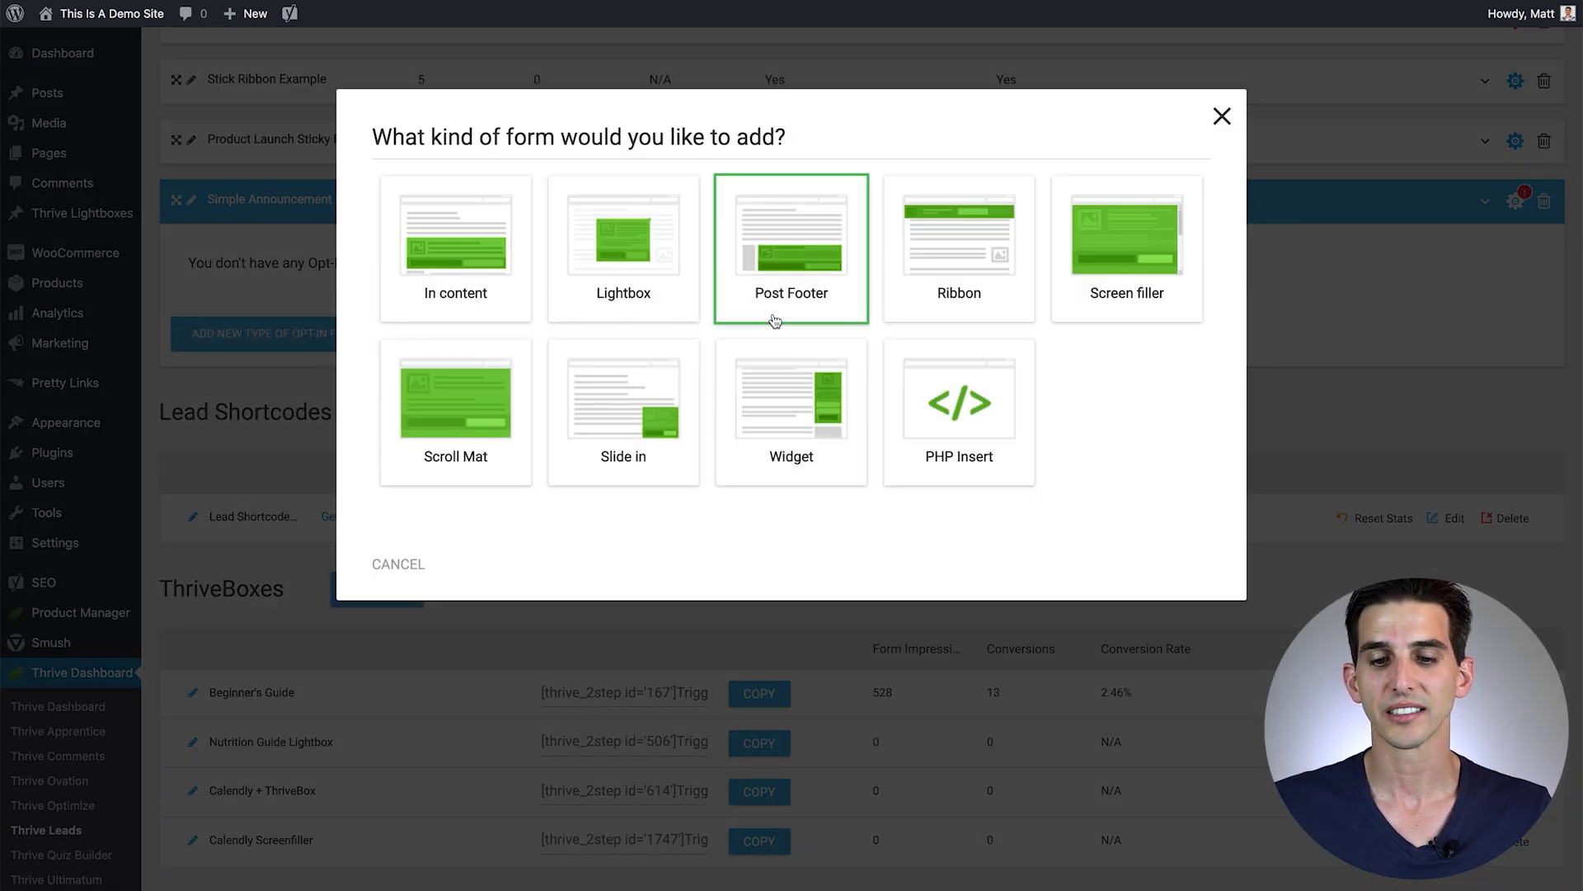
pyautogui.click(980, 275)
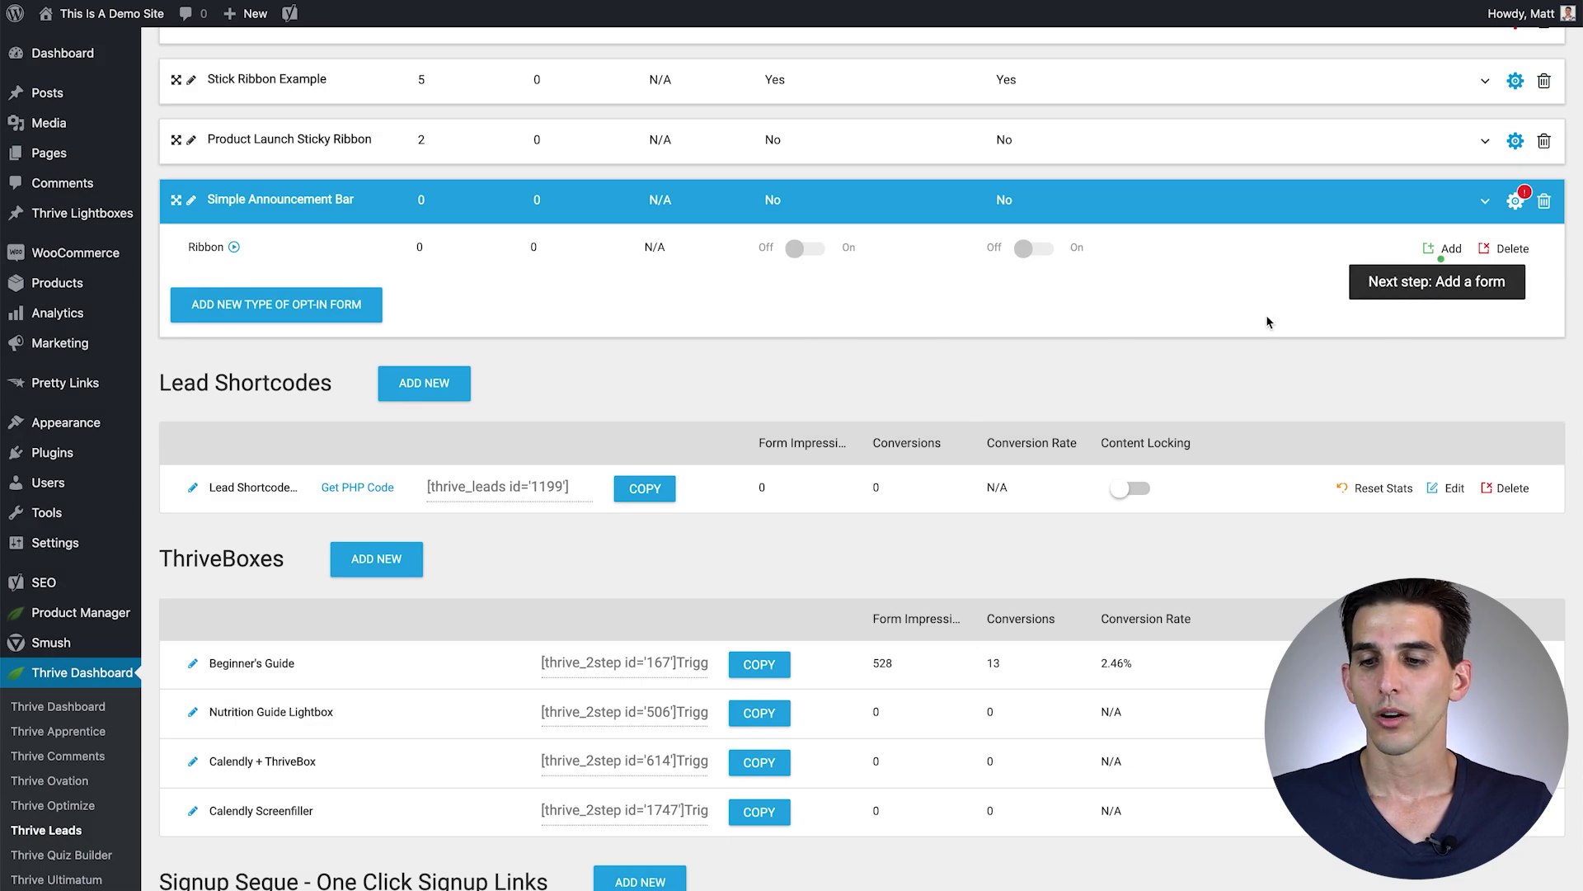
# Step: Create a form named "Simple 1" for the Simple Announcement Bar's ribbon
pyautogui.click(1449, 255)
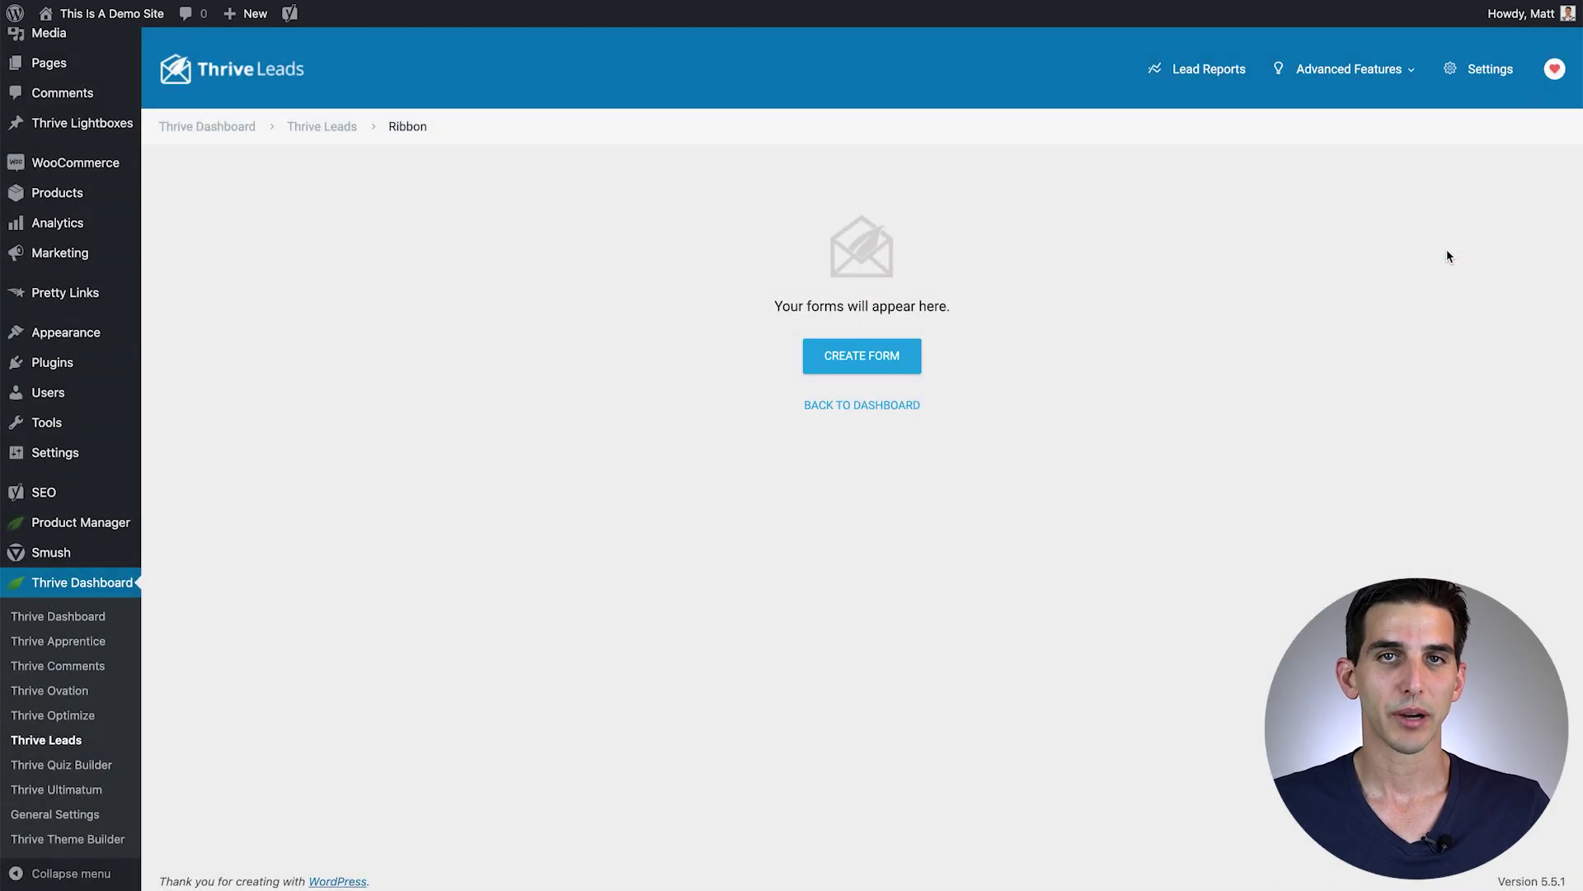
pyautogui.click(858, 364)
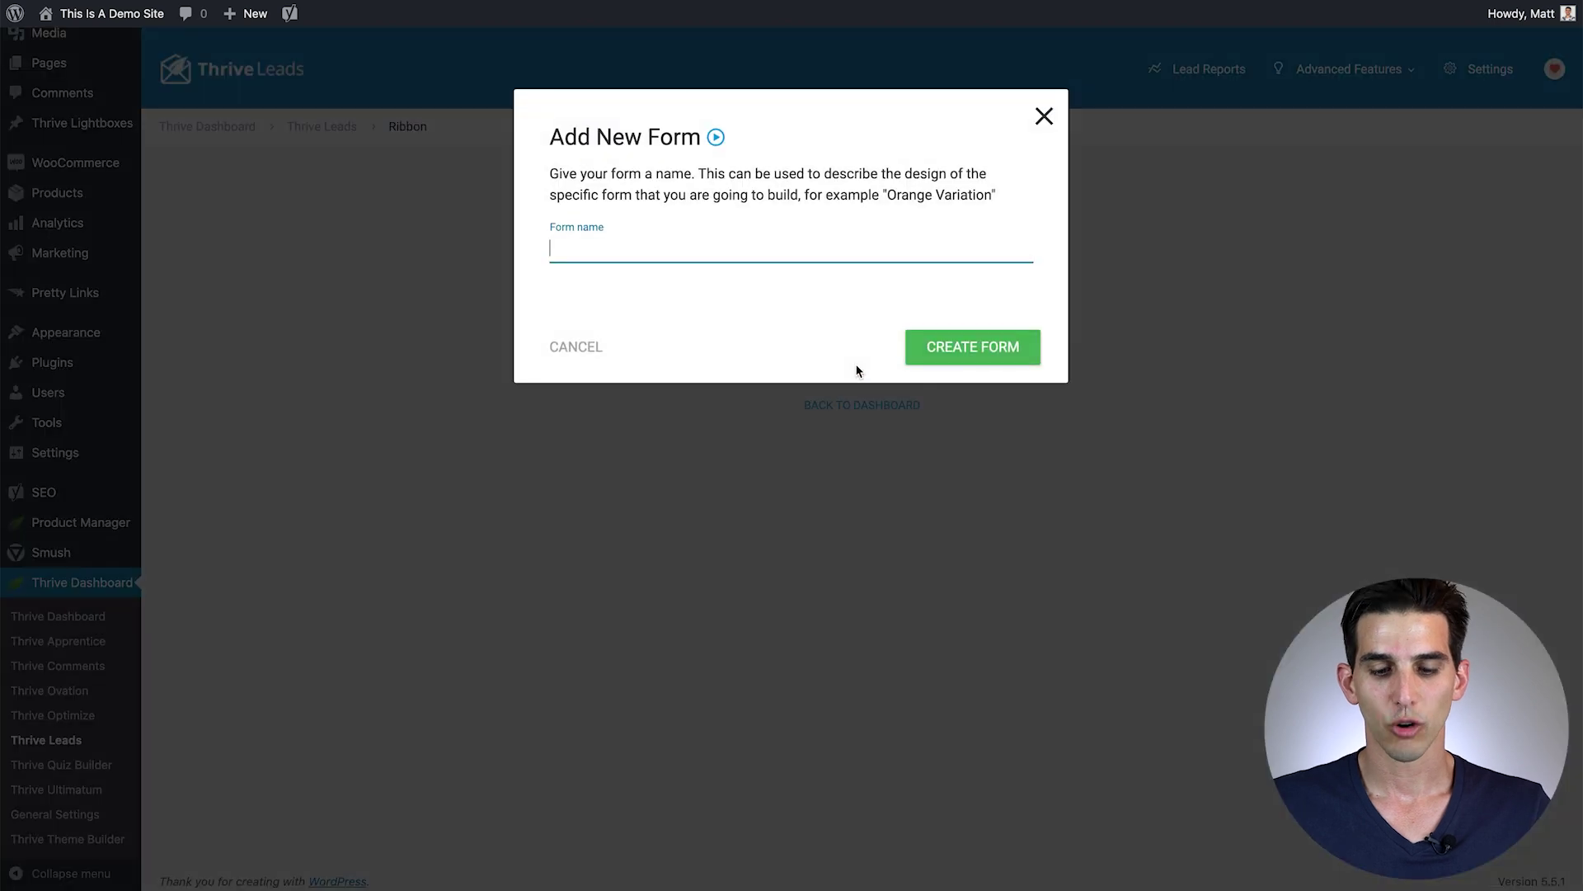
pyautogui.write('Simple')
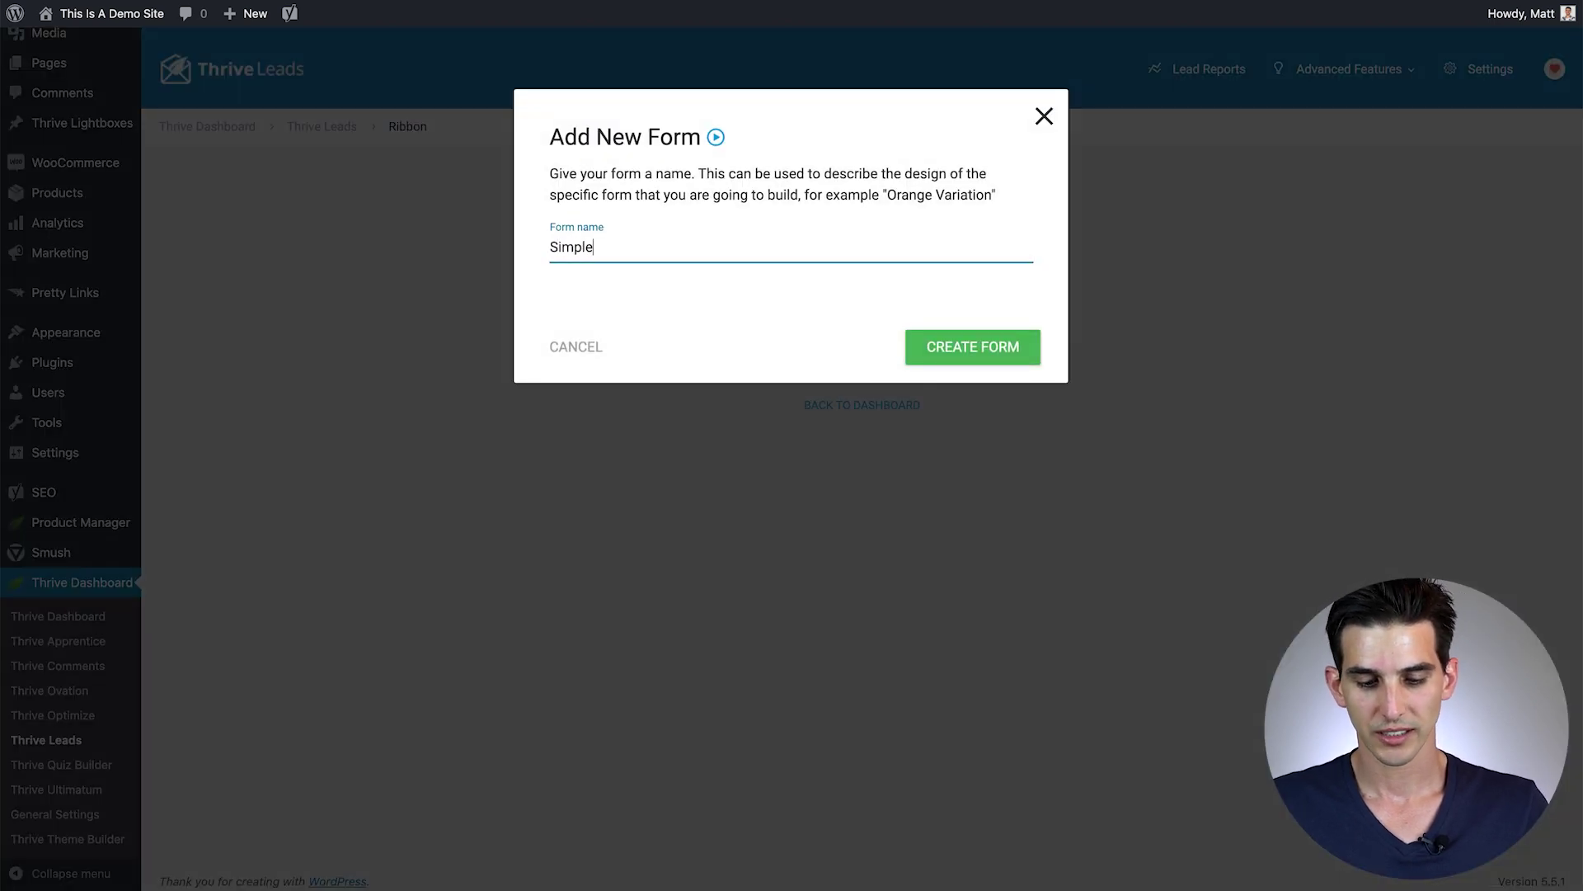
pyautogui.click(983, 353)
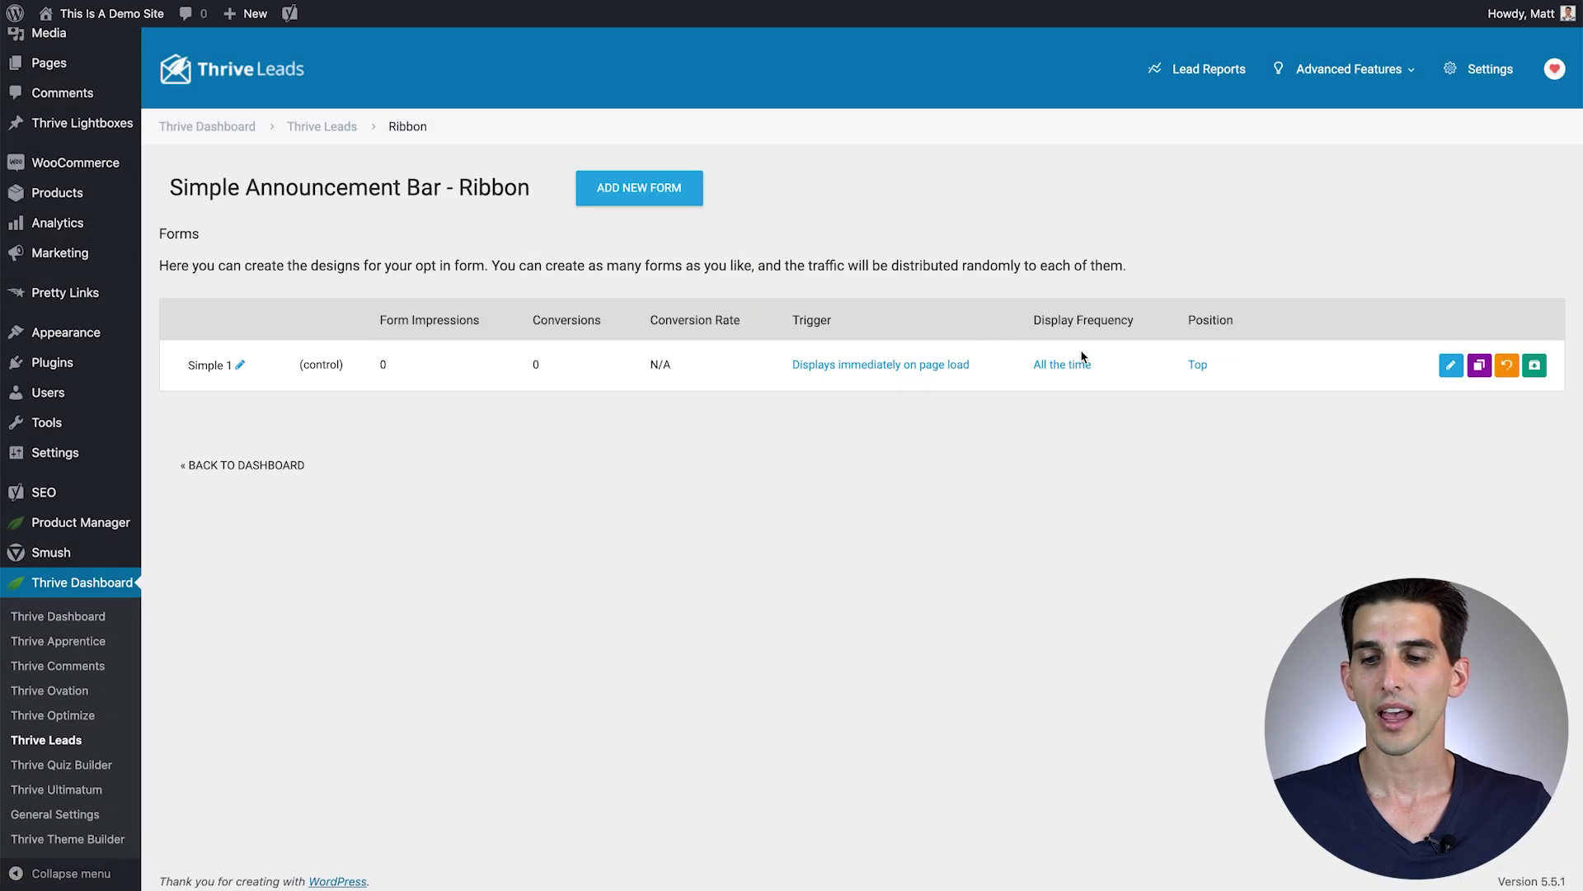
# Step: Open the design of the Simple 1 form and apply the Blank Template to it
pyautogui.click(1447, 369)
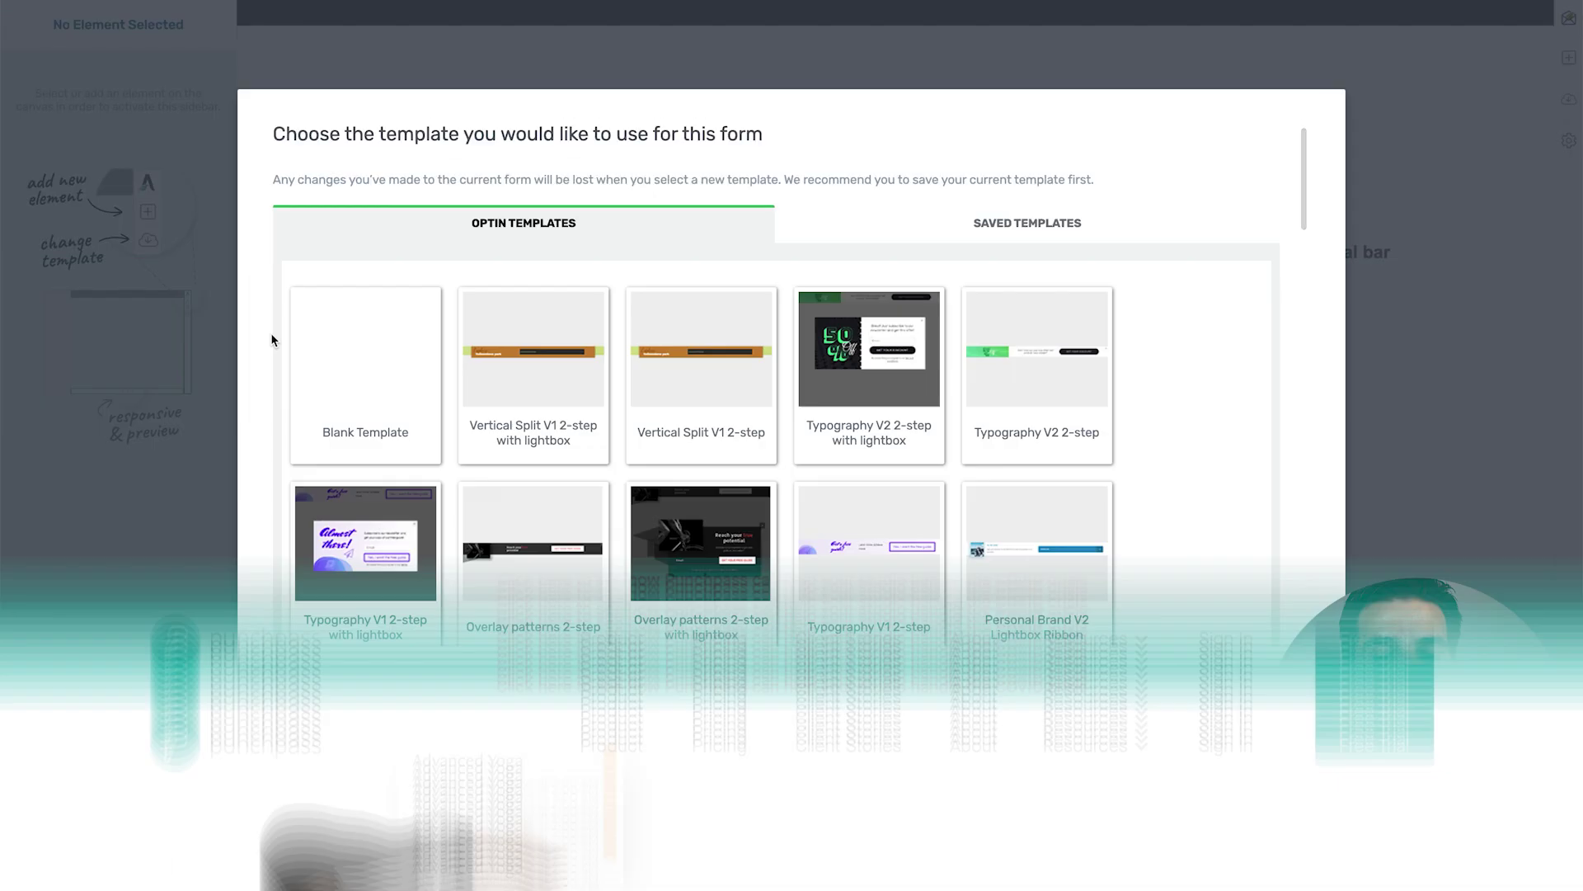
pyautogui.click(357, 361)
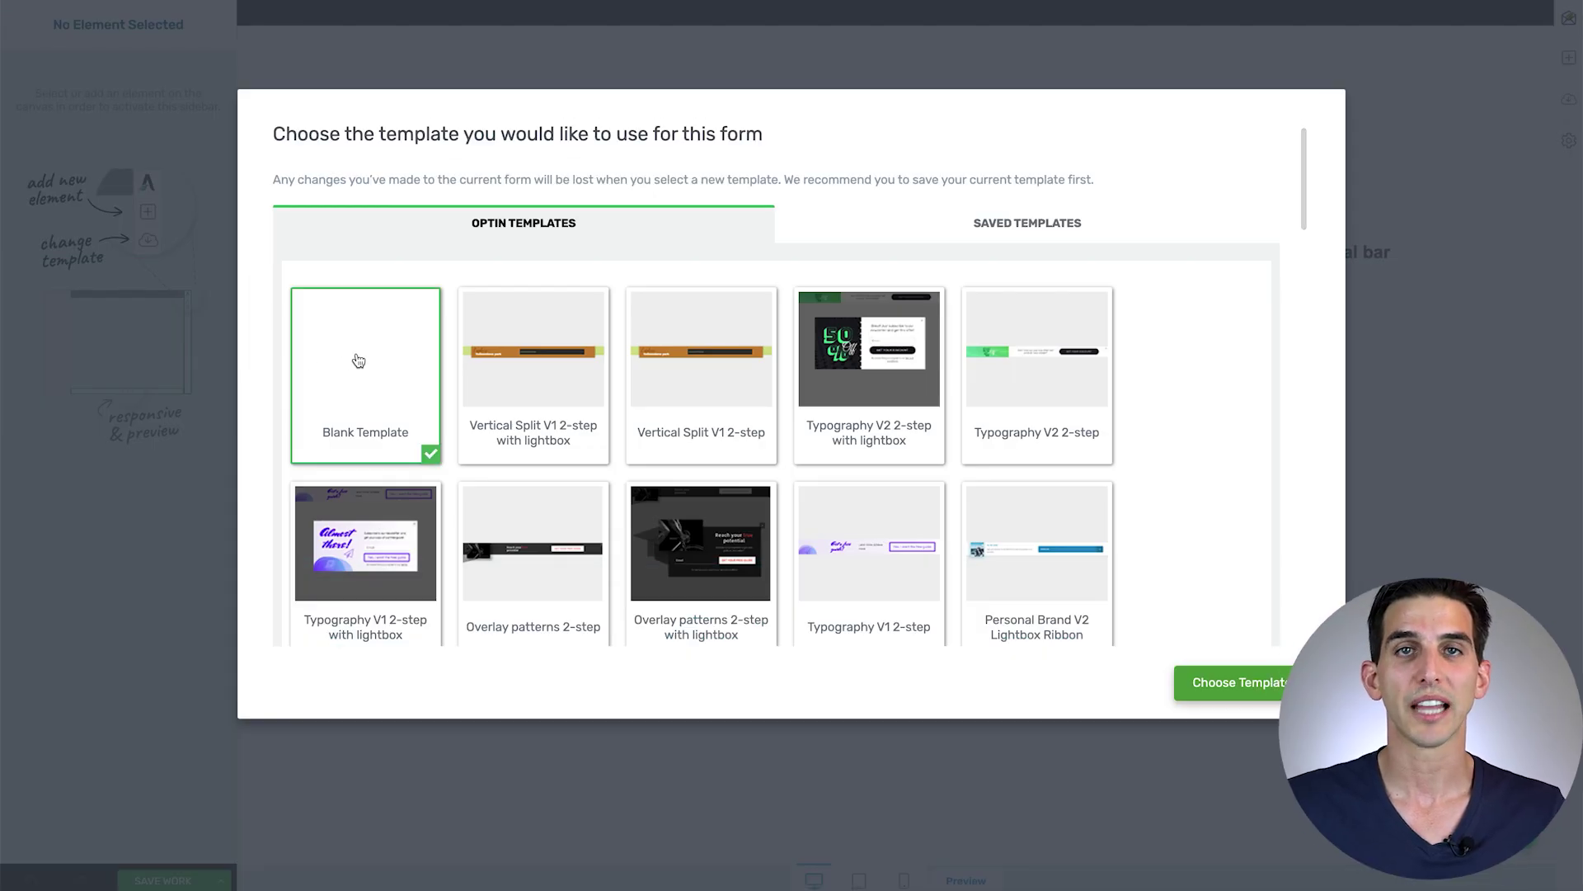
pyautogui.click(1308, 690)
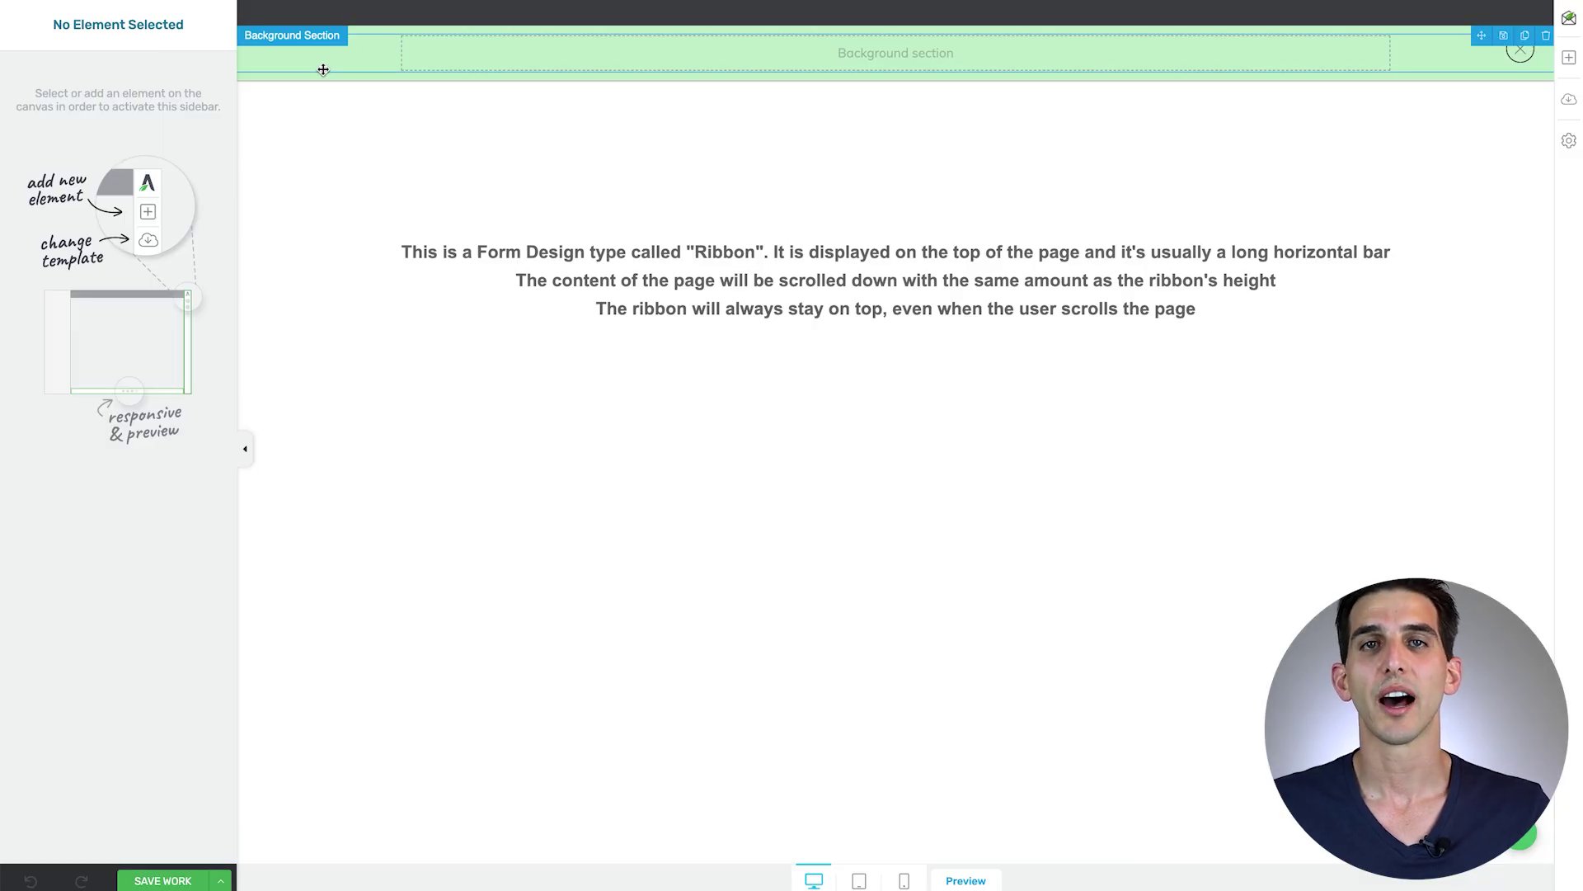
# Step: Set the top and bottom padding of the ribbon's outer Thrive Leads Element to 0 px
pyautogui.click(323, 69)
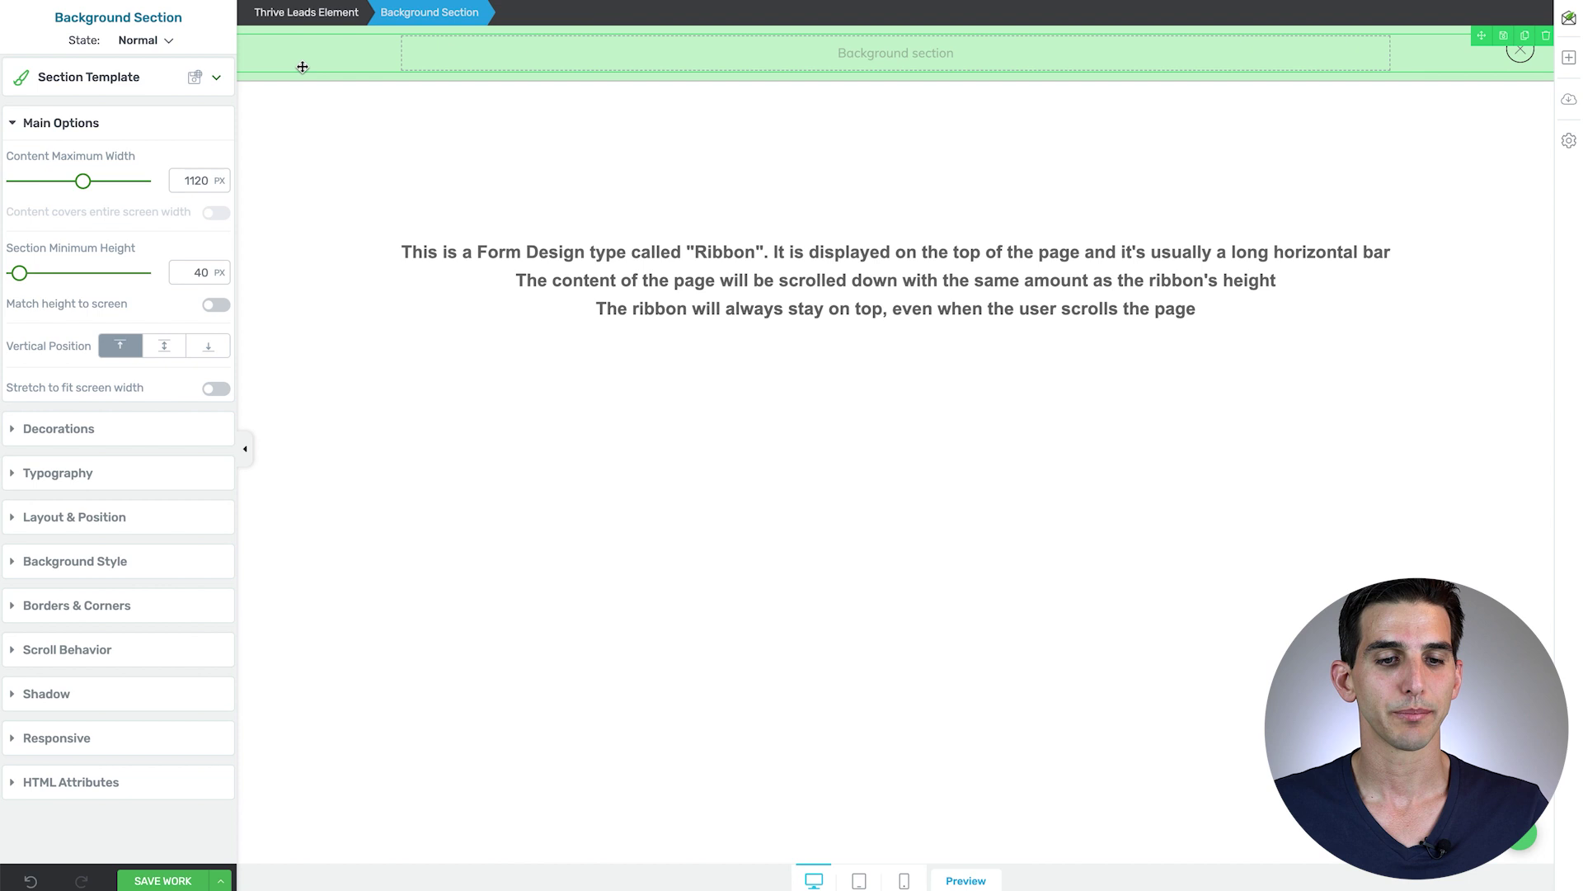
pyautogui.click(284, 11)
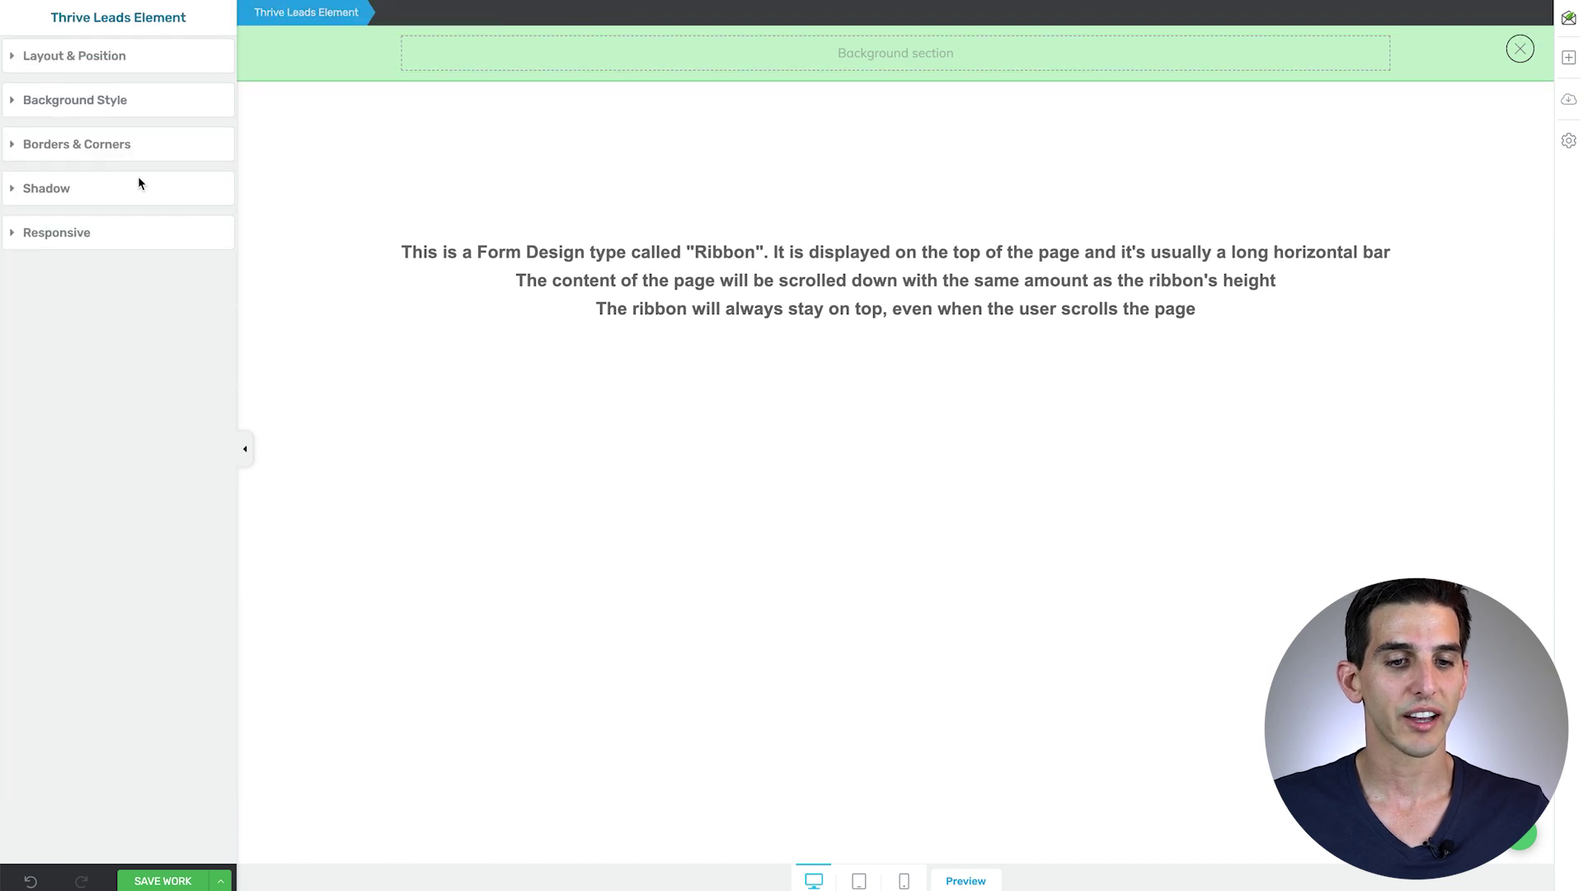
pyautogui.click(77, 60)
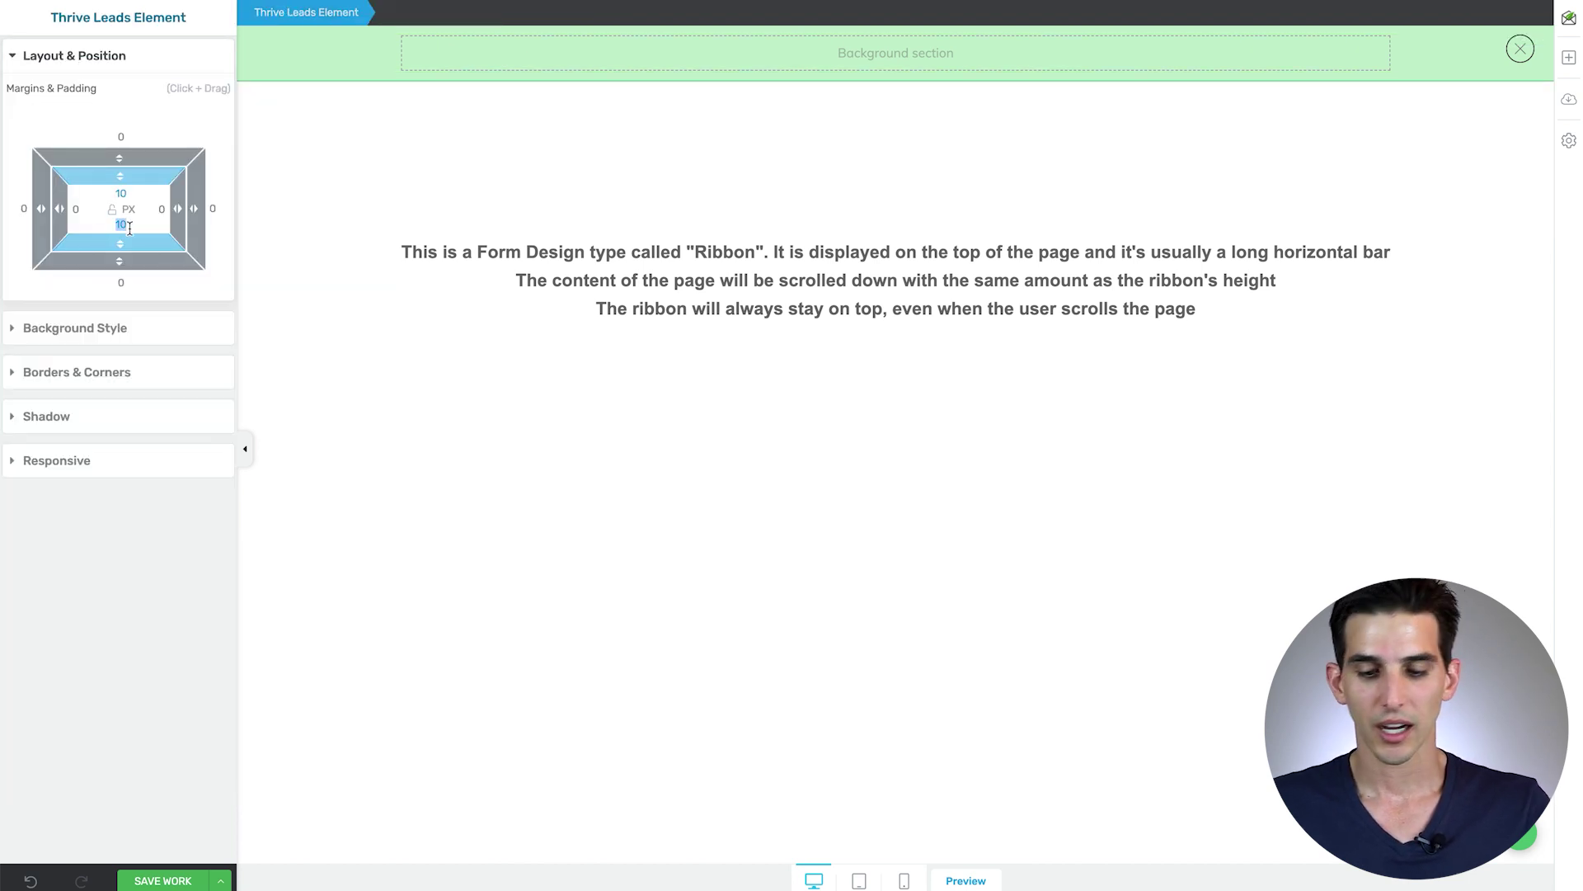
pyautogui.write('0')
pyautogui.doubleClick(122, 193)
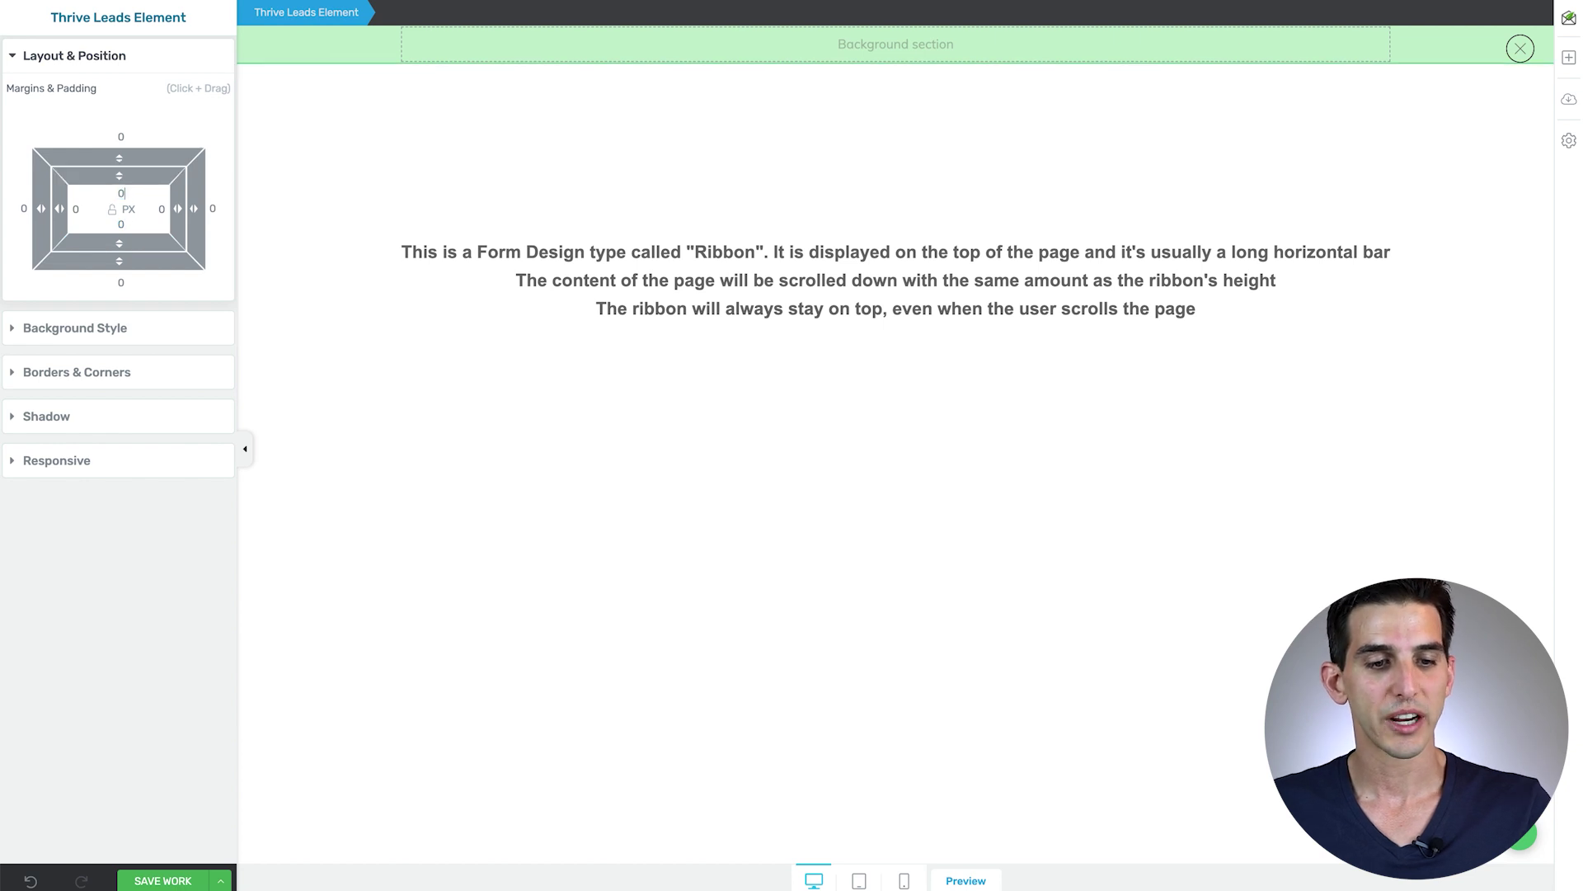
pyautogui.write('0')
# Step: Set the background section's top padding to 0 px and make both the section and its content span the full screen width
pyautogui.click(470, 58)
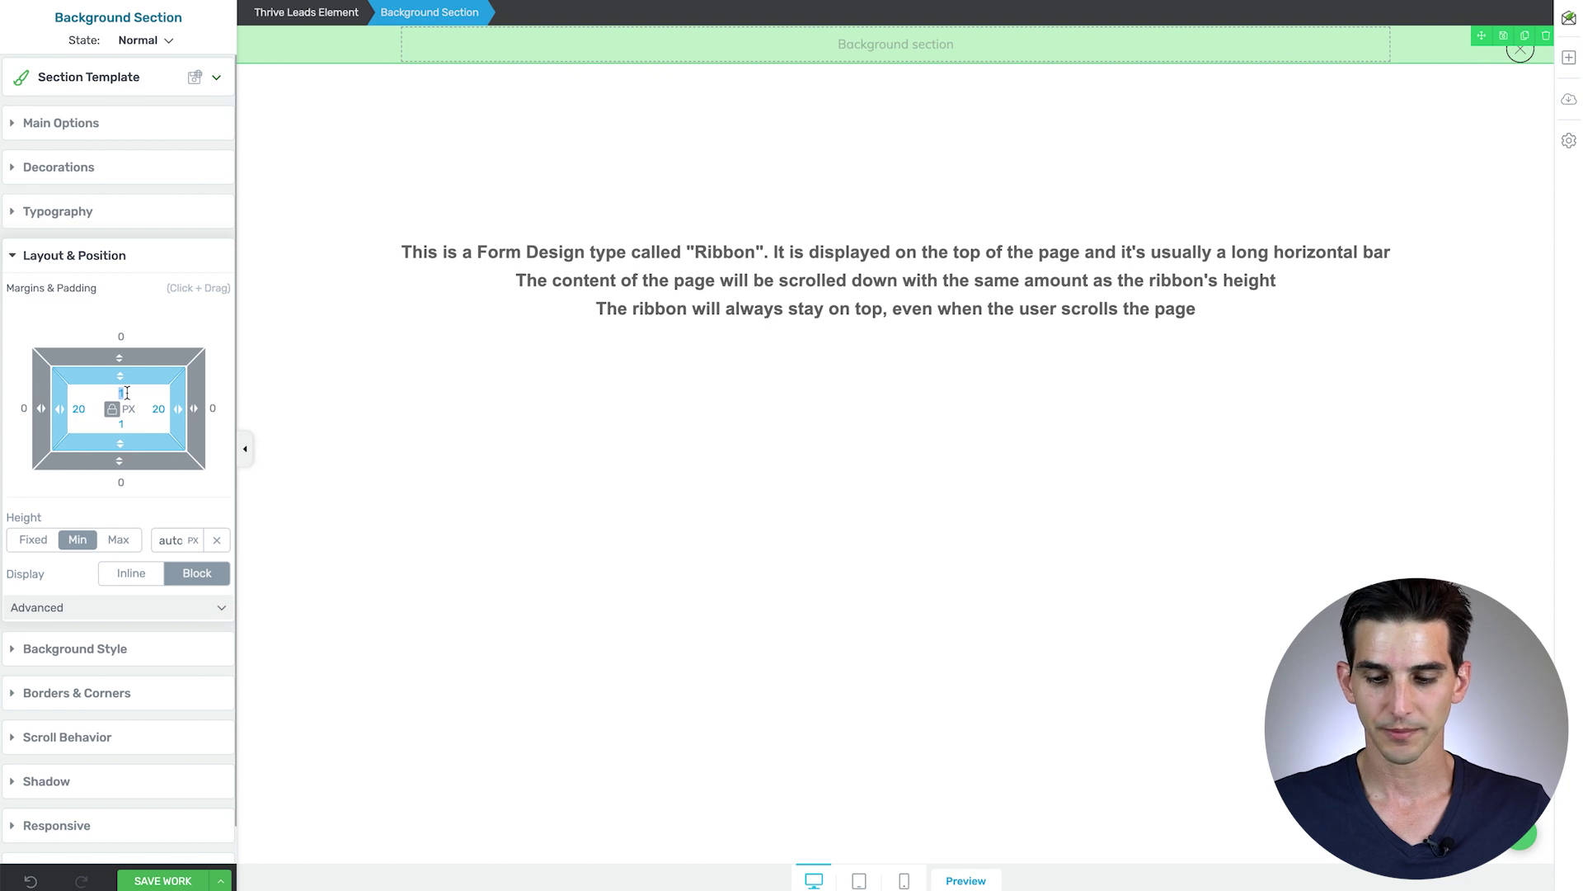
pyautogui.write('0')
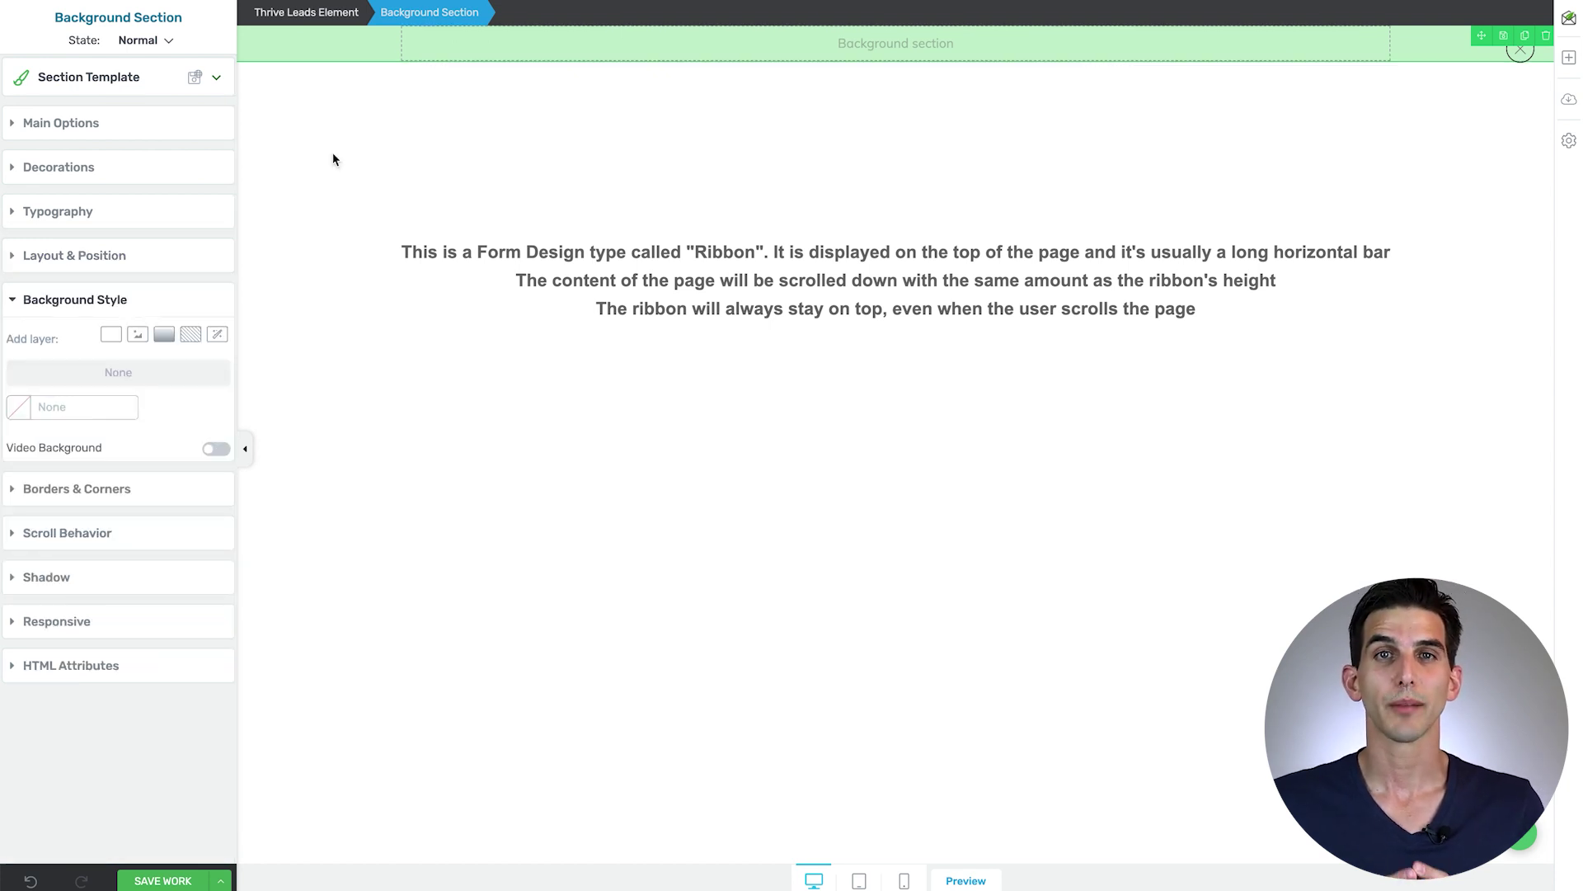
pyautogui.click(119, 139)
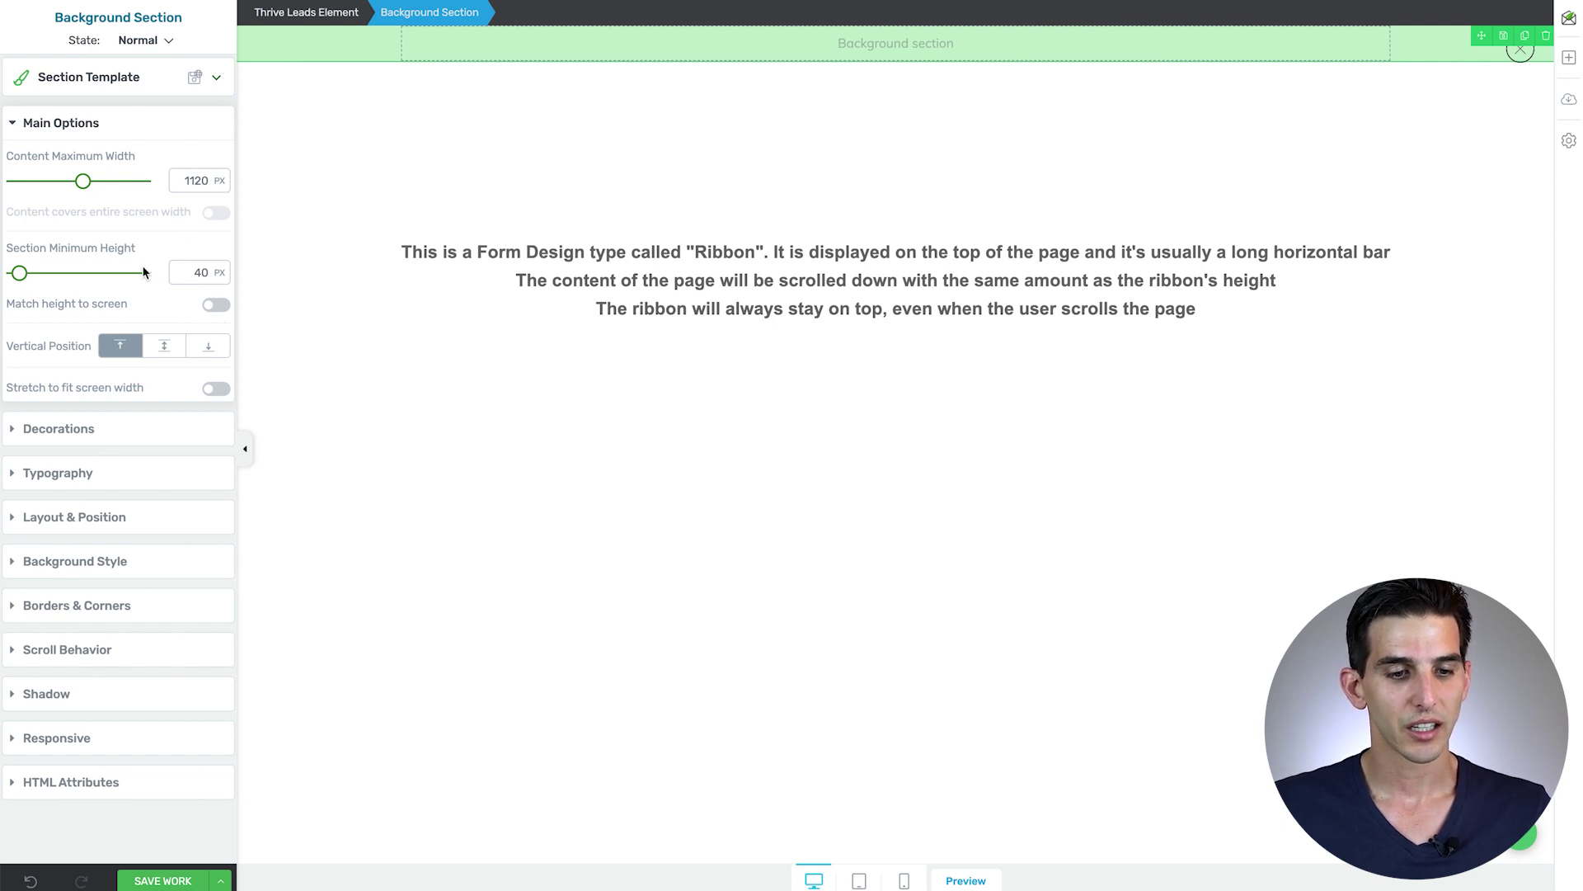
pyautogui.click(226, 395)
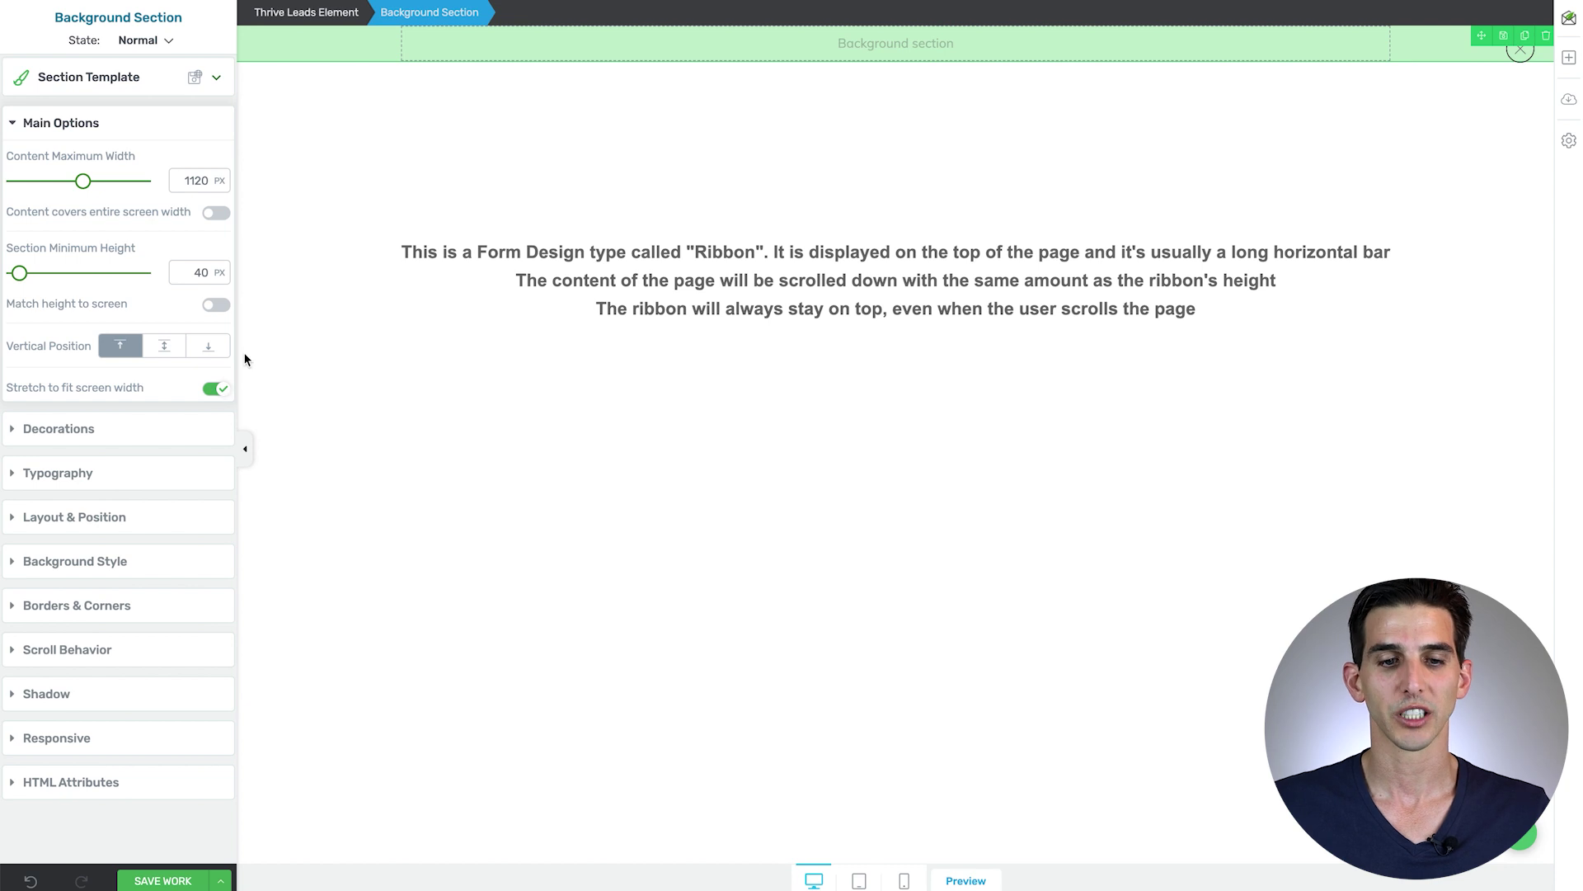
pyautogui.click(217, 216)
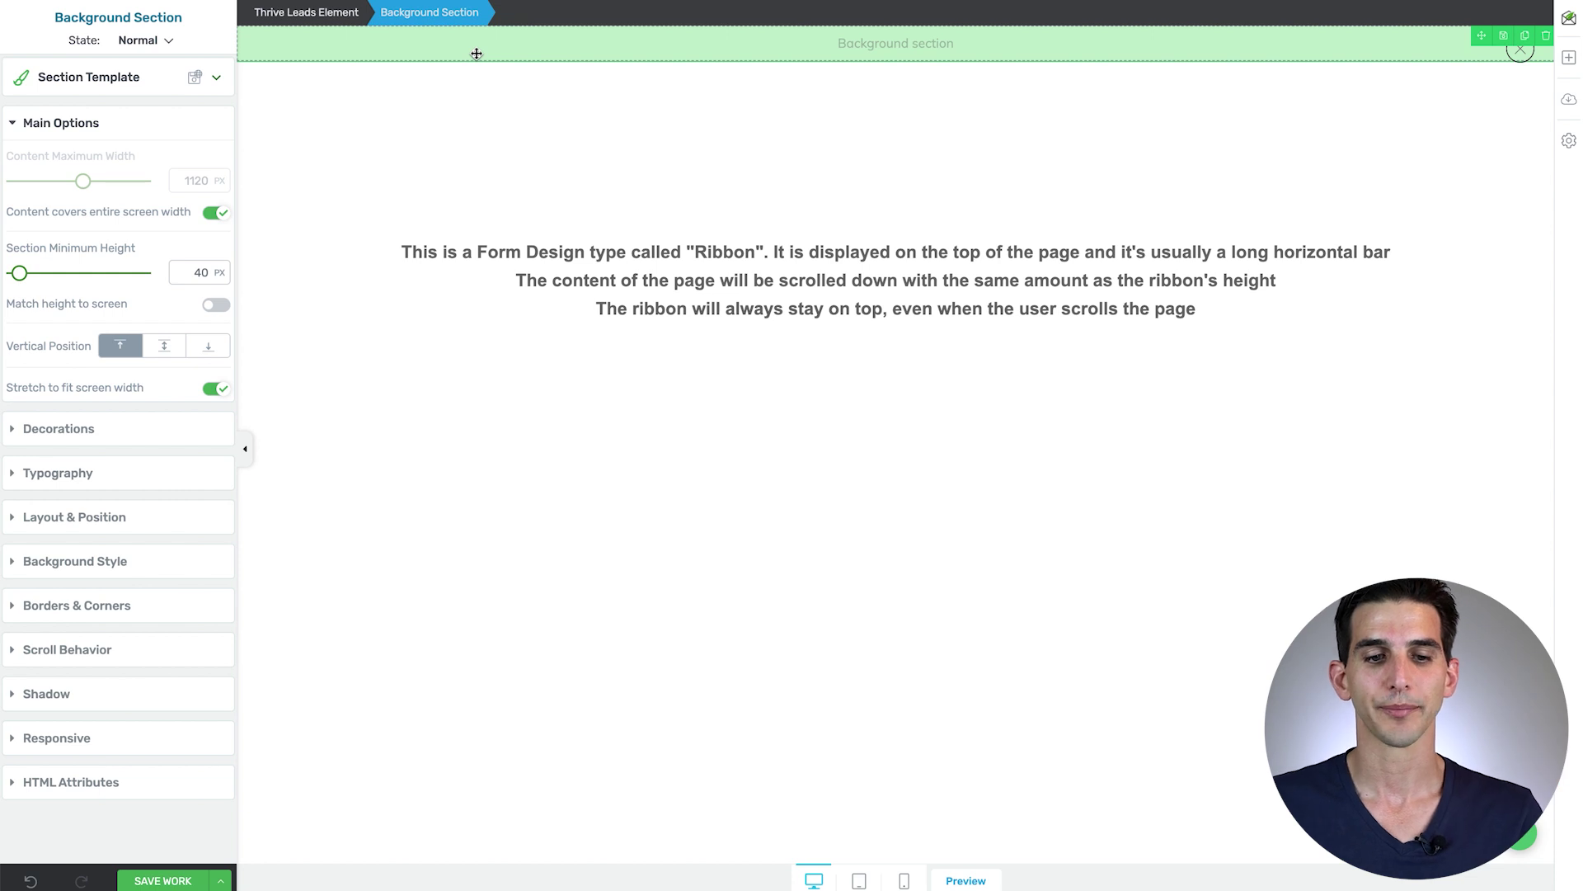
# Step: Give the background section the saved Citron colour #9cae18 as its background
pyautogui.click(33, 563)
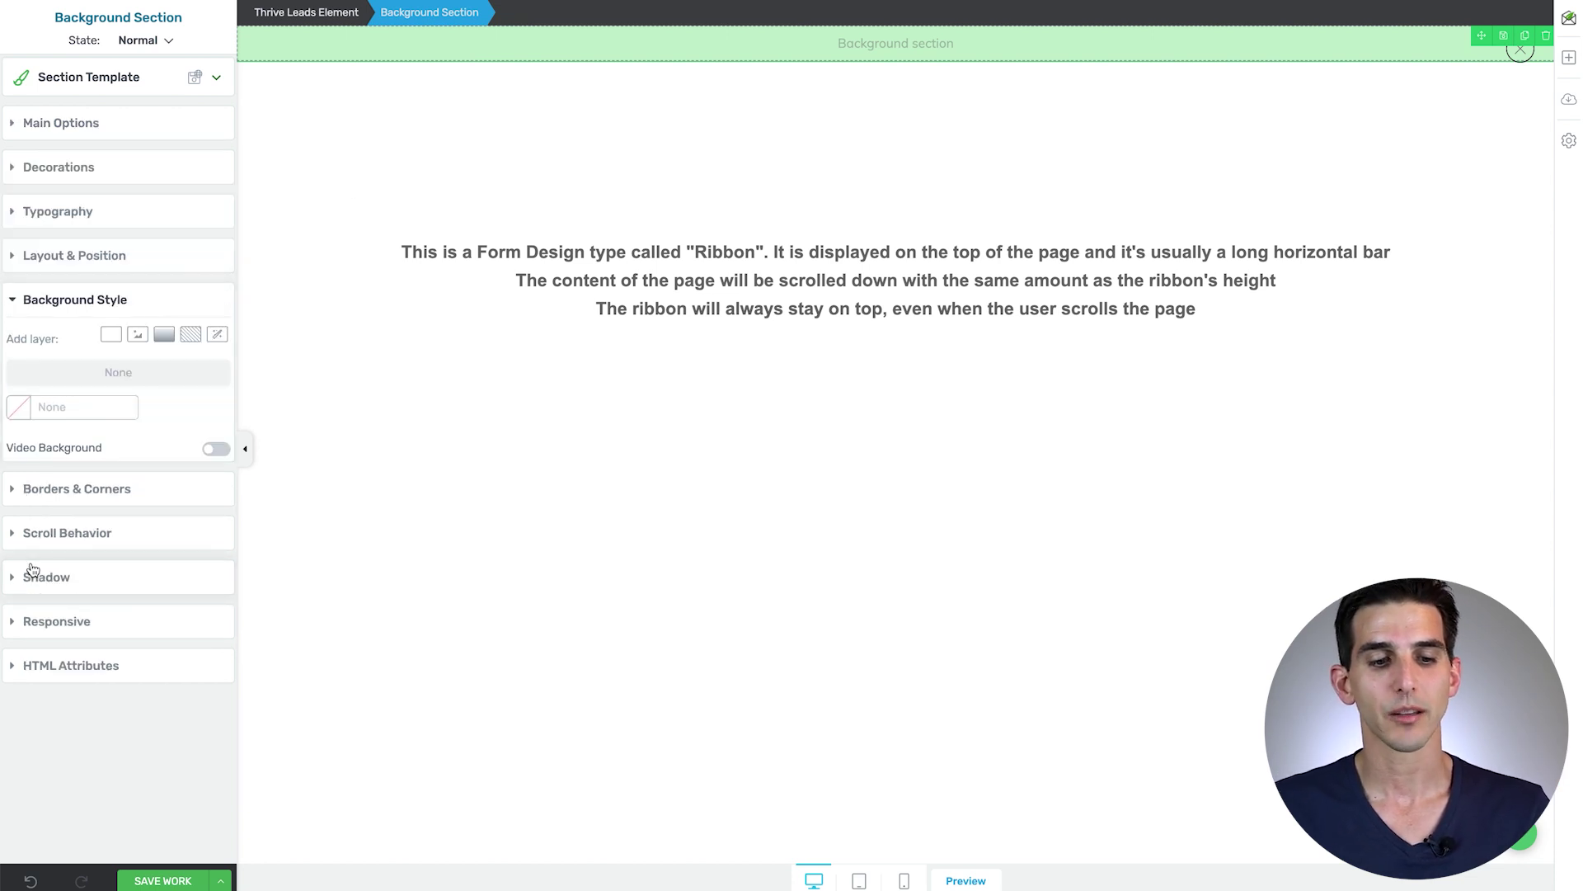
pyautogui.click(22, 417)
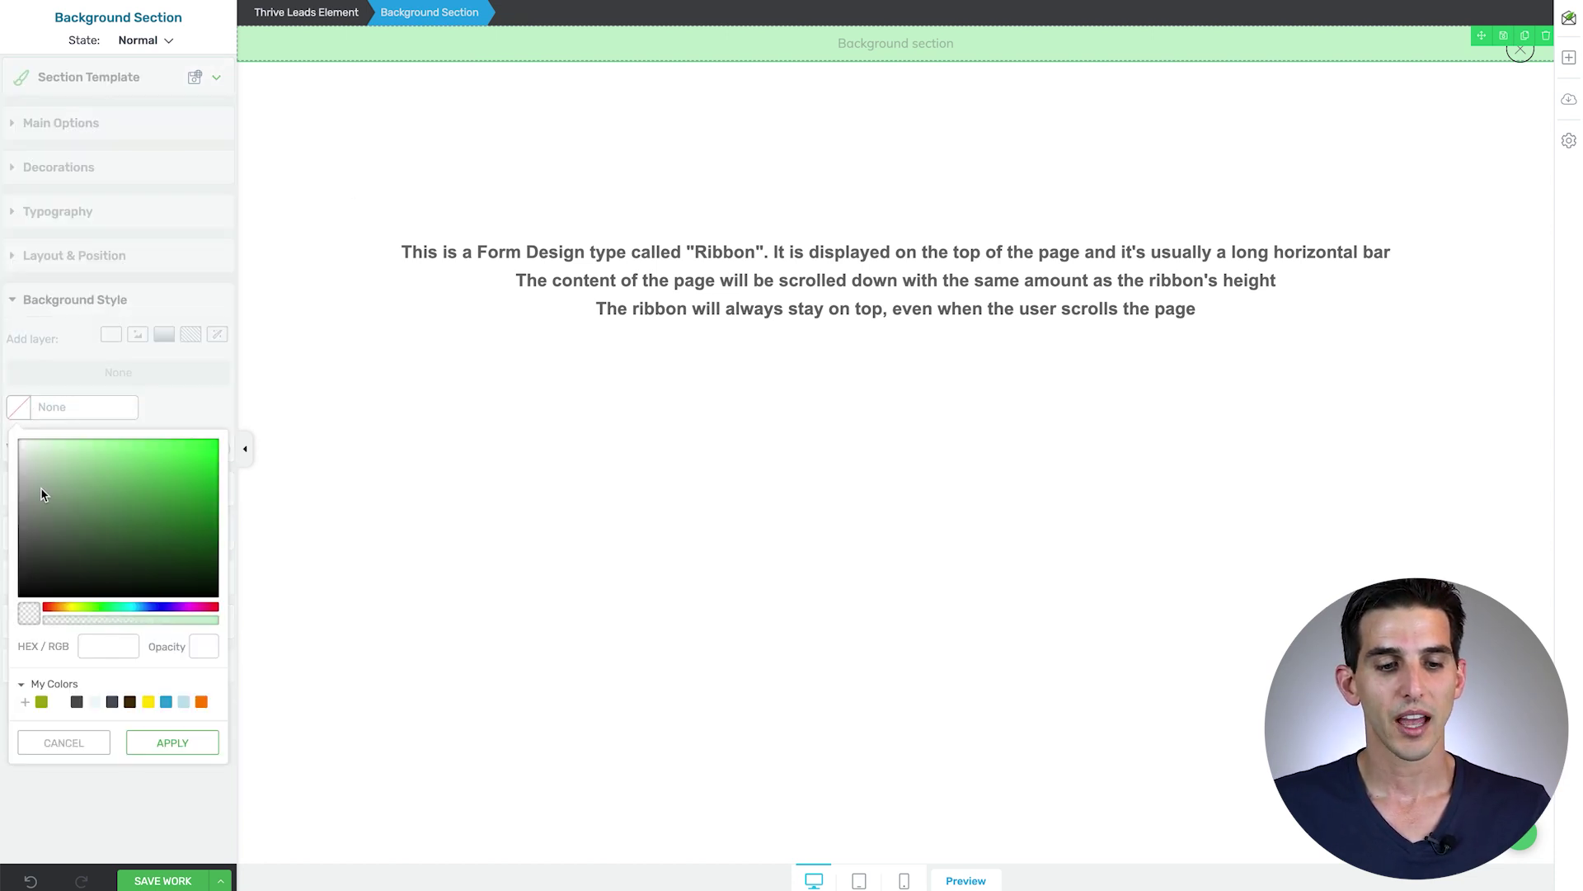
pyautogui.click(43, 703)
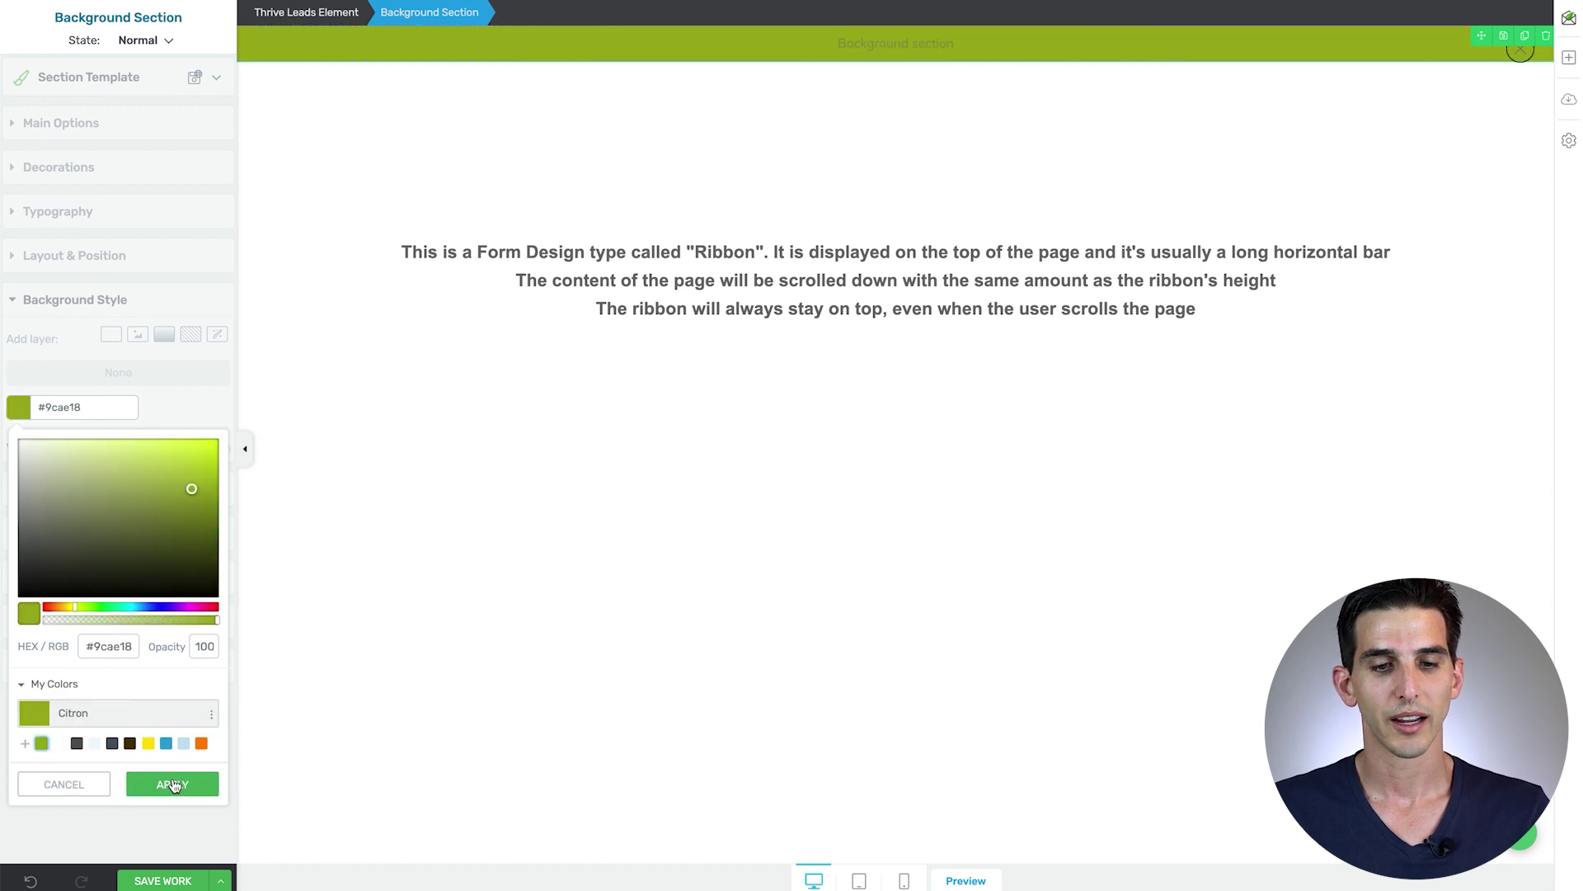
pyautogui.click(172, 782)
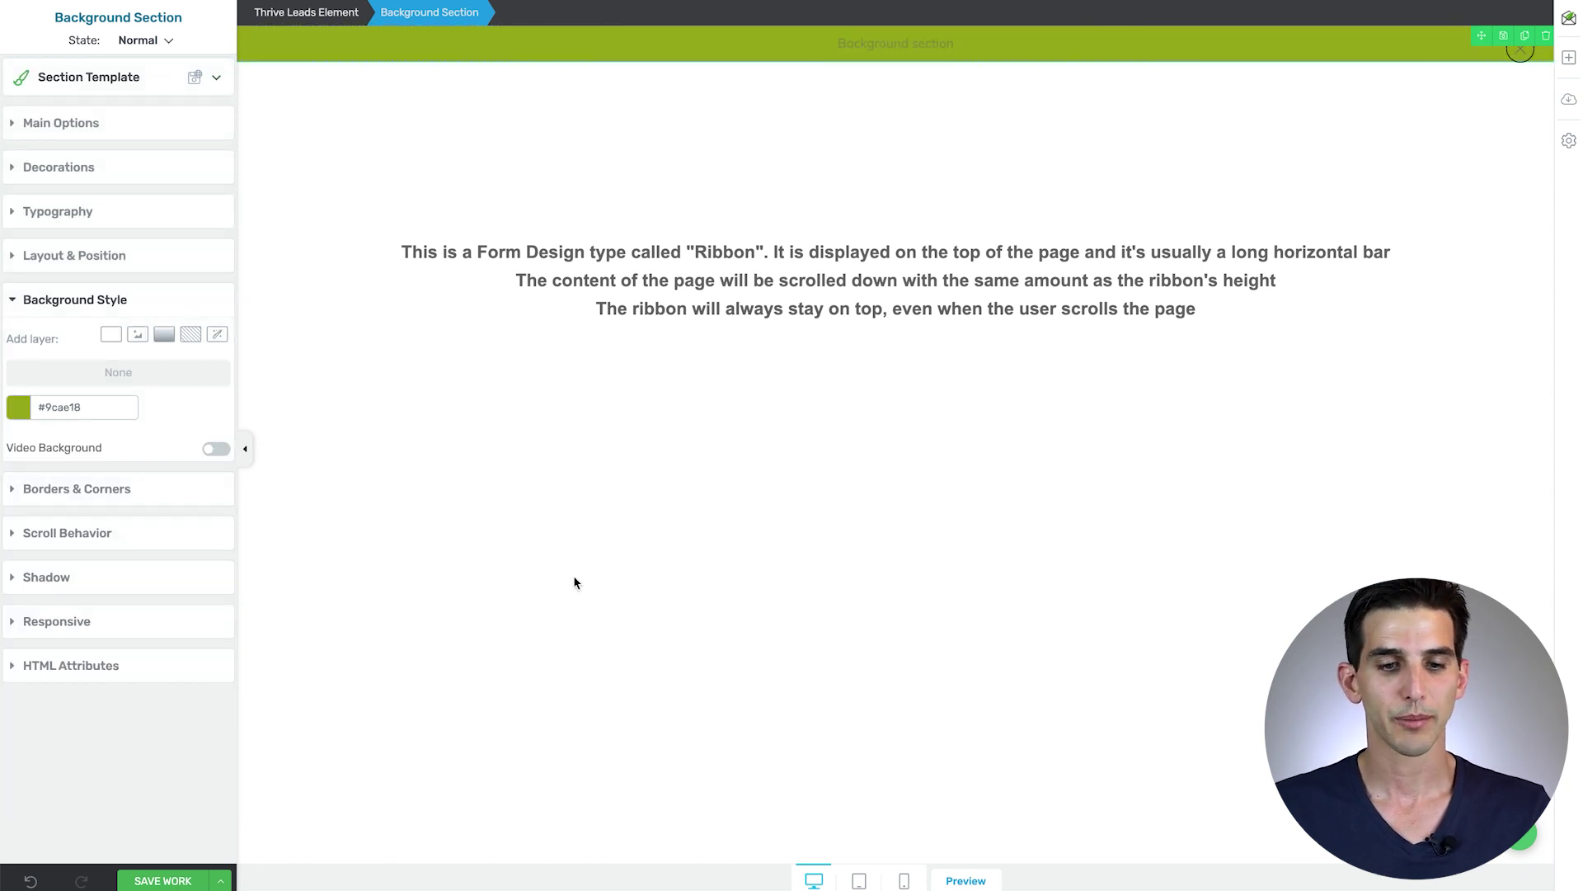
# Step: Set the colour of the ribbon's close icon to white #ffffff
pyautogui.click(1519, 56)
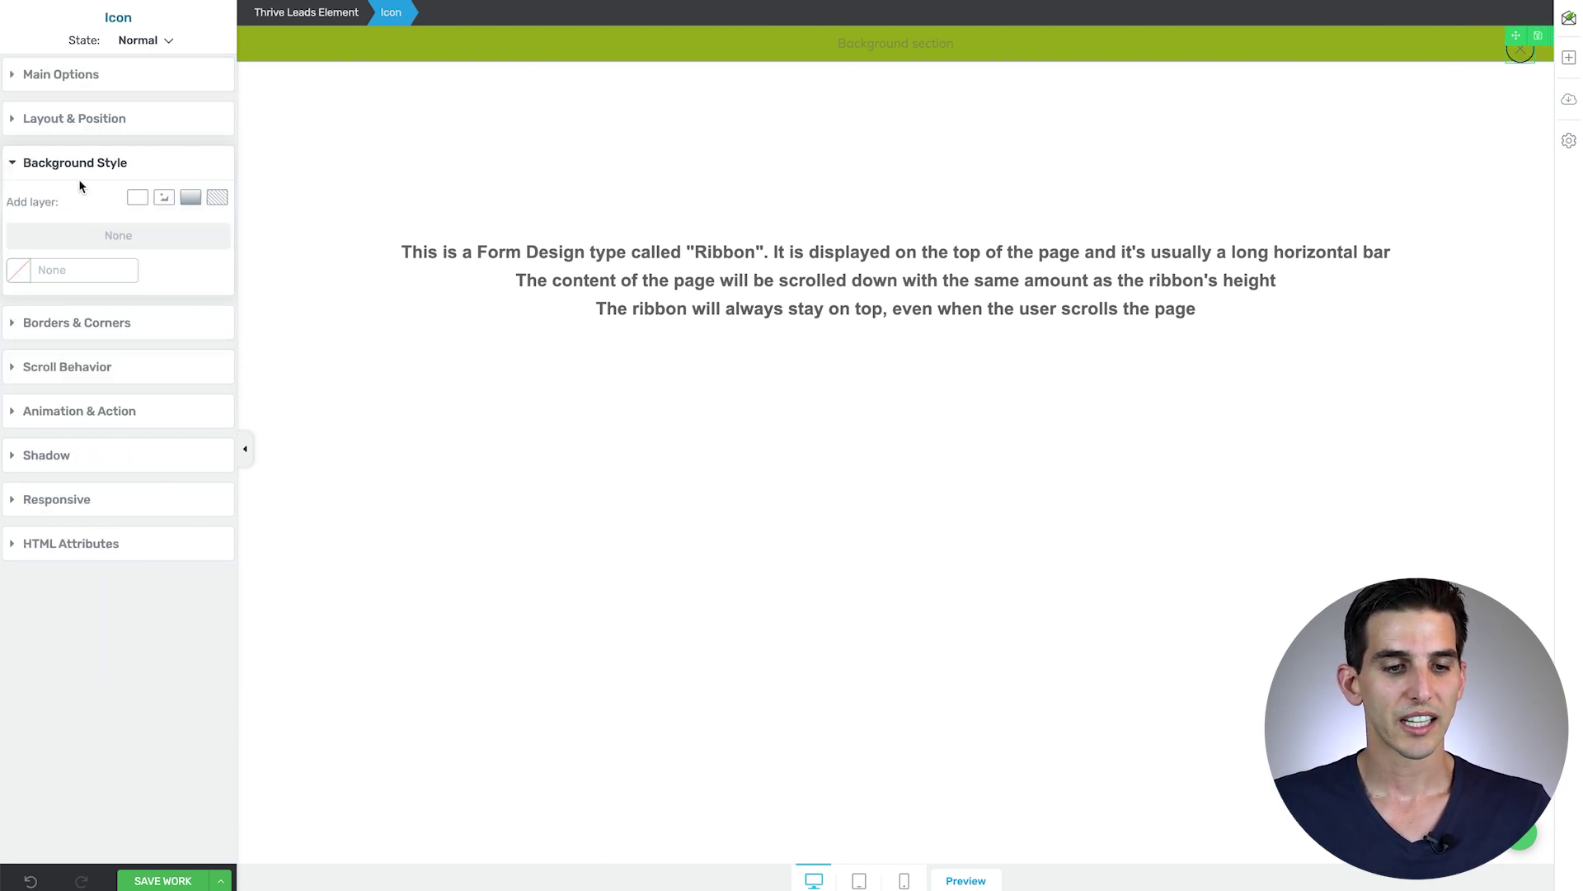
pyautogui.click(60, 78)
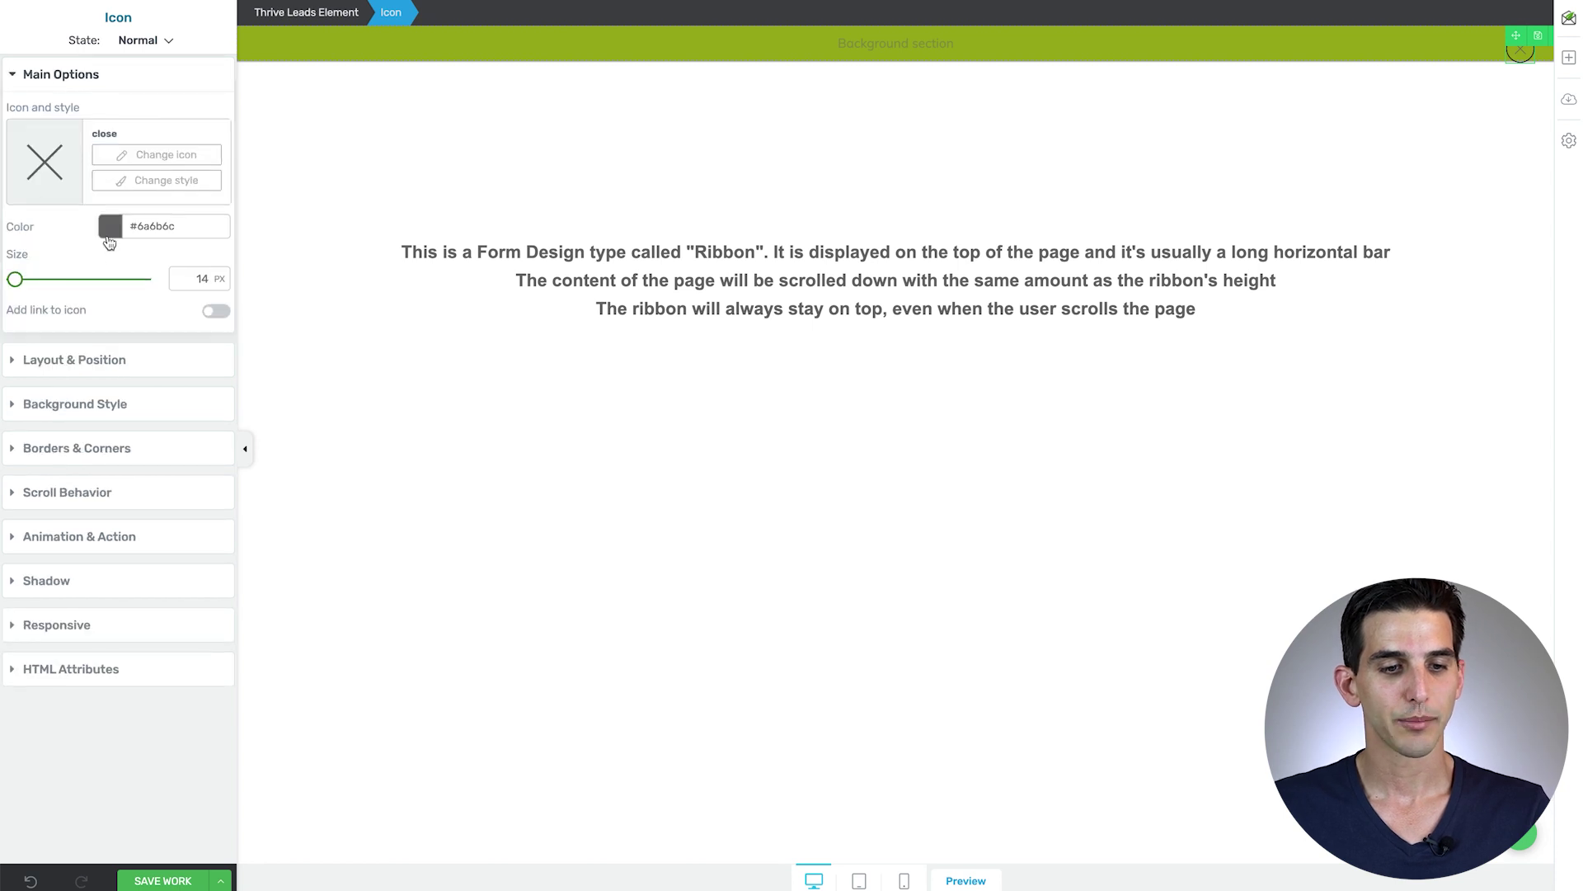
pyautogui.click(110, 241)
pyautogui.moveTo(63, 300); pyautogui.dragTo(2, 235)
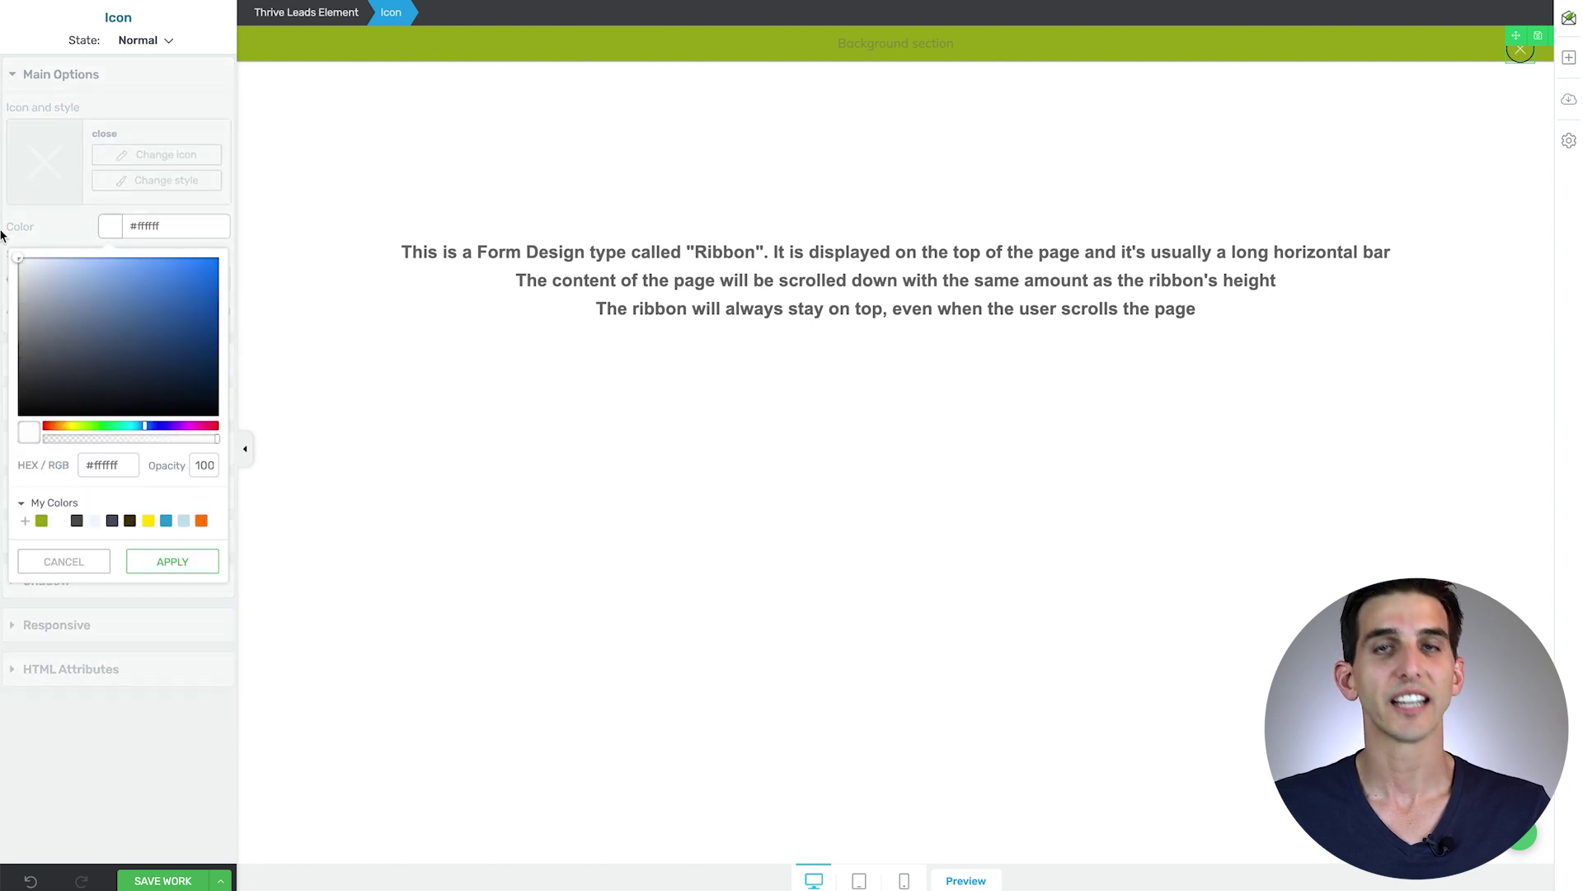
pyautogui.click(172, 560)
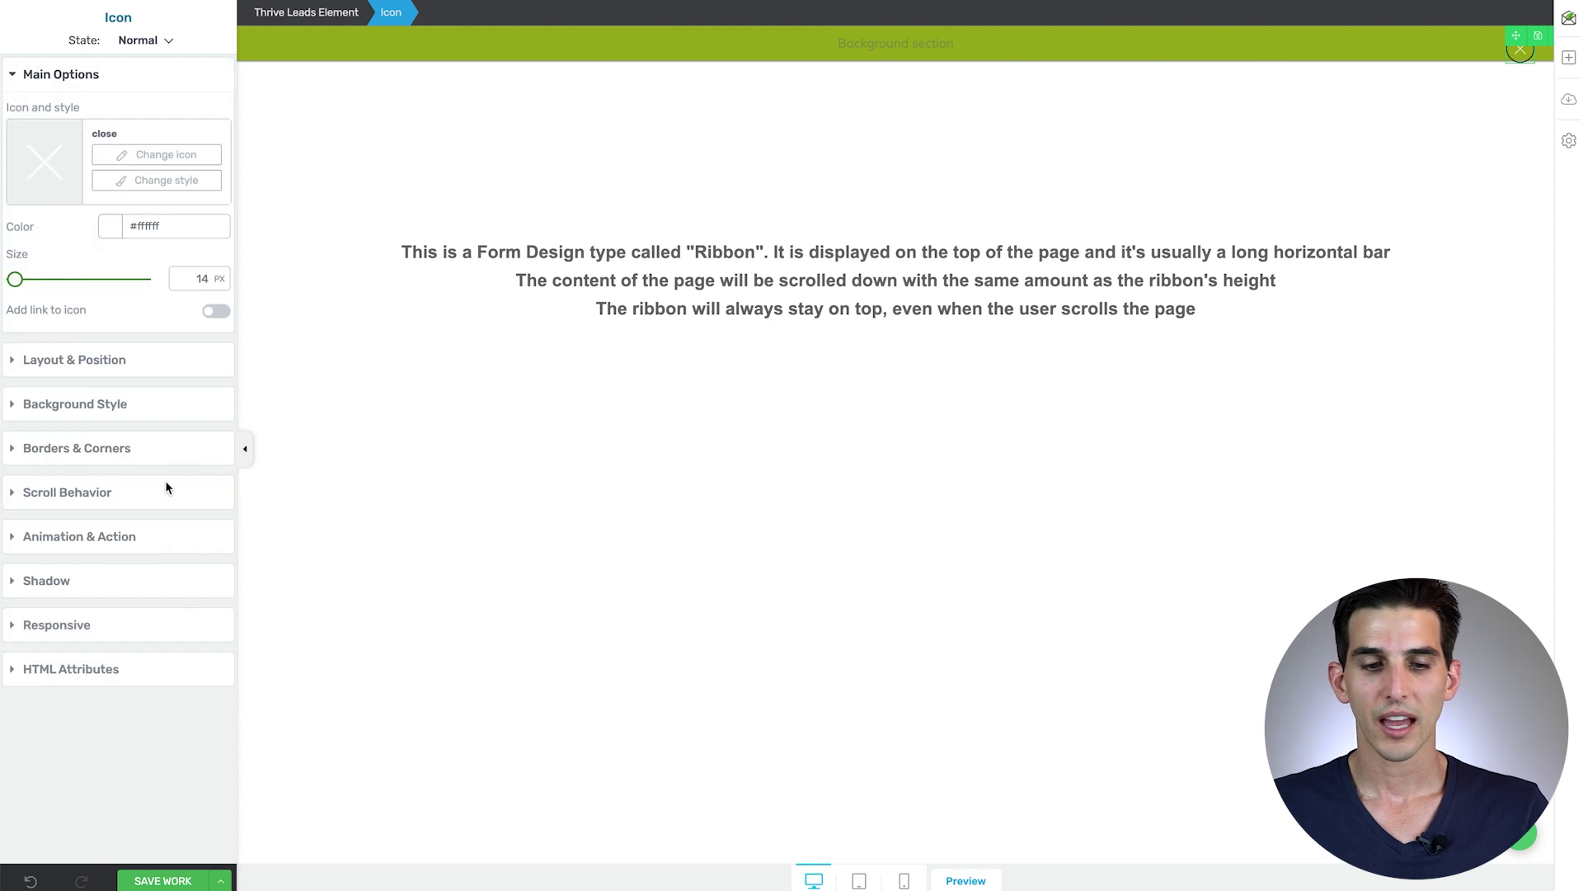
# Step: Change the border colour of the close icon to white
pyautogui.click(78, 450)
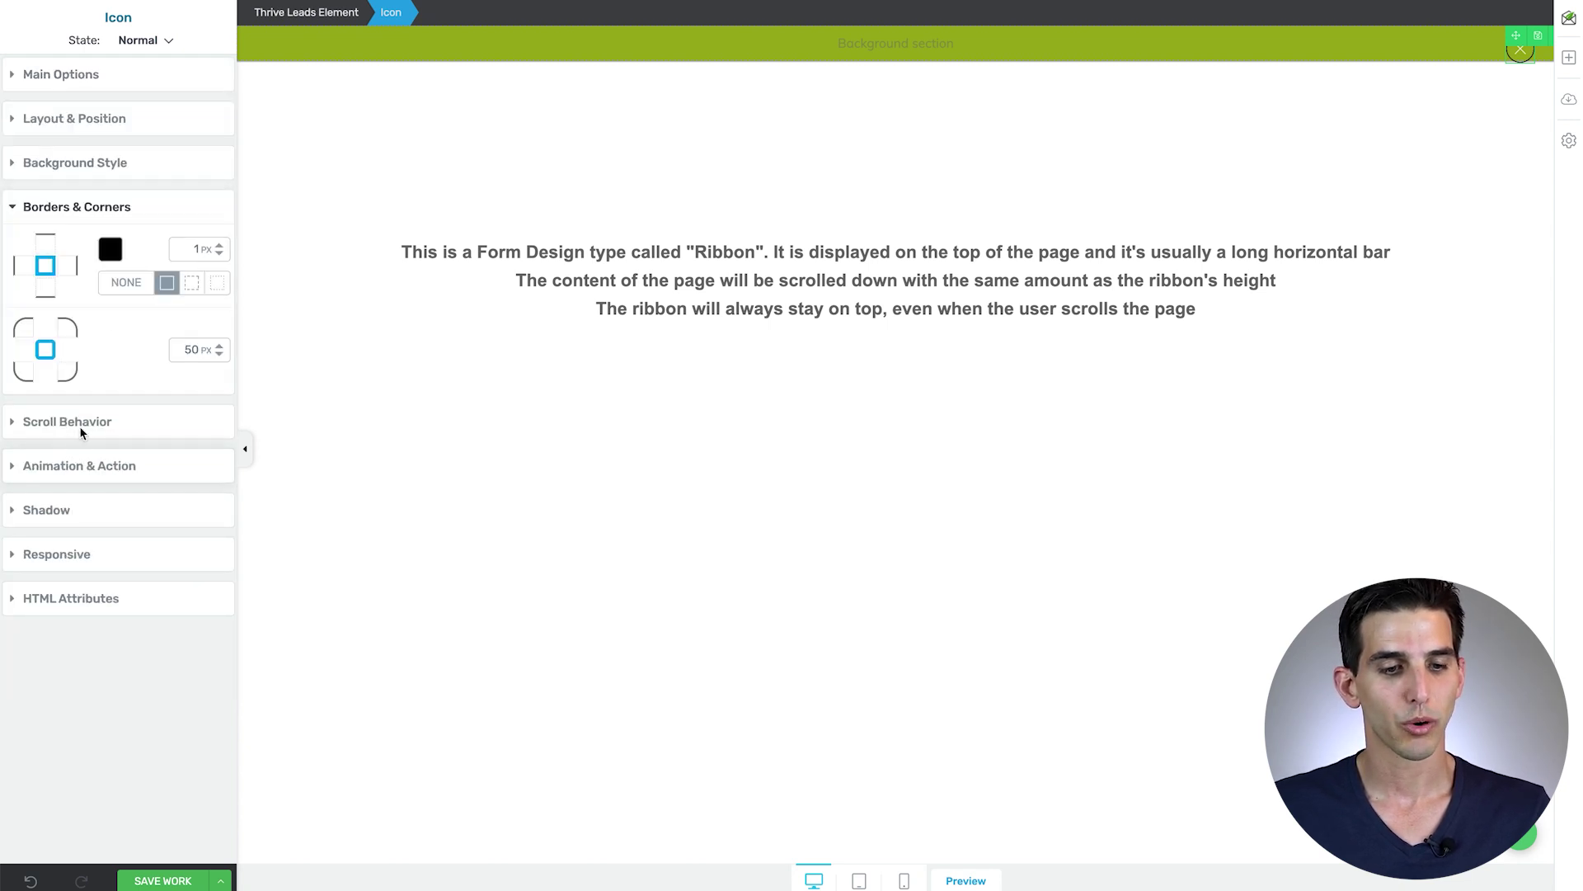
pyautogui.click(110, 249)
pyautogui.moveTo(60, 298); pyautogui.dragTo(5, 275)
pyautogui.click(136, 583)
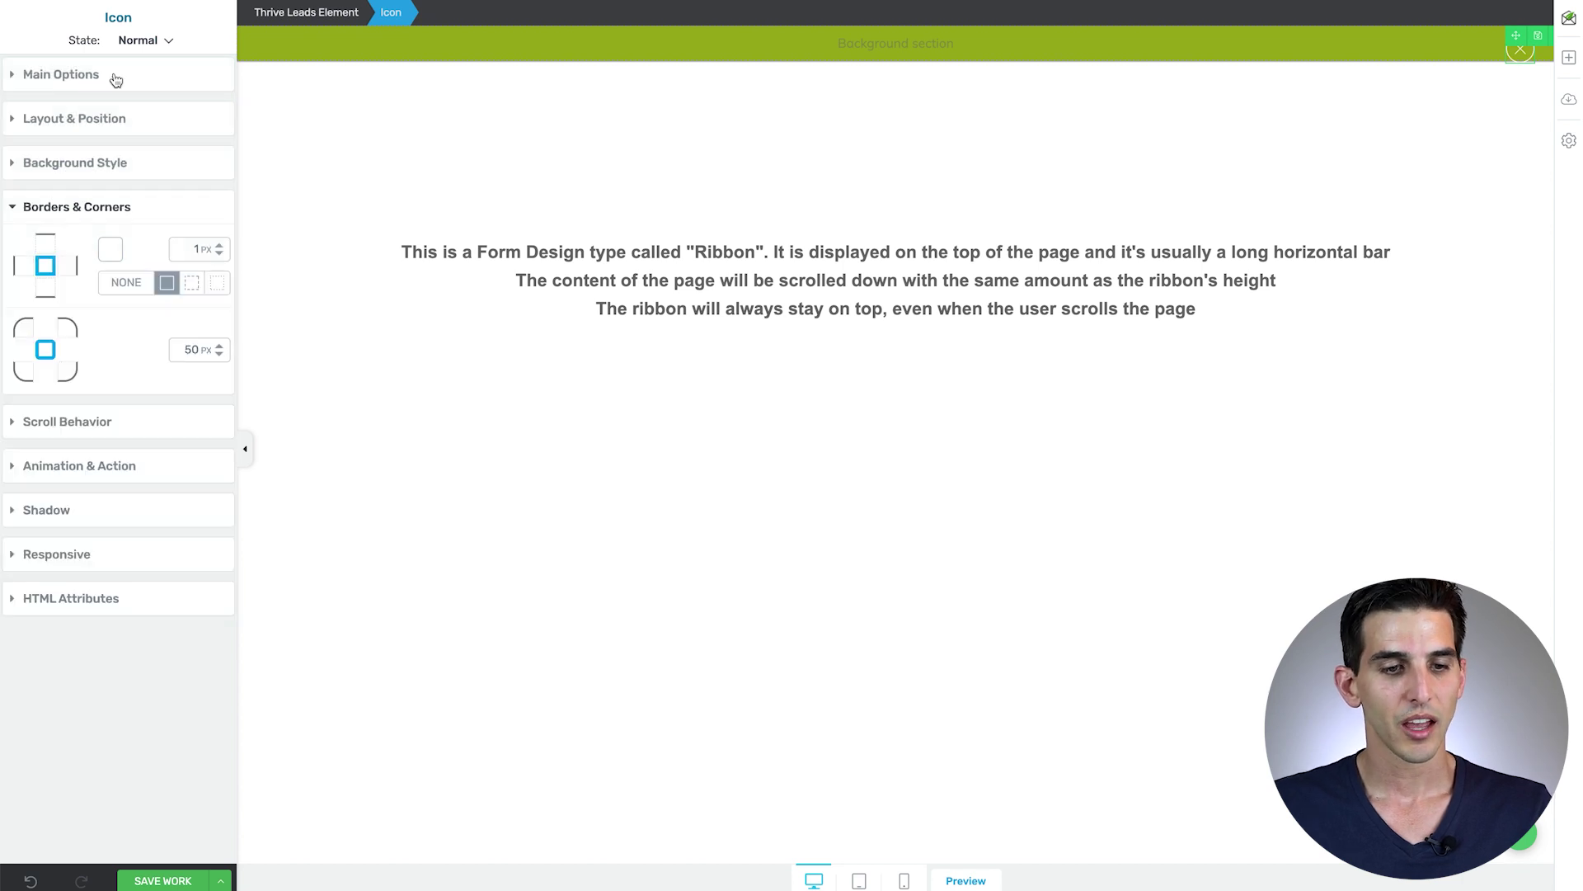
# Step: Set the size of the close icon to 12 px
pyautogui.click(113, 75)
pyautogui.doubleClick(202, 278)
pyautogui.write('12')
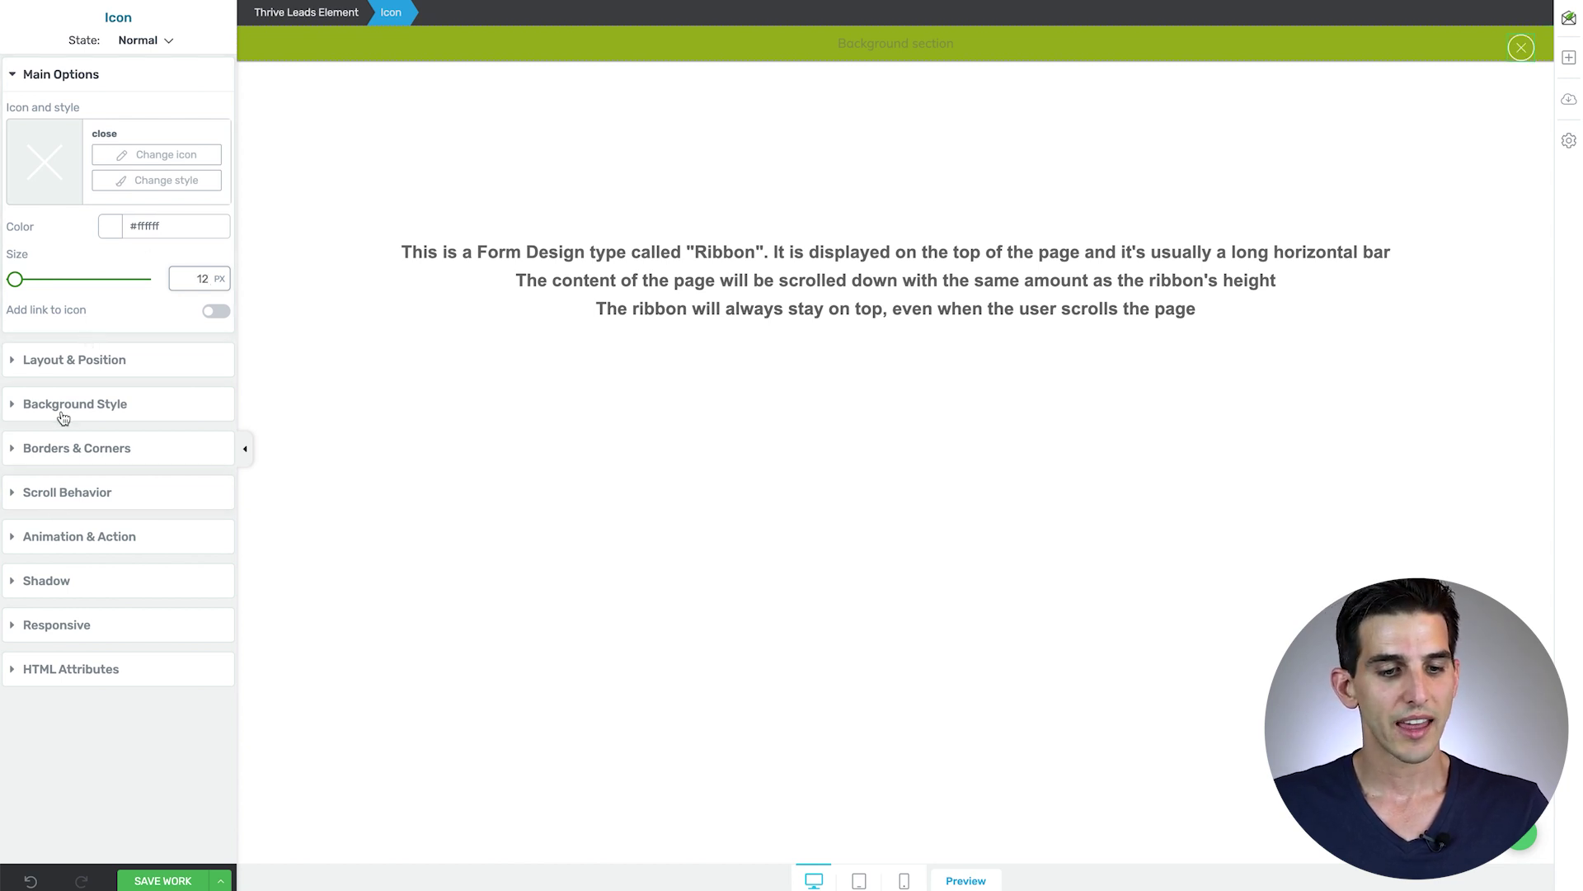
# Step: Set the padding of the ribbon's close icon to 5 px on all four sides
pyautogui.click(67, 361)
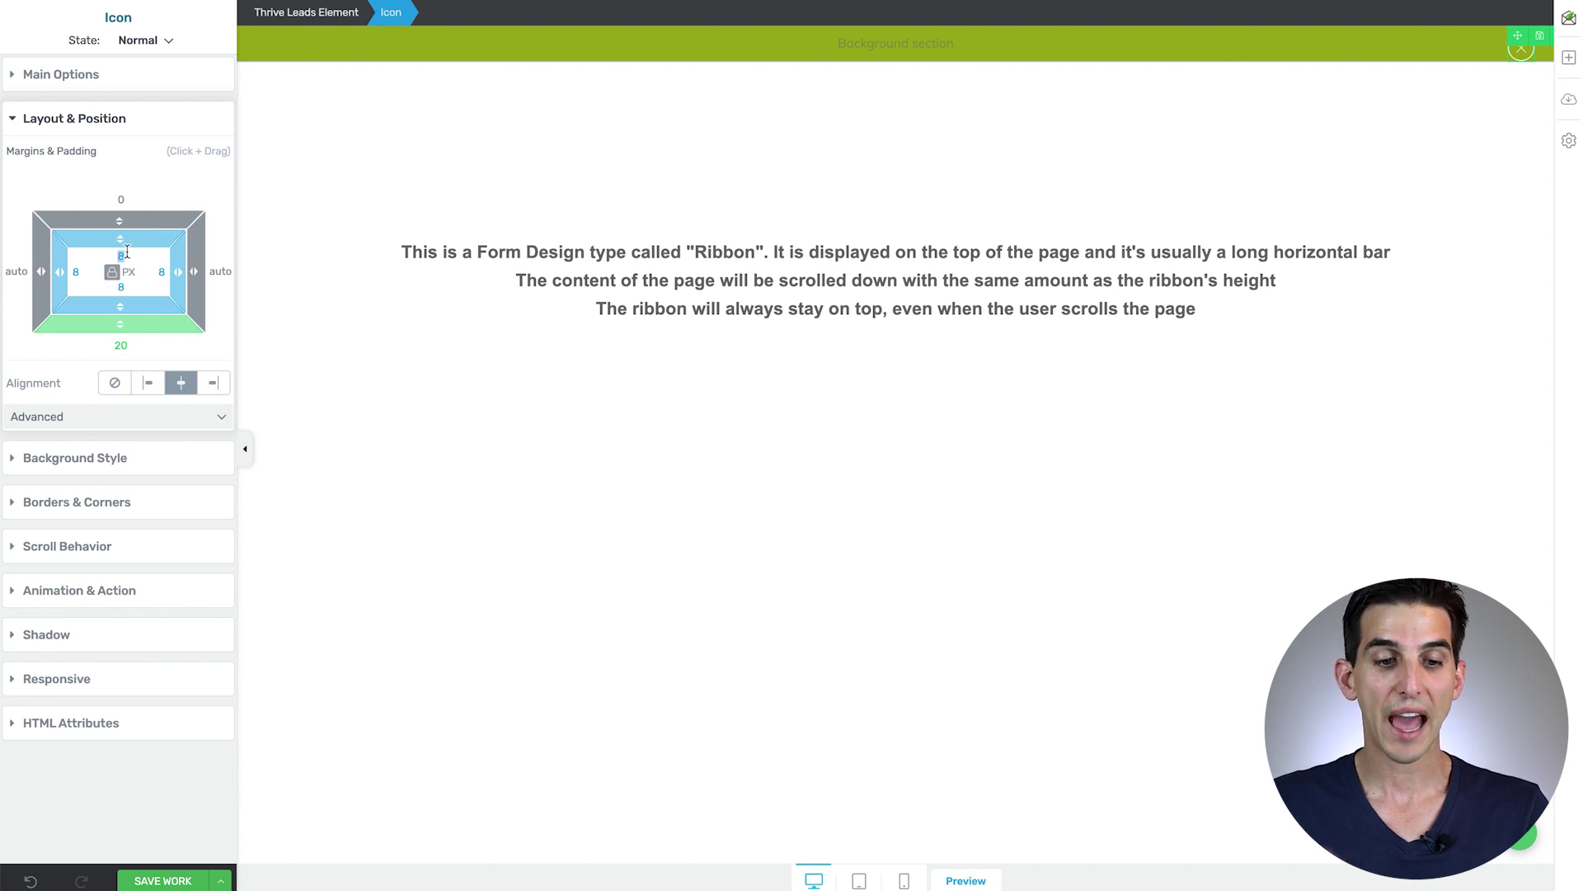
pyautogui.write('5')
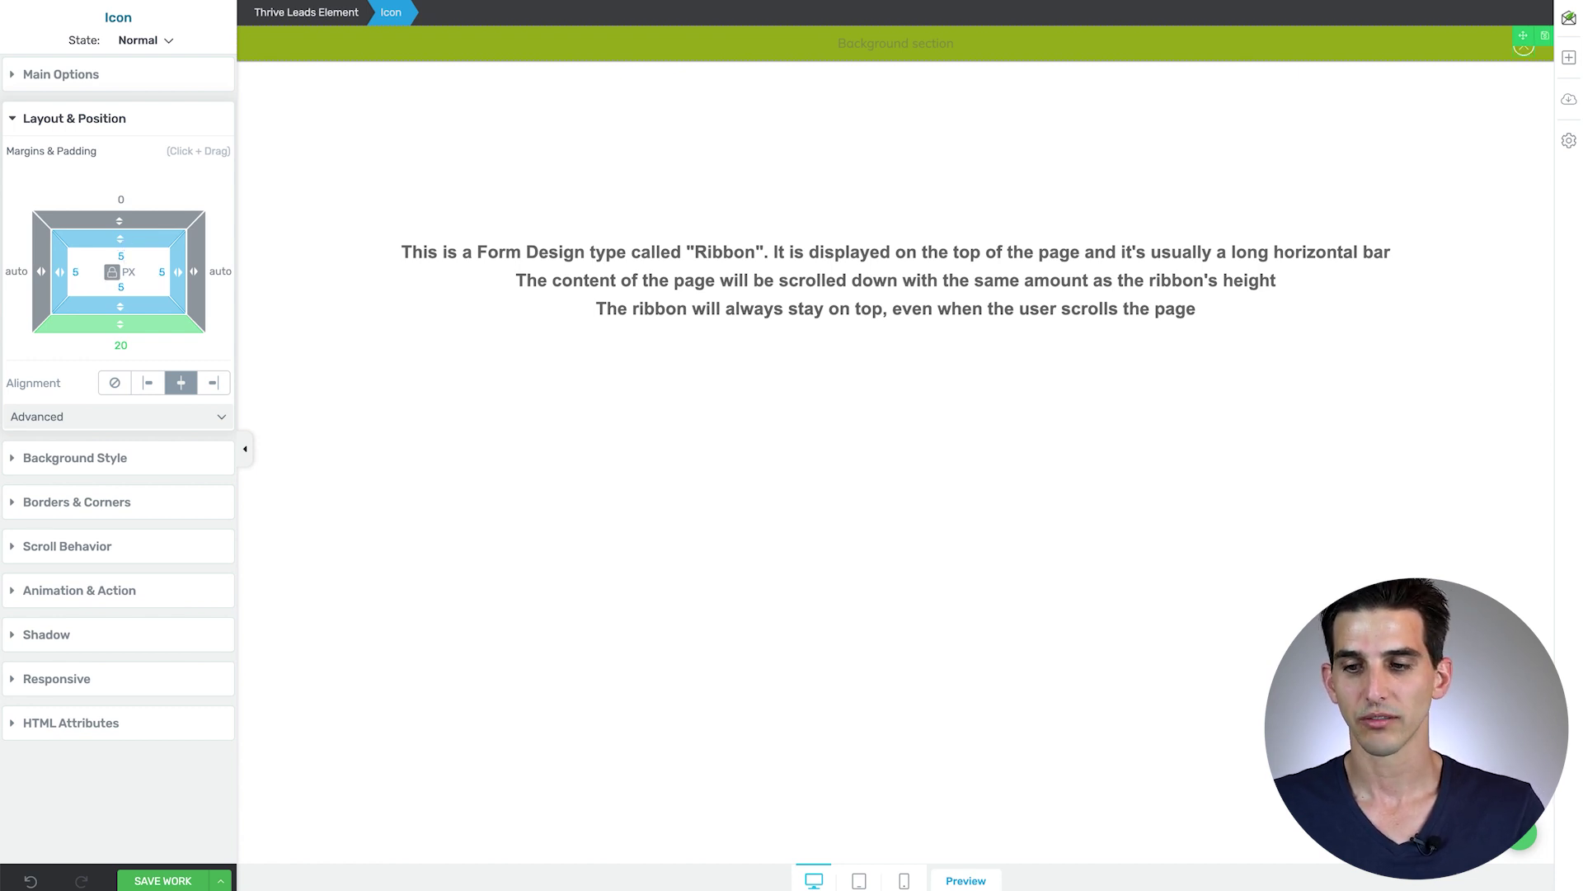
pyautogui.click(264, 12)
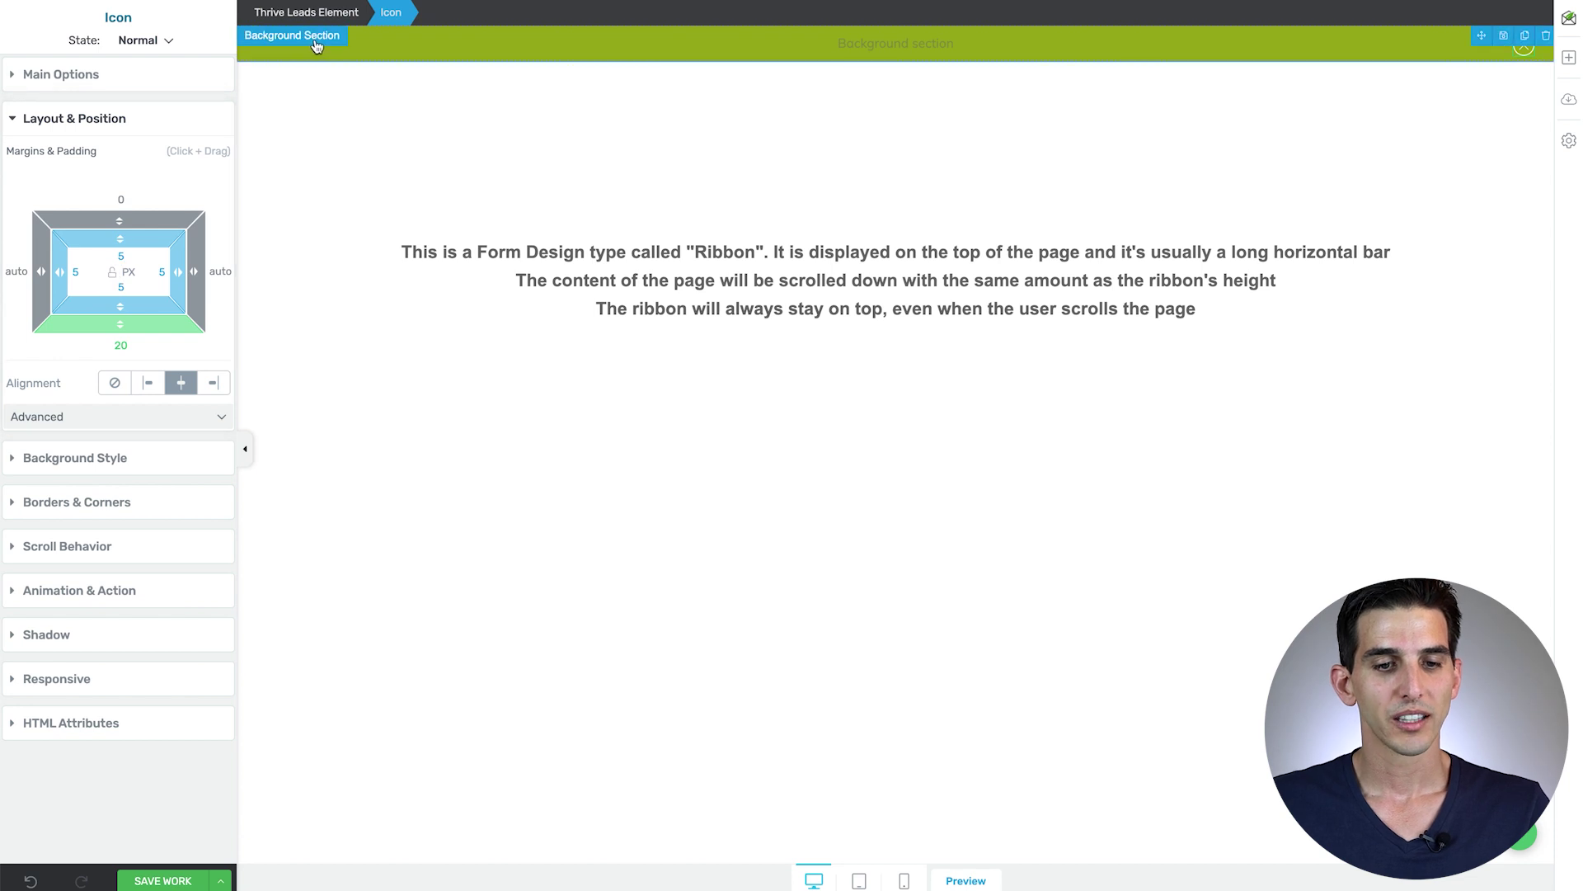
# Step: Set the minimum height of the ribbon's background section to 60 px
pyautogui.click(483, 39)
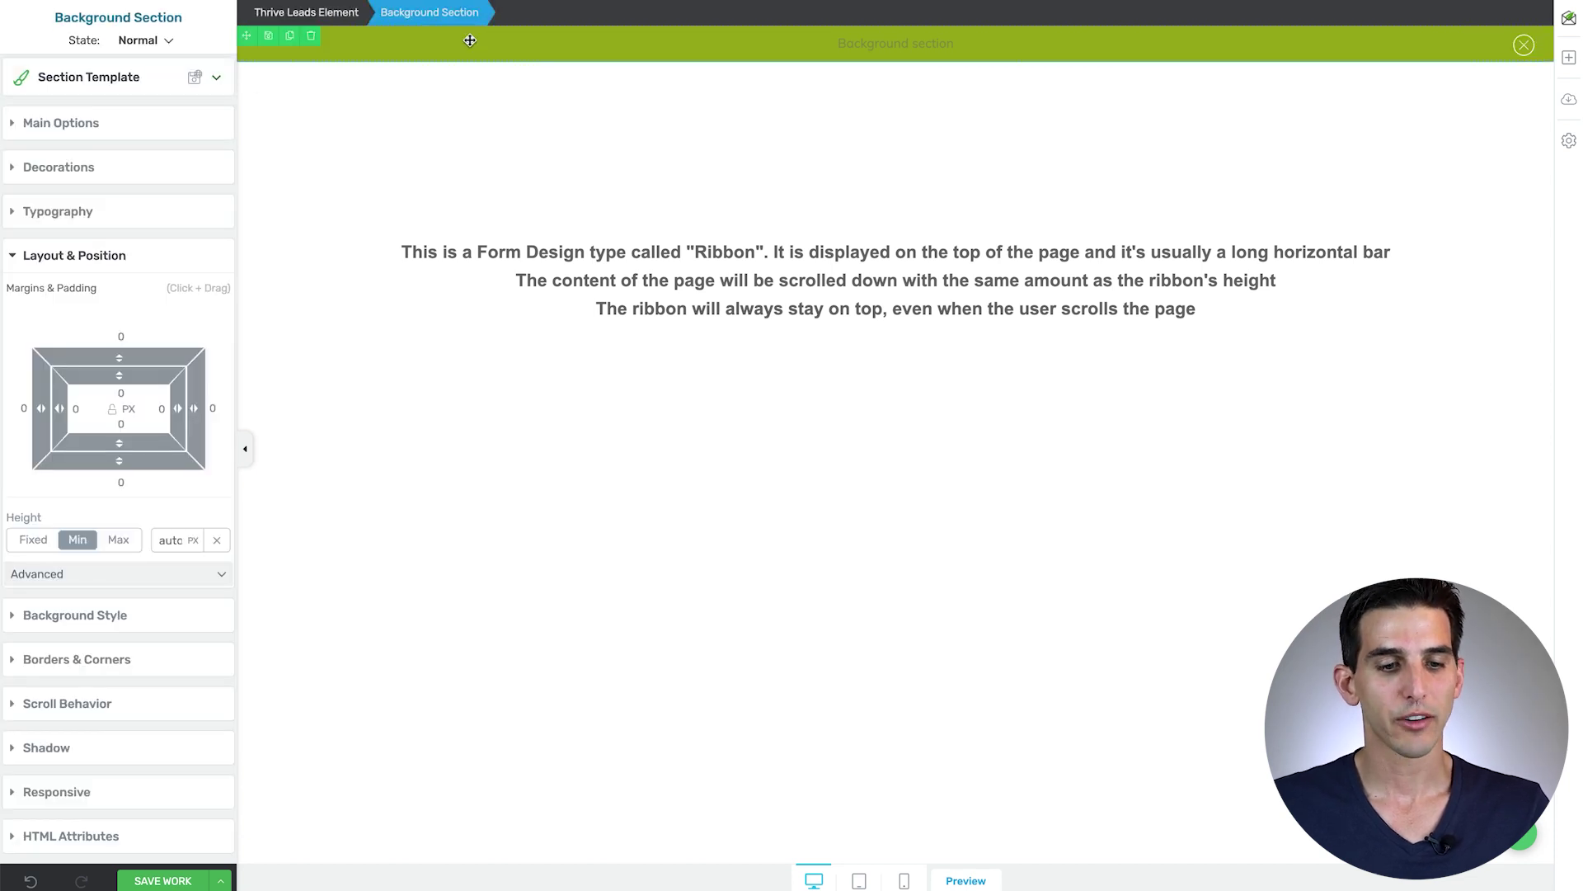
pyautogui.click(104, 120)
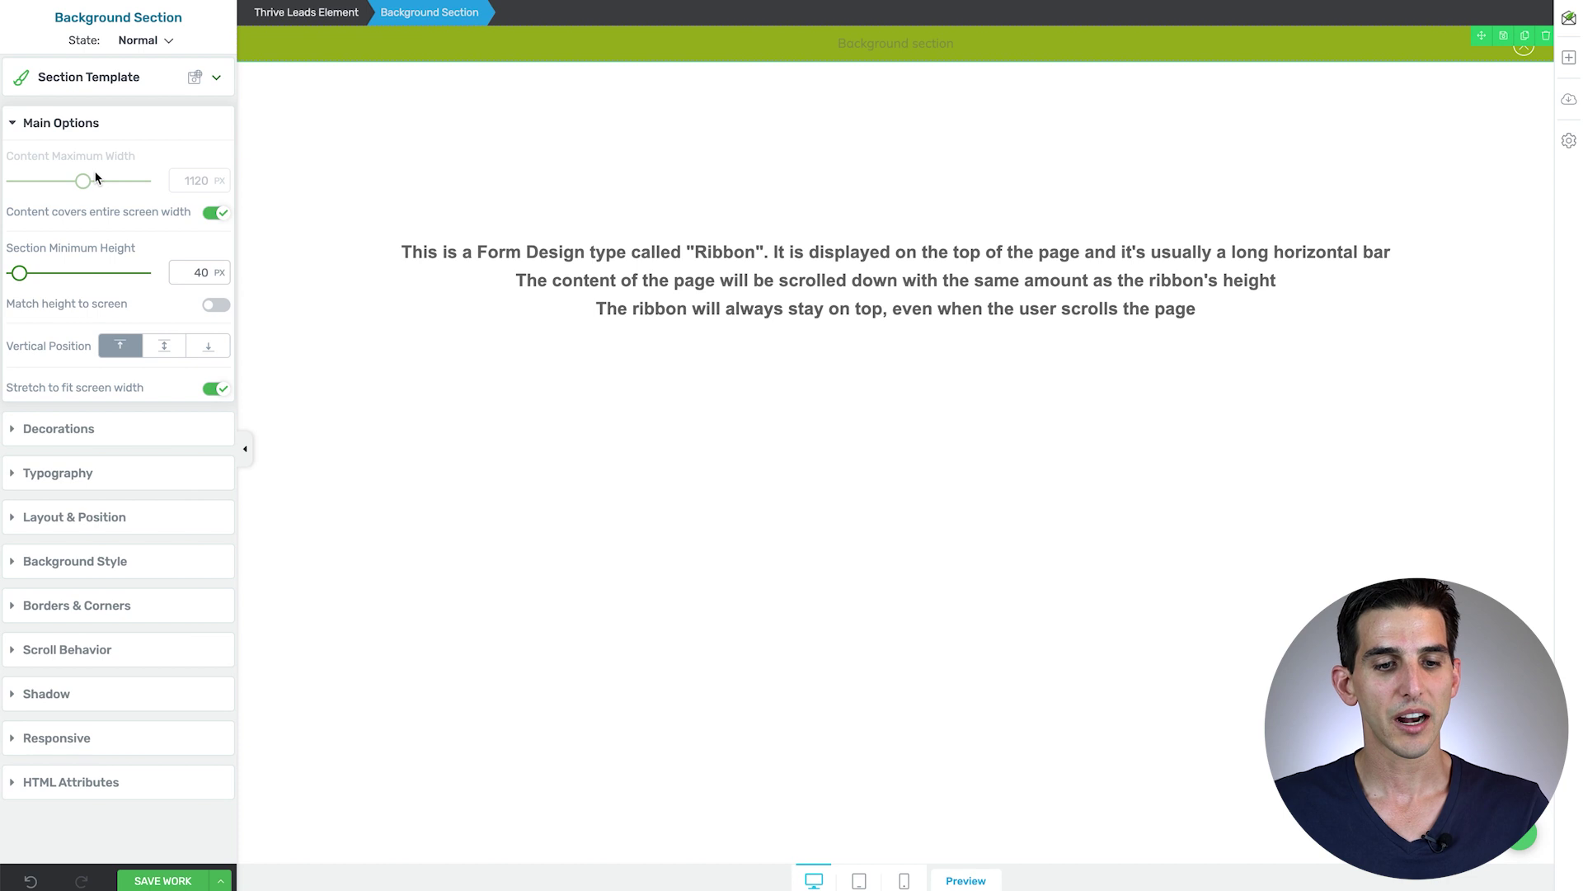
pyautogui.doubleClick(189, 274)
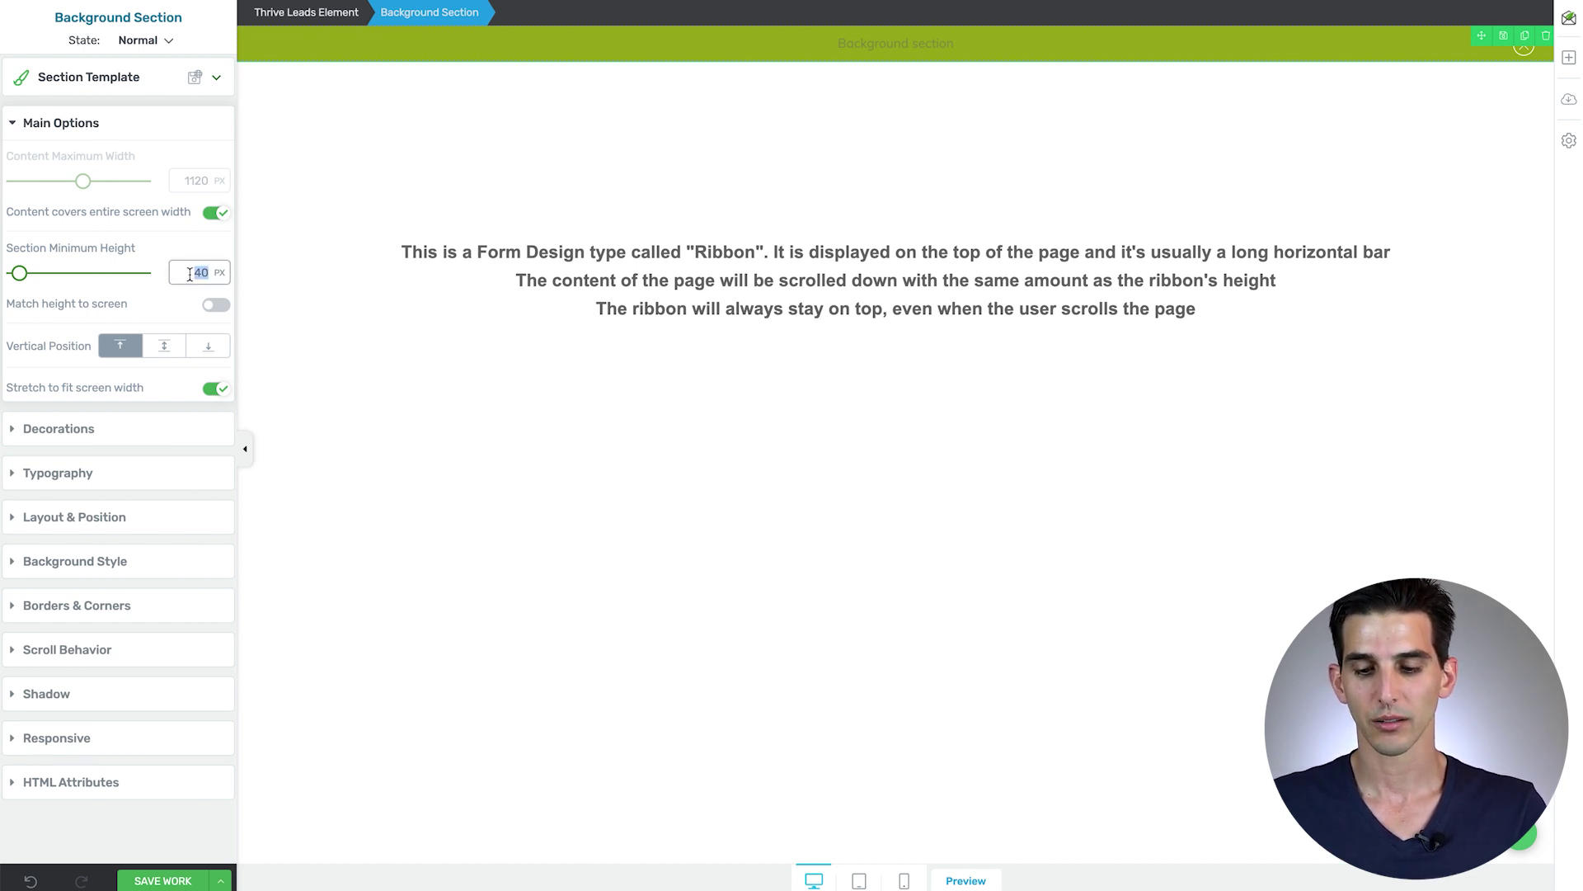
pyautogui.write('60')
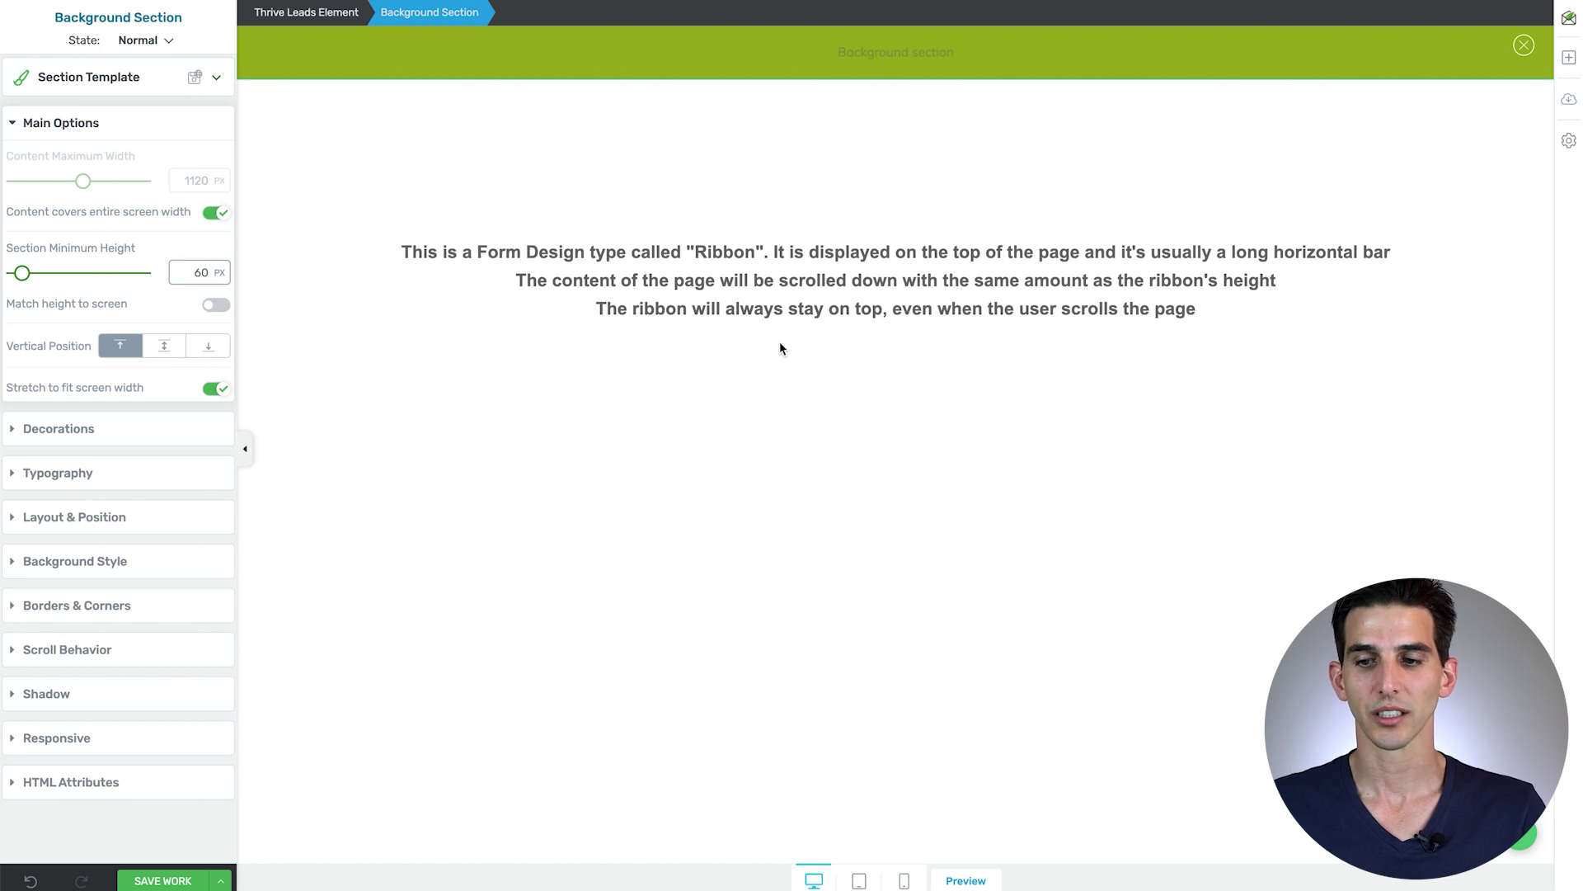
# Step: Find the Text element and add it inside the ribbon's background section
pyautogui.click(1569, 57)
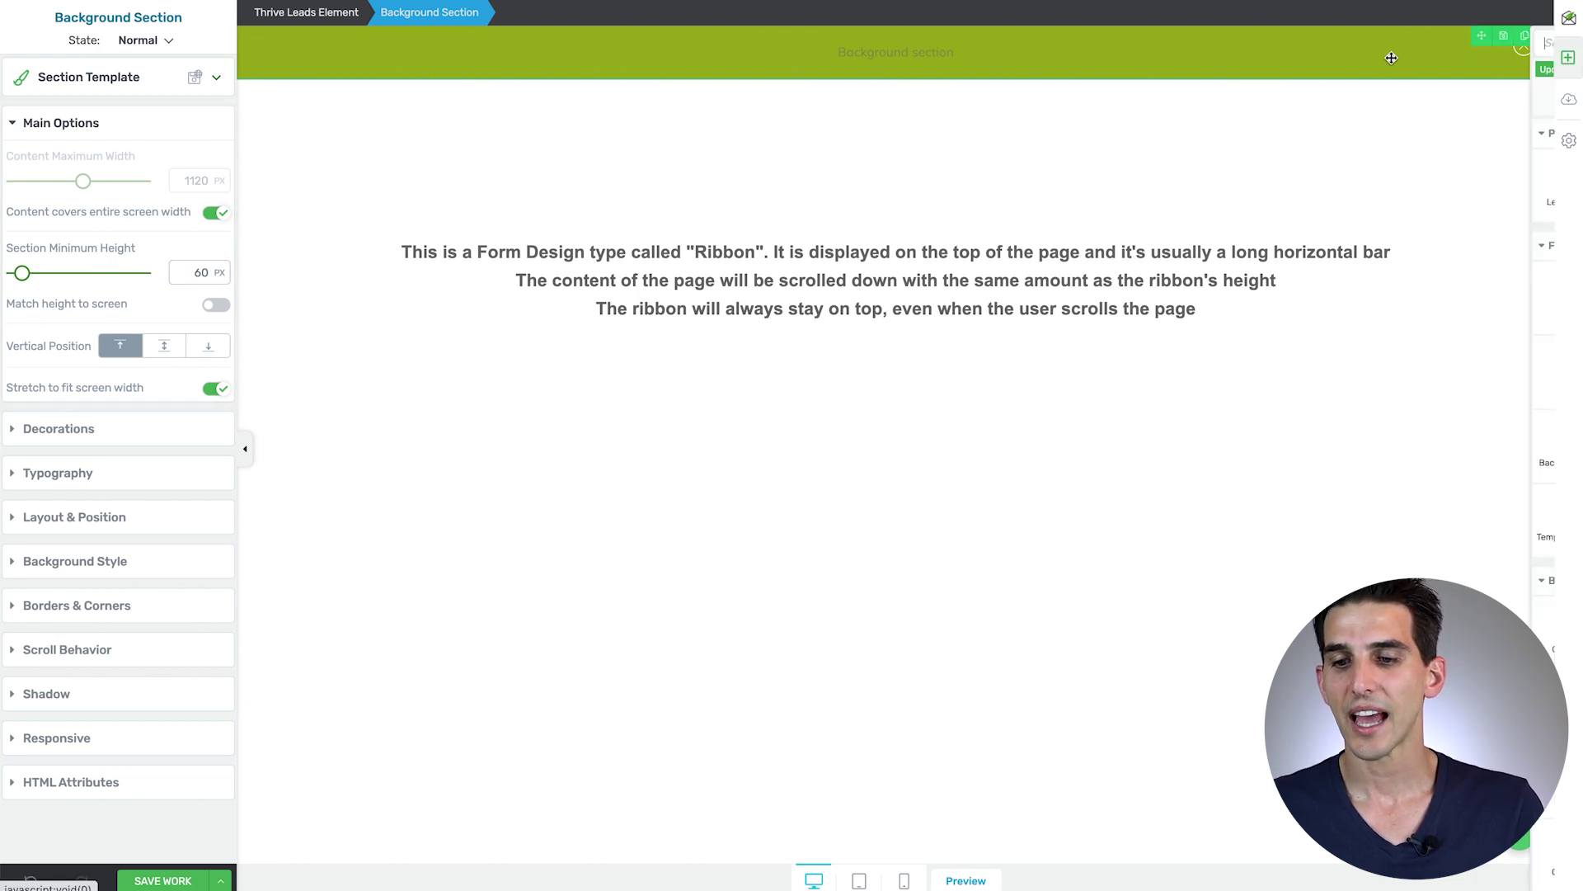
pyautogui.write('text')
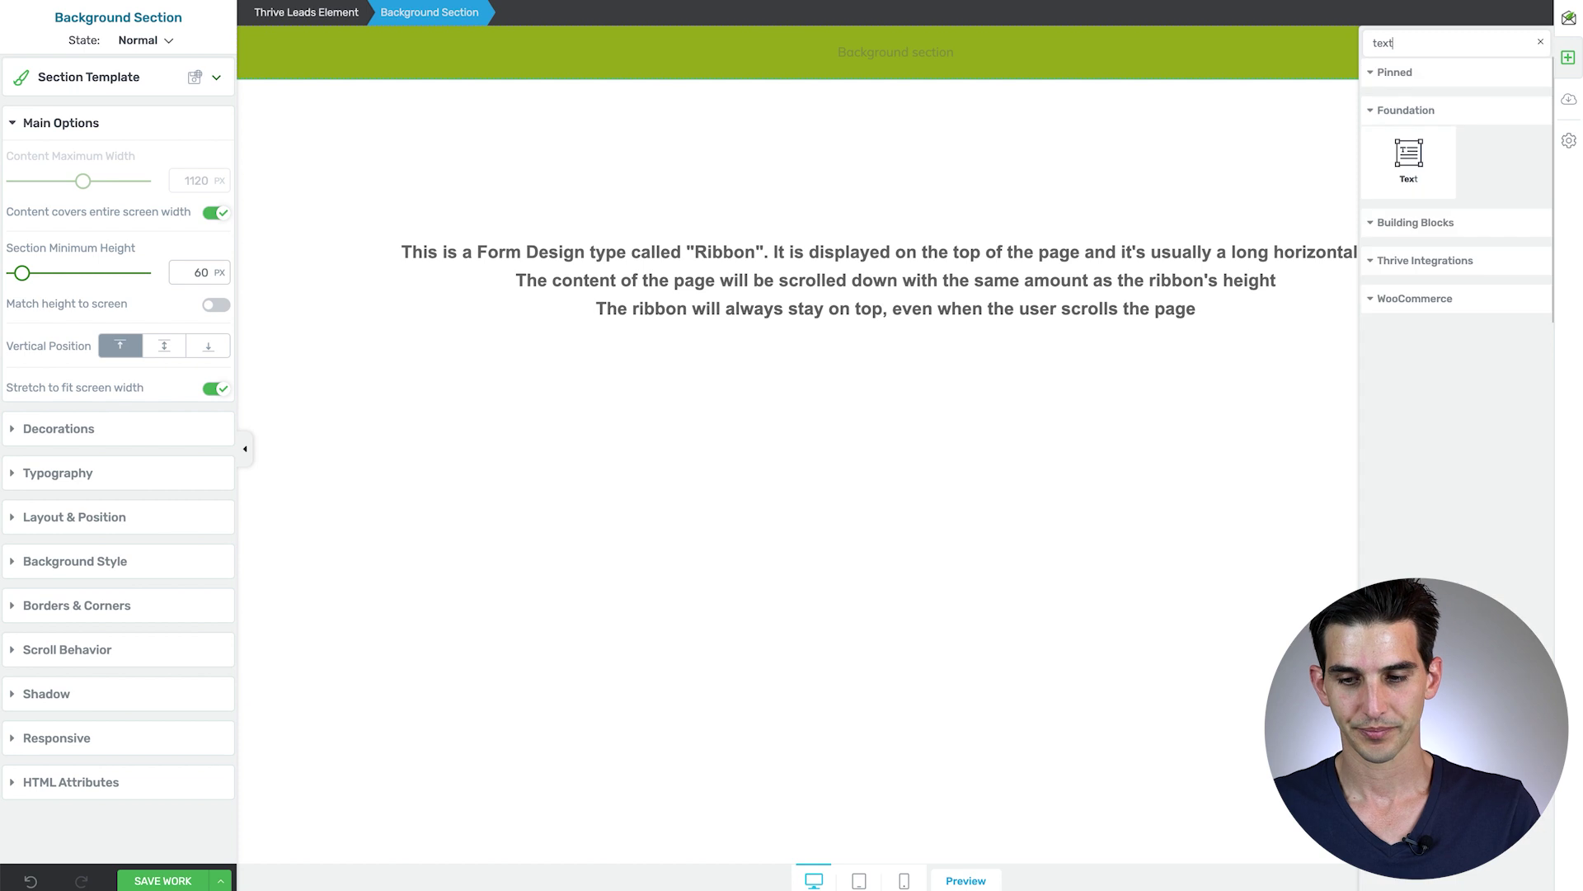
pyautogui.moveTo(1409, 155); pyautogui.dragTo(908, 57)
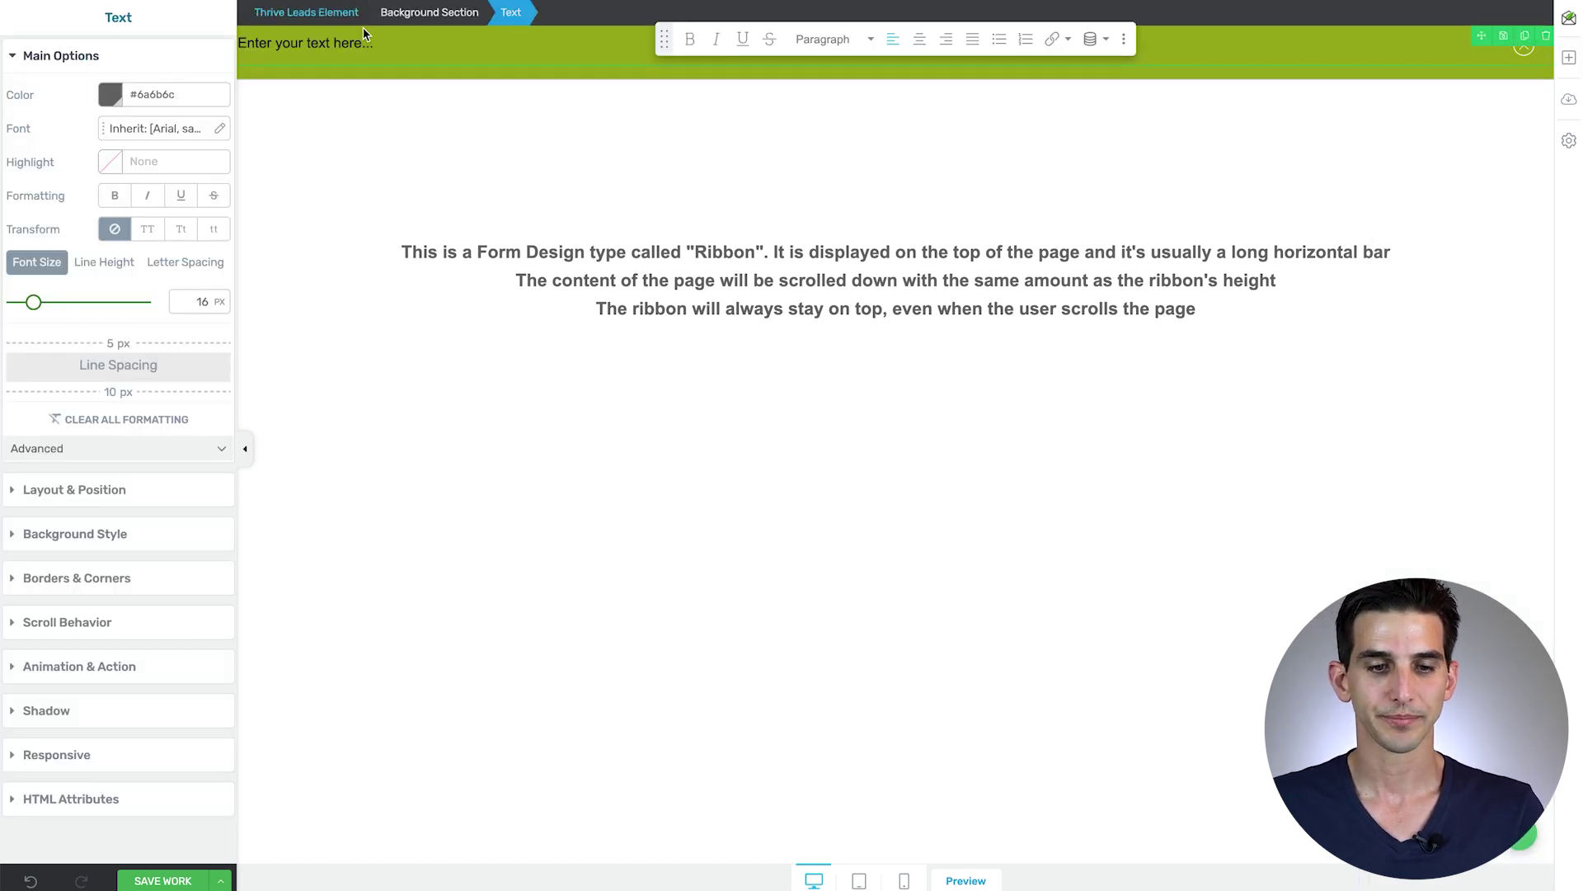
# Step: Center-align the new text and set the background section's vertical position to centered
pyautogui.click(918, 41)
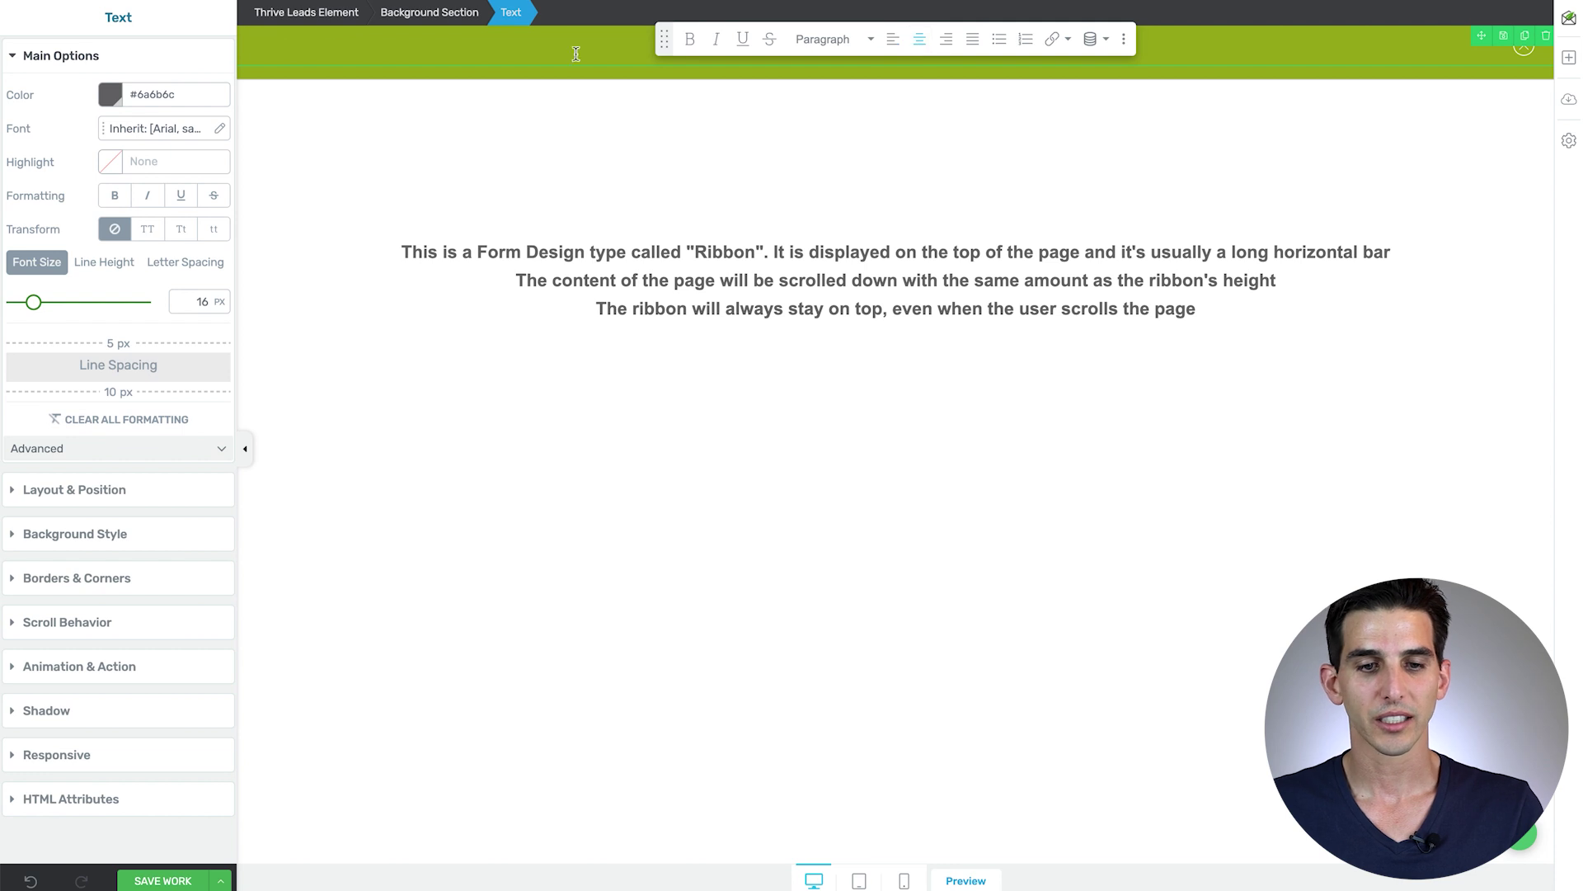
pyautogui.click(445, 13)
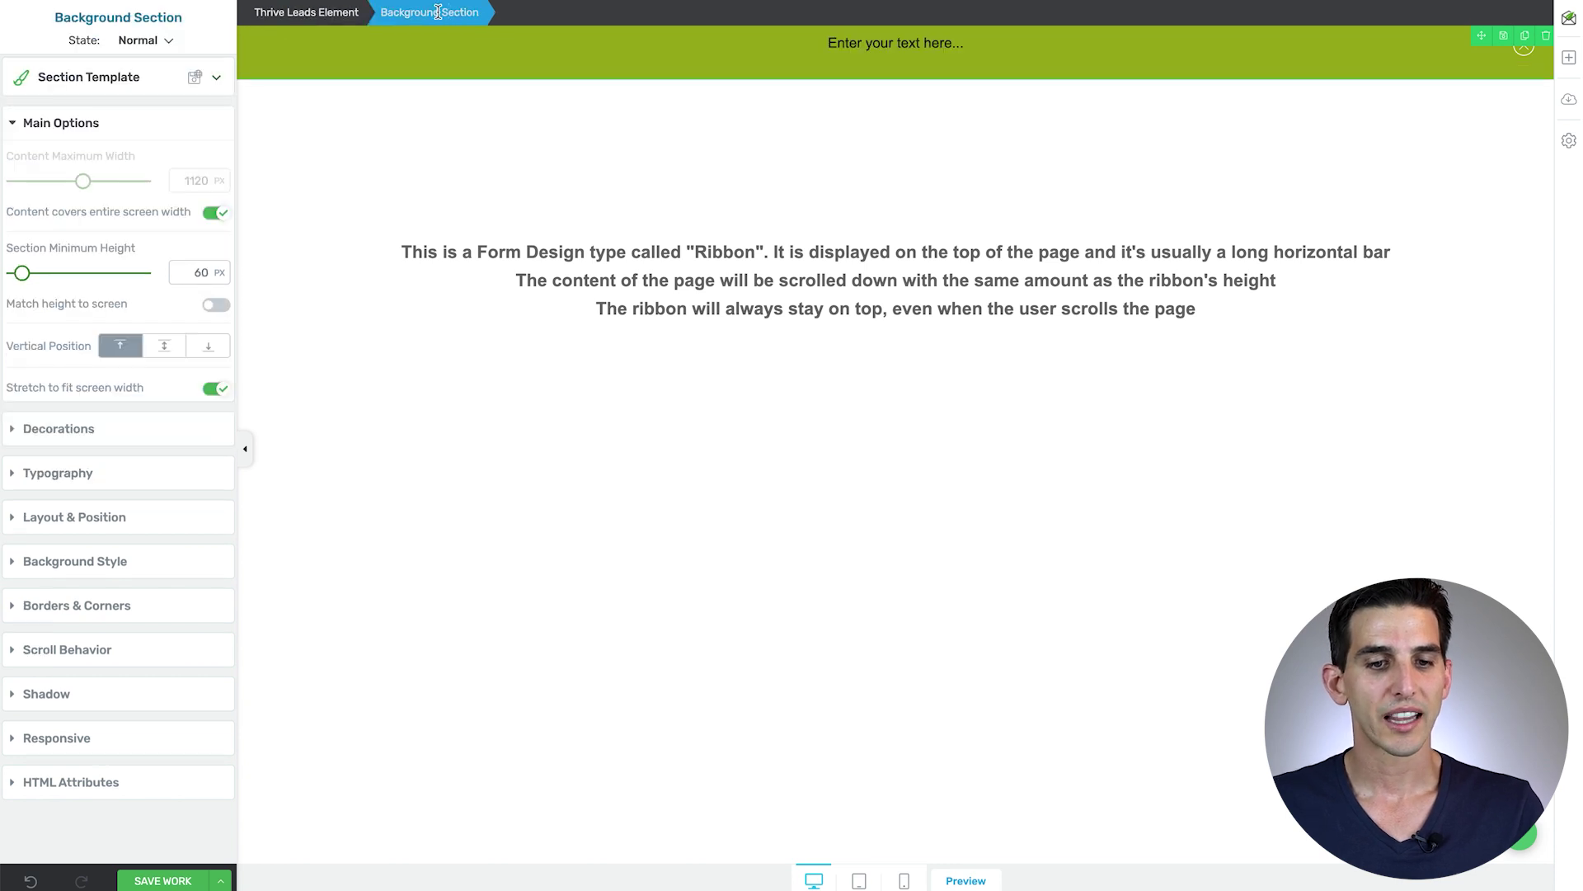
pyautogui.click(165, 347)
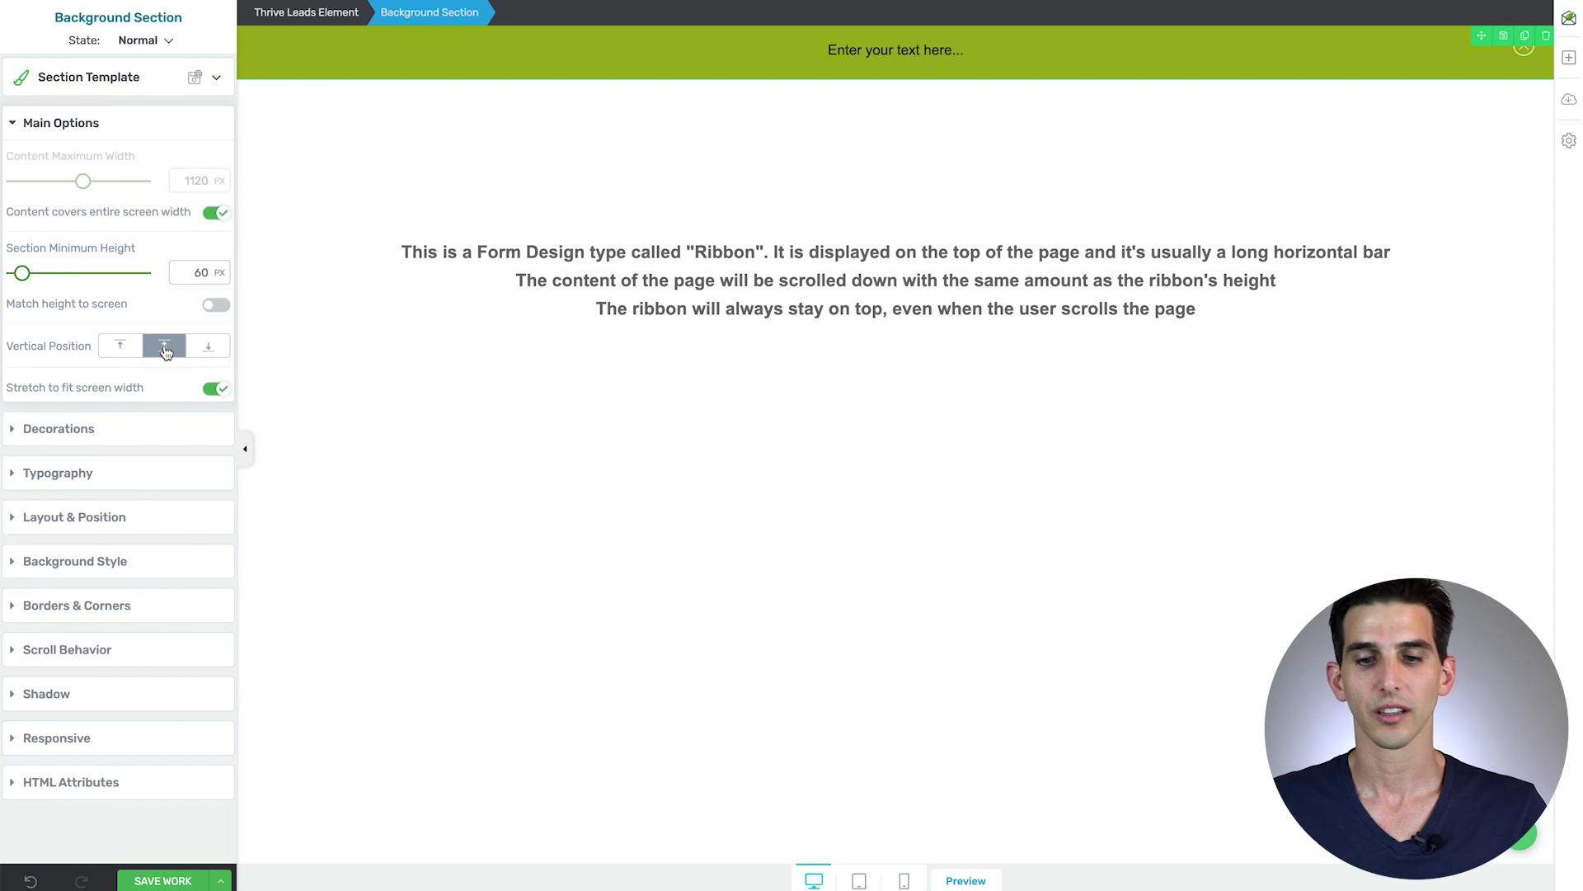
# Step: Set the ribbon's placeholder text to white #ffffff with a font size of 24 px
pyautogui.click(850, 56)
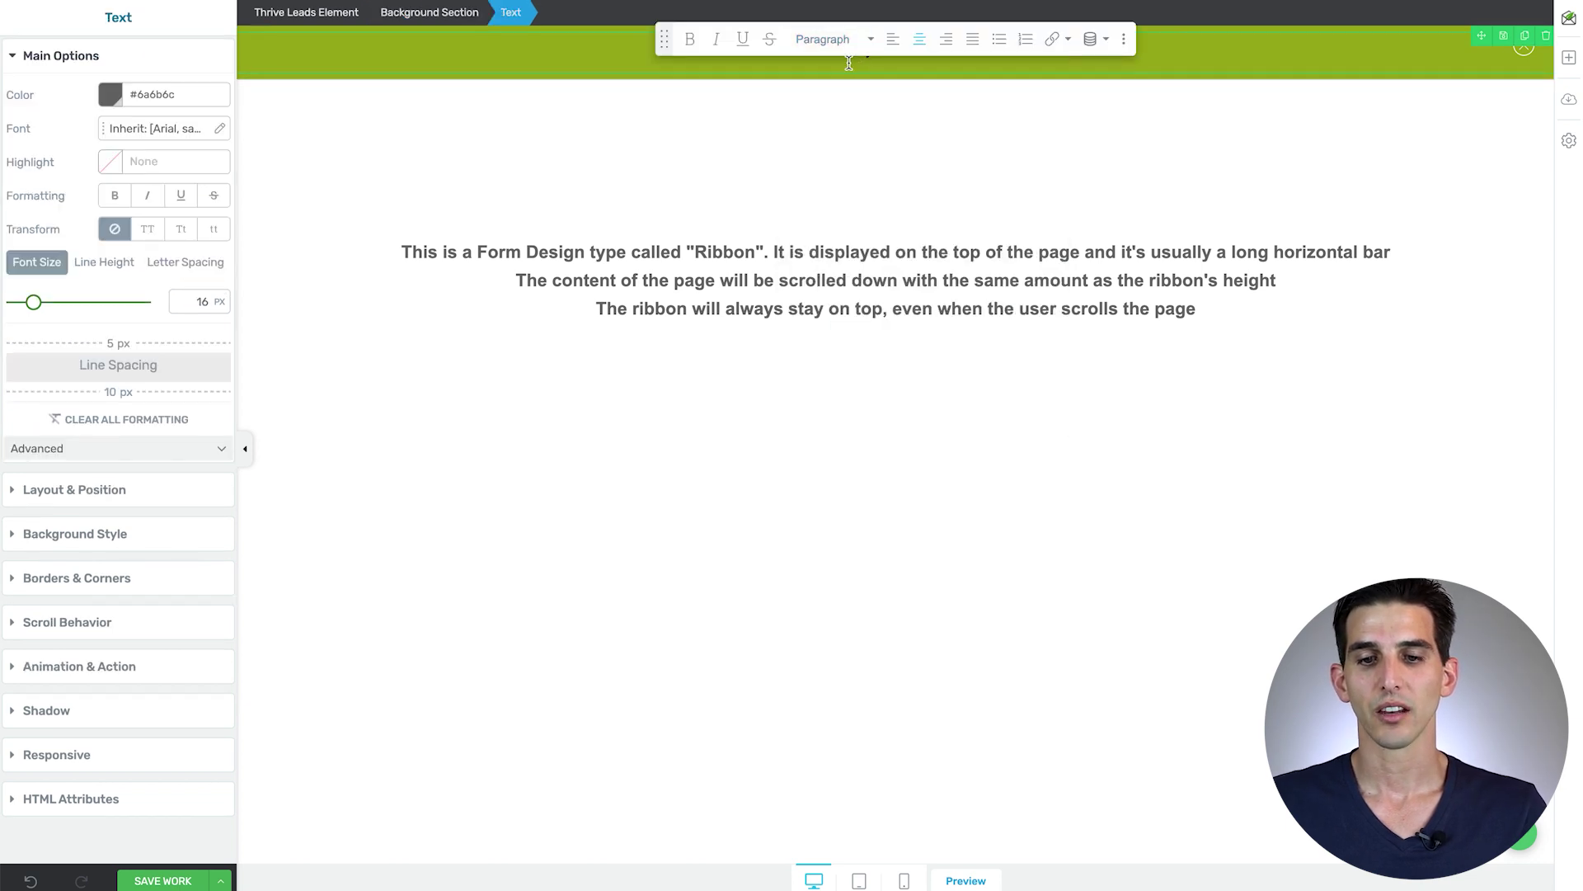
pyautogui.moveTo(664, 39); pyautogui.dragTo(667, 155)
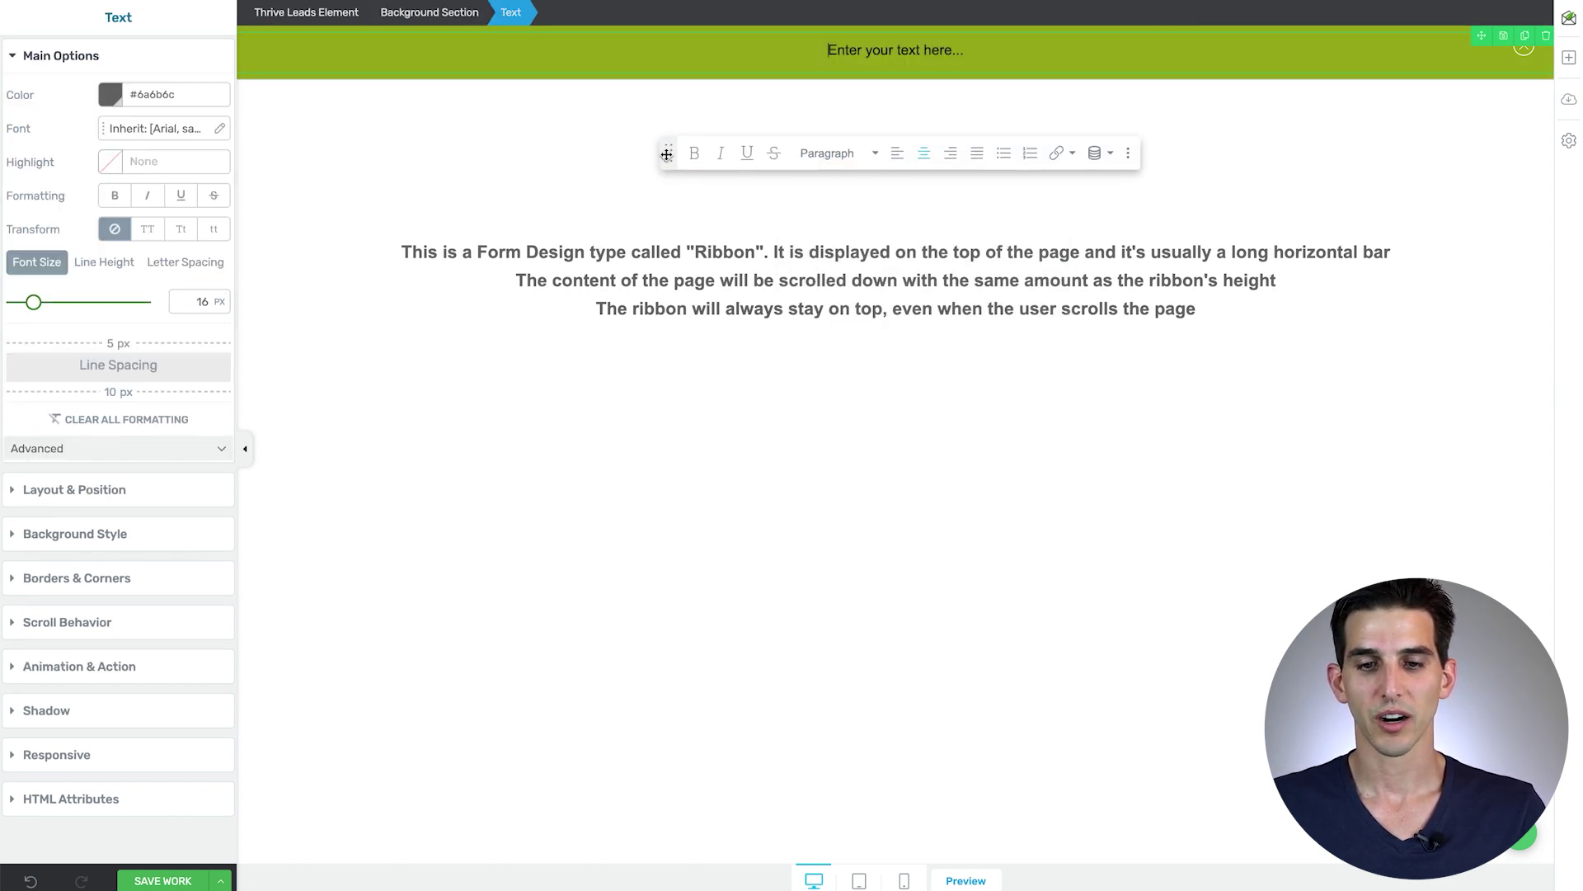
pyautogui.tripleClick(864, 51)
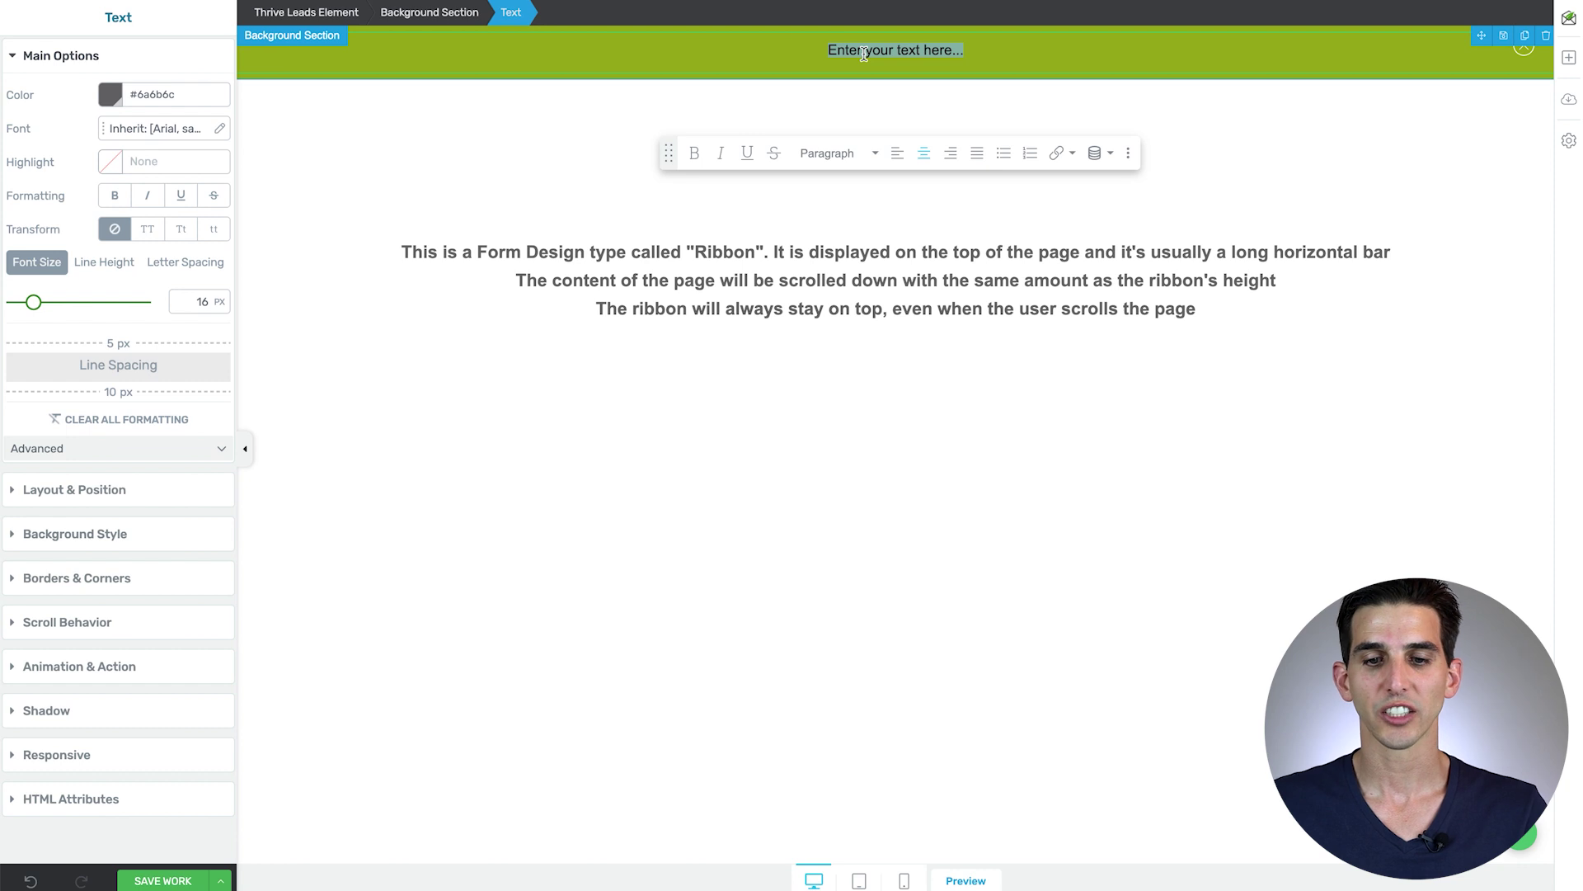
pyautogui.click(113, 109)
pyautogui.moveTo(28, 147); pyautogui.dragTo(3, 56)
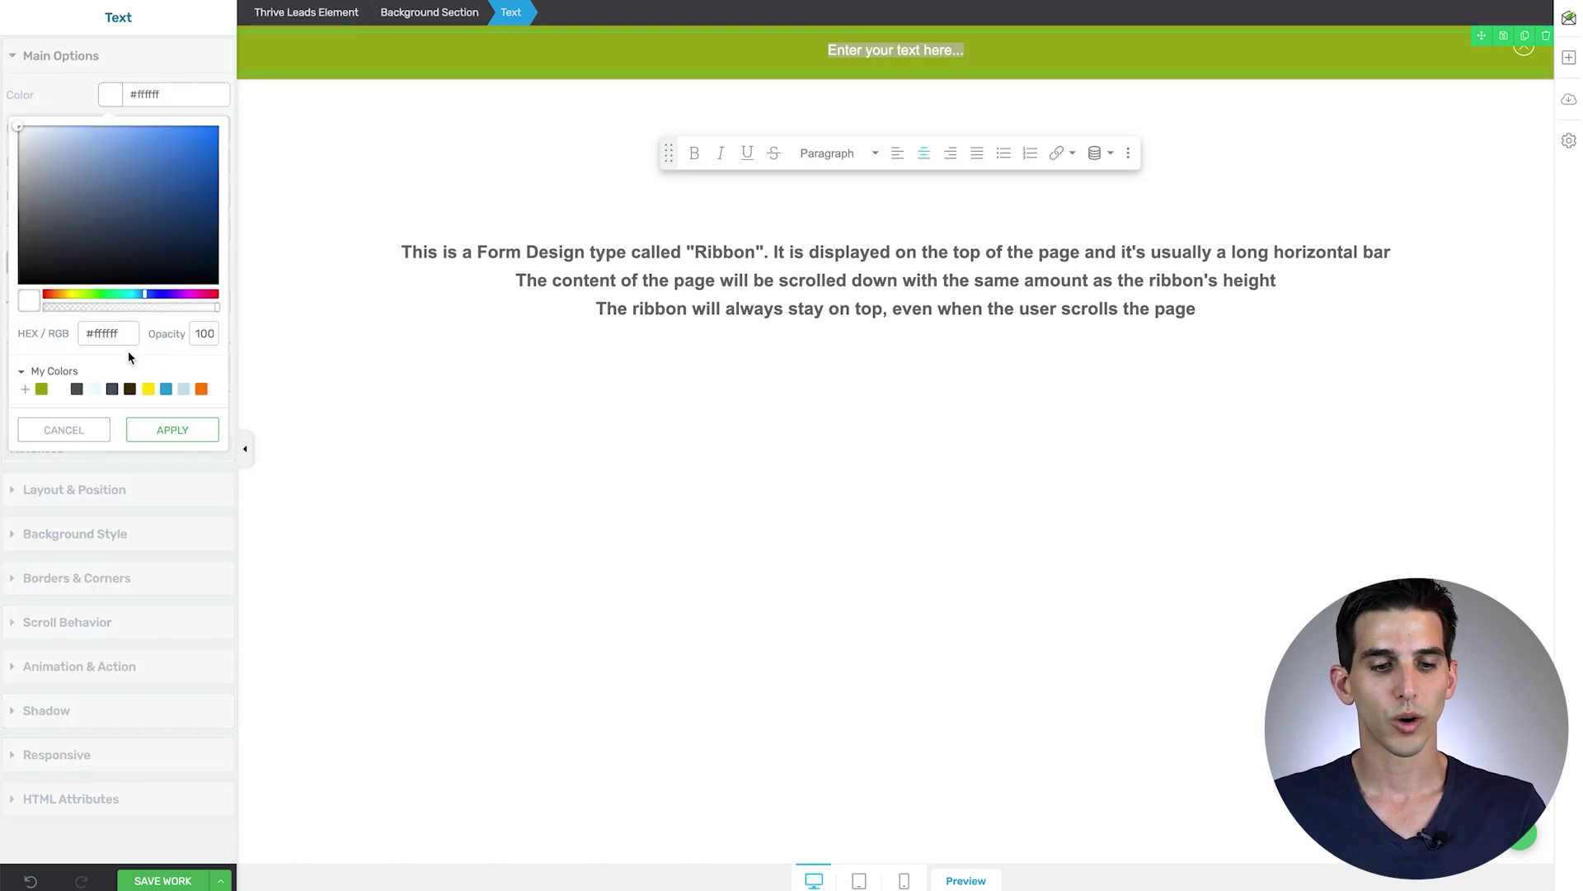
pyautogui.click(175, 437)
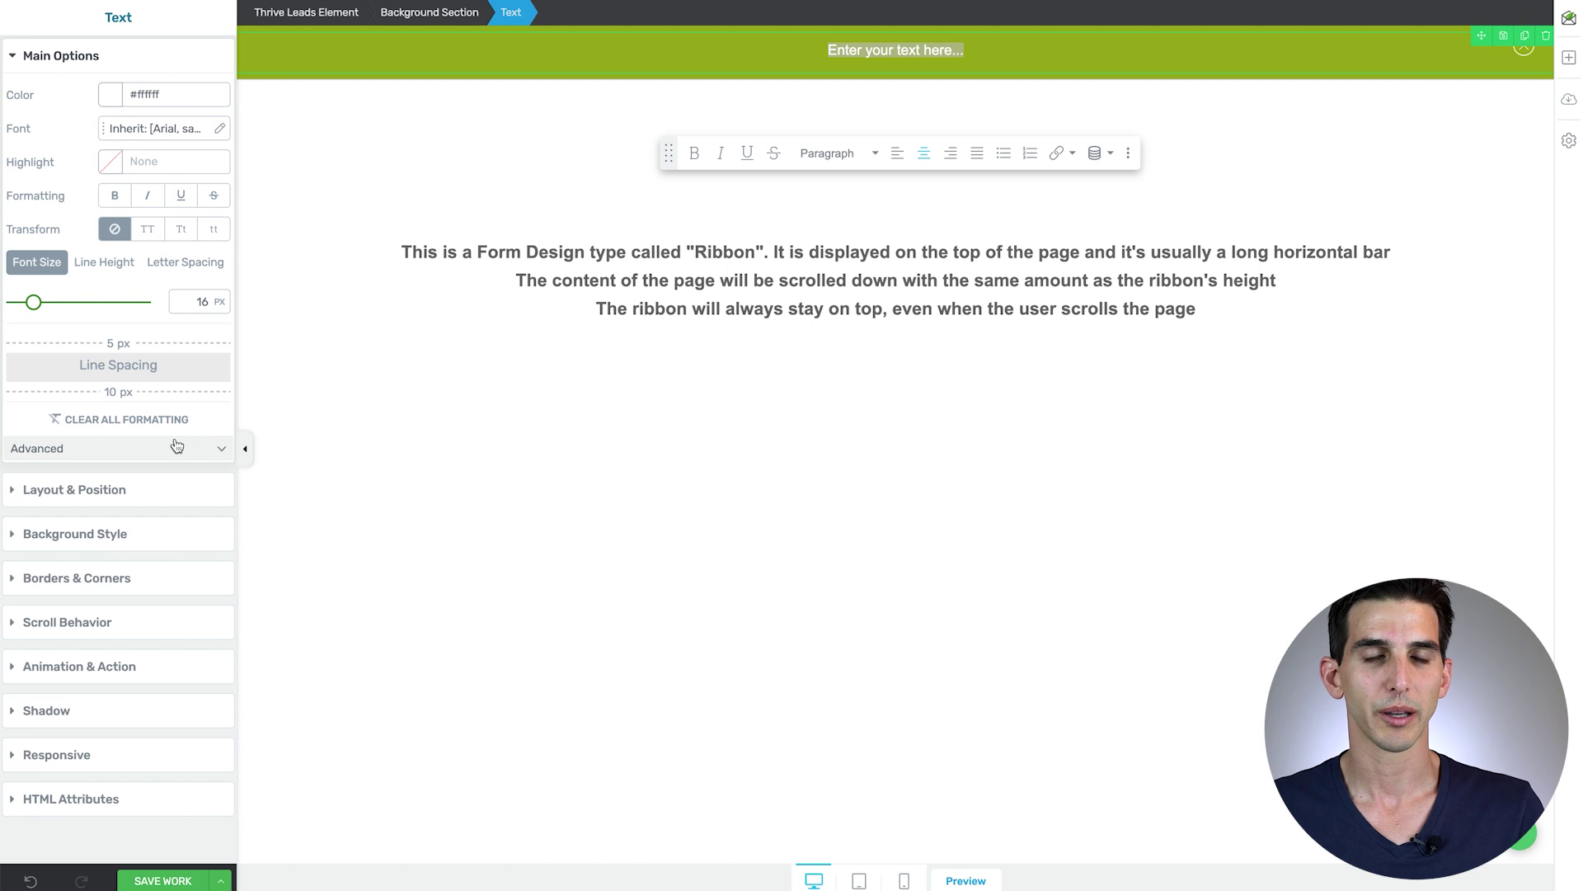
pyautogui.moveTo(35, 314); pyautogui.dragTo(46, 311)
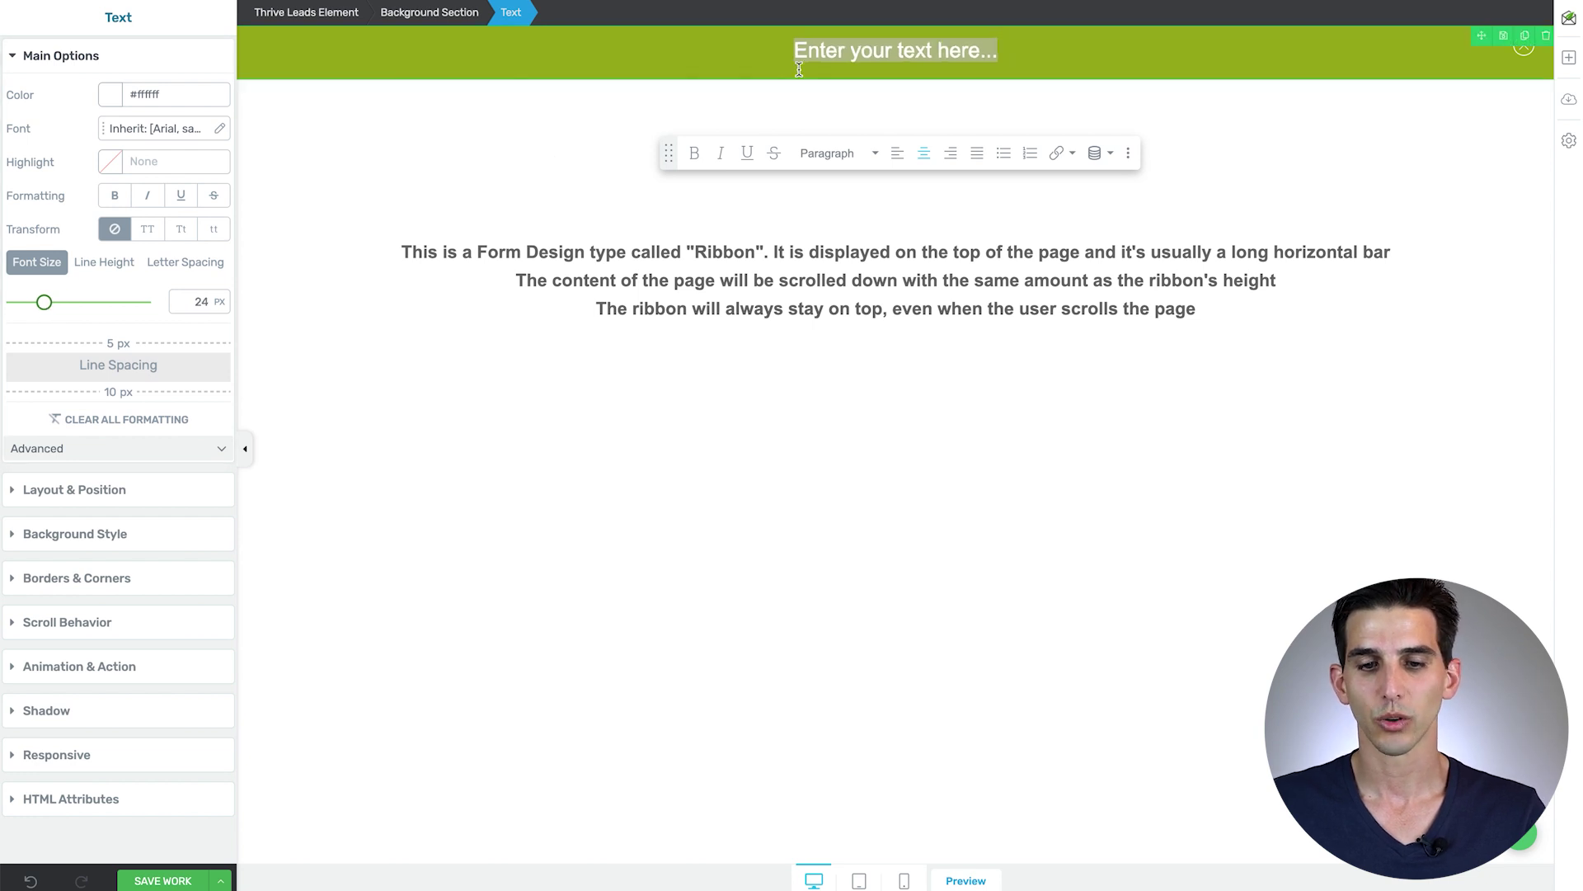
# Step: Replace the placeholder with "Click here to see how I can help your business grow during the Covid crisis."
pyautogui.click(823, 120)
pyautogui.click(829, 51)
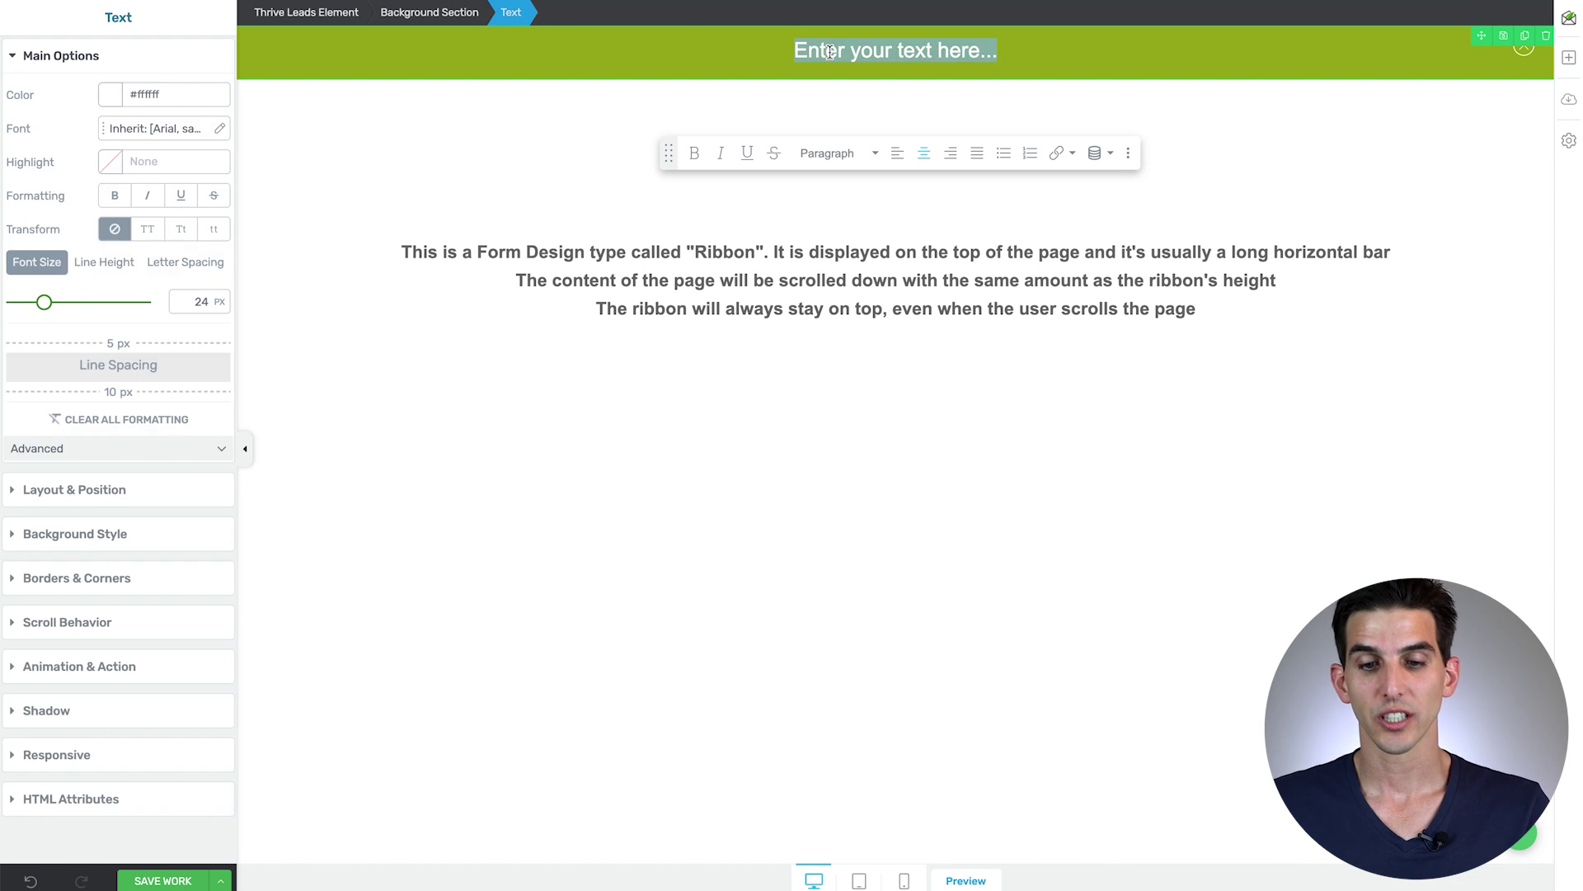
pyautogui.write('Click here to see how I can help your business grow during the Covid crisis.')
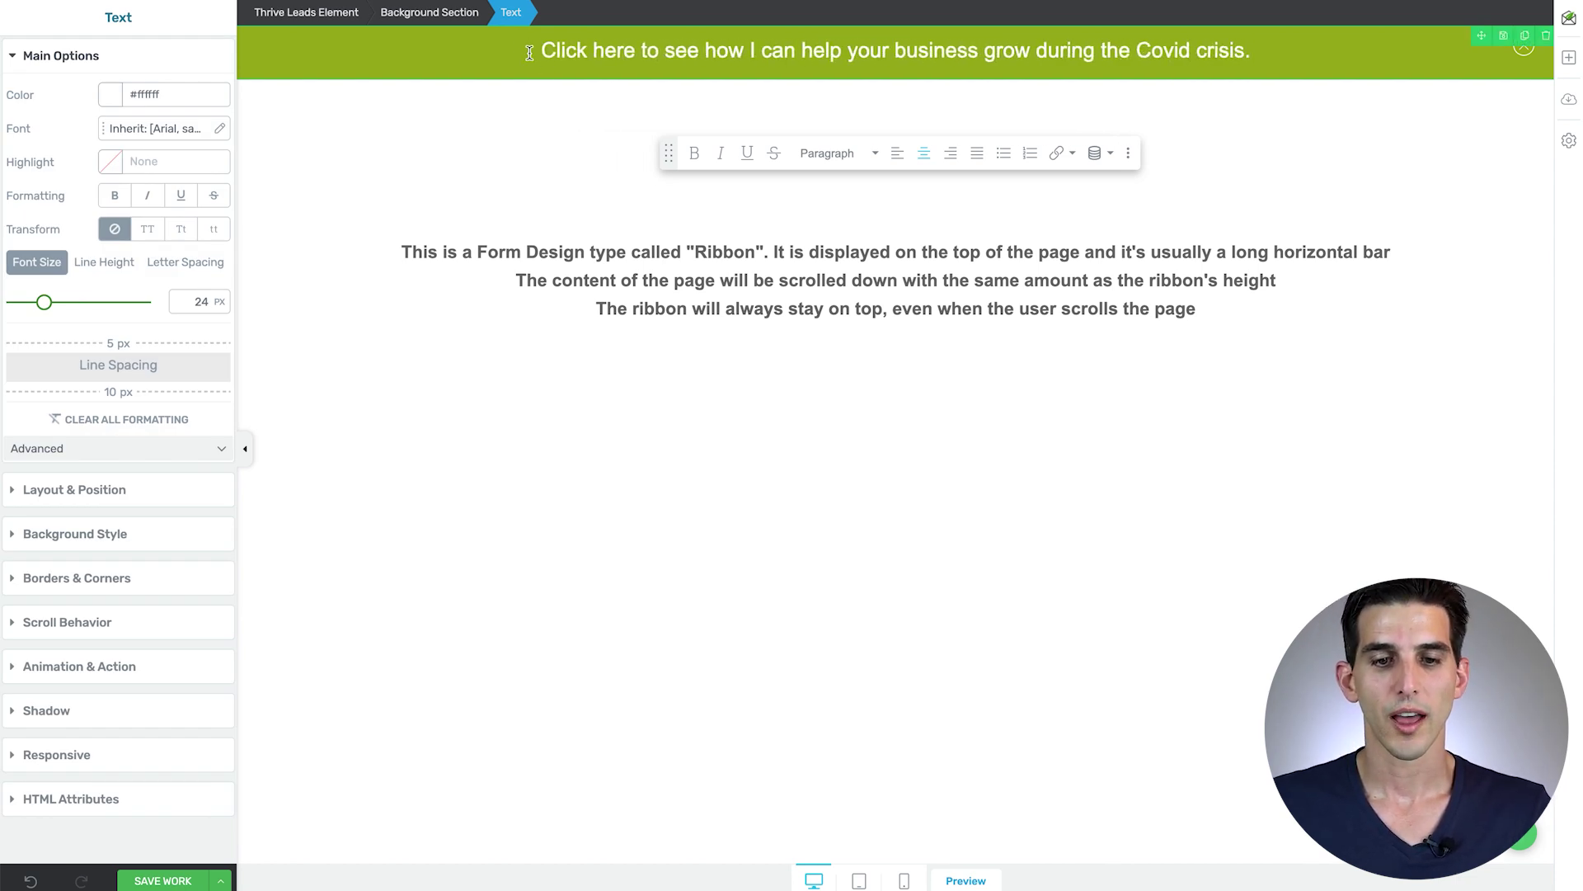
pyautogui.moveTo(540, 51); pyautogui.dragTo(632, 55)
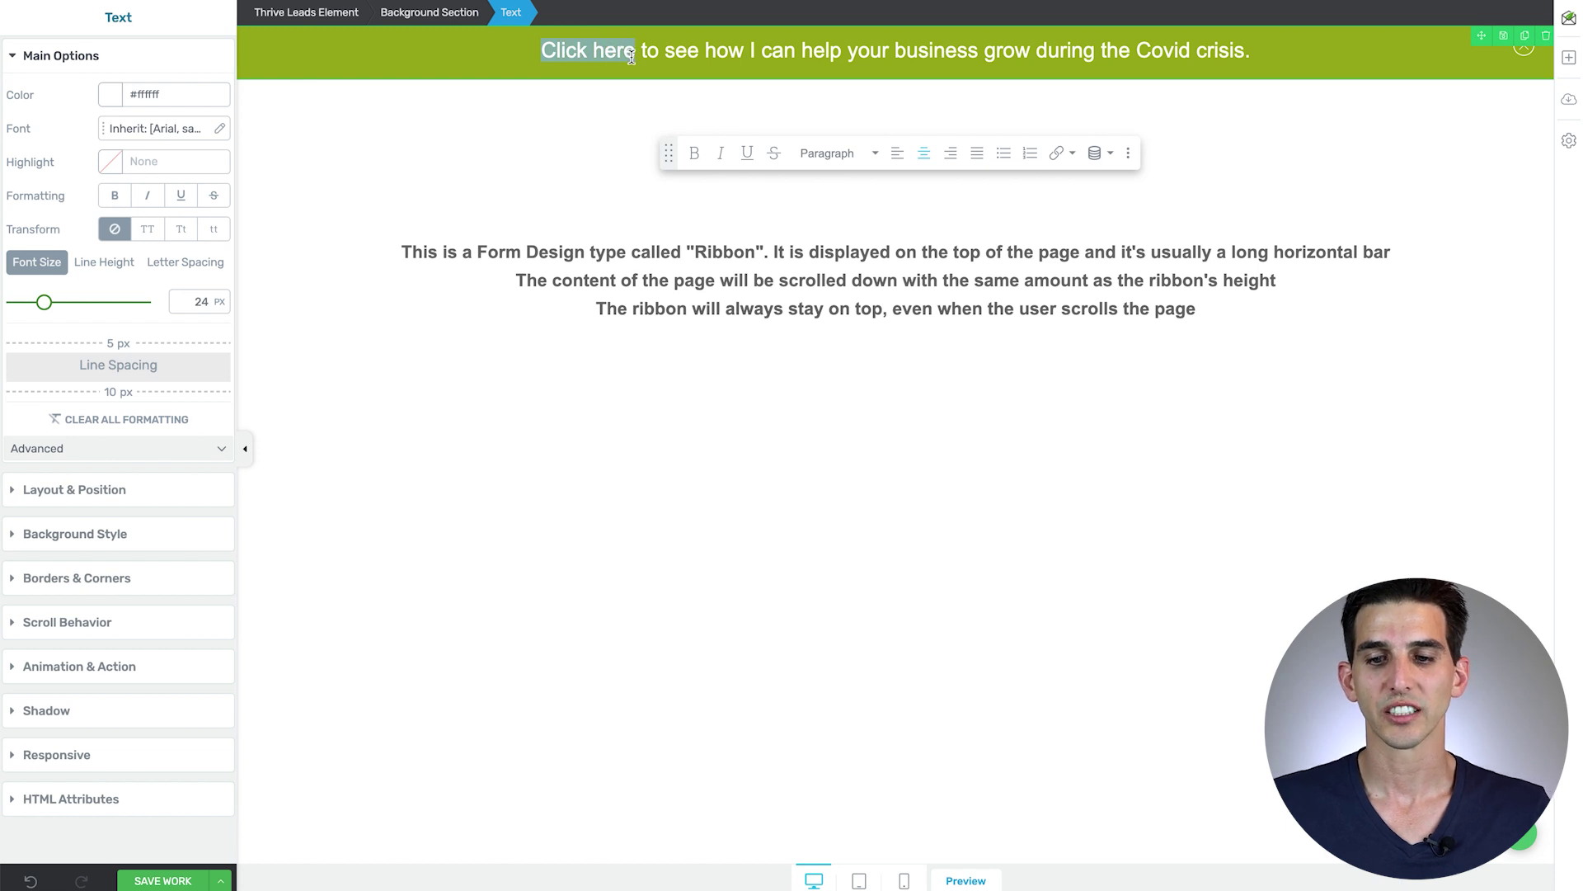
pyautogui.click(1056, 153)
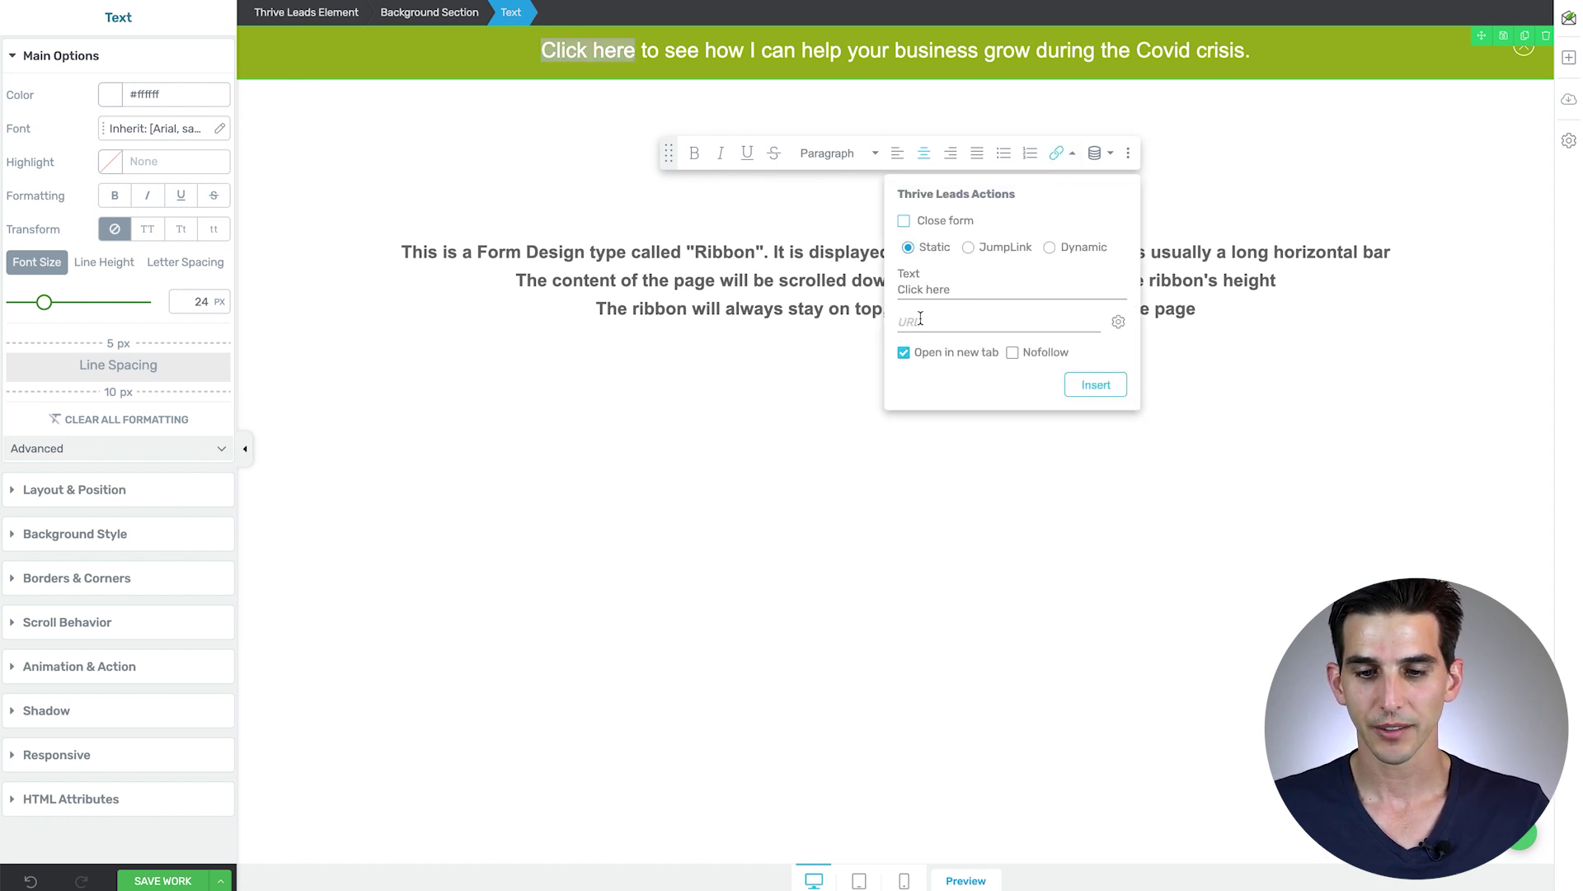
pyautogui.click(903, 354)
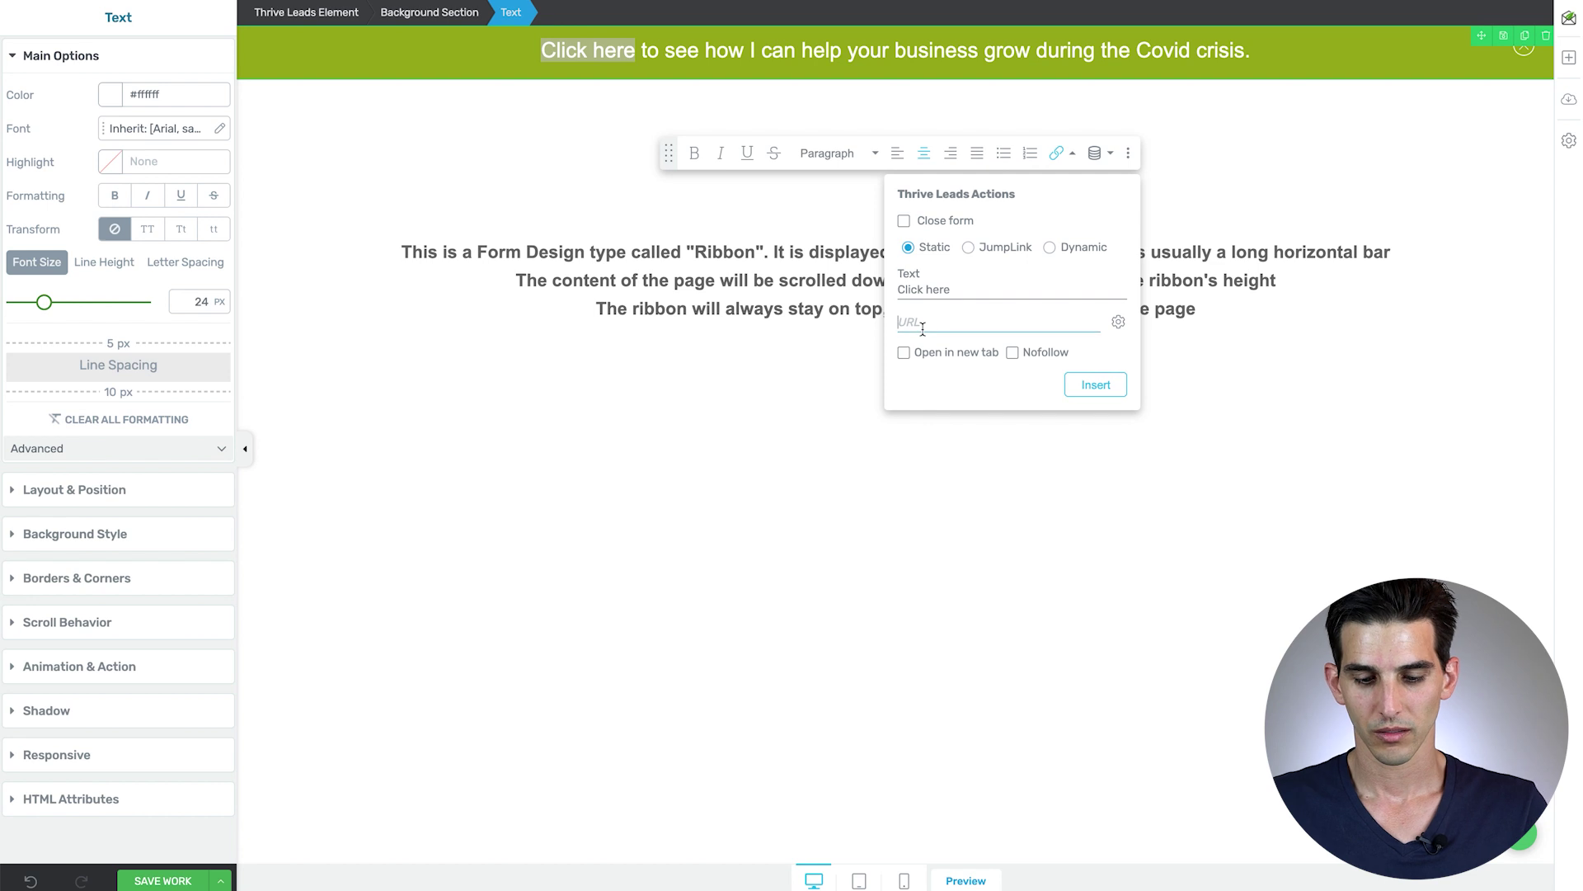
pyautogui.write('ht')
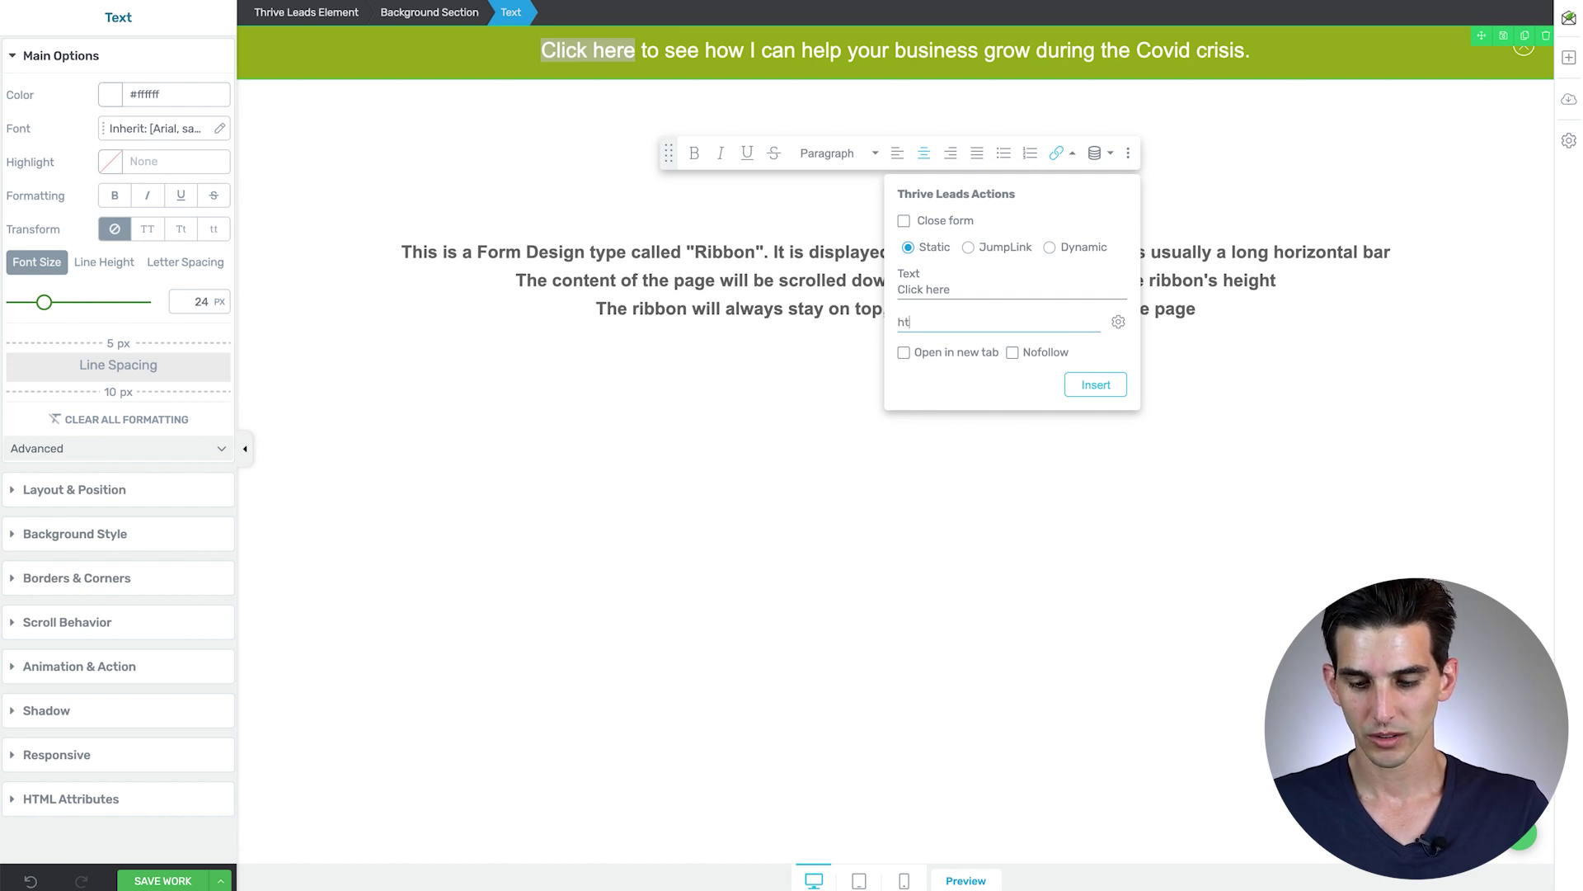
pyautogui.write('tps://acro')
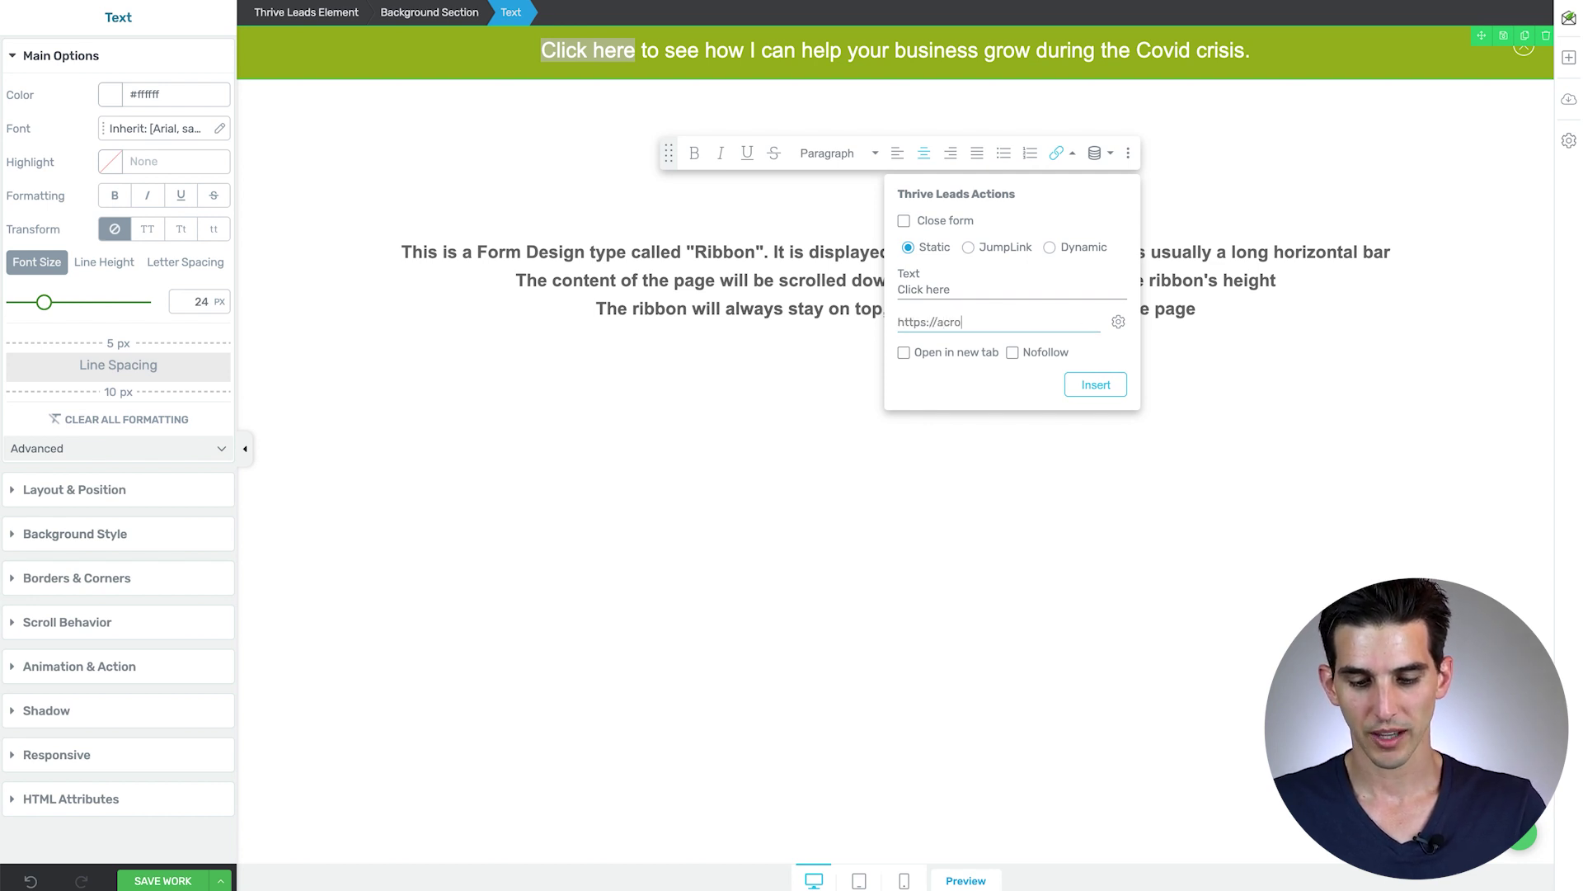
pyautogui.write('ssmithing.com/coaching')
pyautogui.click(1095, 384)
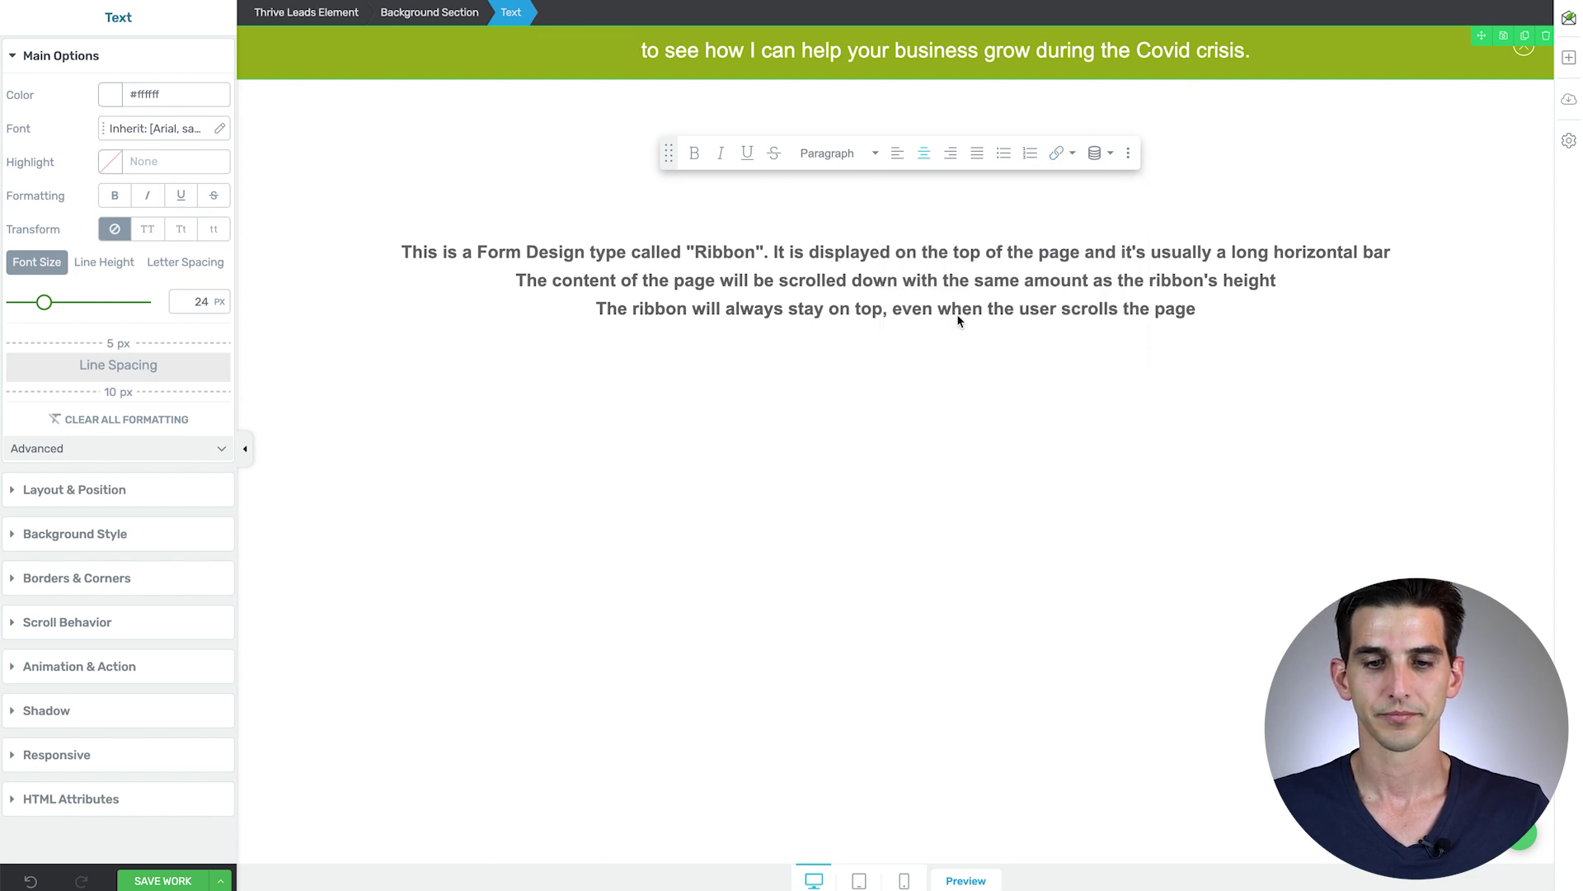
# Step: Change the colour of the "Click here" link to white #ffffff
pyautogui.click(593, 51)
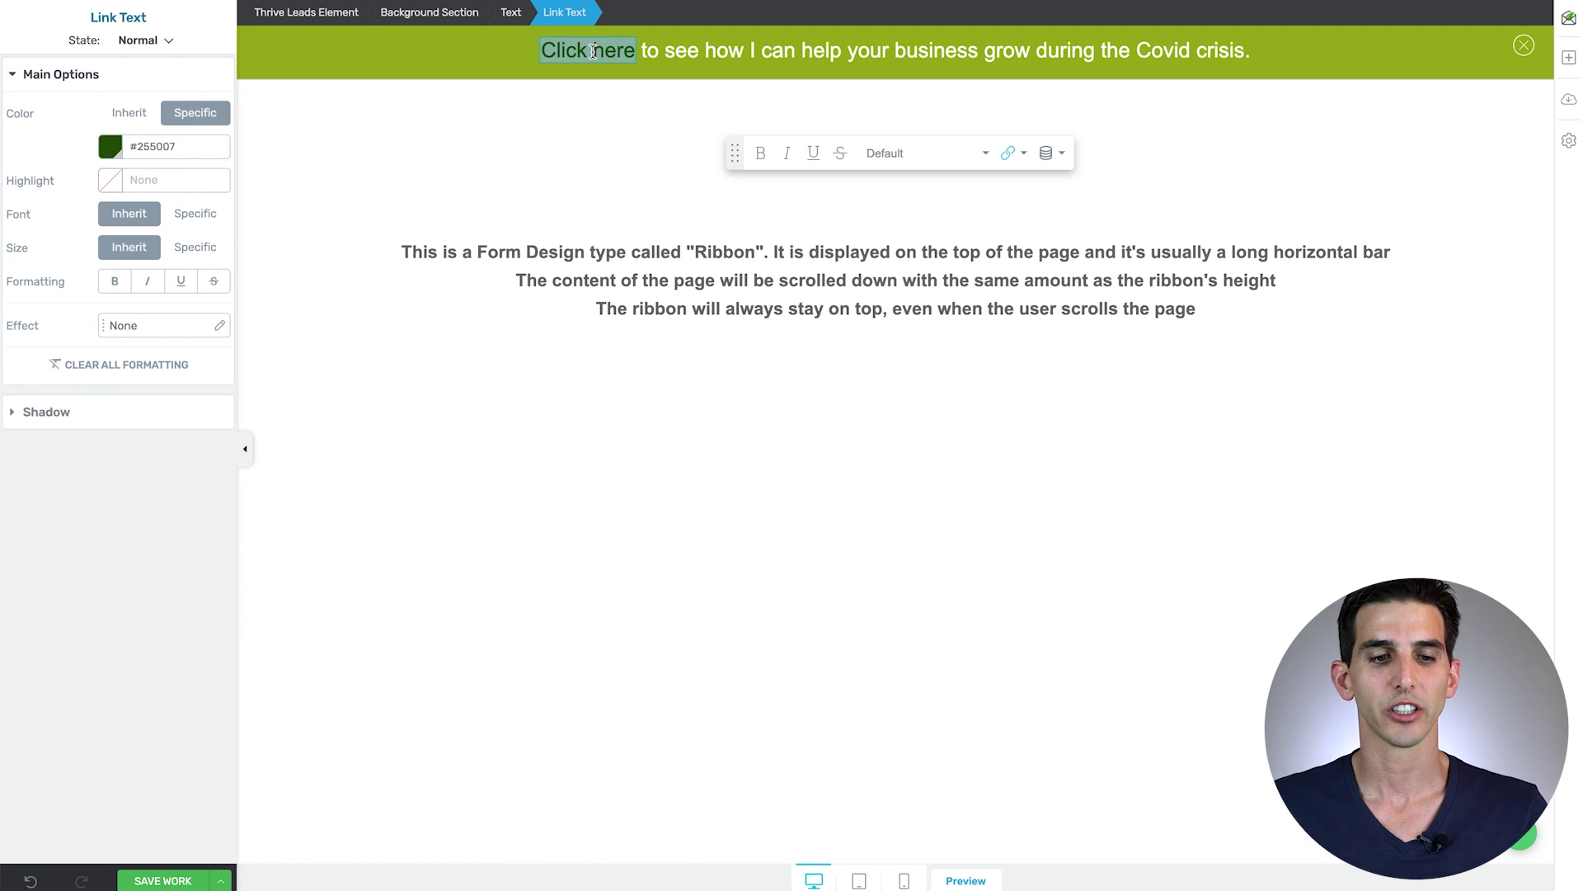
pyautogui.click(110, 149)
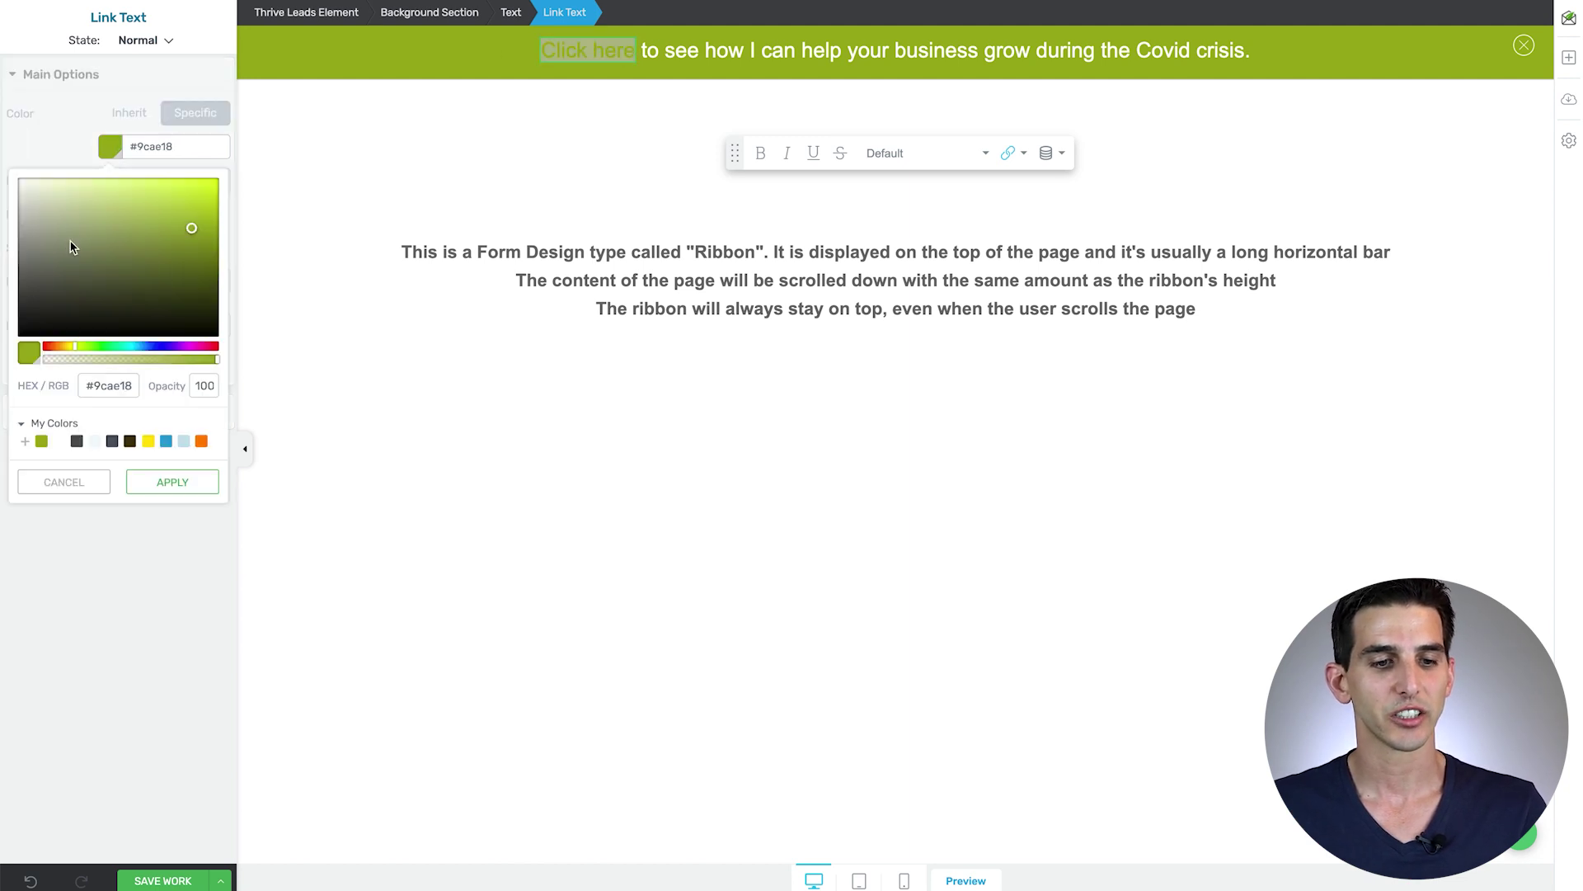
pyautogui.moveTo(71, 244); pyautogui.dragTo(3, 83)
pyautogui.click(179, 484)
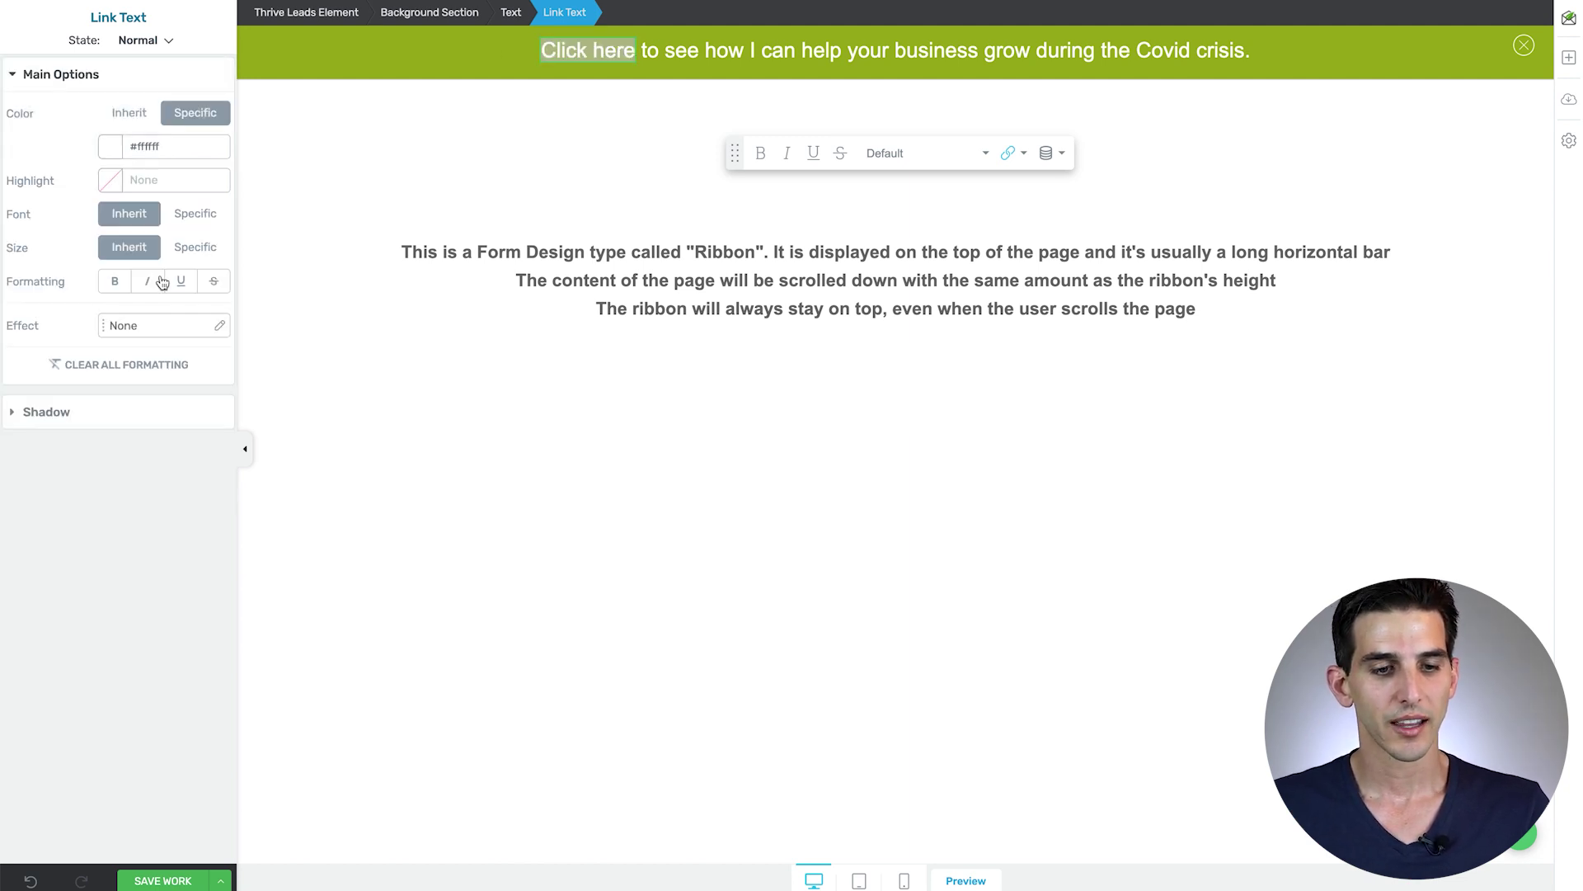
# Step: Underline the "Click here" link and make it bold
pyautogui.click(182, 285)
pyautogui.click(384, 156)
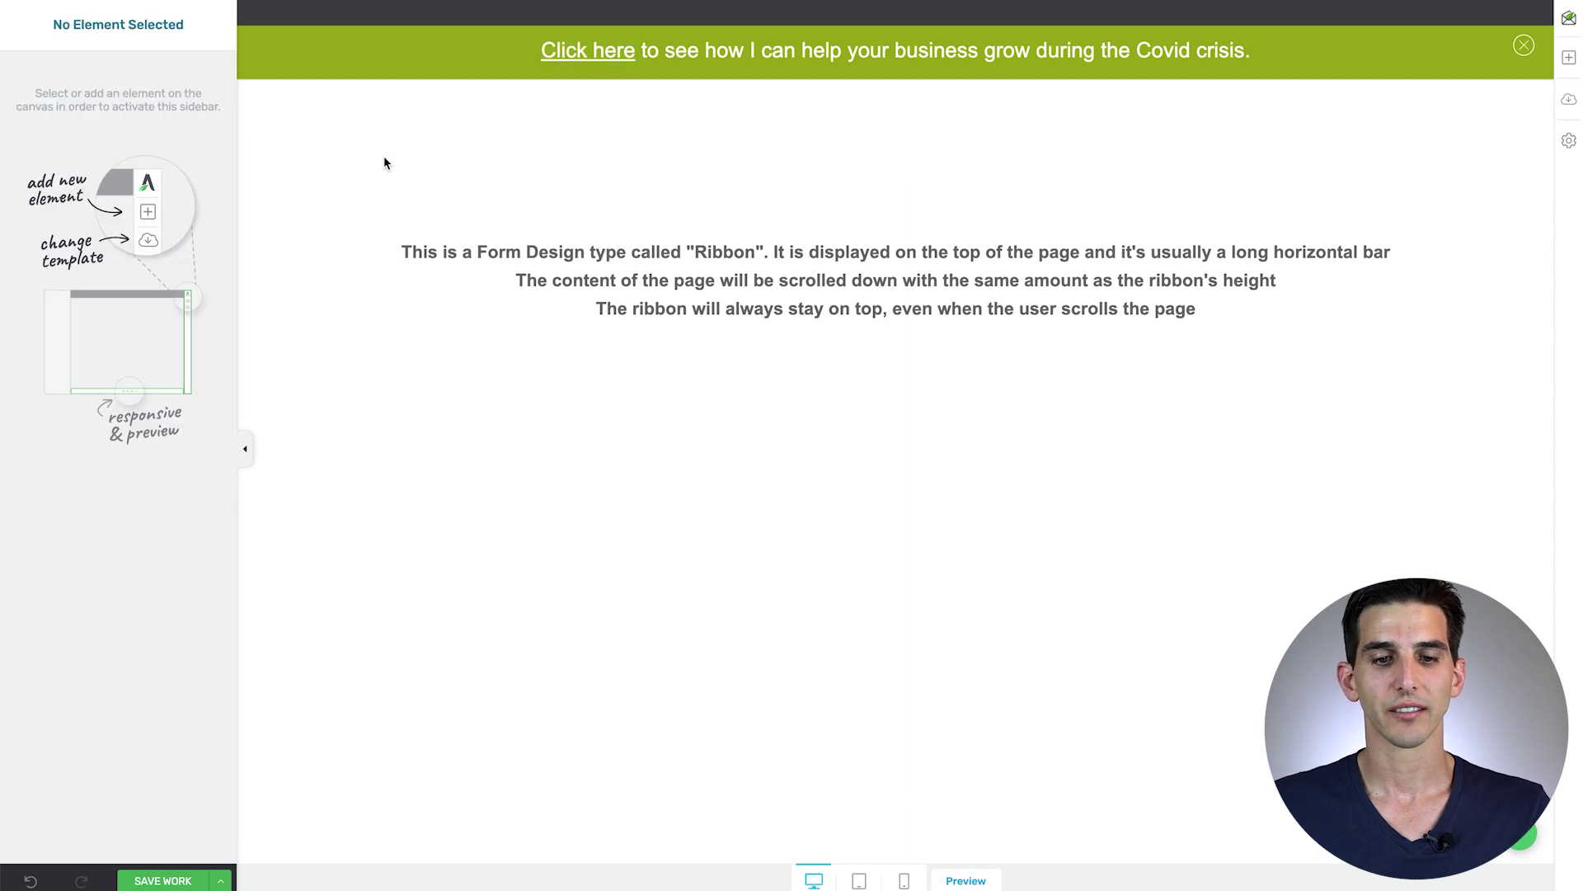
pyautogui.click(578, 49)
pyautogui.click(115, 247)
pyautogui.click(429, 121)
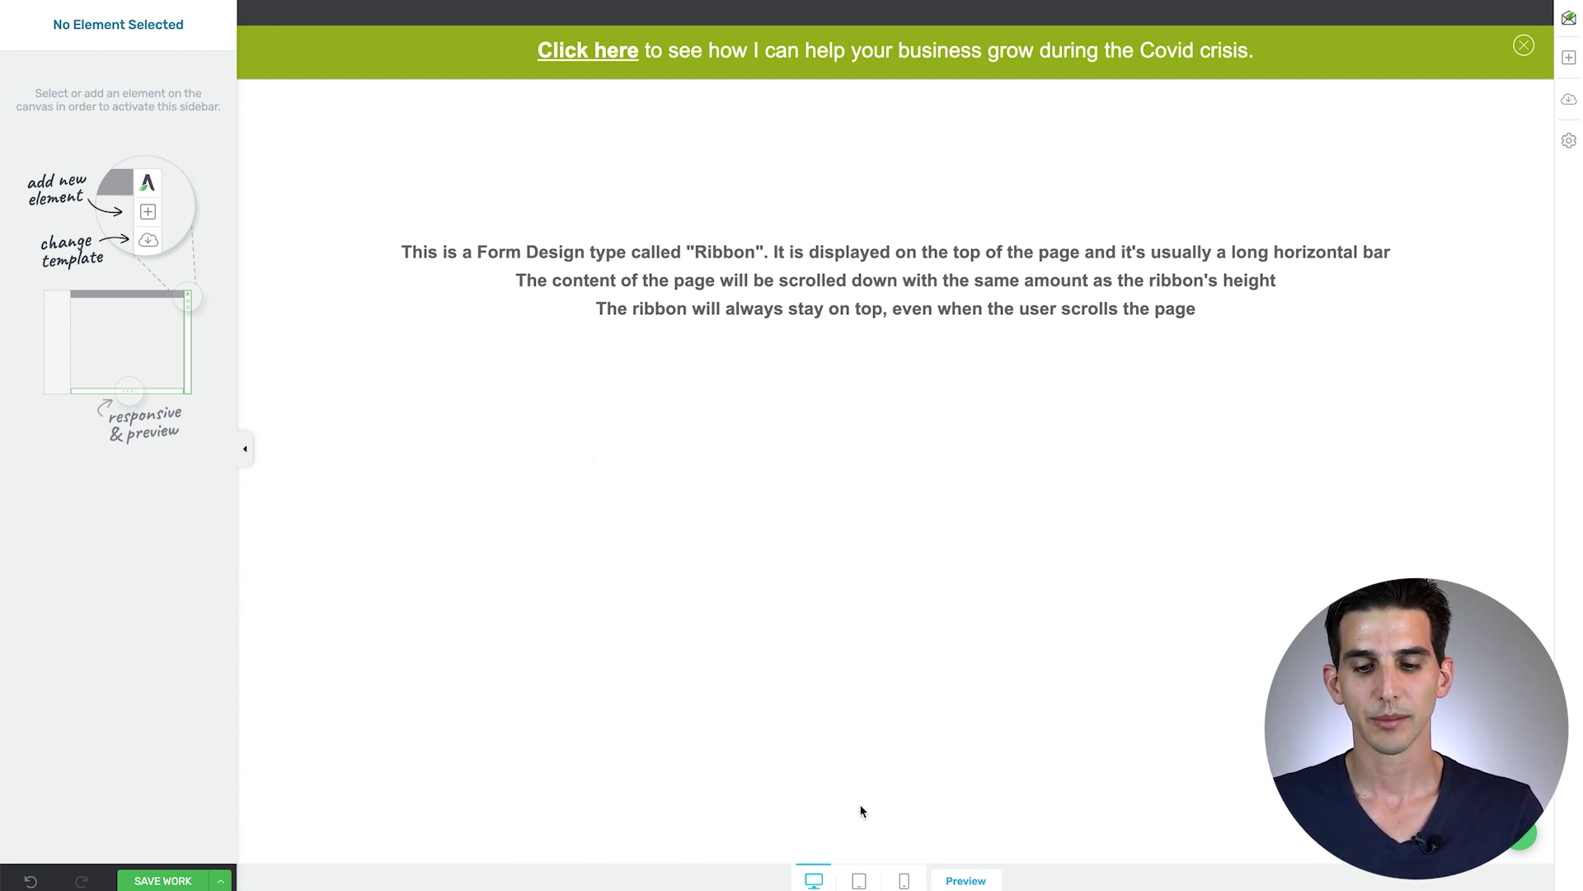
# Step: In the tablet view, set the announcement text's font size to 19 px
pyautogui.click(858, 880)
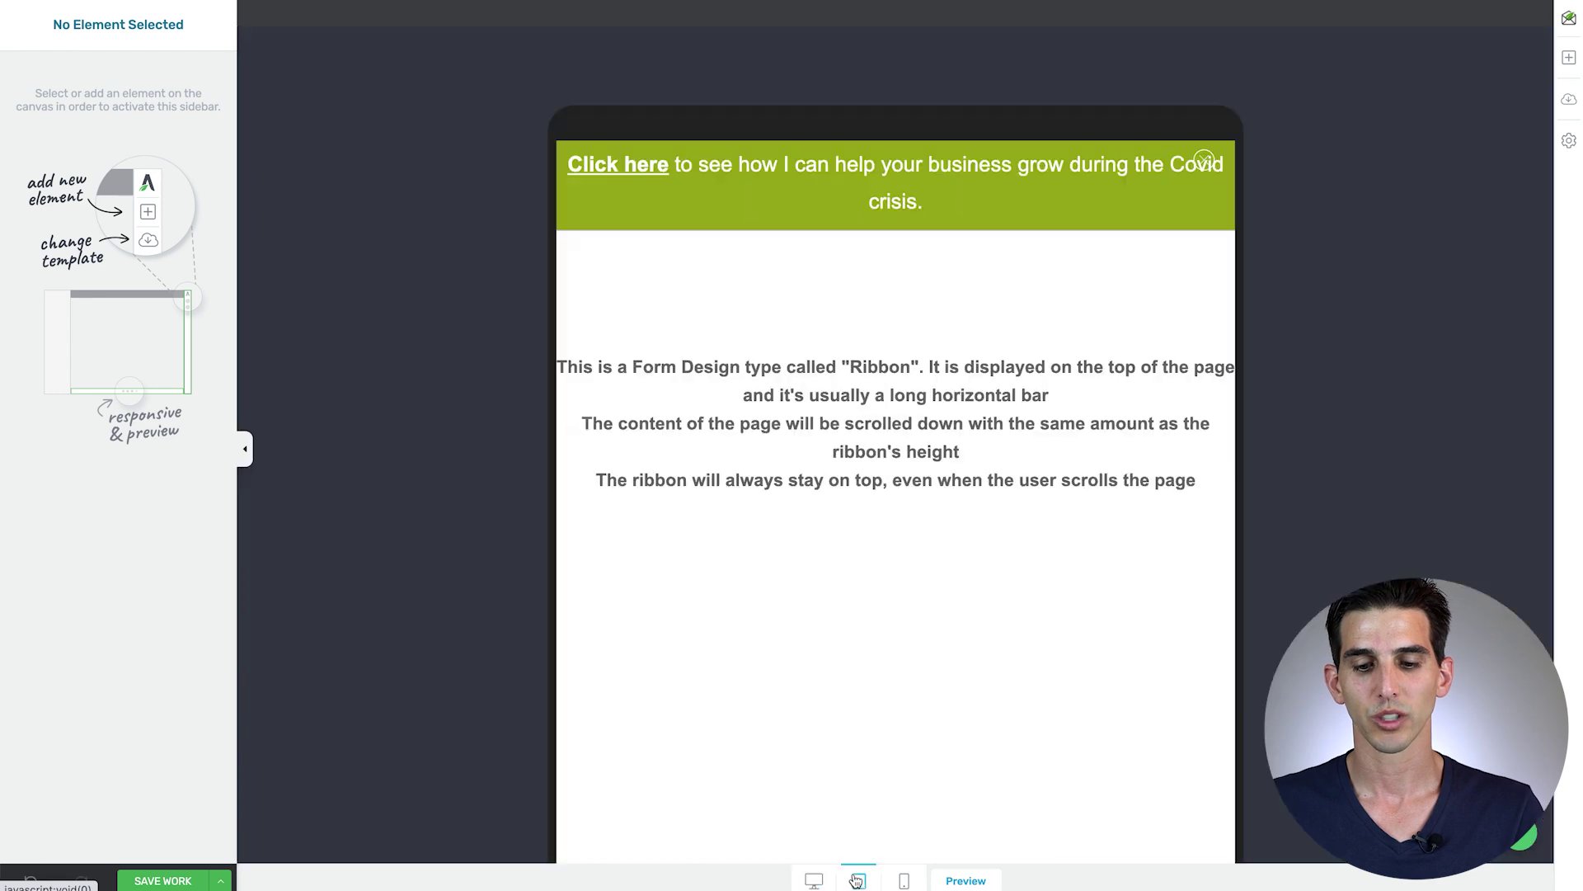
pyautogui.click(662, 186)
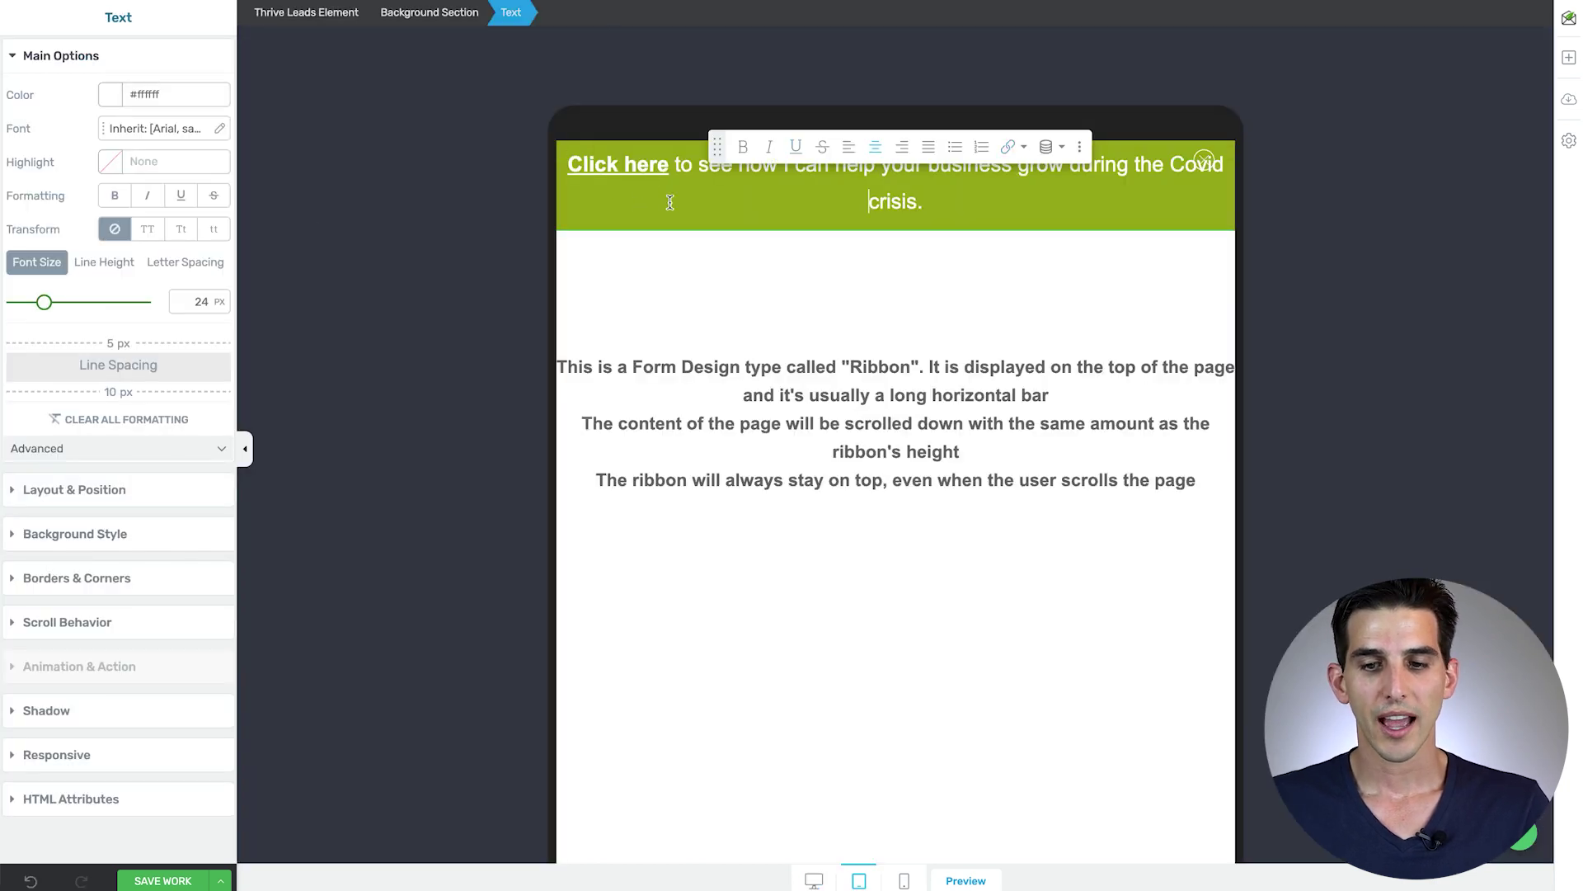
pyautogui.click(648, 167)
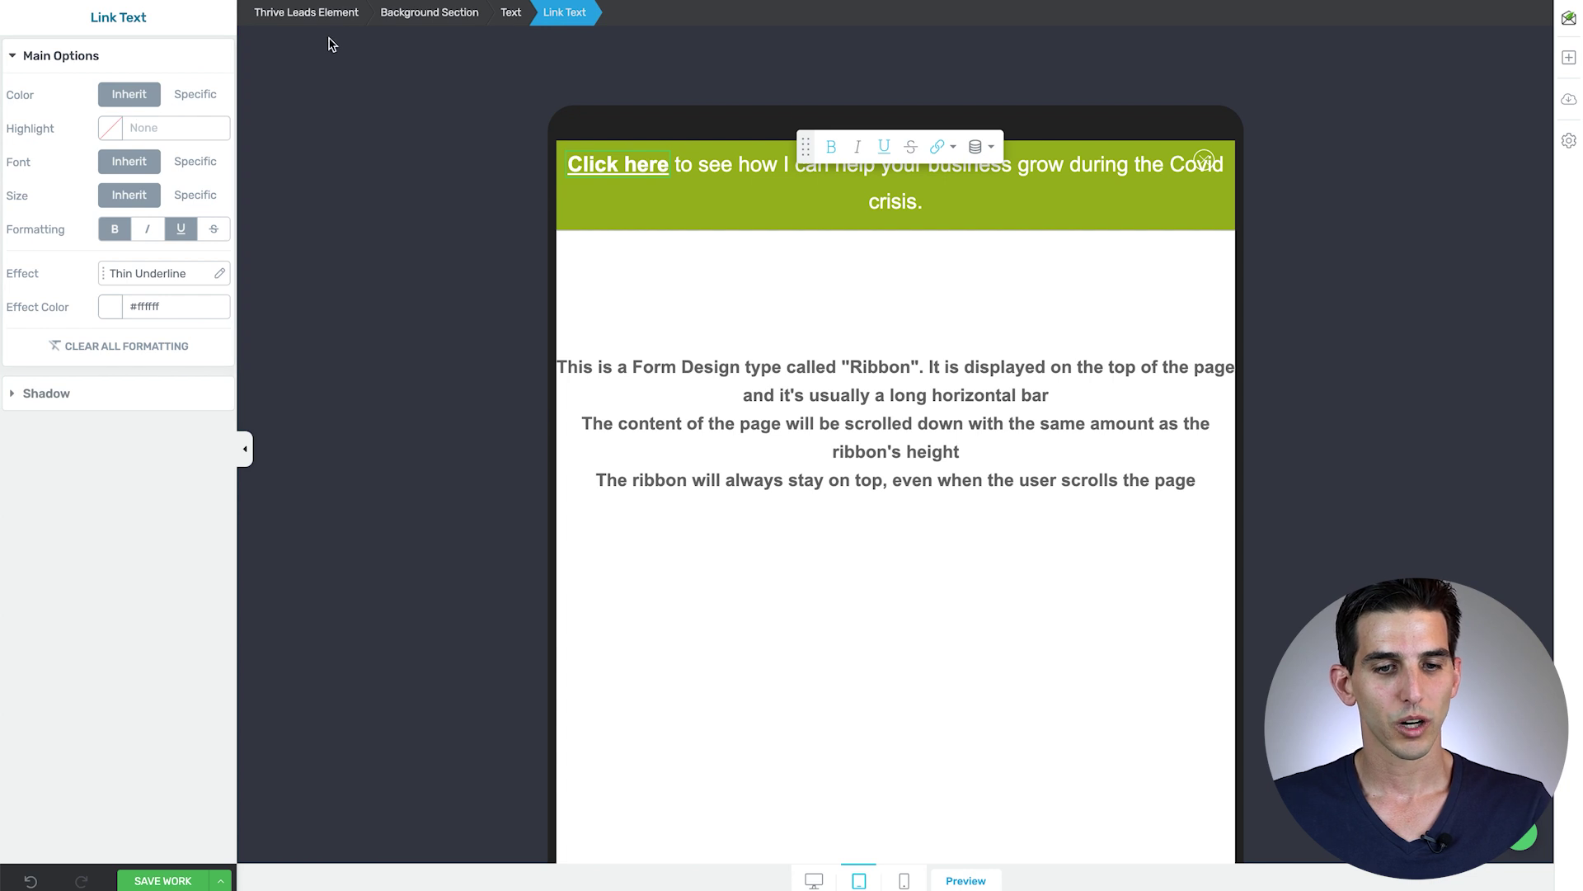
pyautogui.click(511, 14)
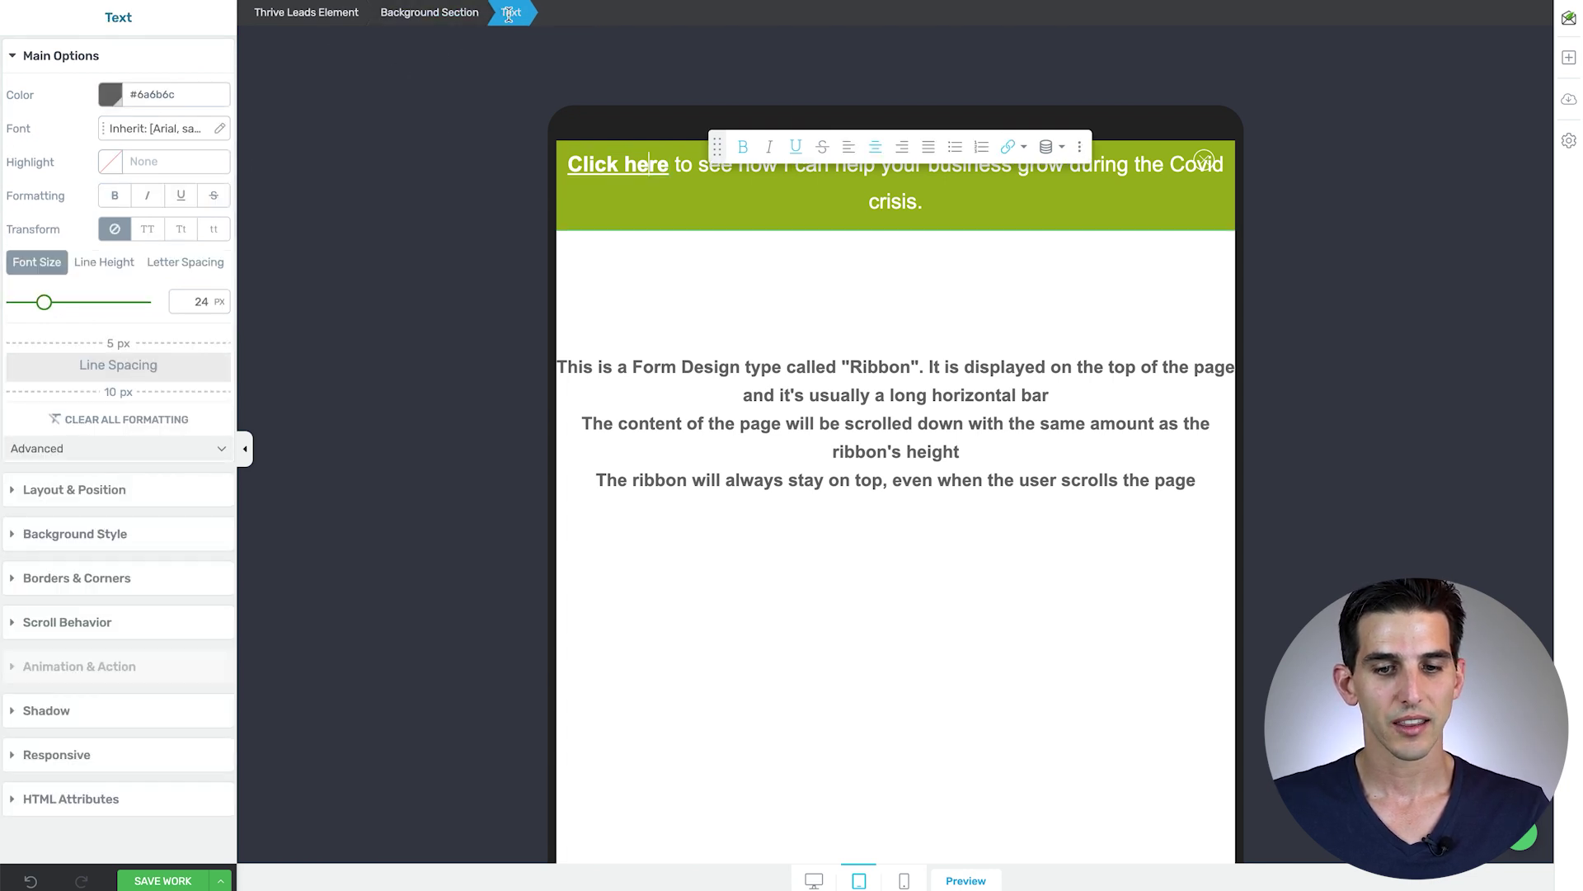
pyautogui.moveTo(44, 304); pyautogui.dragTo(38, 305)
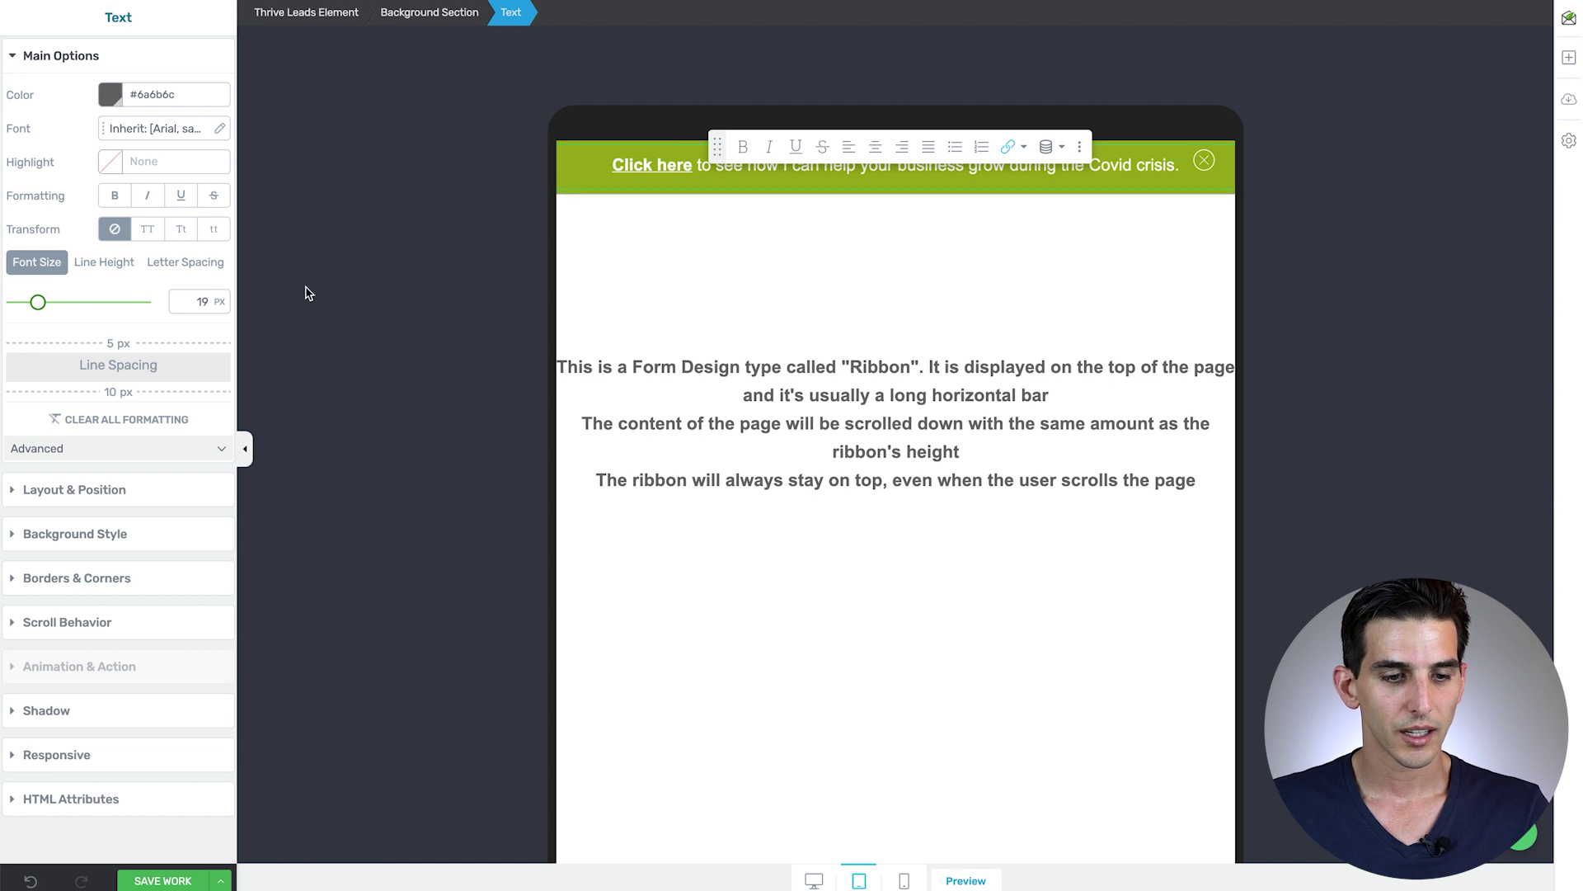
pyautogui.click(56, 491)
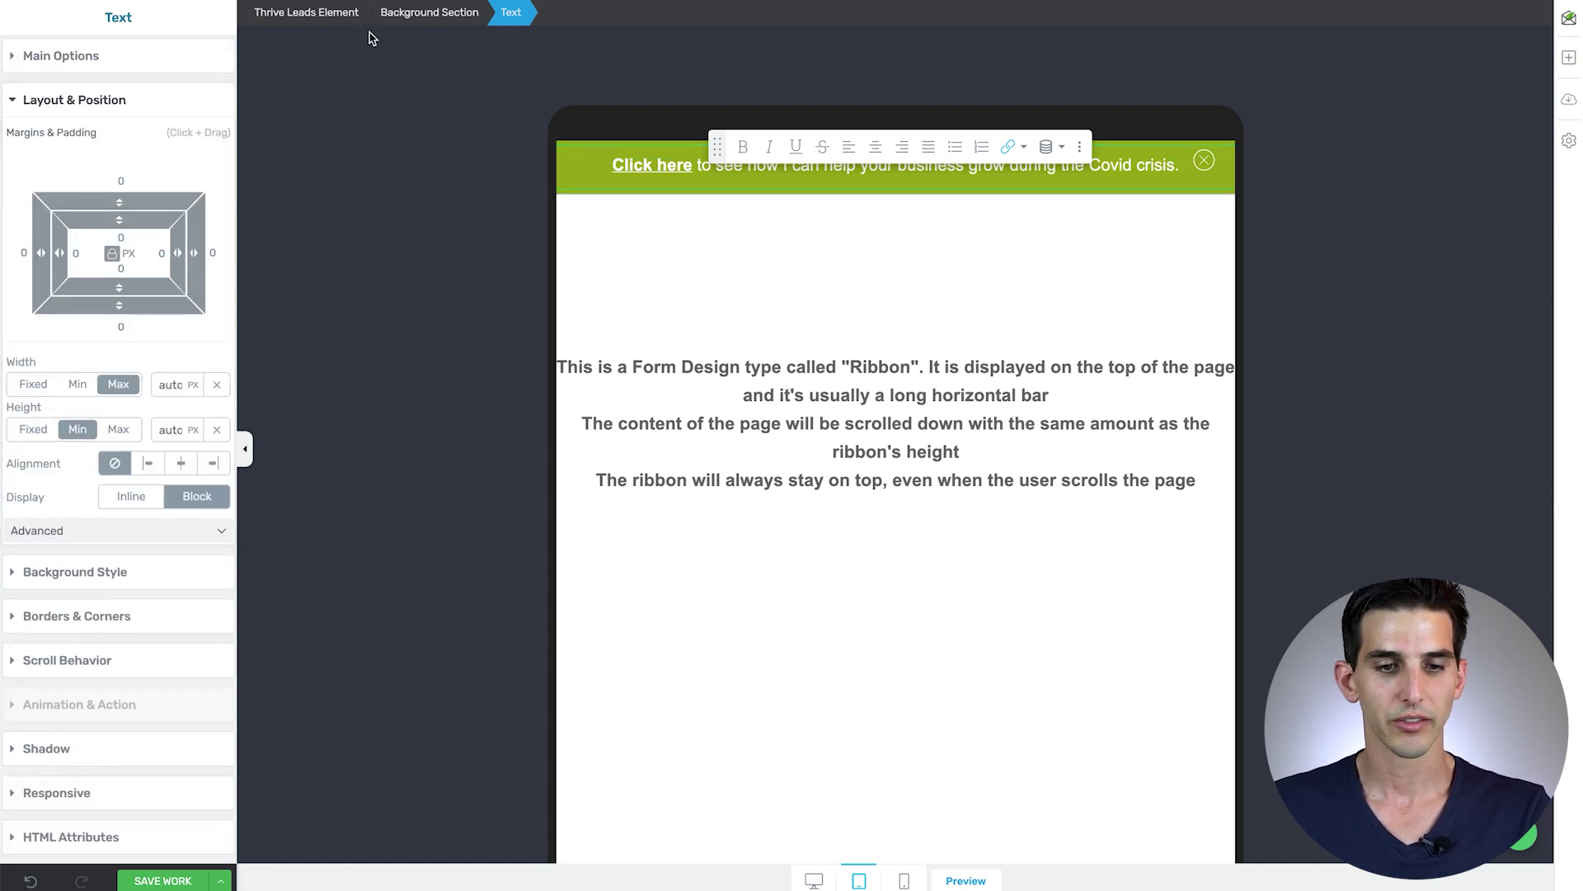
pyautogui.click(430, 12)
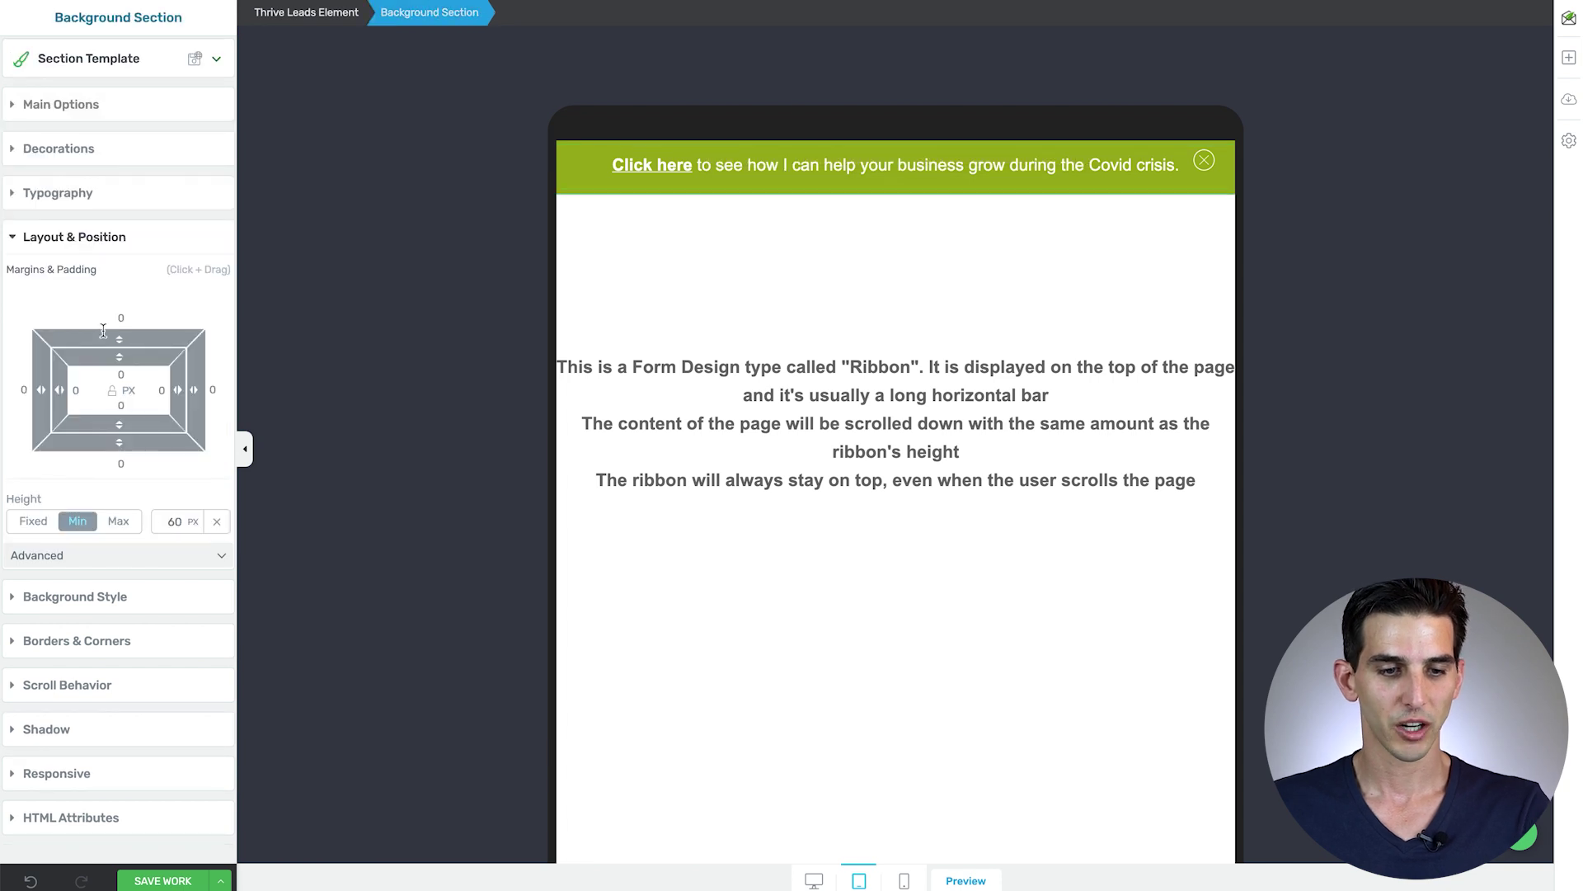
pyautogui.click(308, 13)
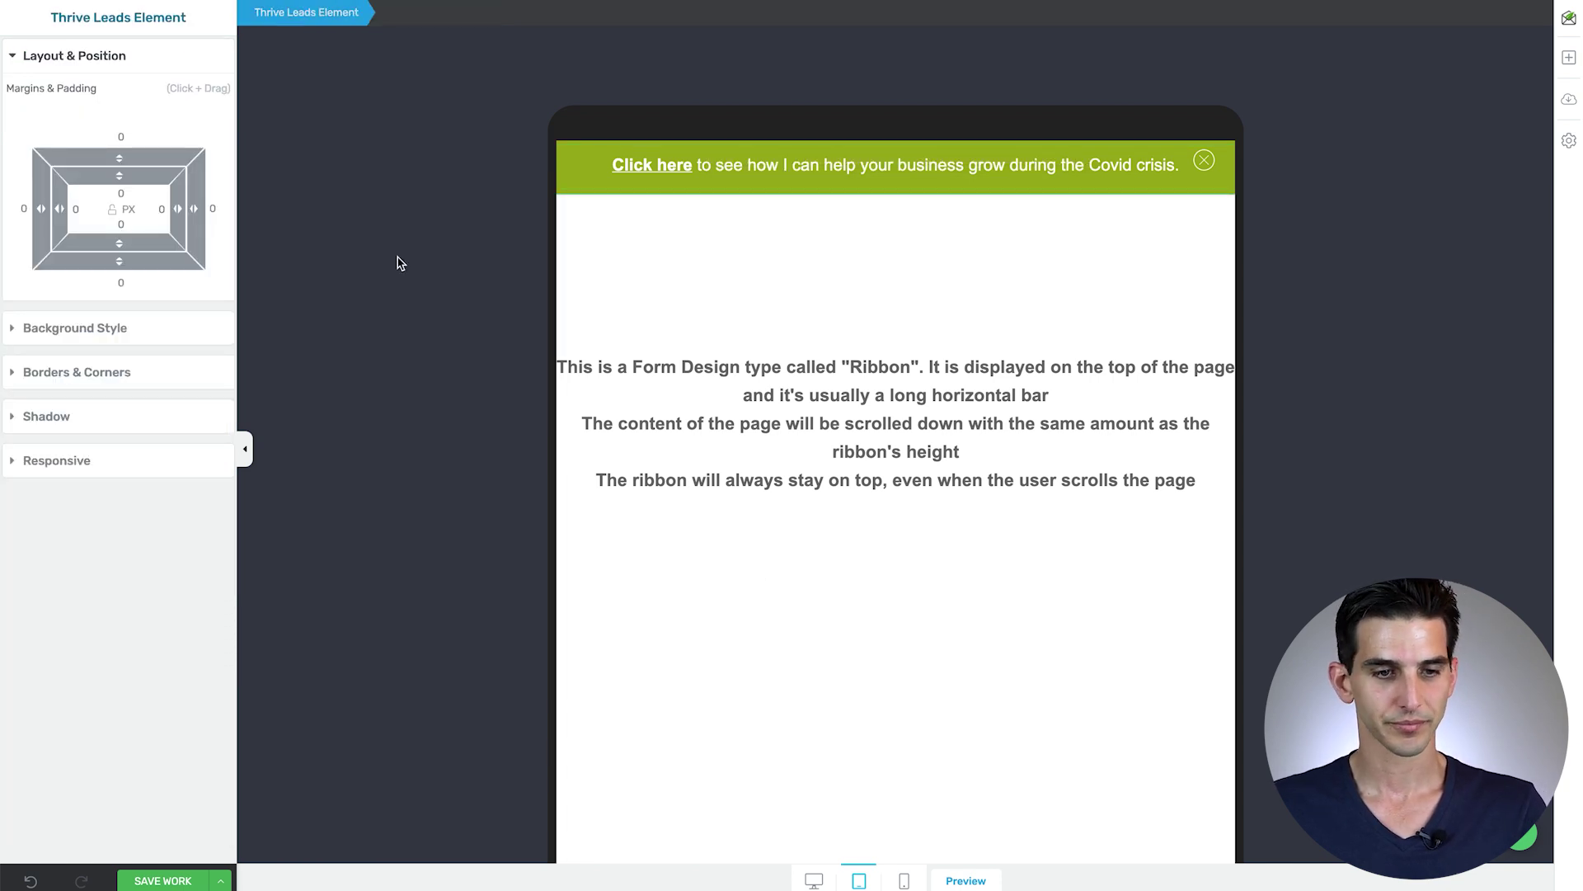
pyautogui.click(675, 157)
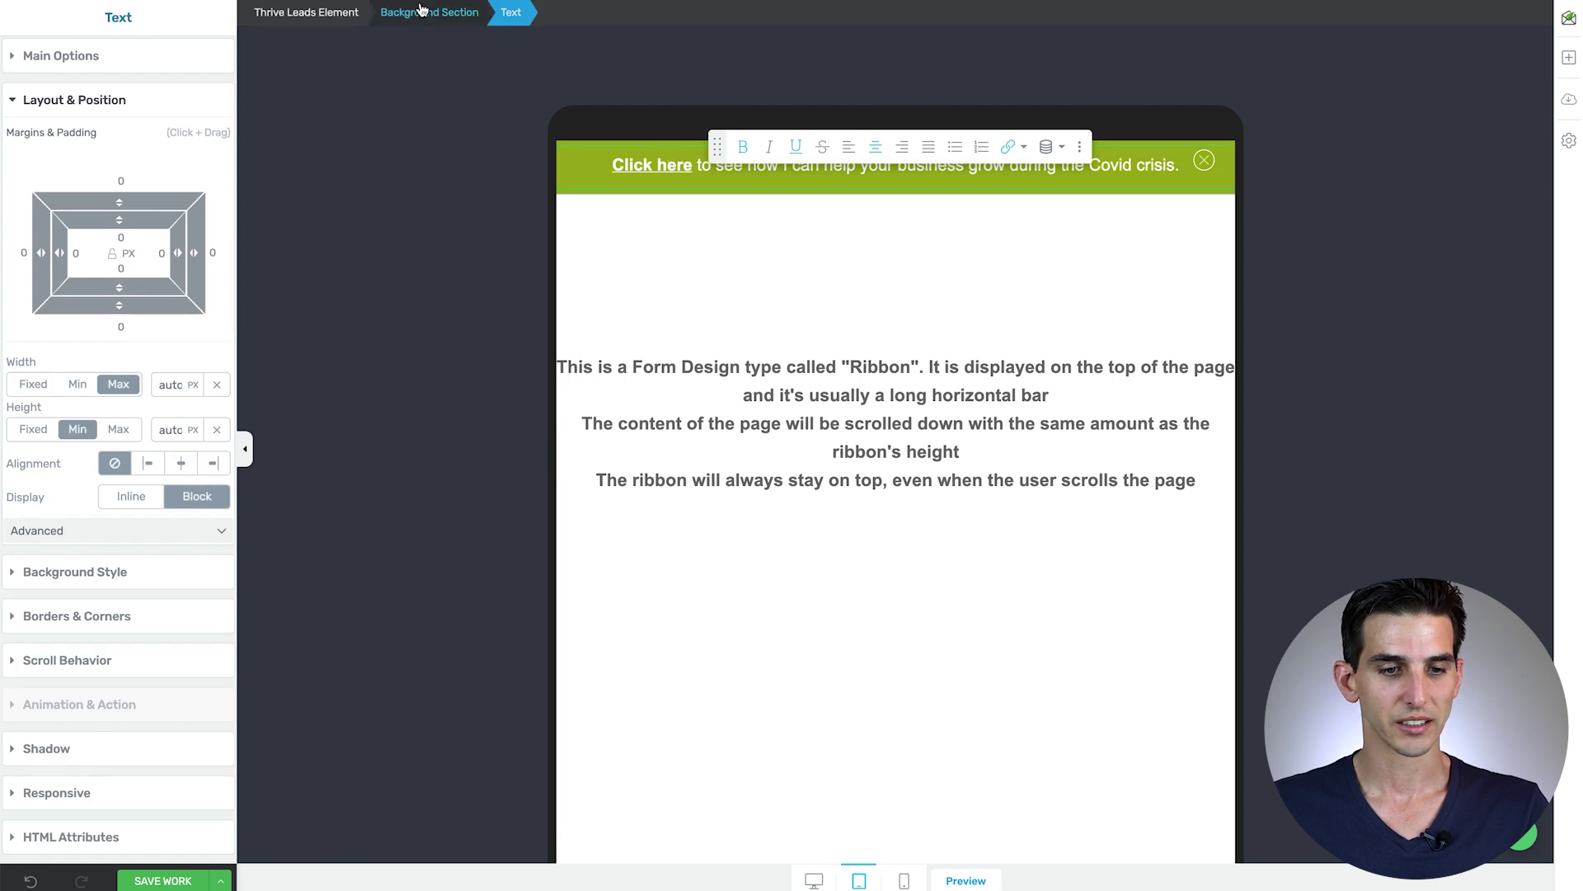
pyautogui.click(425, 13)
pyautogui.click(128, 108)
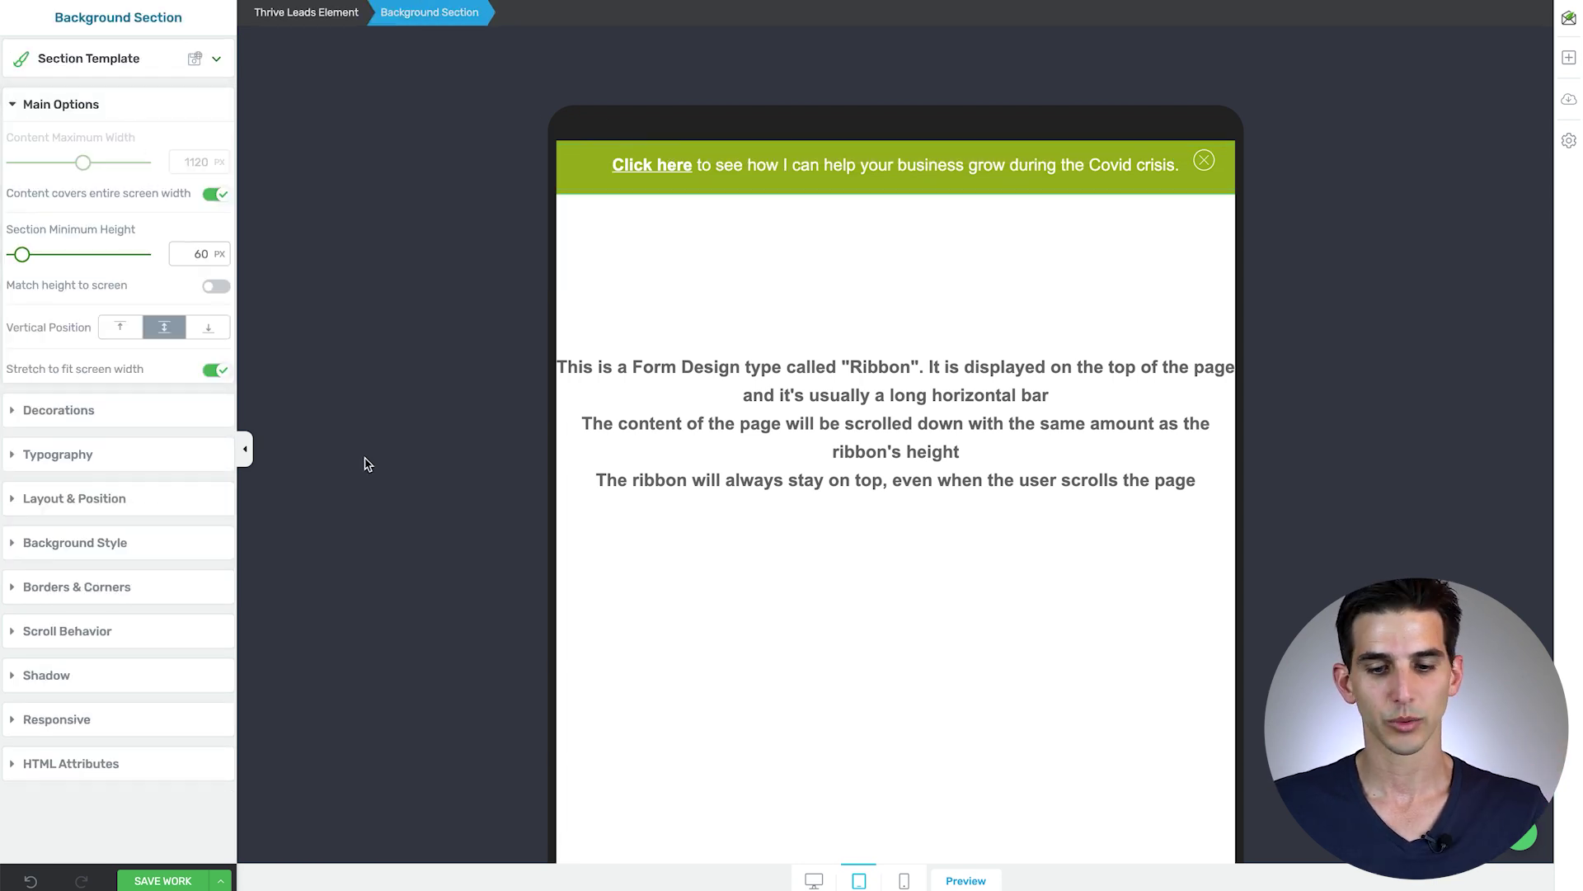
# Step: In the mobile view, set the announcement text's font size to 16 px
pyautogui.click(901, 882)
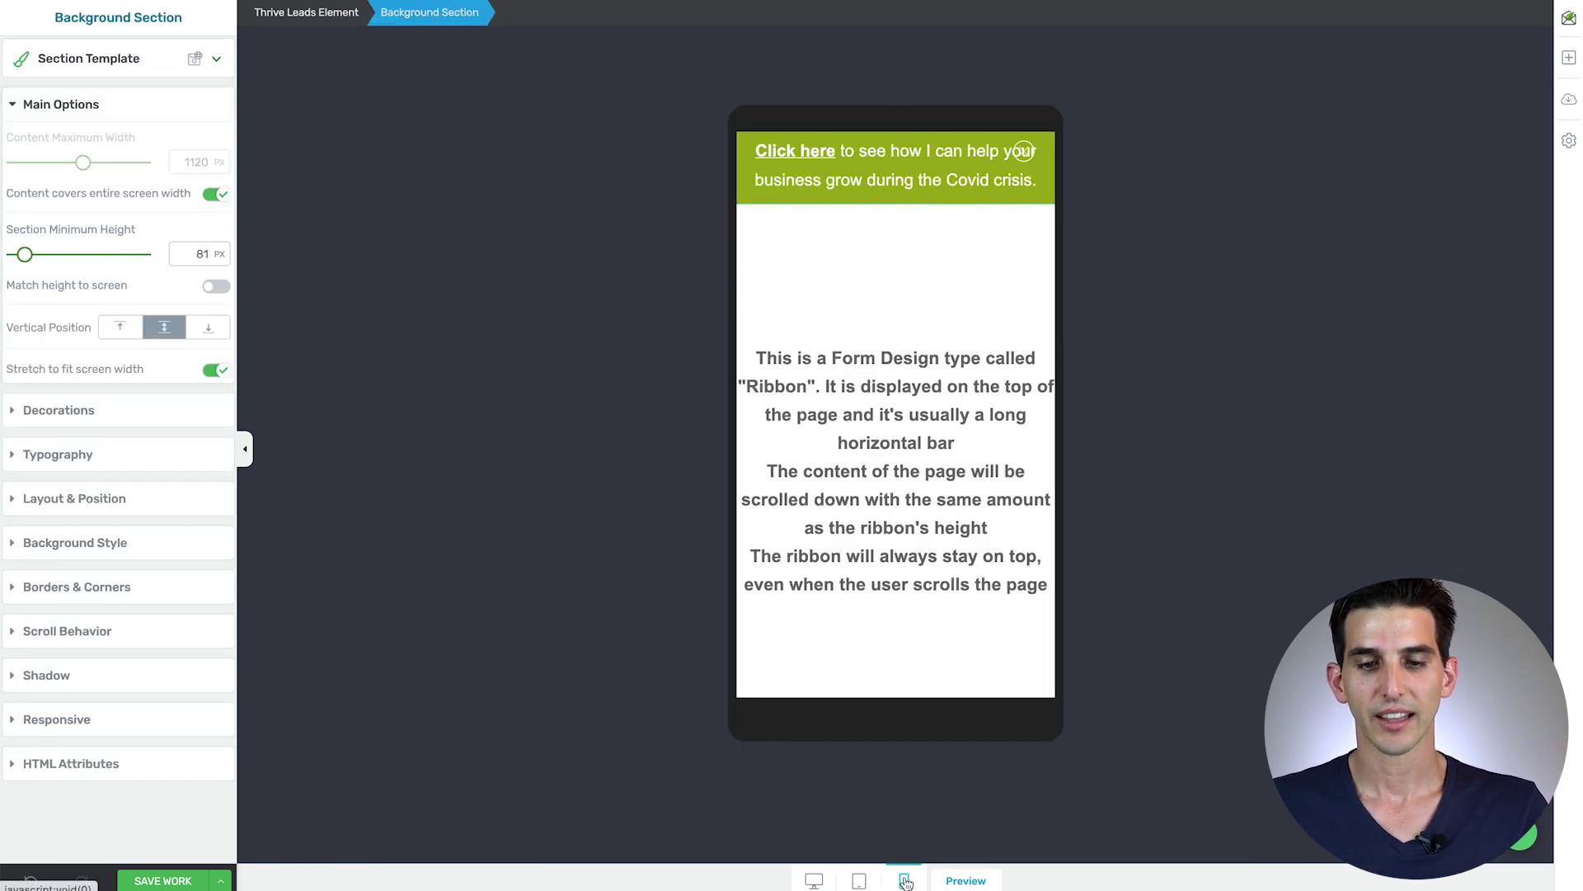
pyautogui.click(827, 203)
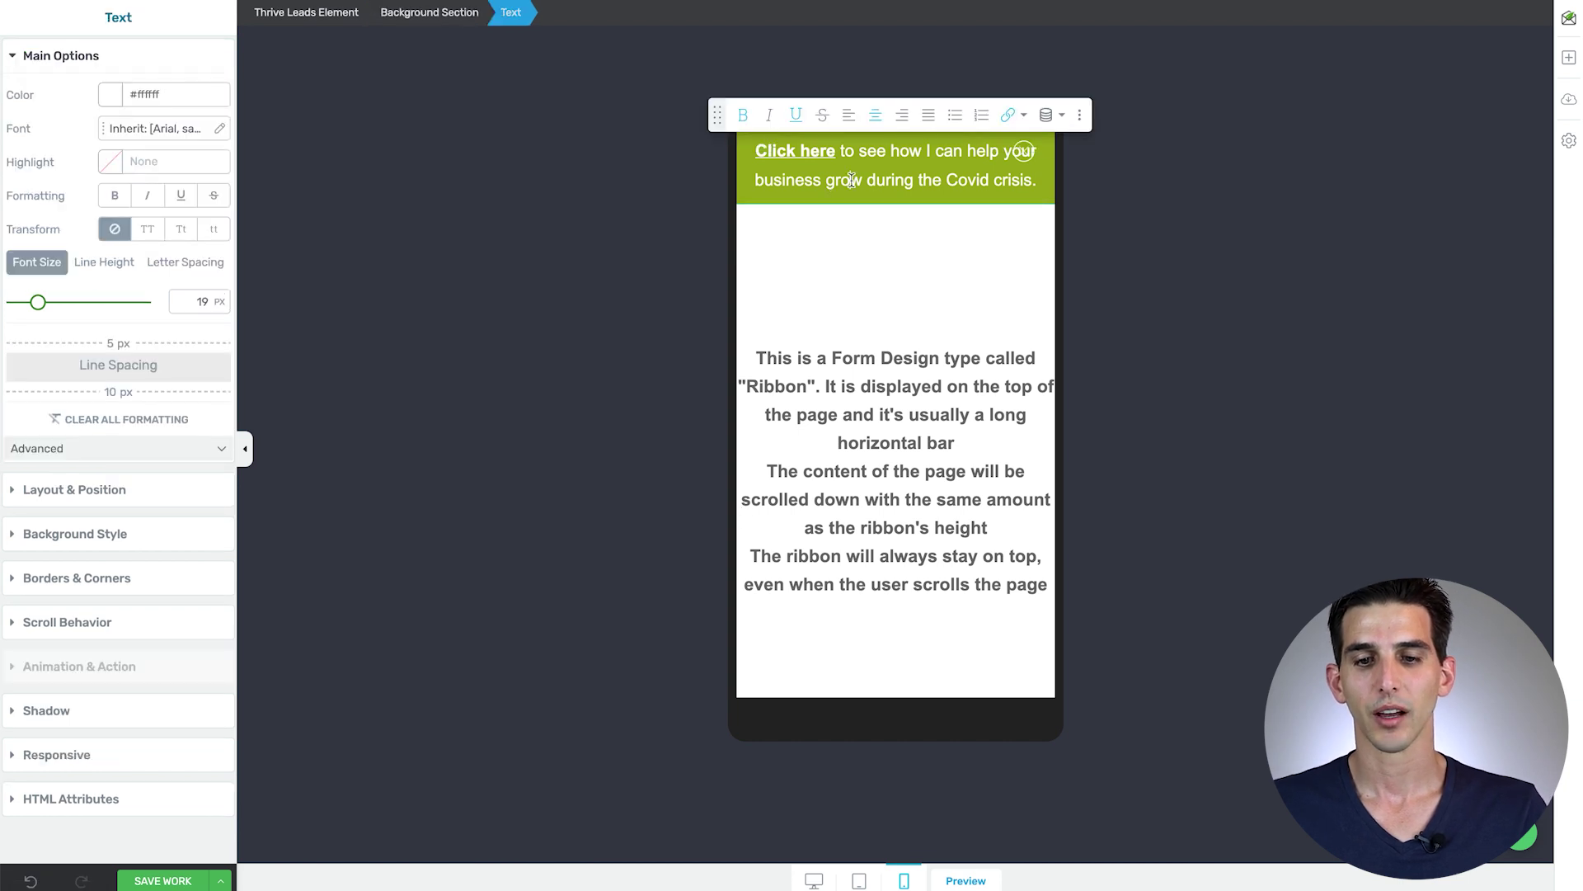
pyautogui.moveTo(38, 308); pyautogui.dragTo(34, 309)
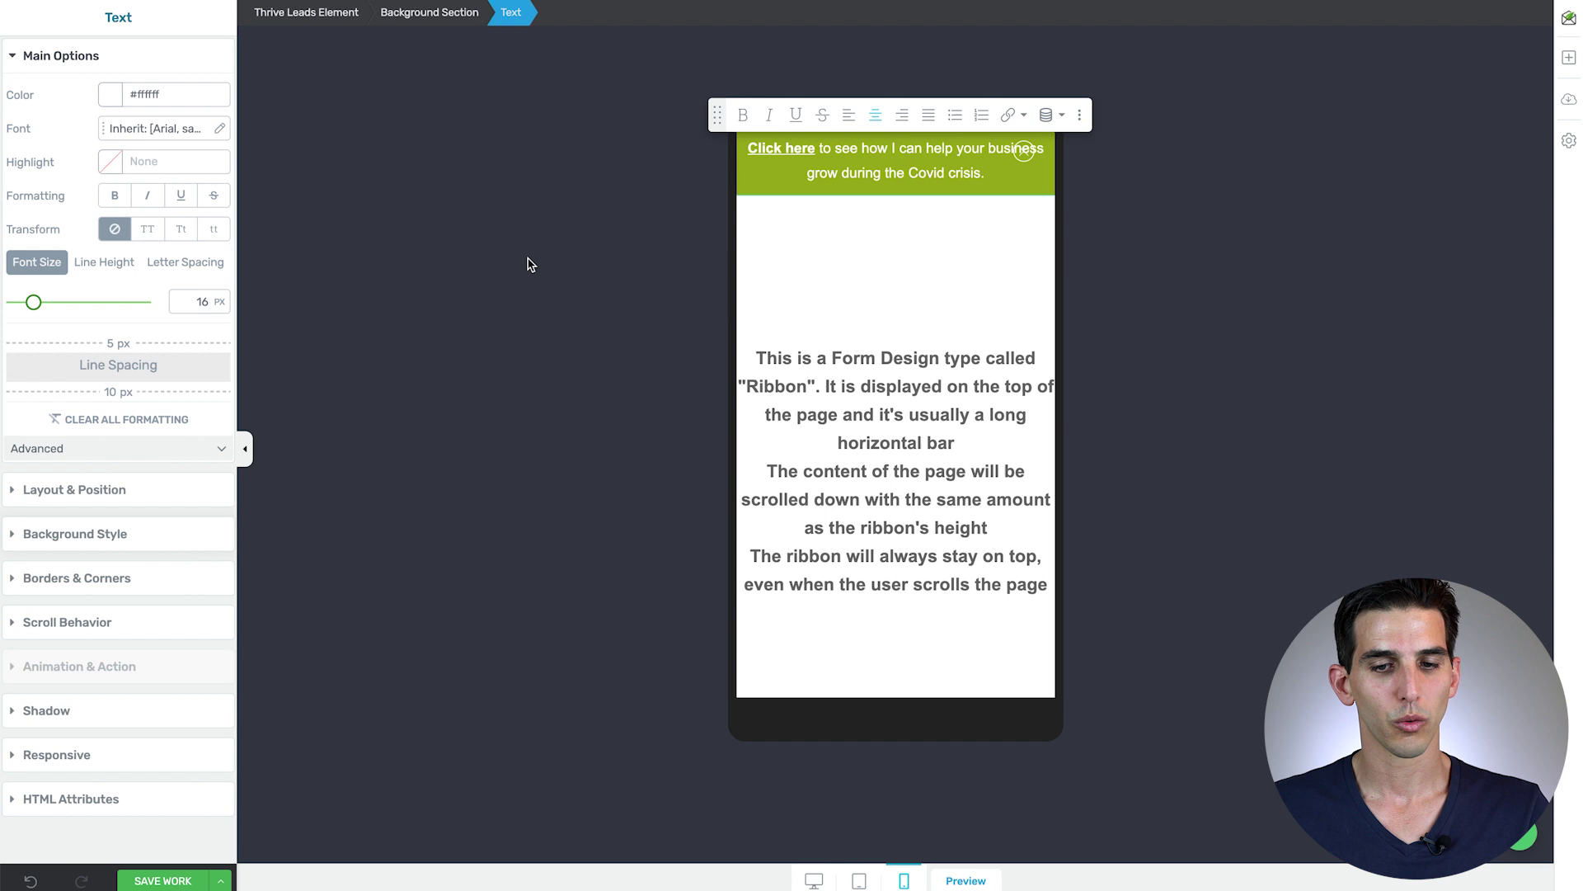
# Step: Give the ribbon's background section 10 px of left and right padding in the mobile view
pyautogui.click(429, 12)
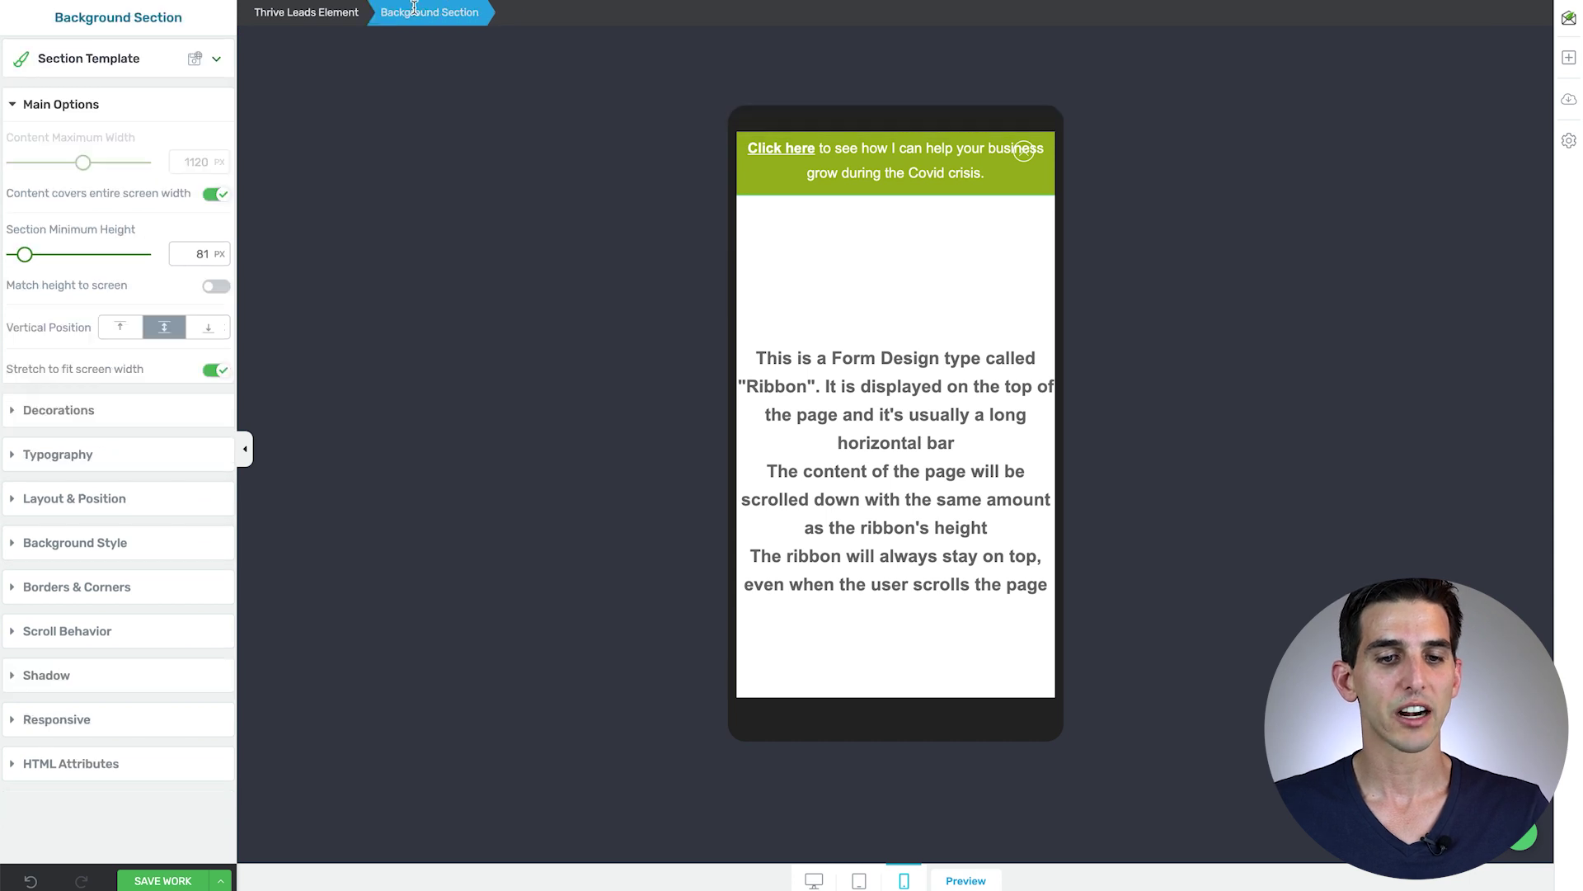
pyautogui.click(64, 502)
pyautogui.click(73, 390)
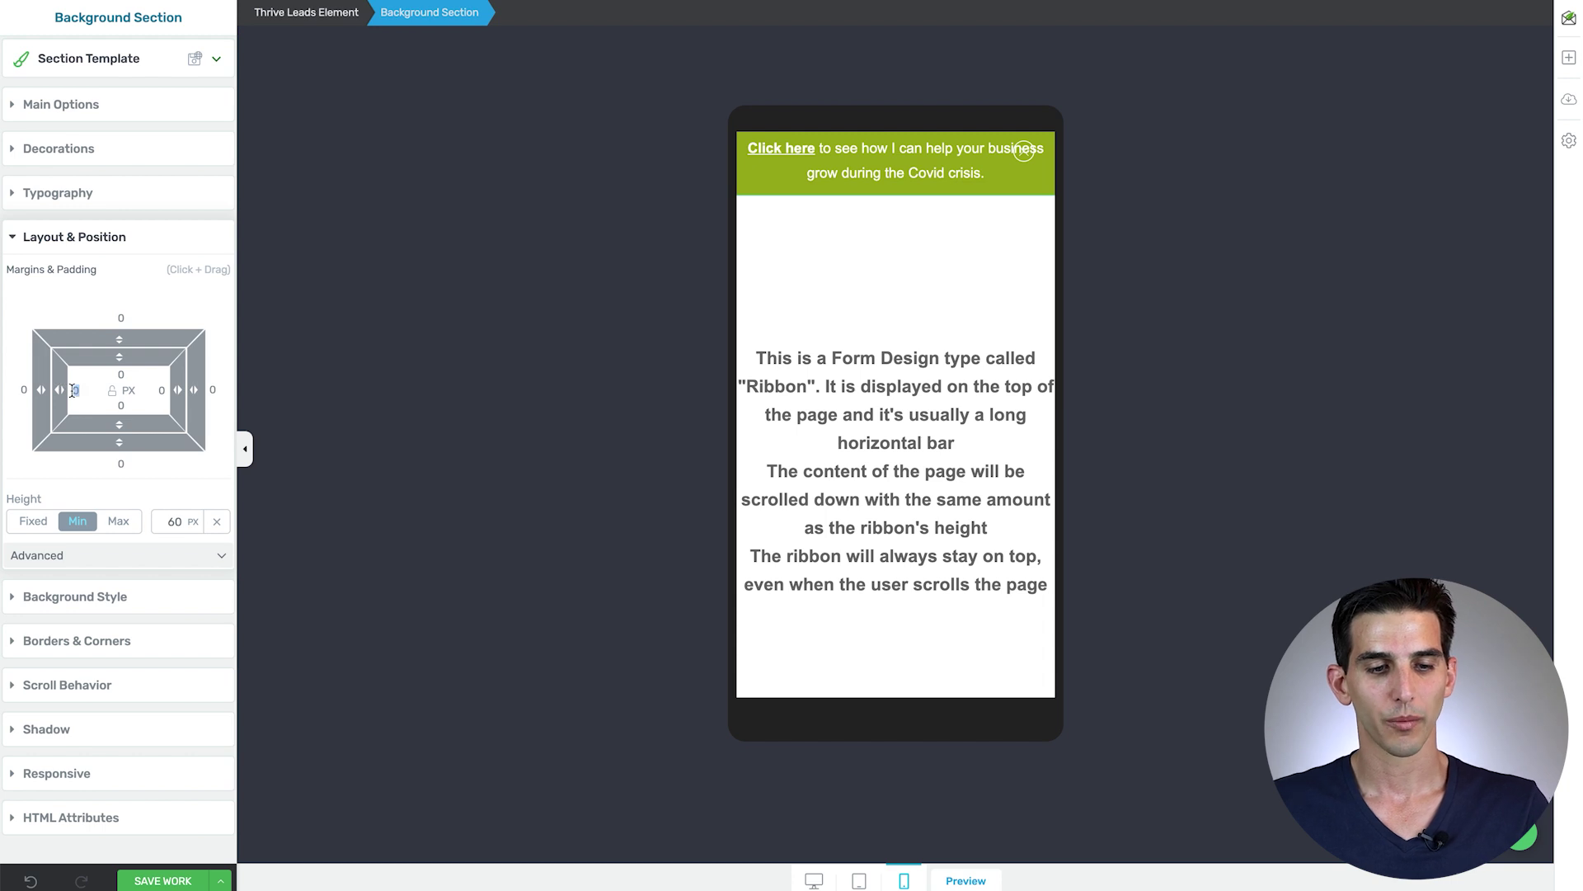
pyautogui.write('20')
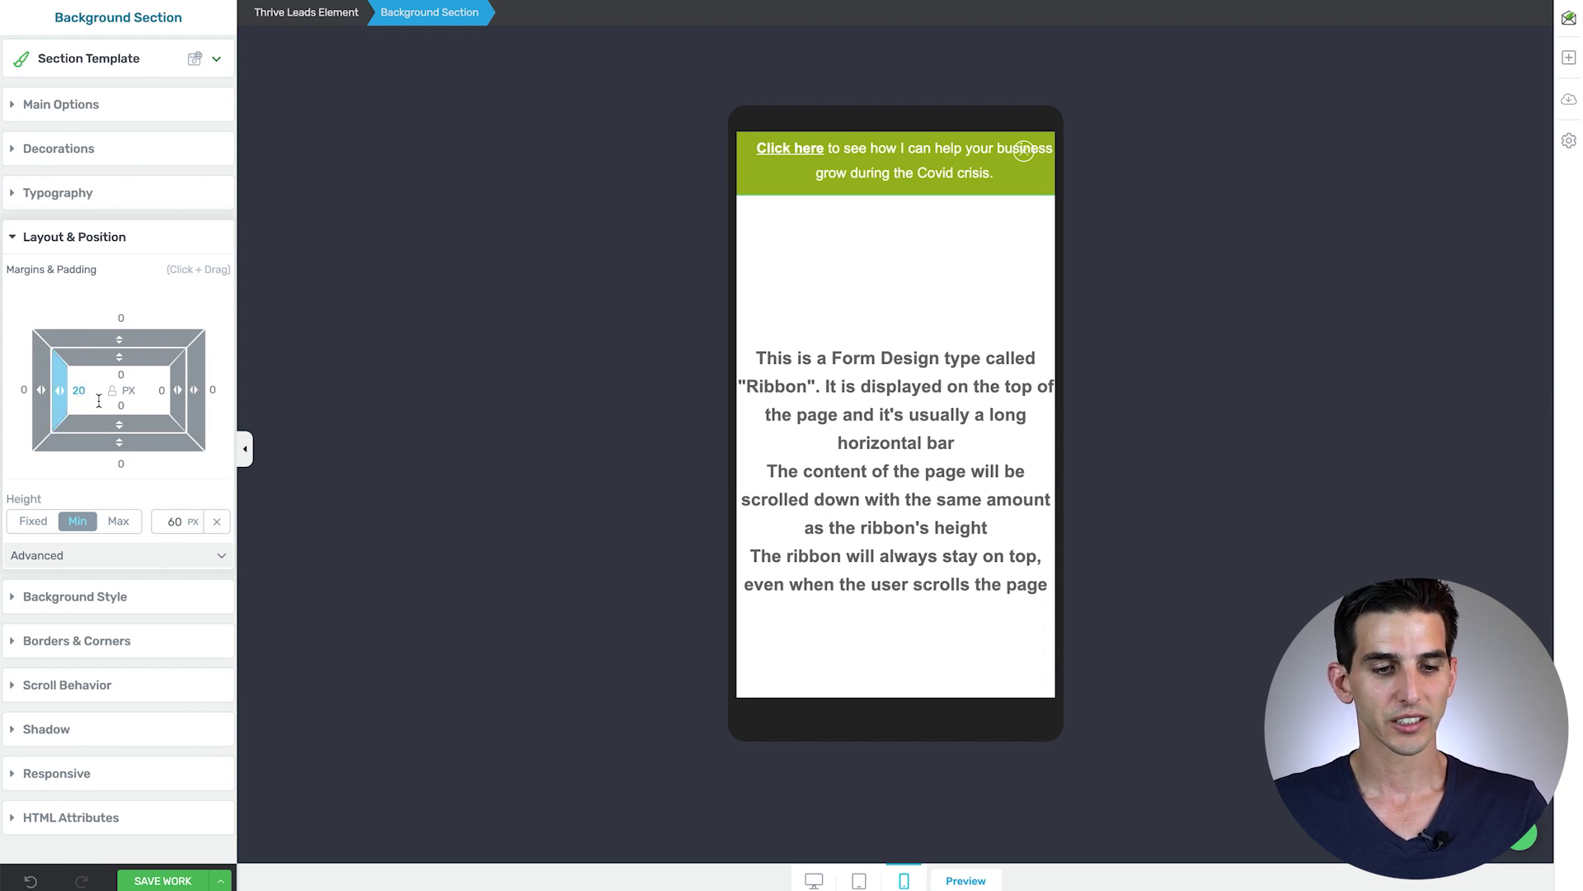
pyautogui.press('BackSpace')
pyautogui.press('BackSpace')
pyautogui.write('0')
pyautogui.press('BackSpace')
pyautogui.write('10')
pyautogui.click(159, 389)
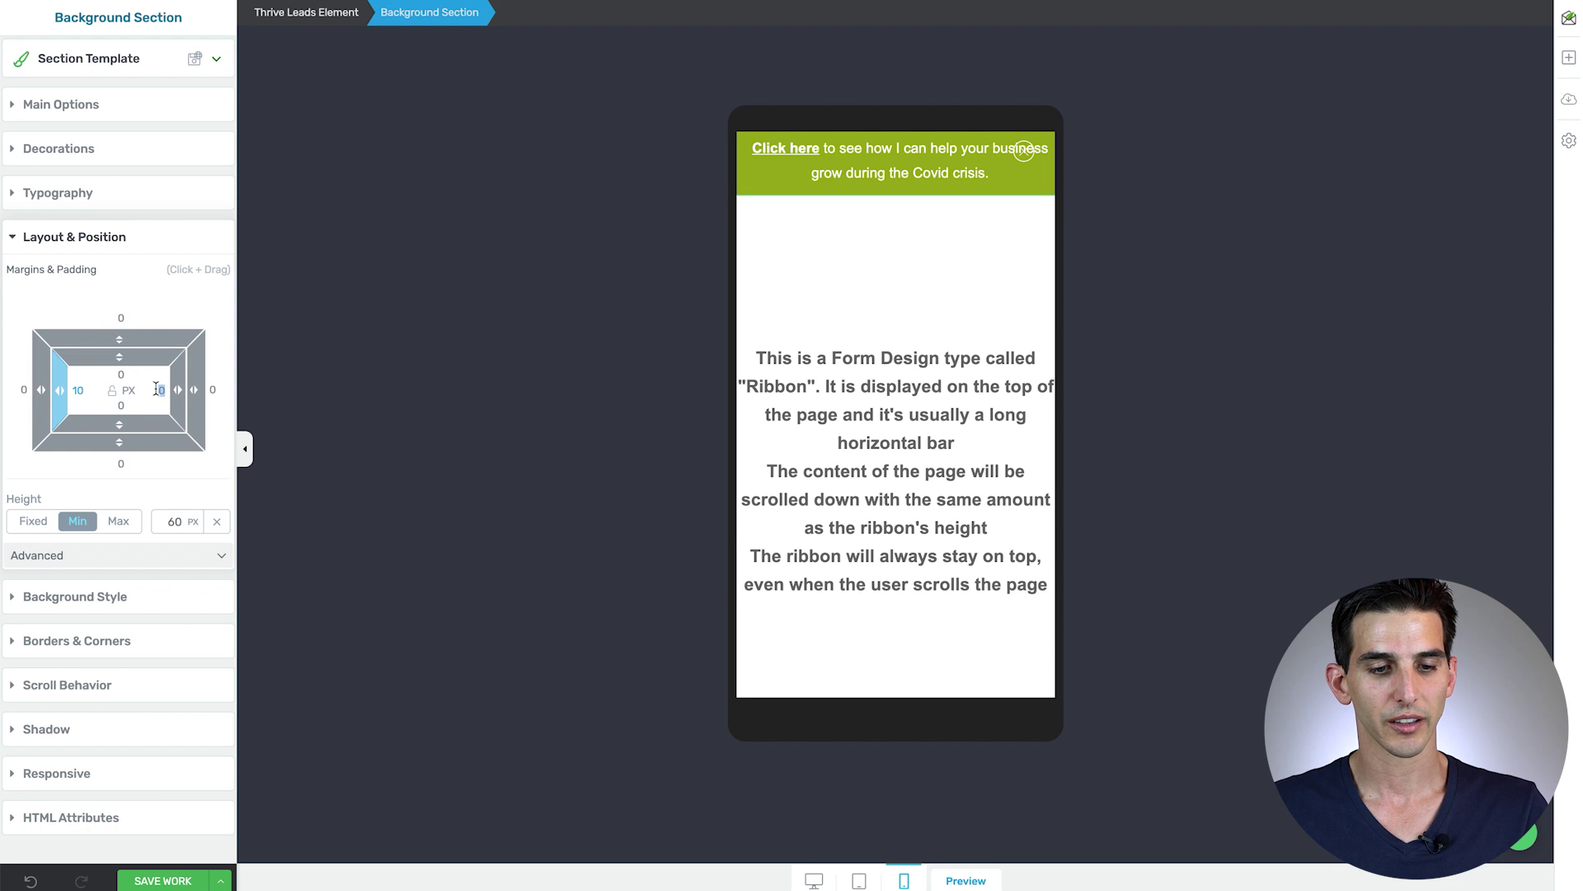
pyautogui.write('10')
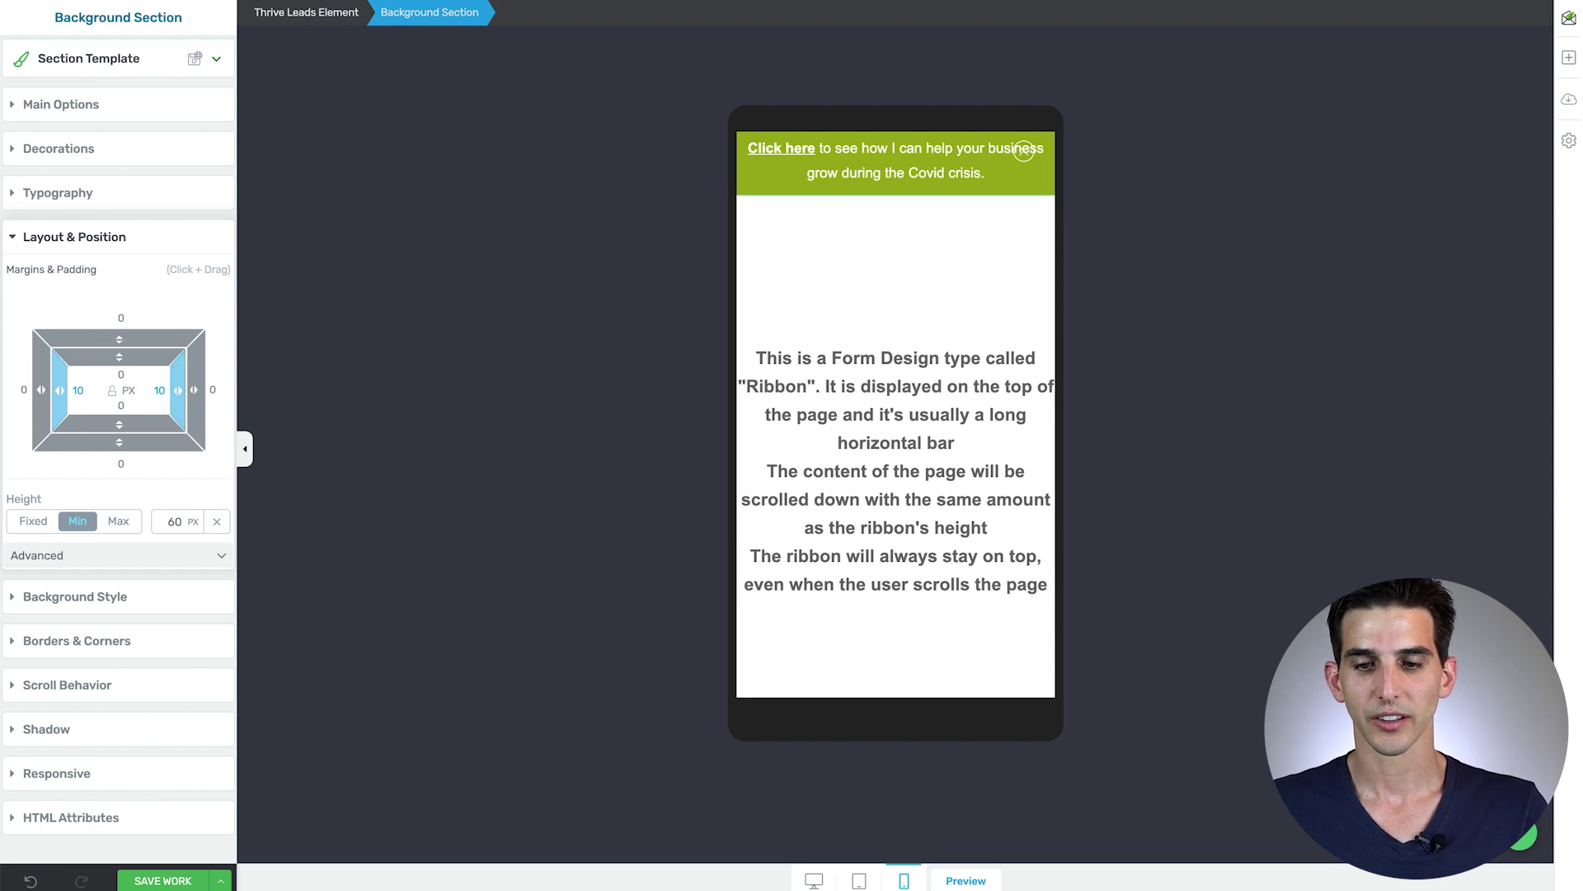
# Step: Readjust the mobile announcement text's font size so that its first line breaks before the word "business"
pyautogui.click(71, 105)
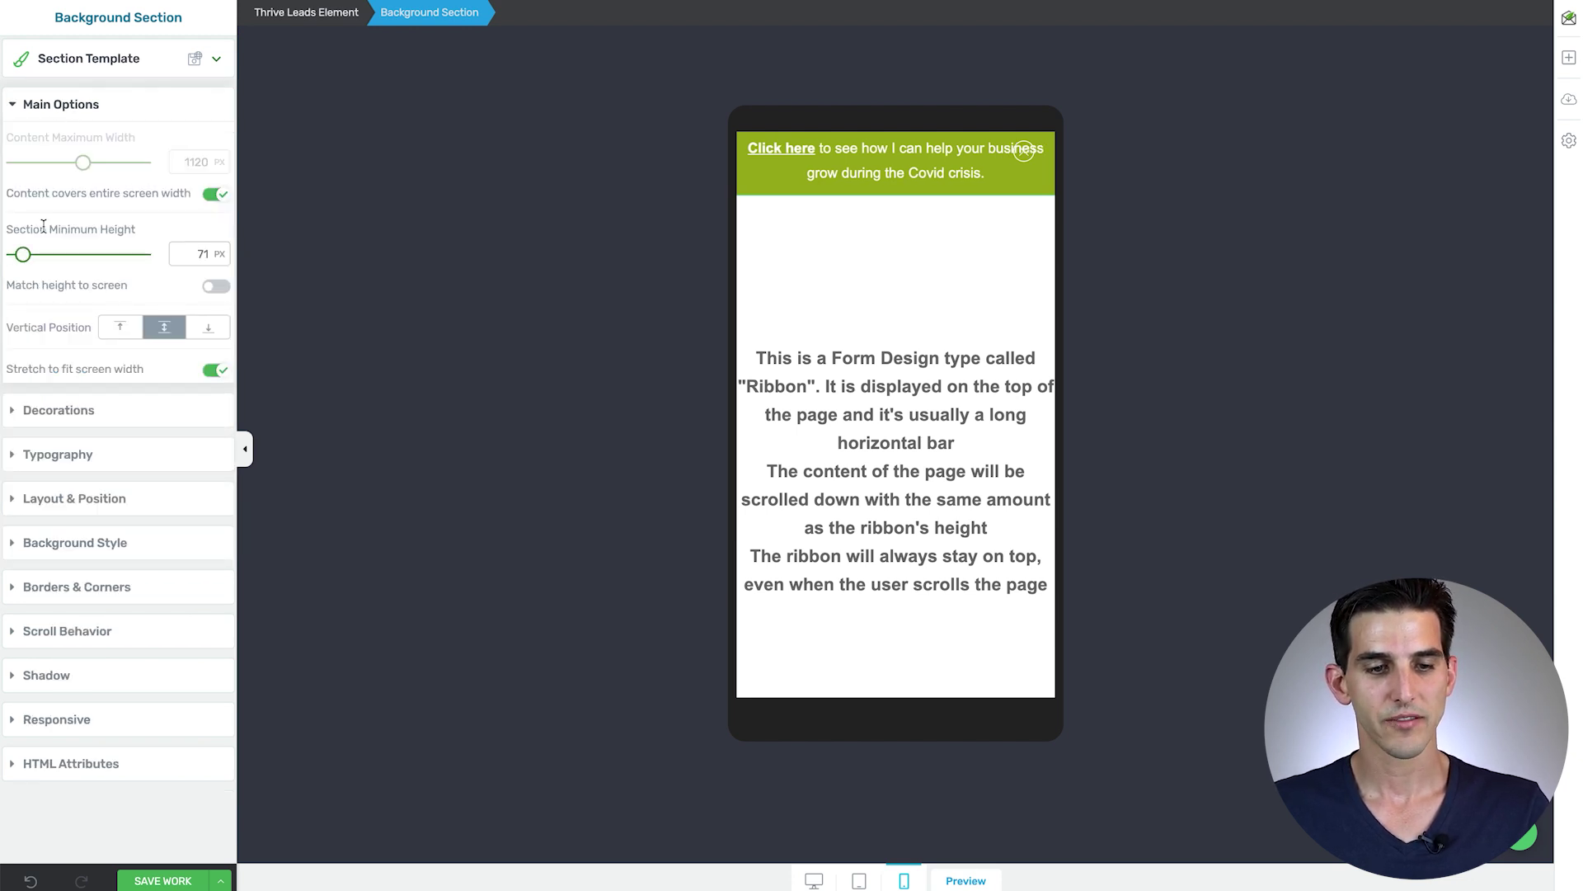
pyautogui.click(829, 160)
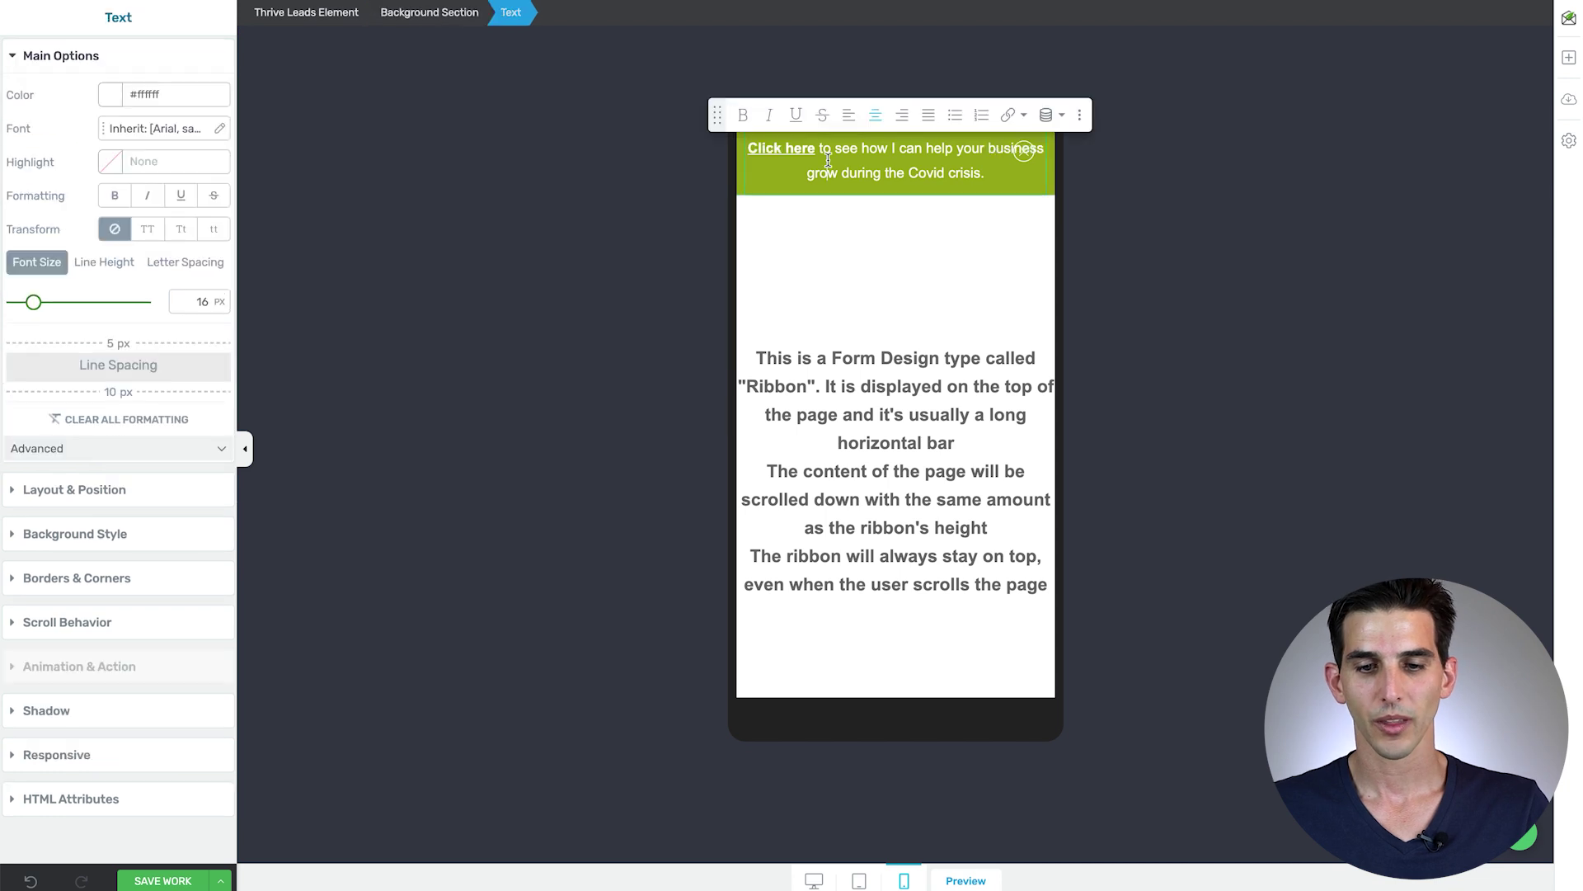
pyautogui.moveTo(33, 302); pyautogui.dragTo(30, 304)
# Step: Anchor the absolutely positioned close icon to the ribbon's top-right corner in the mobile view
pyautogui.click(1026, 154)
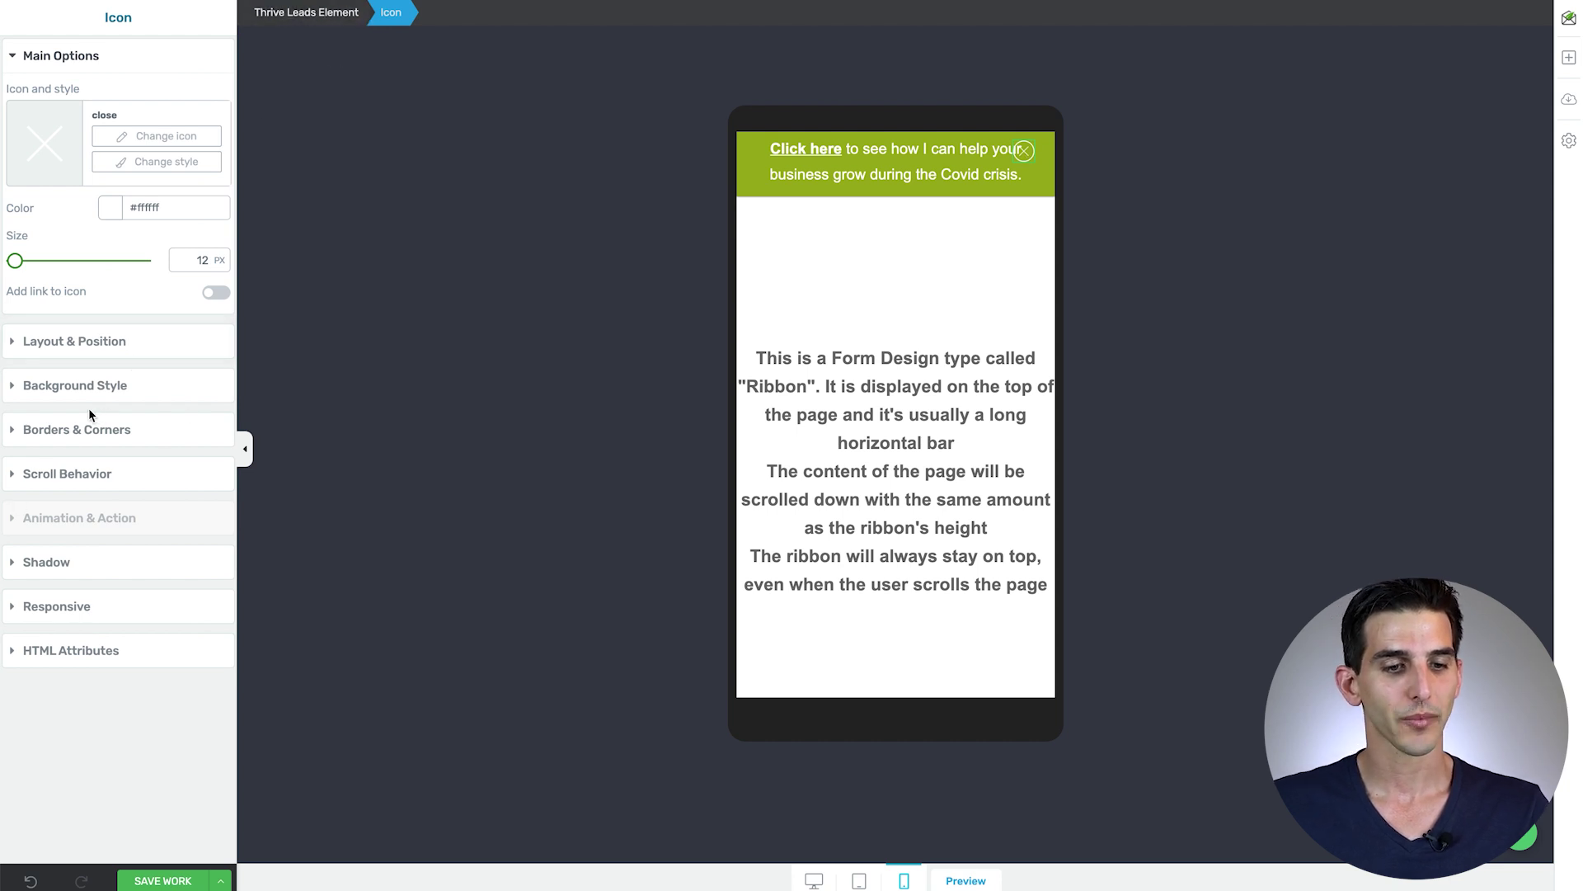
pyautogui.click(84, 341)
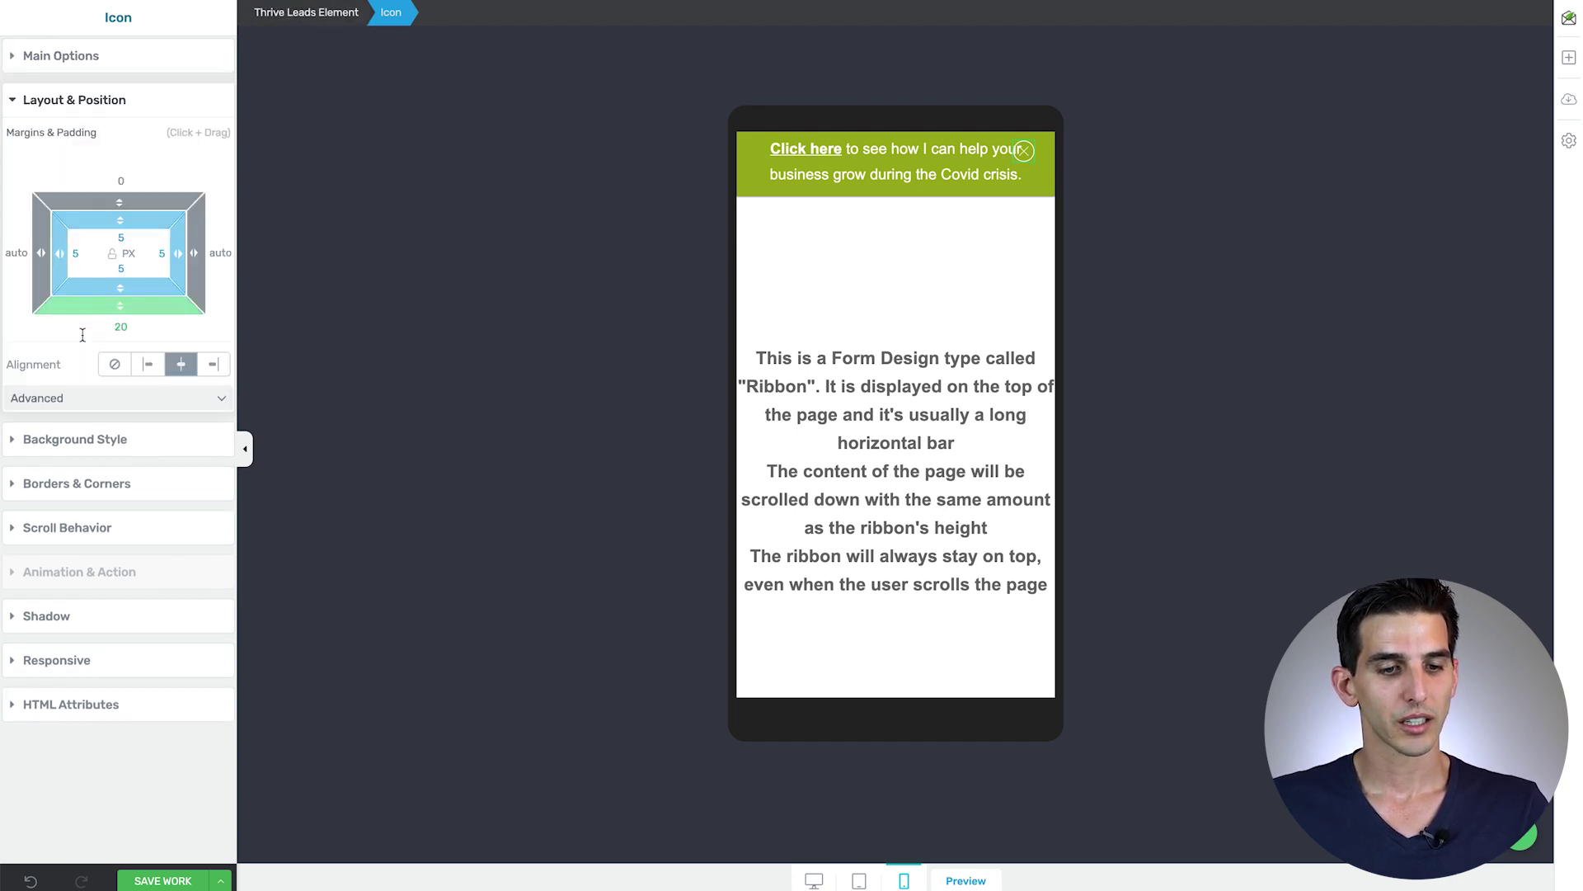
pyautogui.click(92, 402)
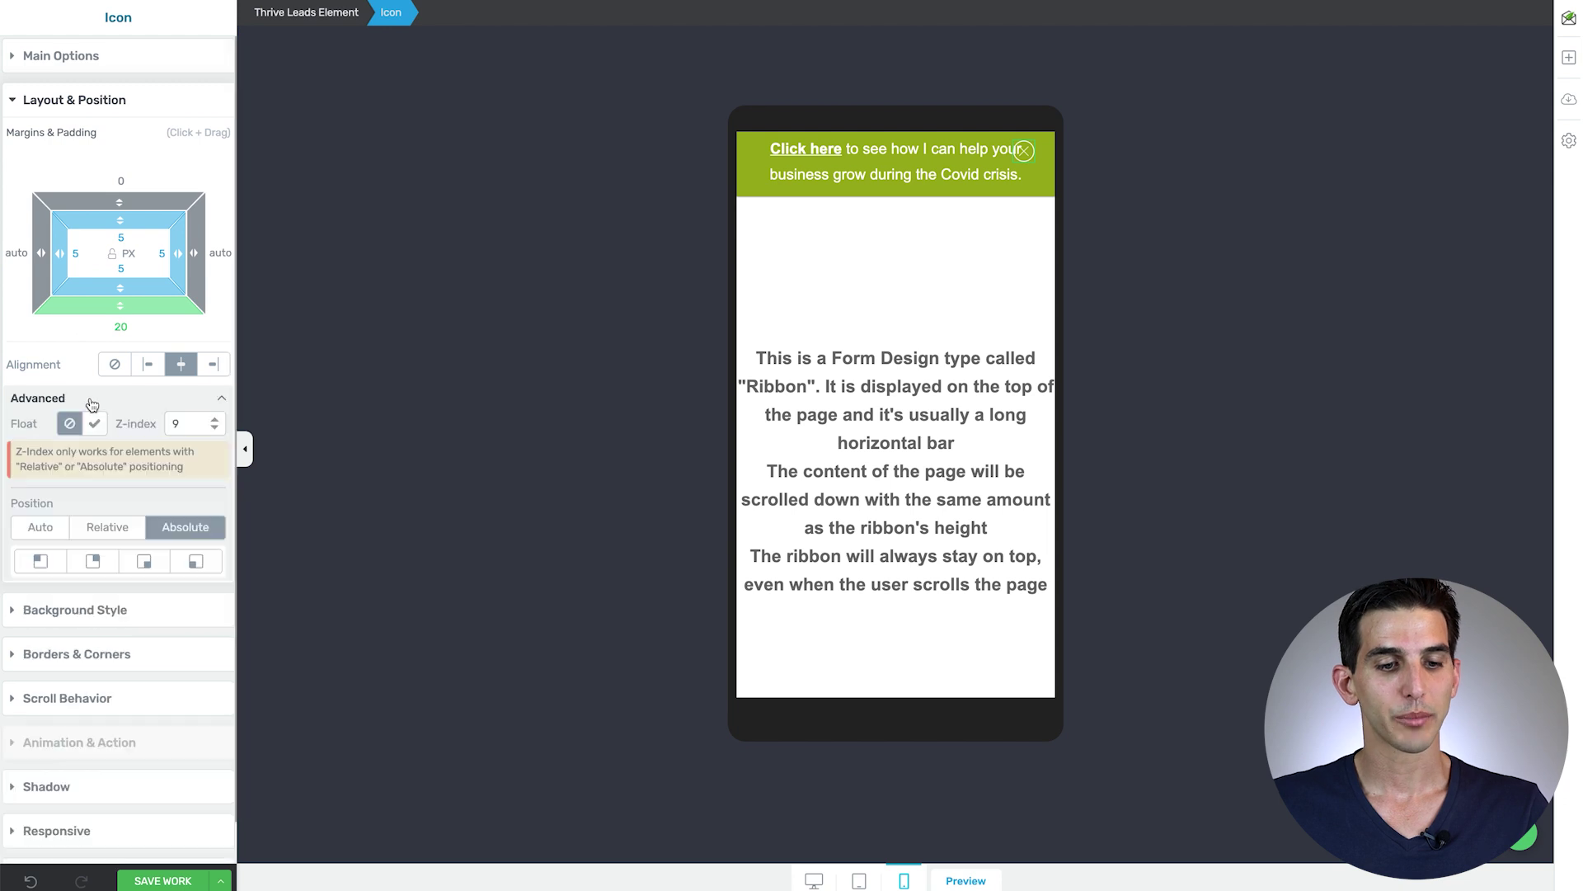
pyautogui.click(92, 566)
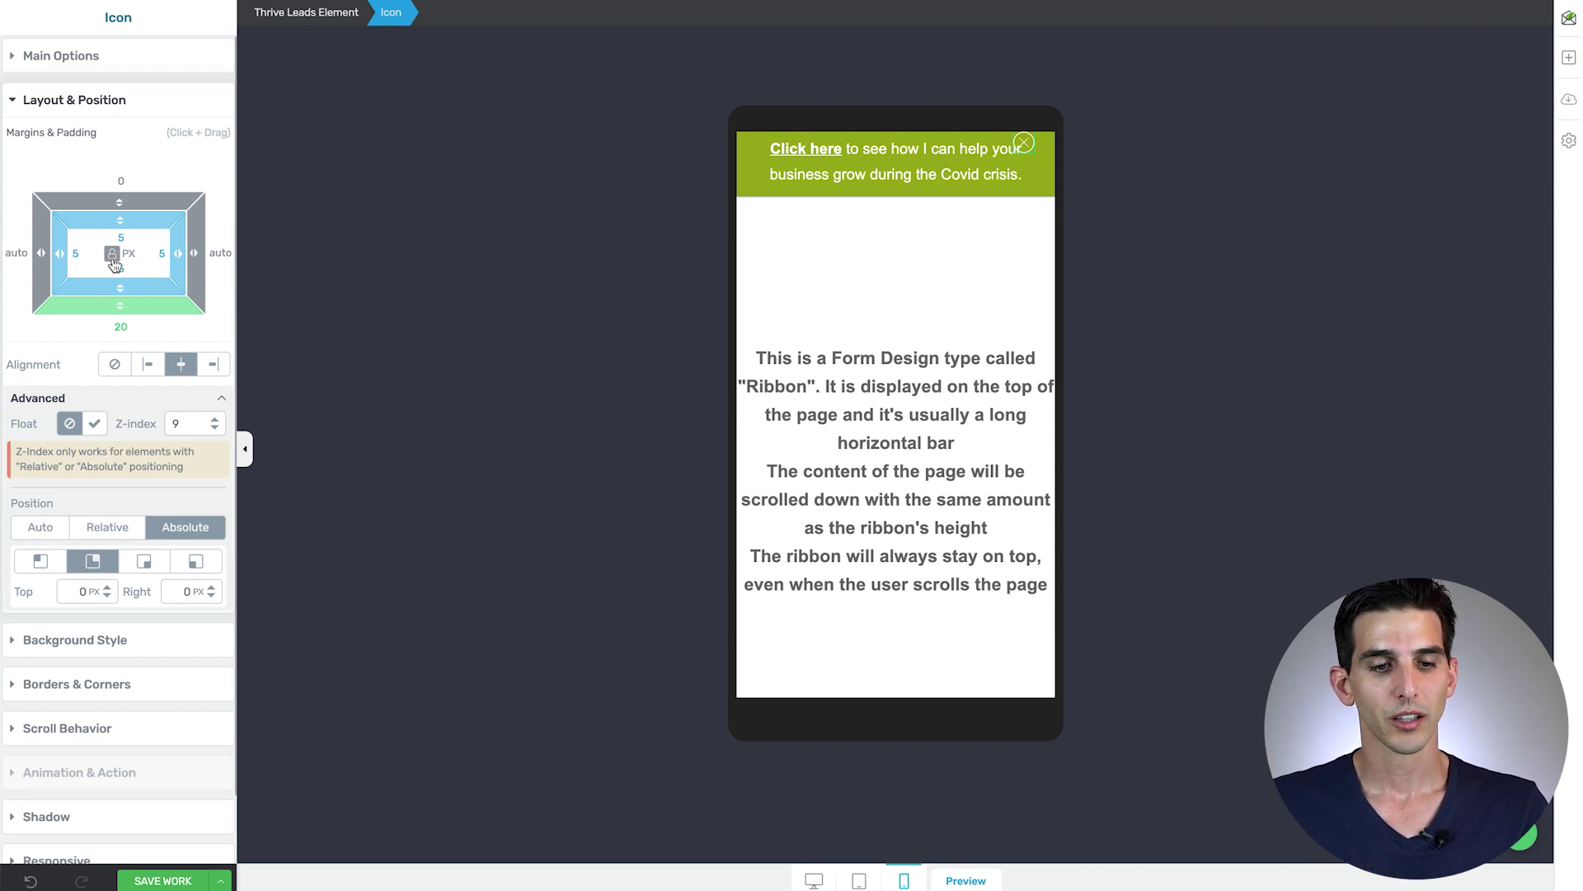
# Step: Set the close icon's right and top margins to 5 px and save the ribbon design
pyautogui.click(226, 254)
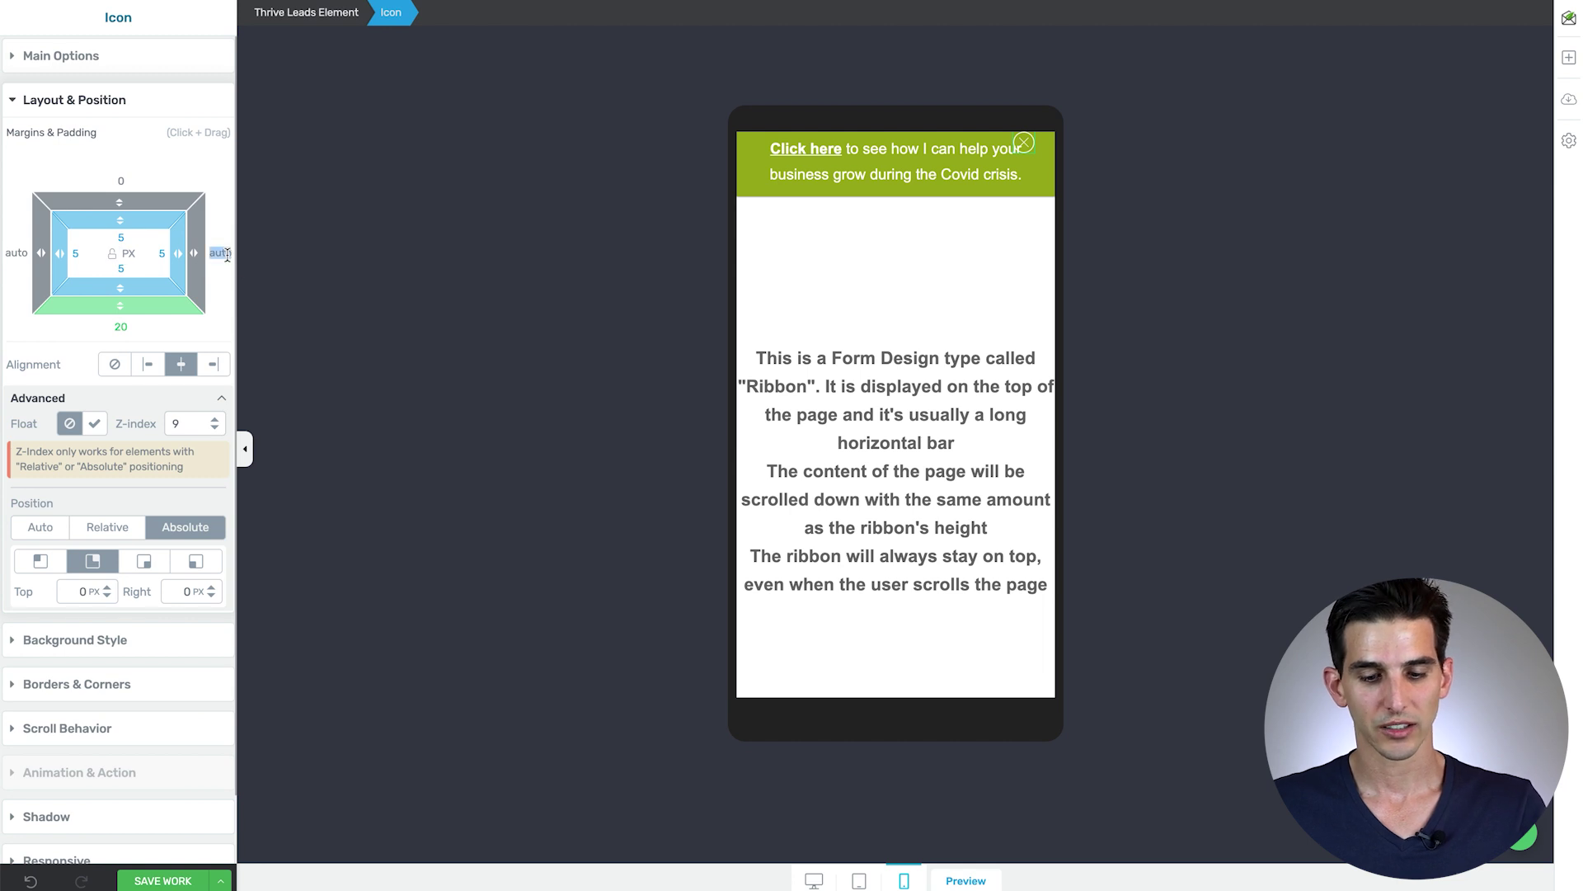
pyautogui.write('5')
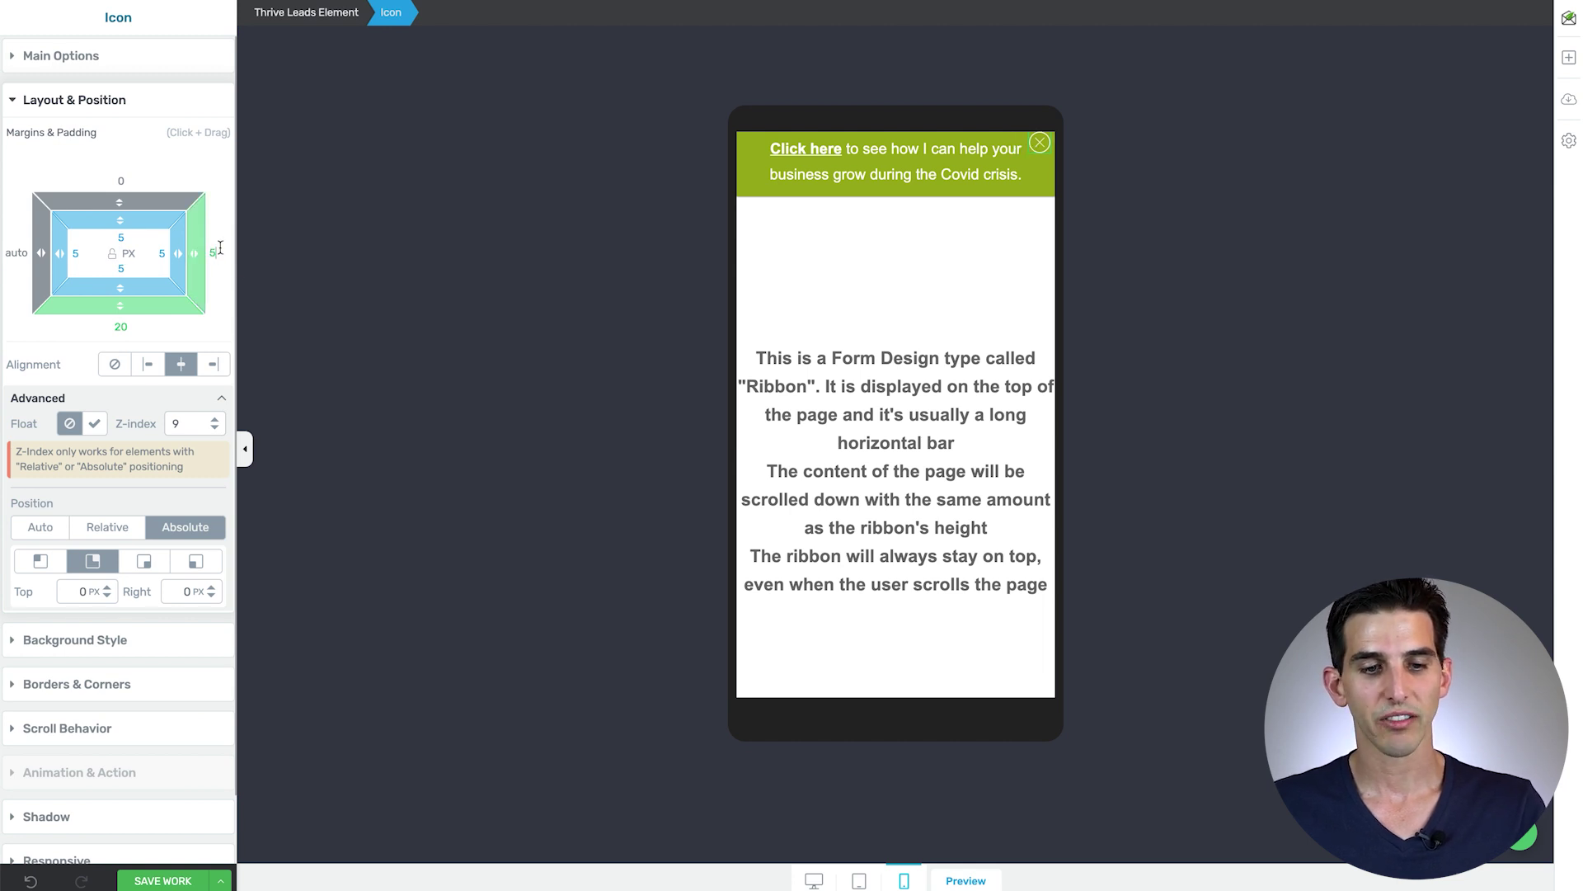
pyautogui.click(121, 180)
pyautogui.write('5')
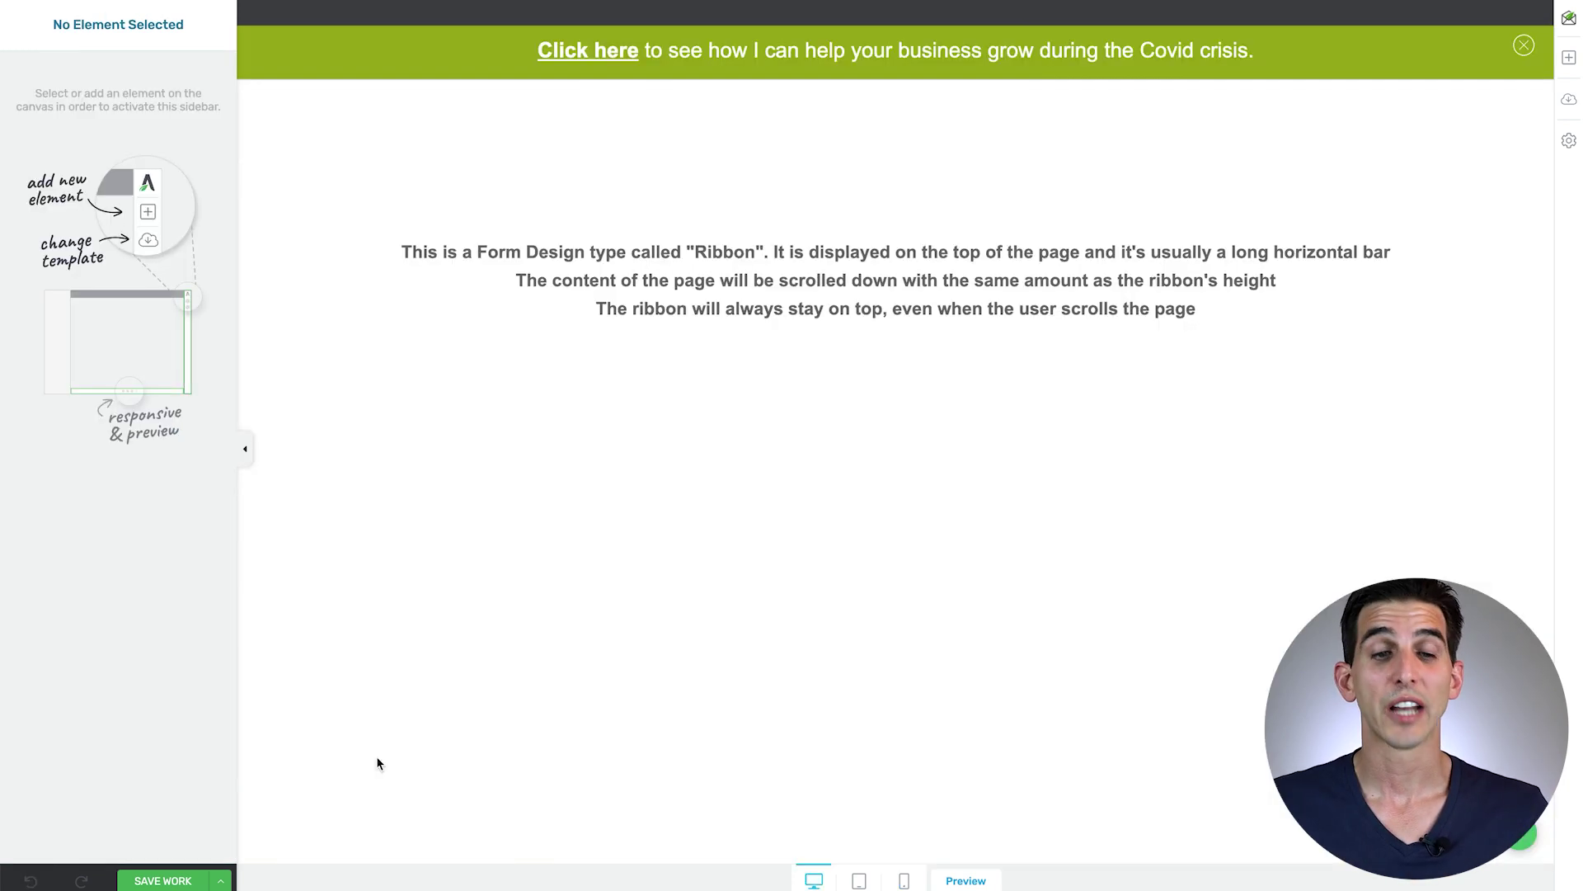
pyautogui.click(162, 881)
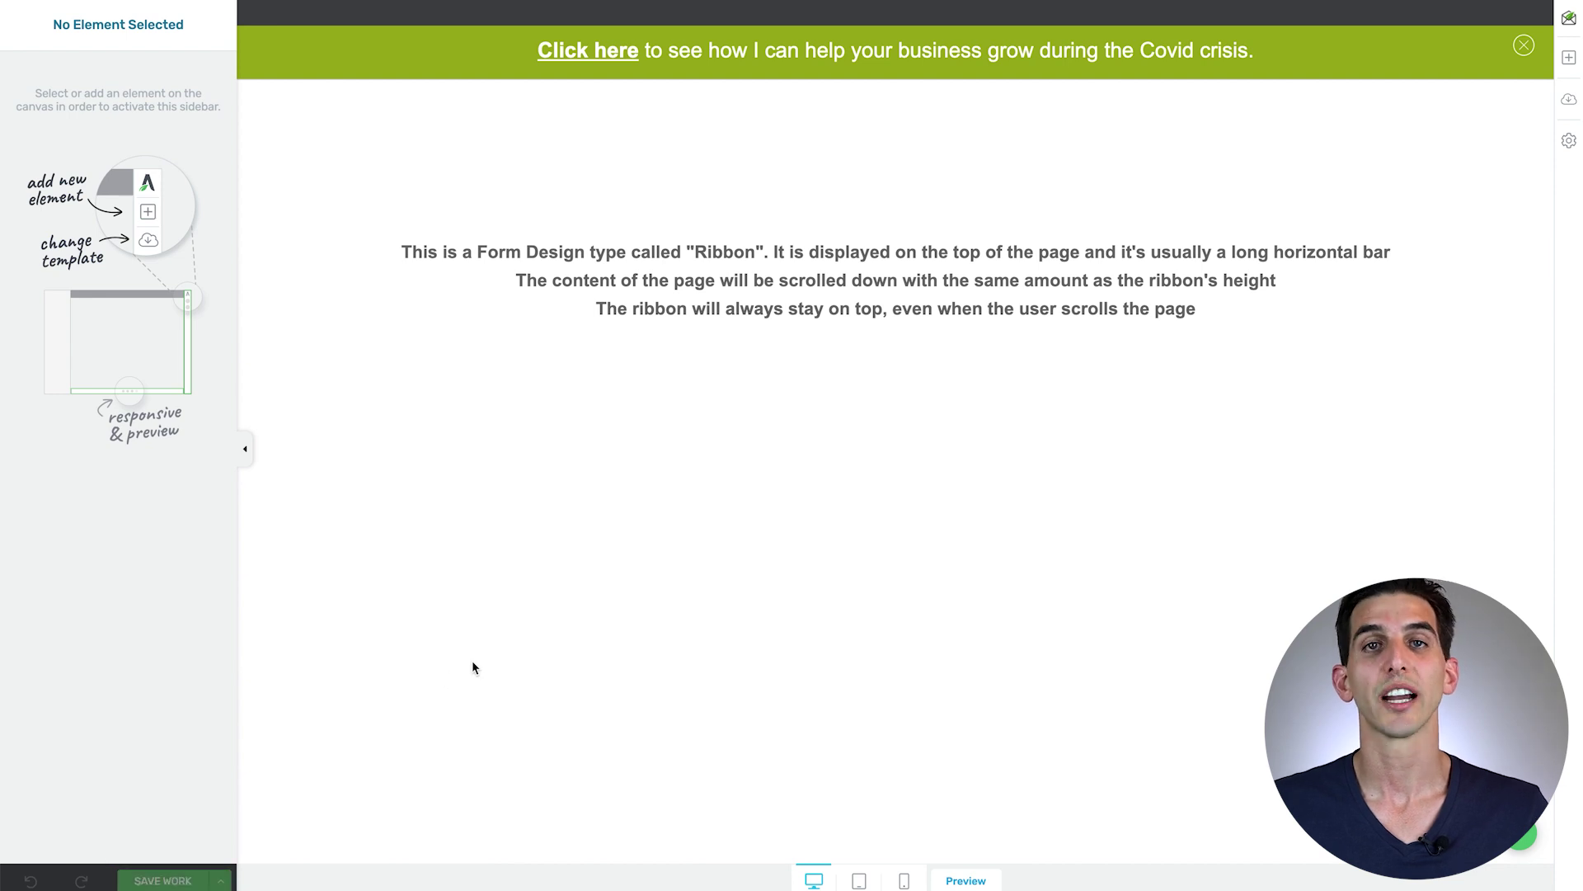
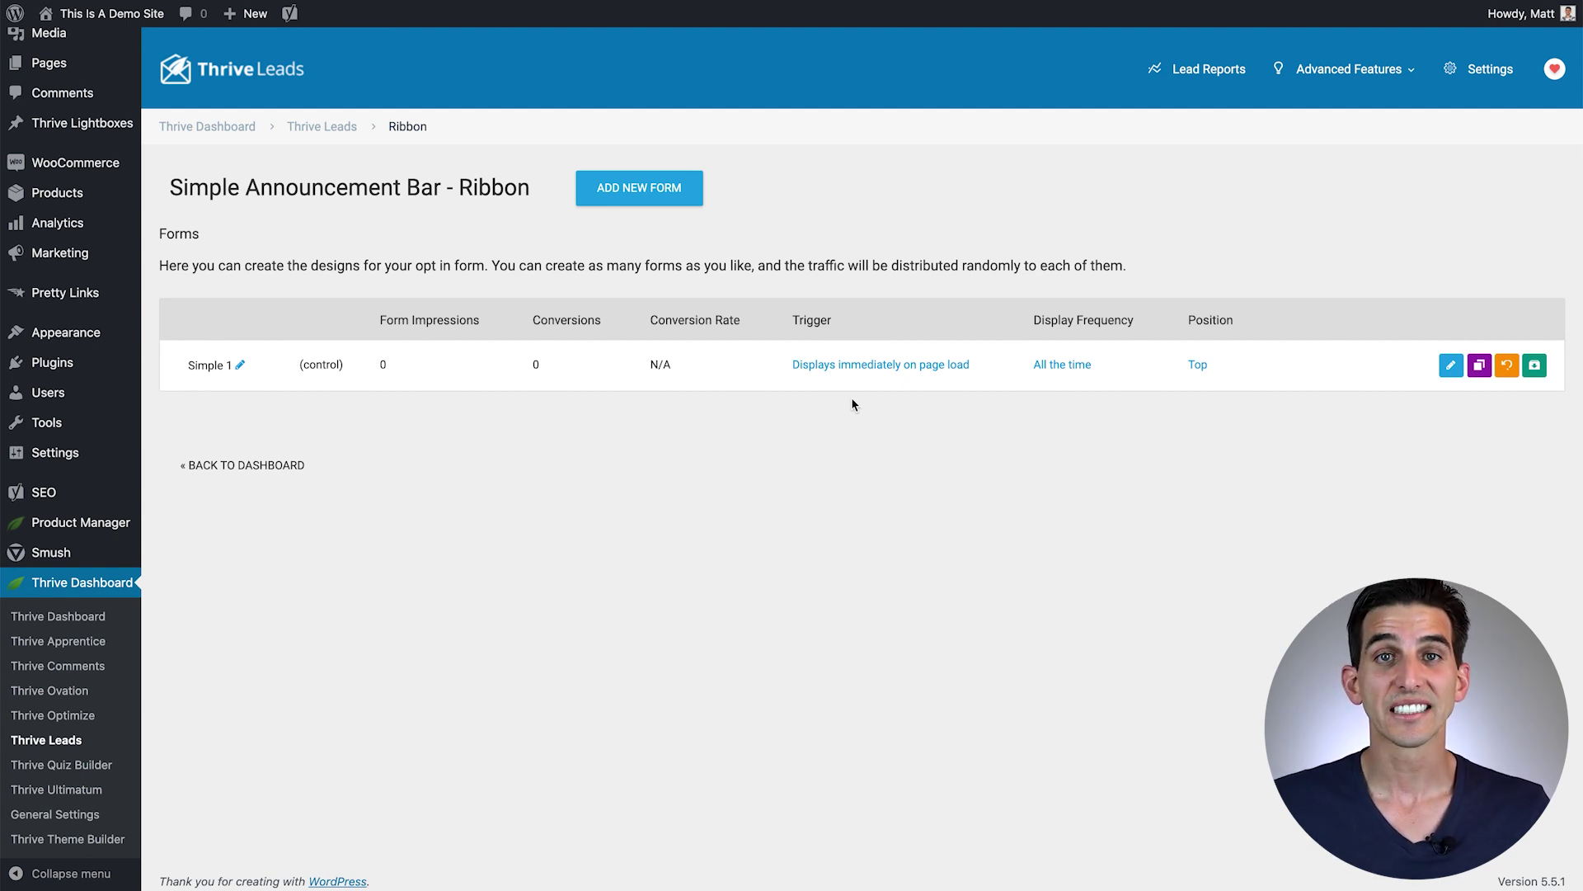
# Step: Return to the Thrive Leads overview and move the Simple Announcement Bar group to the top of the Lead Groups
pyautogui.click(305, 129)
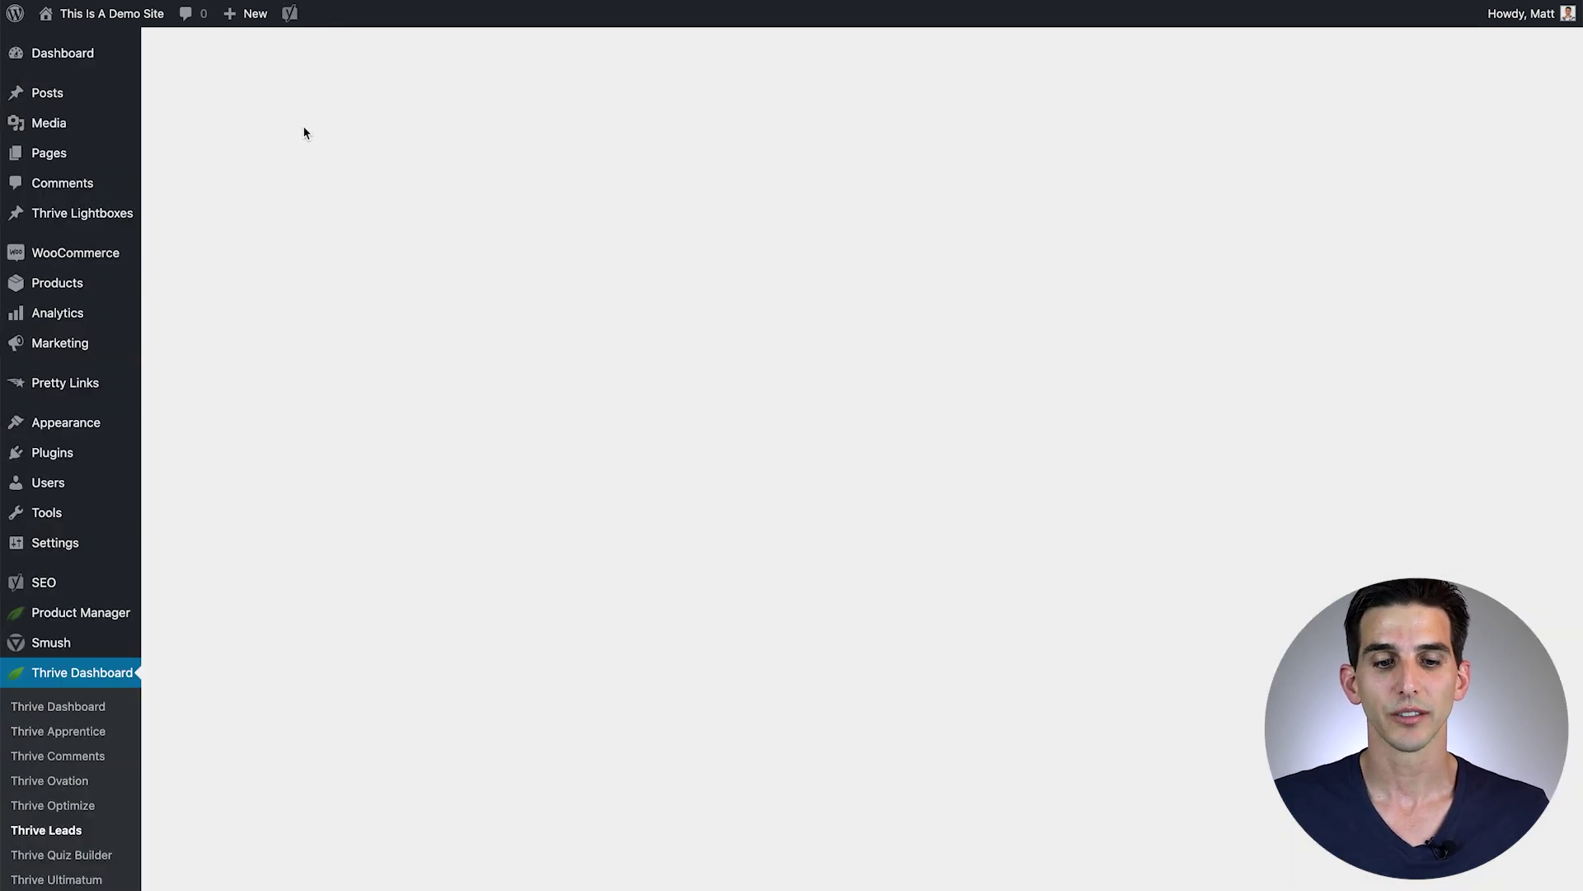
pyautogui.scroll(-6, 590, 539)
pyautogui.scroll(-3, 591, 539)
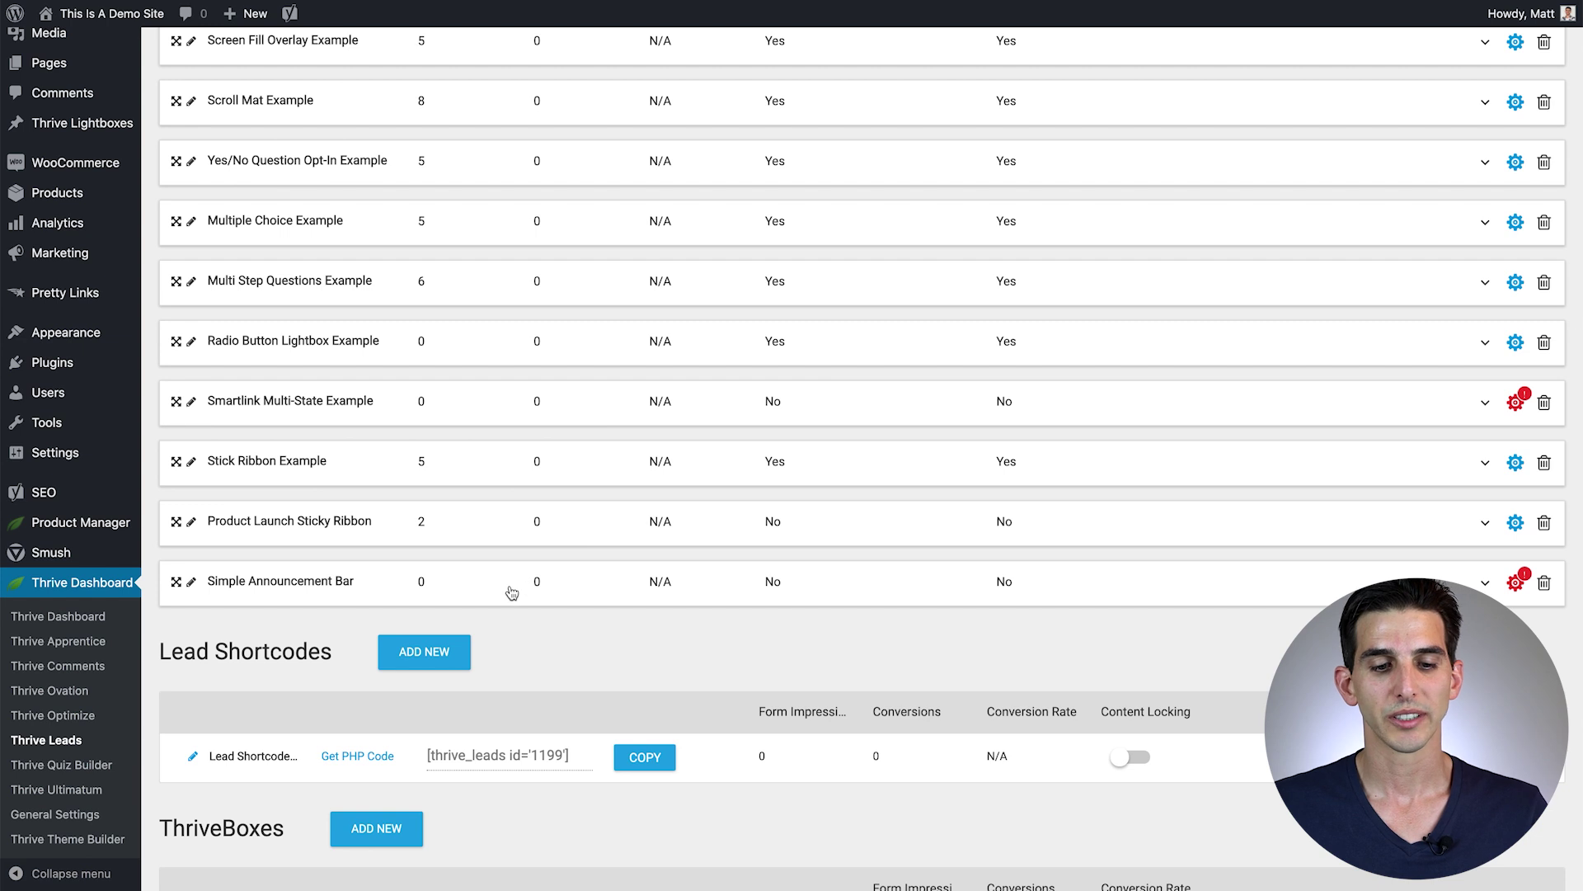
pyautogui.moveTo(178, 584); pyautogui.dragTo(285, 194)
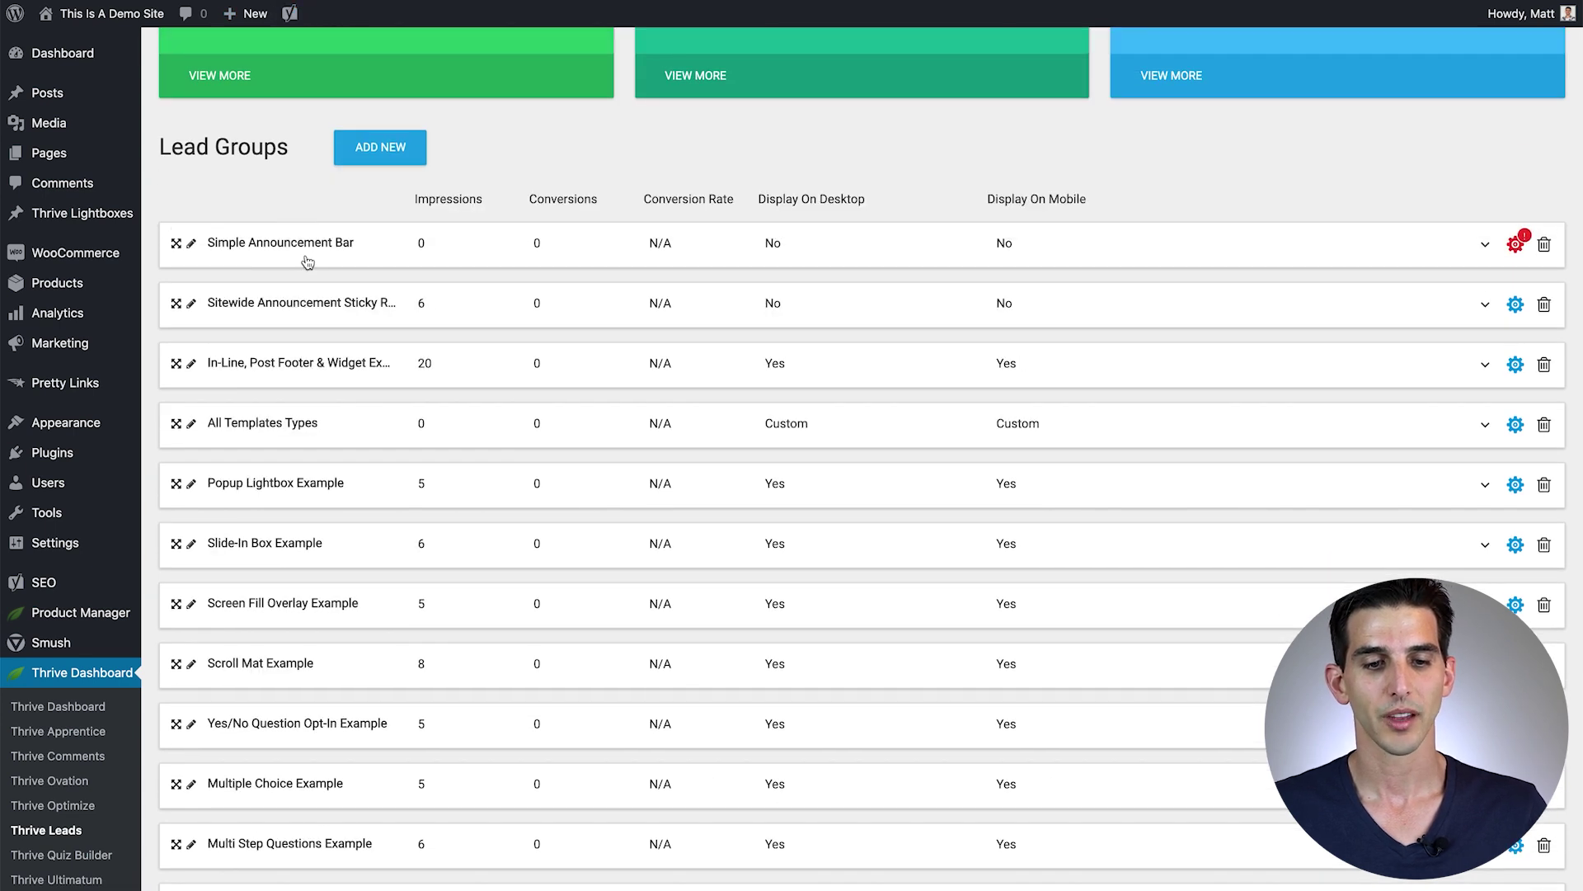
# Step: Open the Simple Announcement Bar group's display settings and include the Front Page and All Posts, leaving All Pages unselected
pyautogui.click(311, 257)
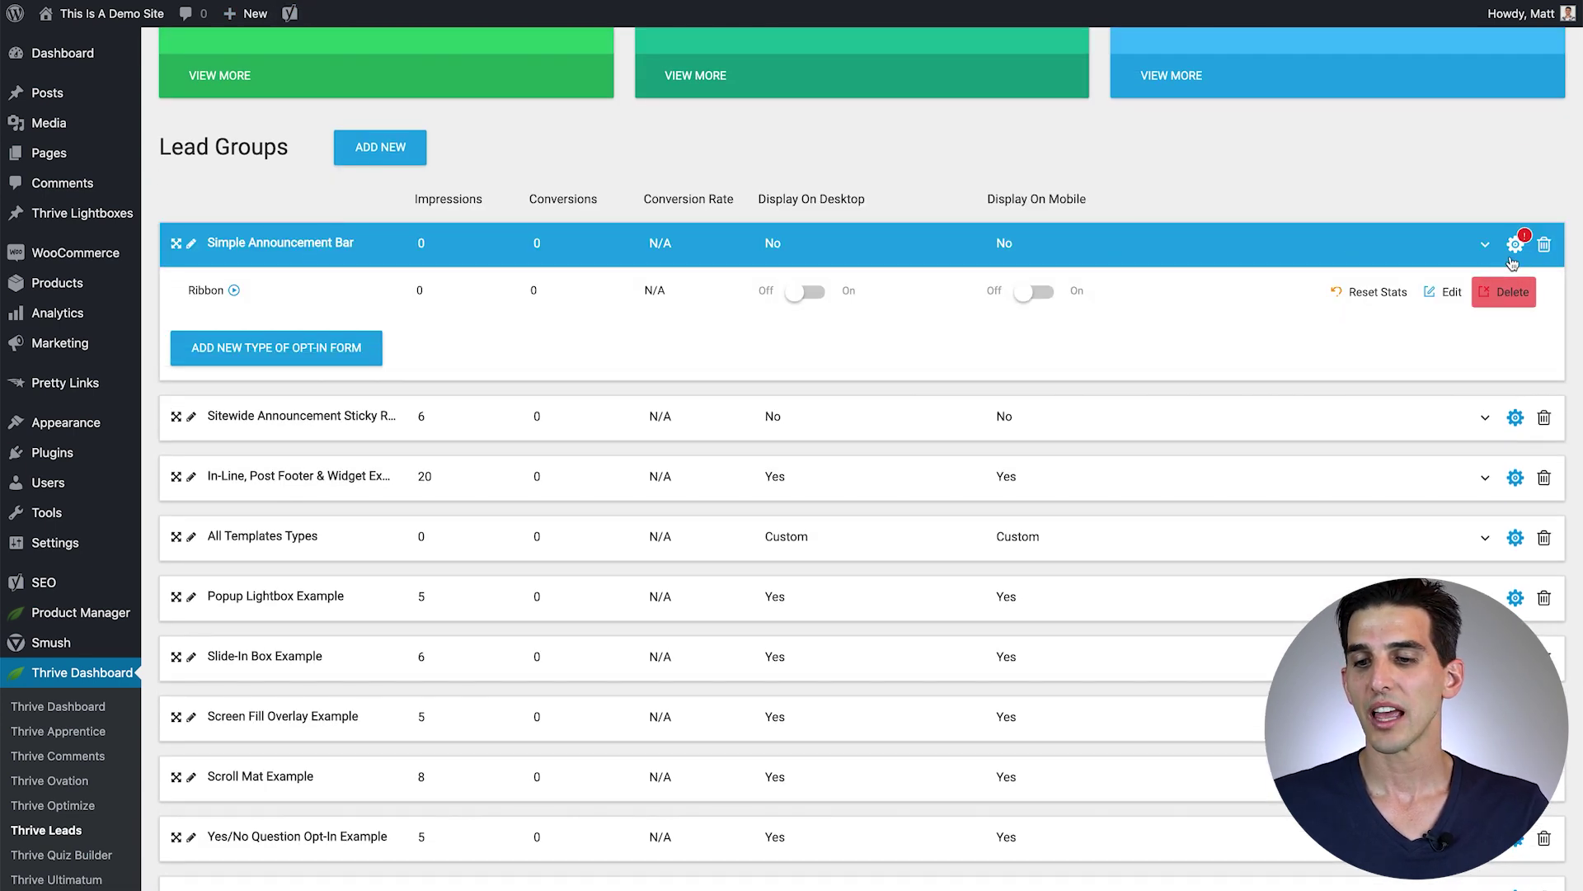
pyautogui.click(1520, 245)
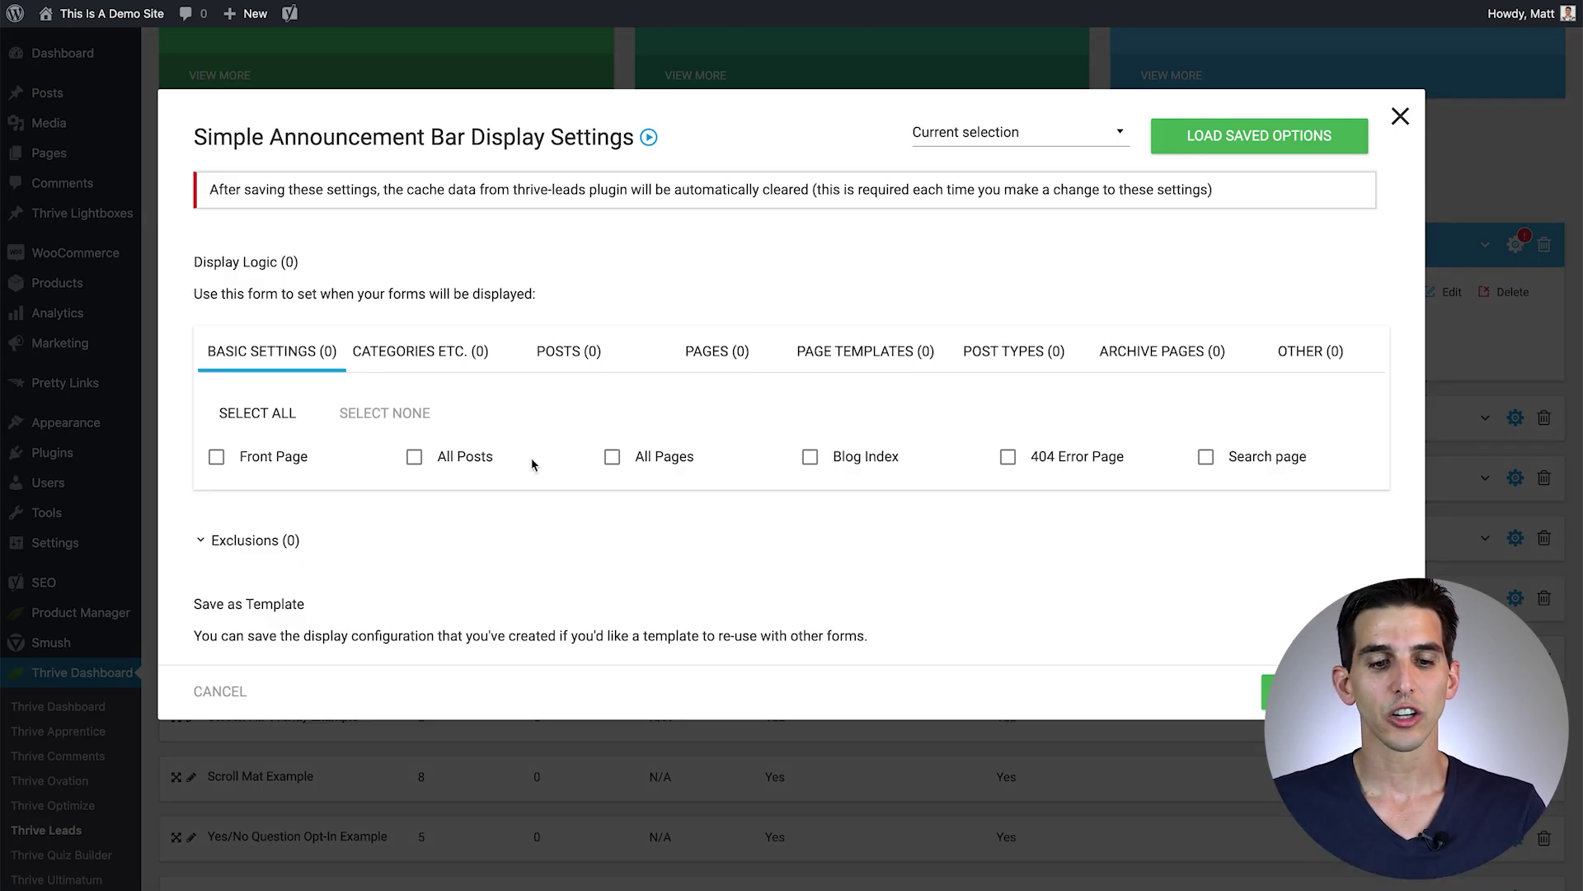
pyautogui.click(216, 458)
pyautogui.click(414, 458)
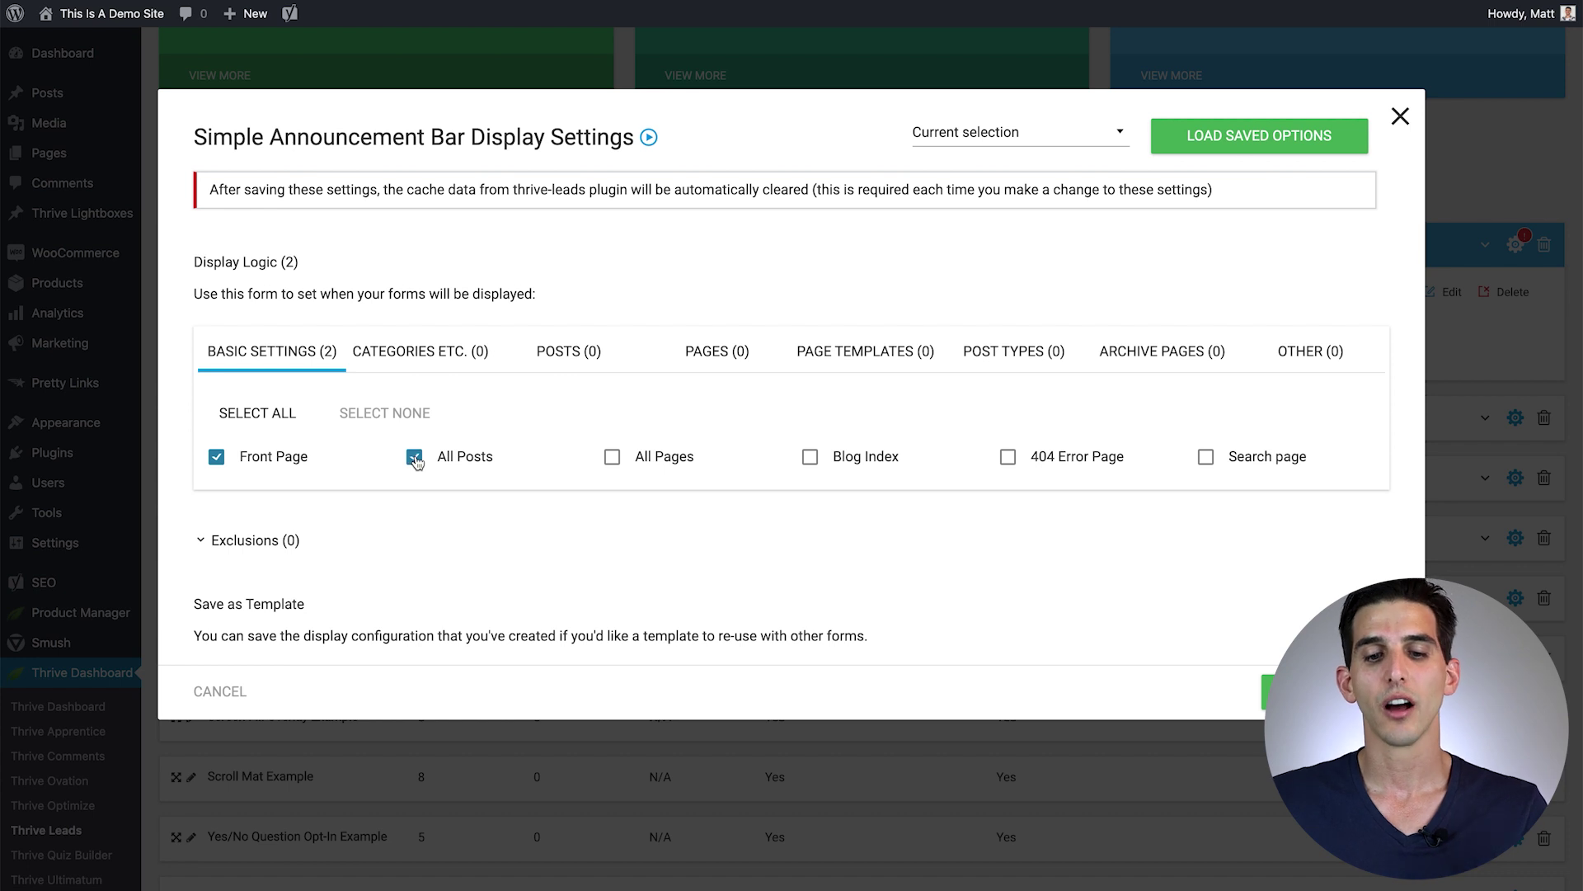
pyautogui.click(612, 459)
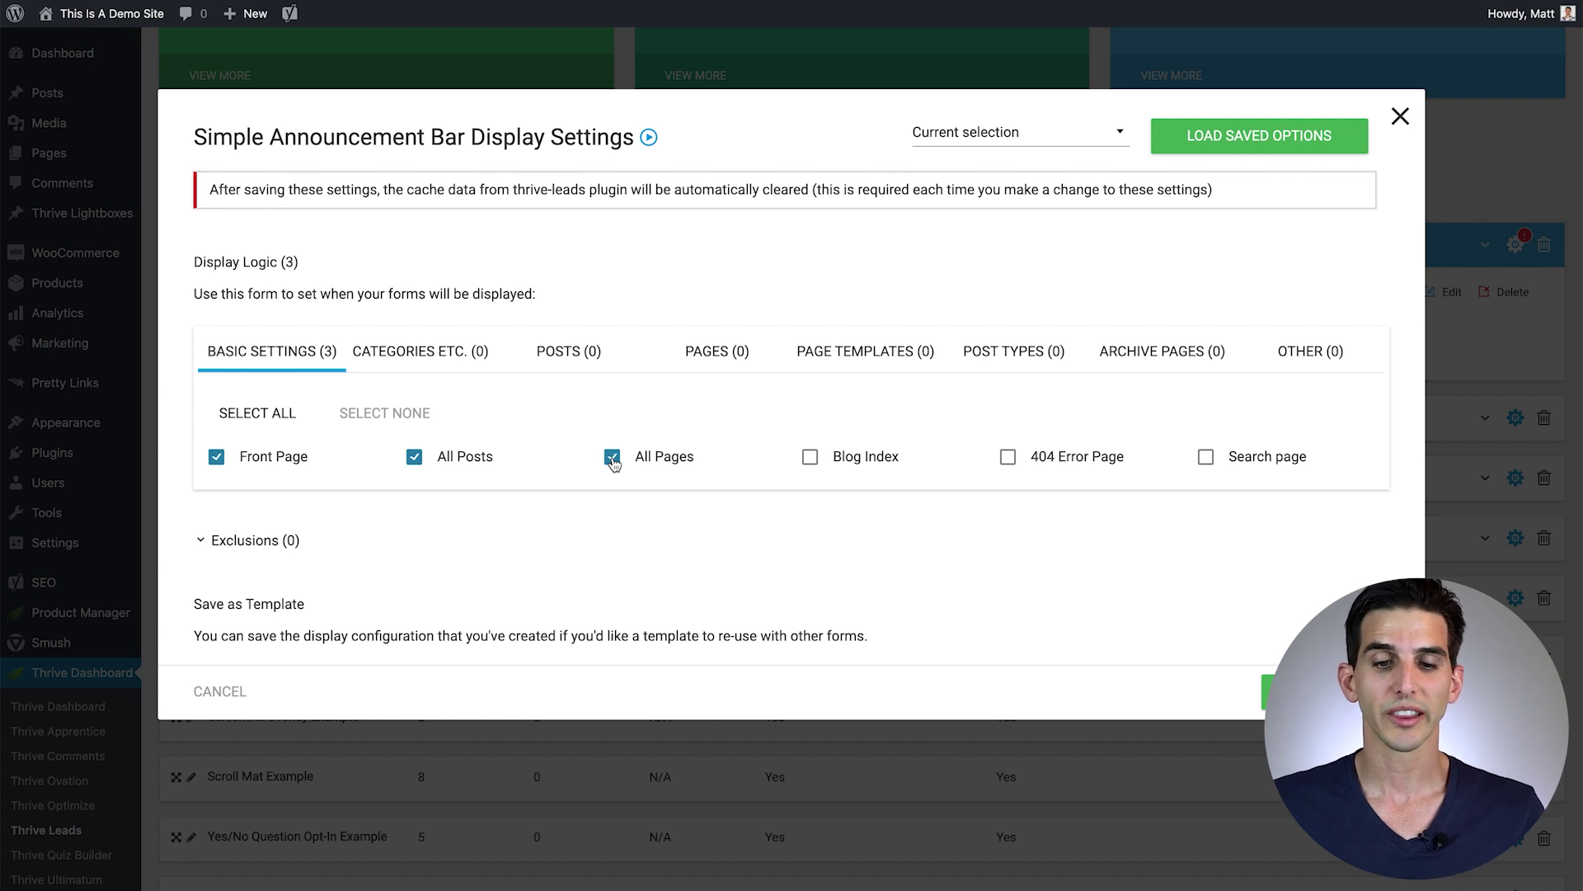
pyautogui.click(611, 460)
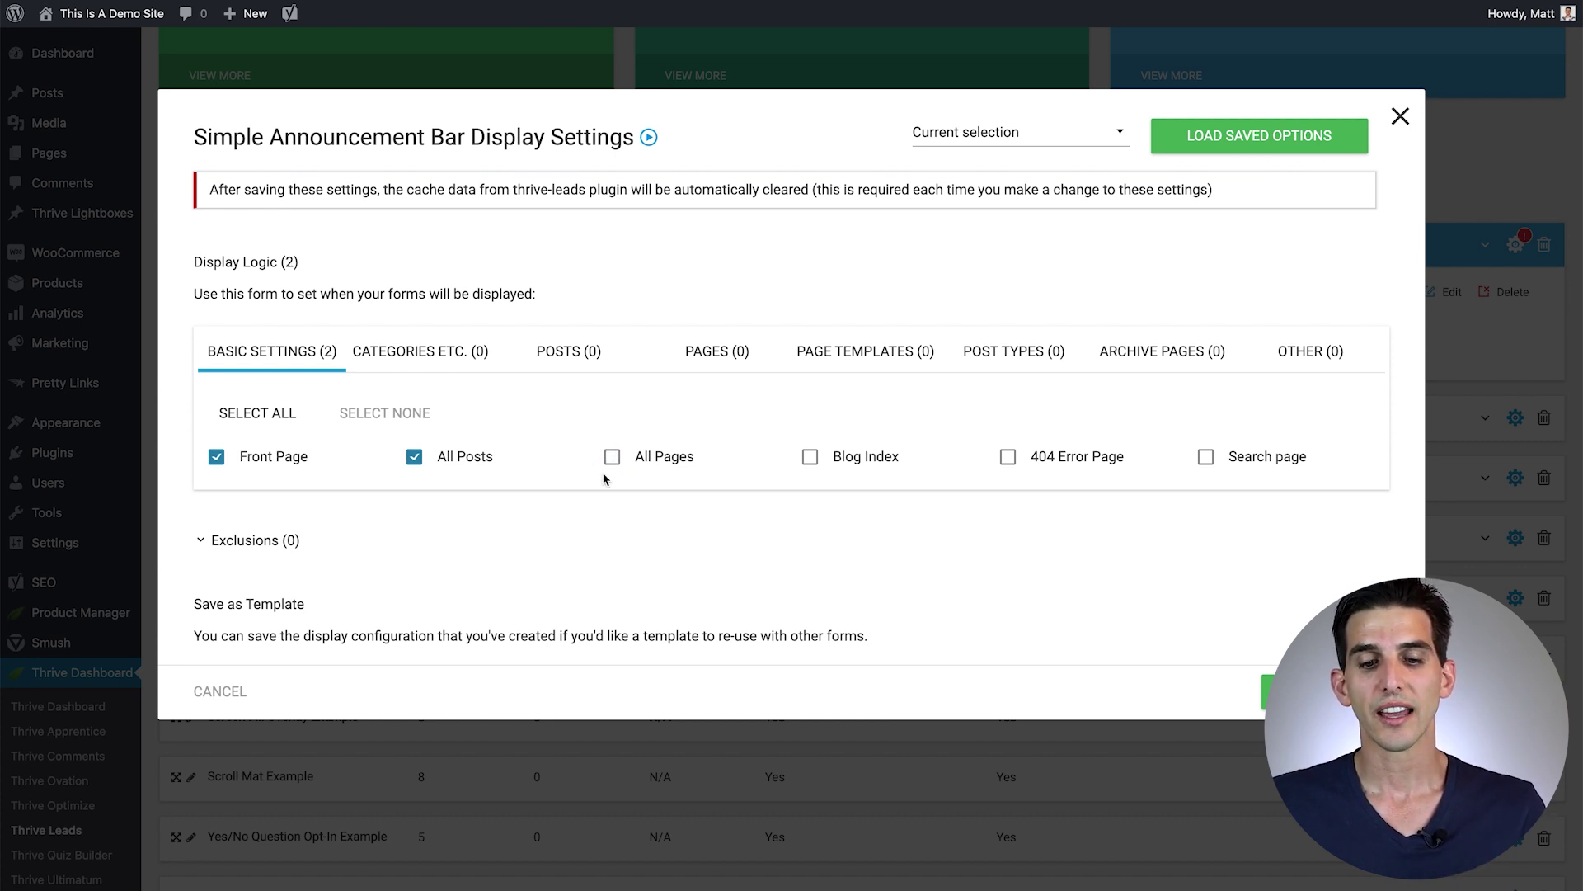
# Step: Add the Blog Index, 404 Error Page and Search page to the announcement bar's display locations and save the display settings
pyautogui.click(711, 367)
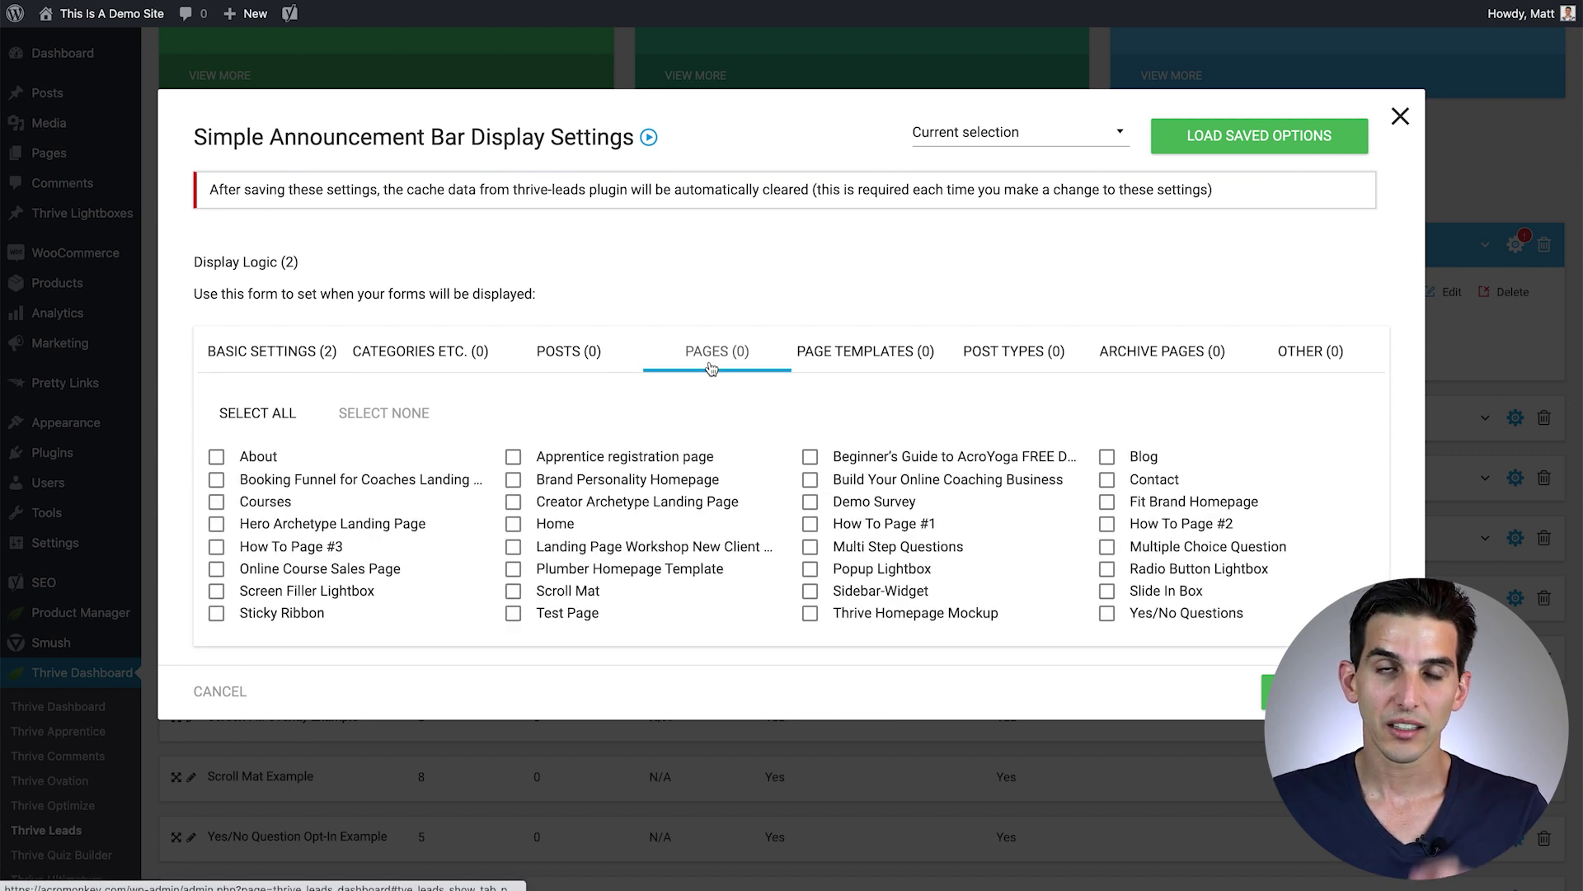
pyautogui.click(271, 362)
pyautogui.click(811, 456)
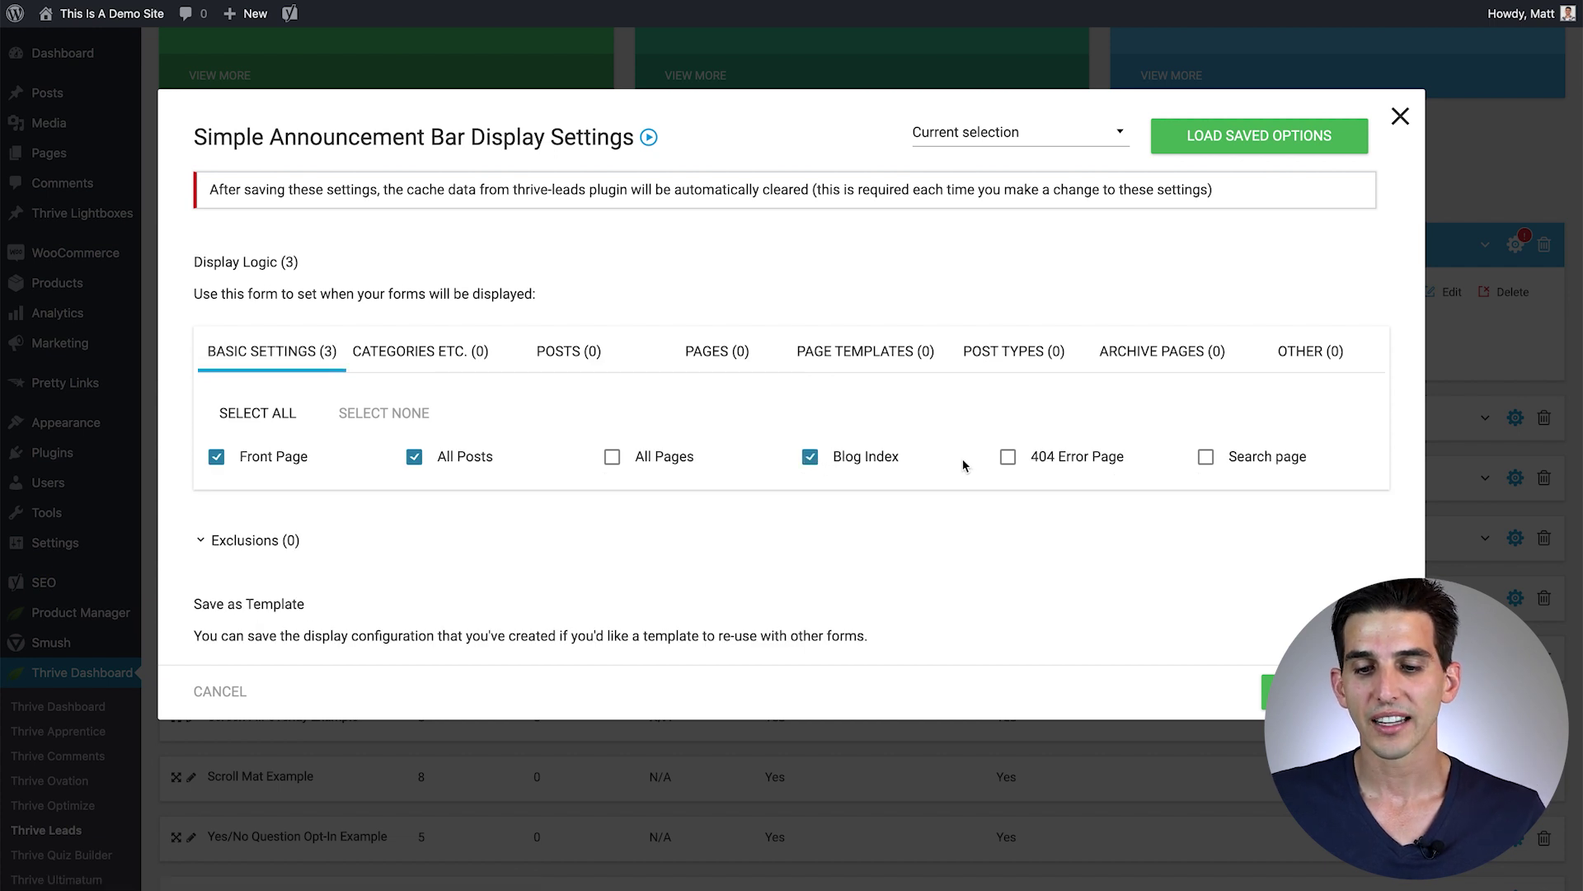
pyautogui.click(1008, 456)
pyautogui.click(1206, 457)
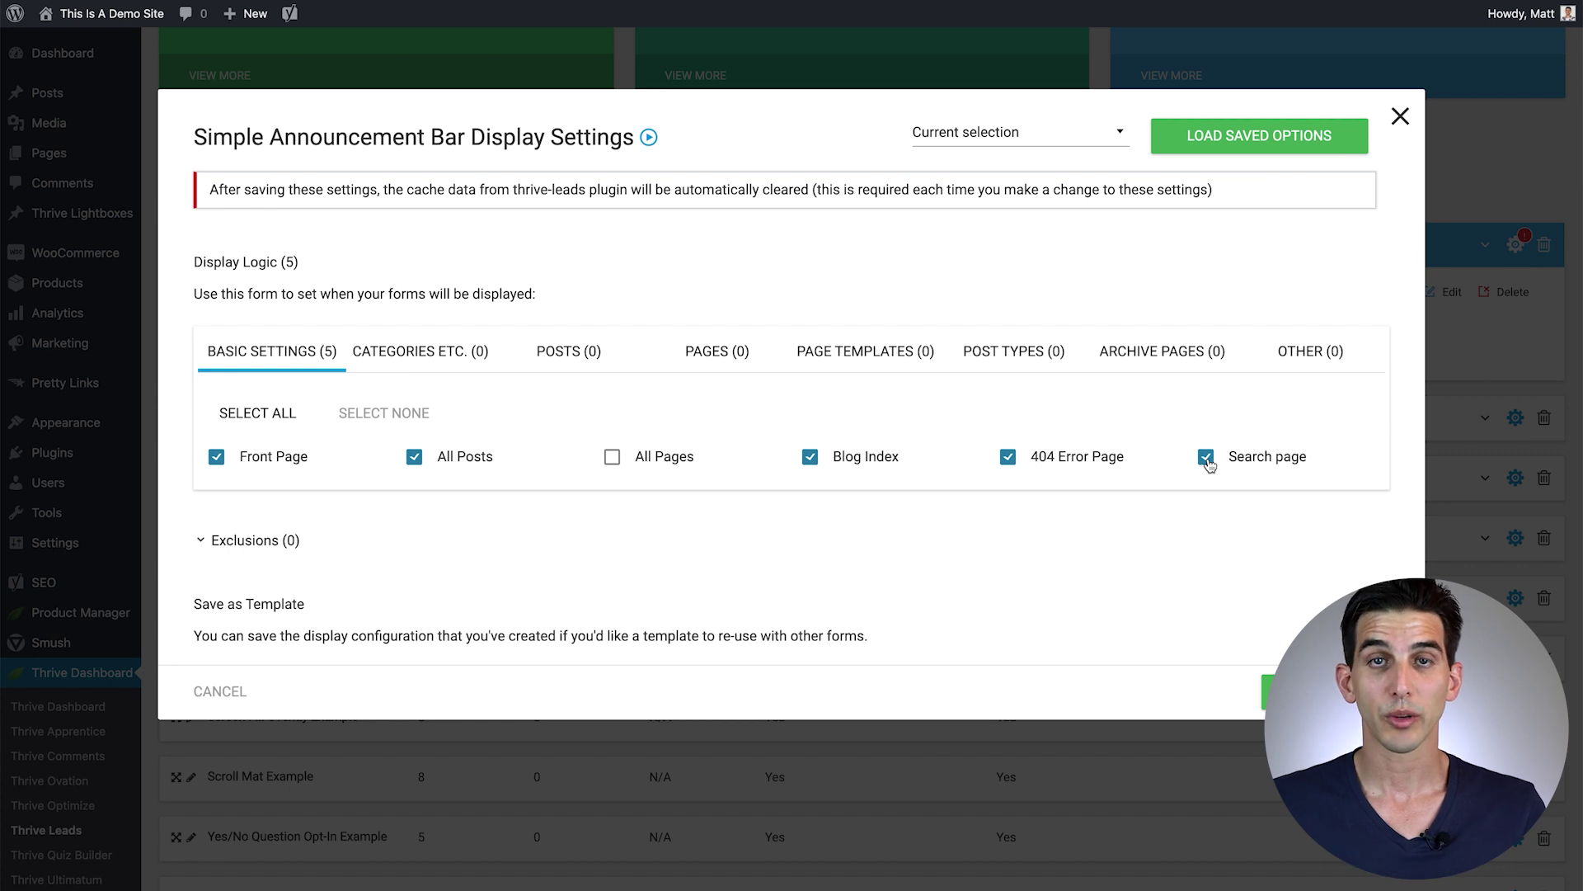
pyautogui.click(1316, 697)
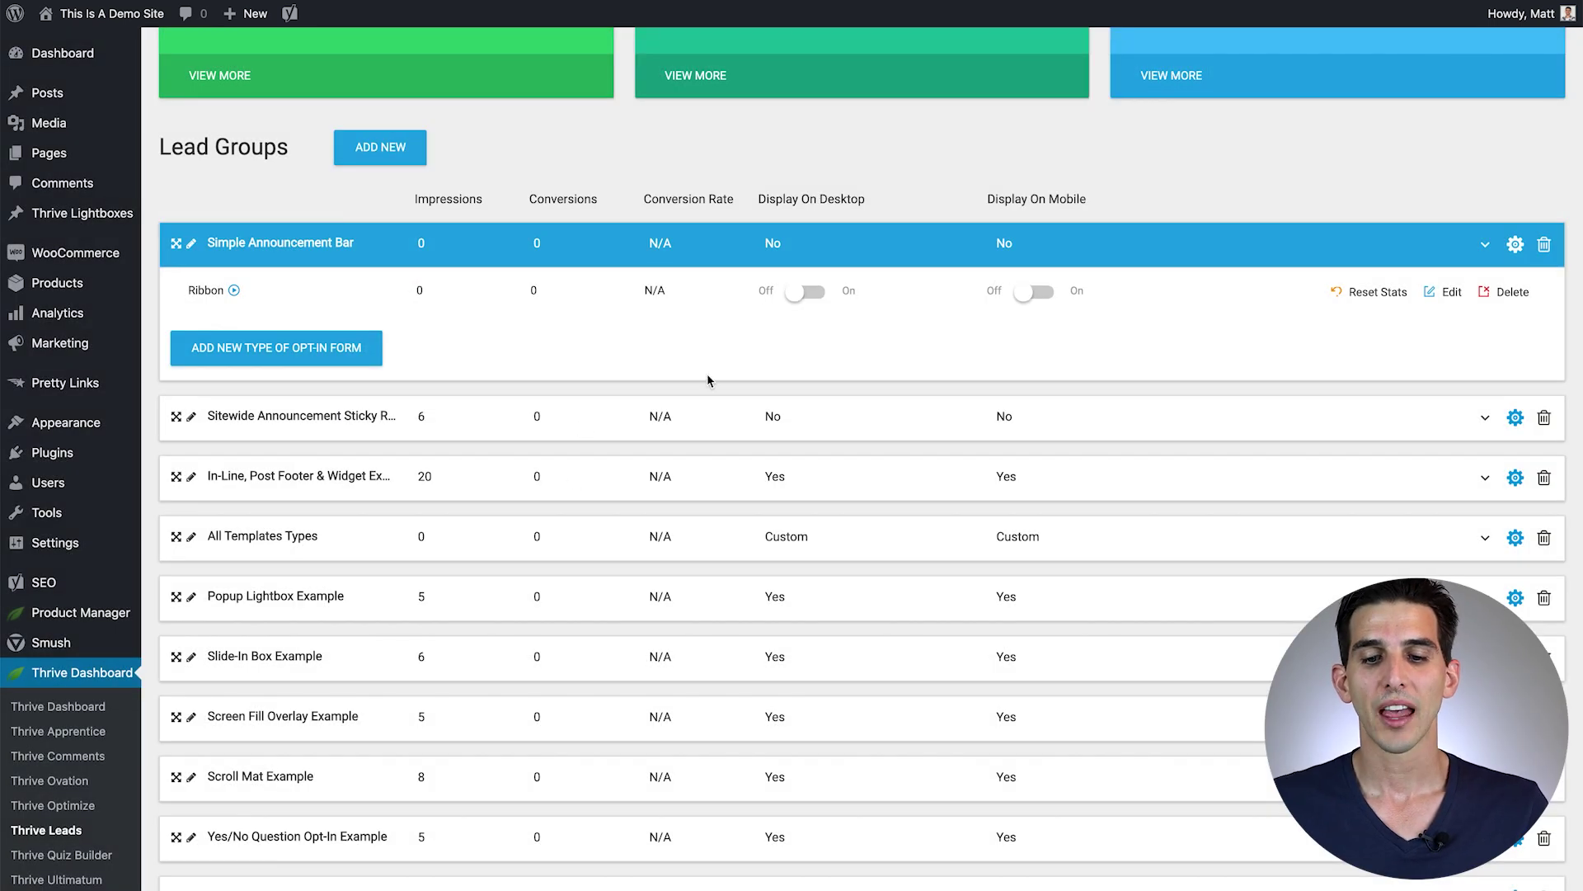
# Step: Enable the ribbon's display on desktop and mobile, and dismiss the announcement bar on the live post
pyautogui.click(796, 295)
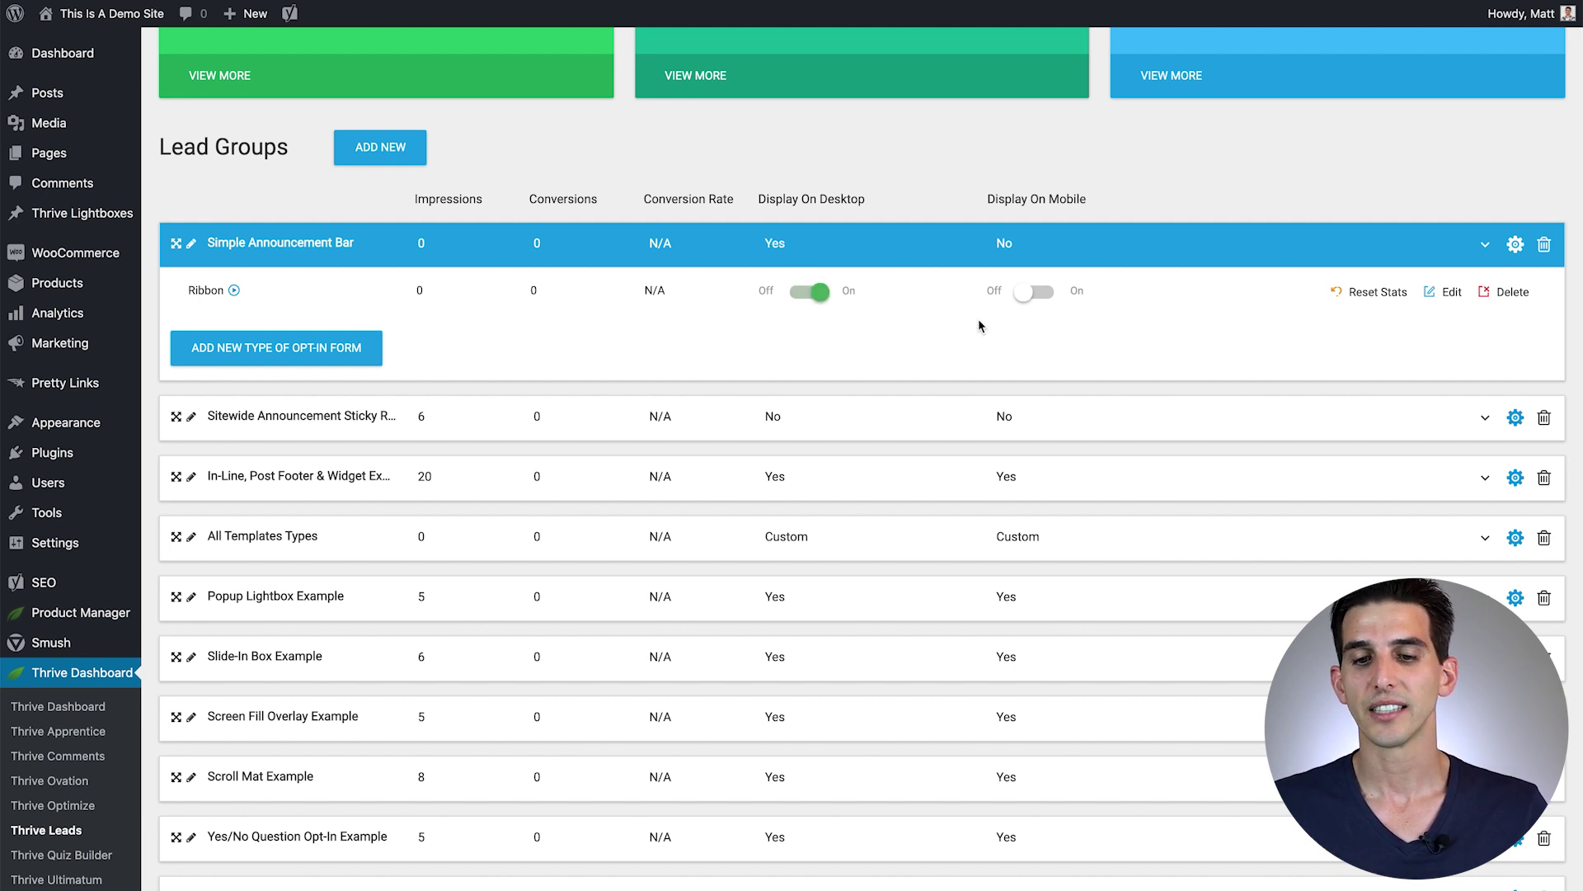
pyautogui.click(1029, 292)
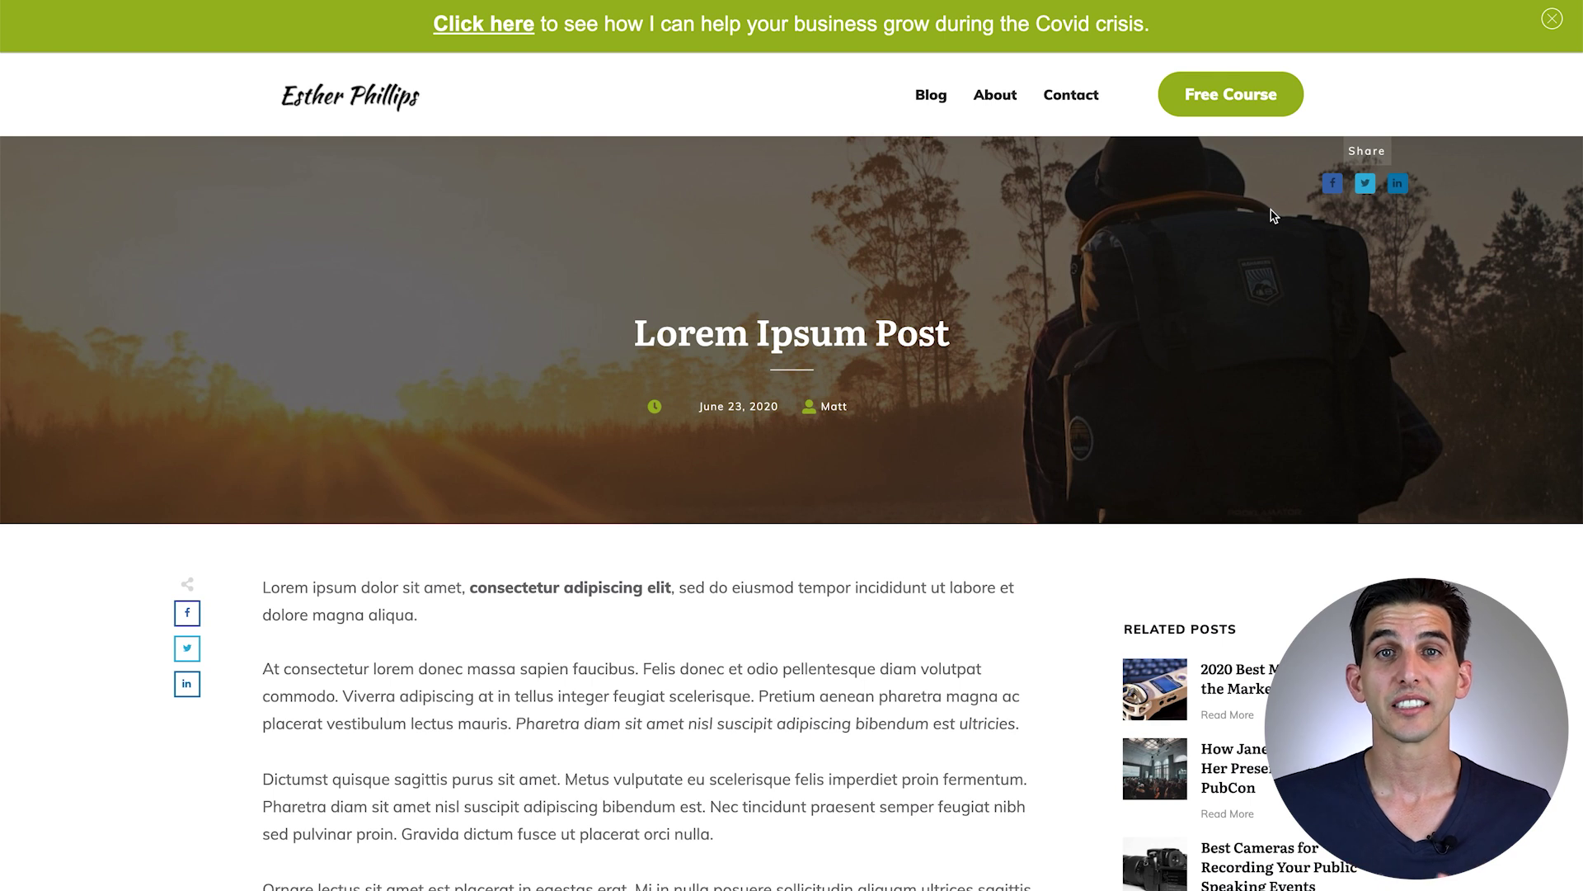
pyautogui.click(1552, 20)
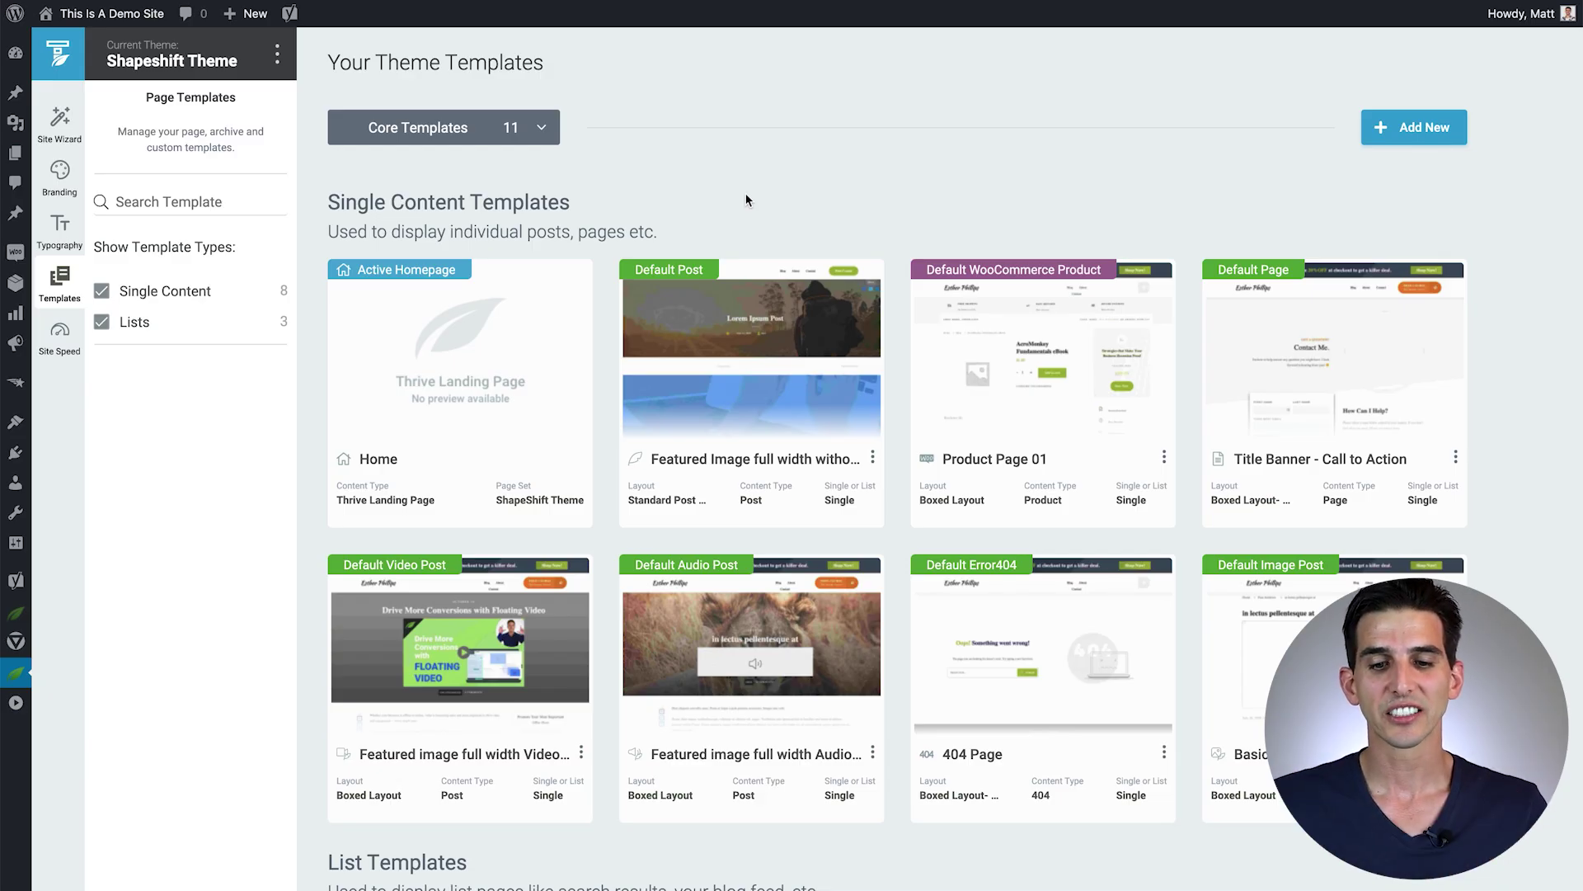
# Step: Open the Shapeshift Theme's Default Post template in the theme editor and start editing its linked default header
pyautogui.moveTo(752, 366)
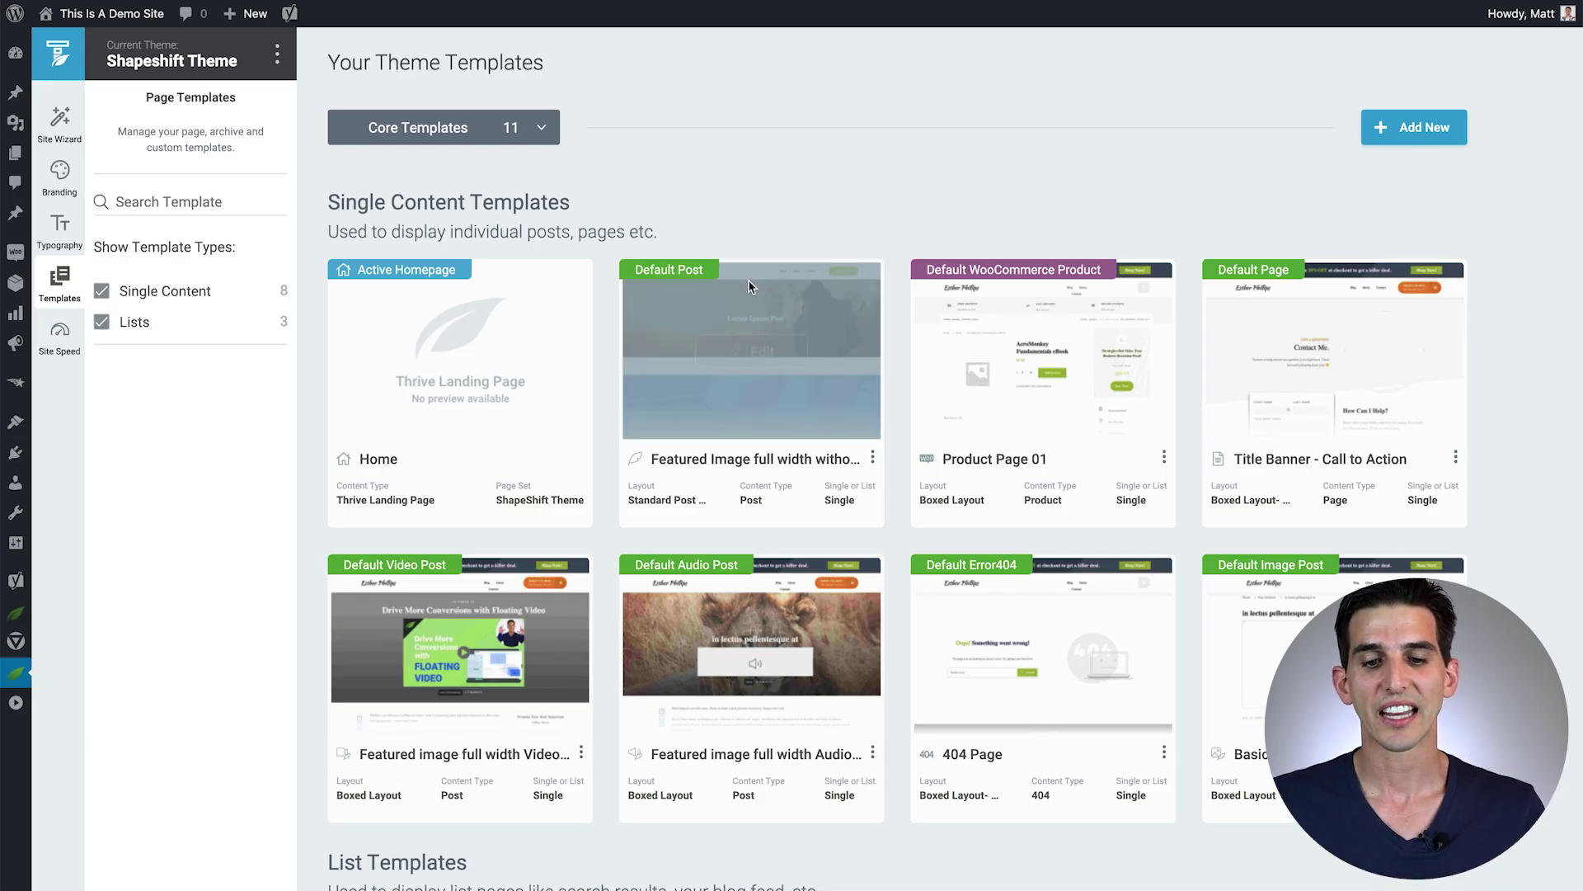
pyautogui.click(752, 363)
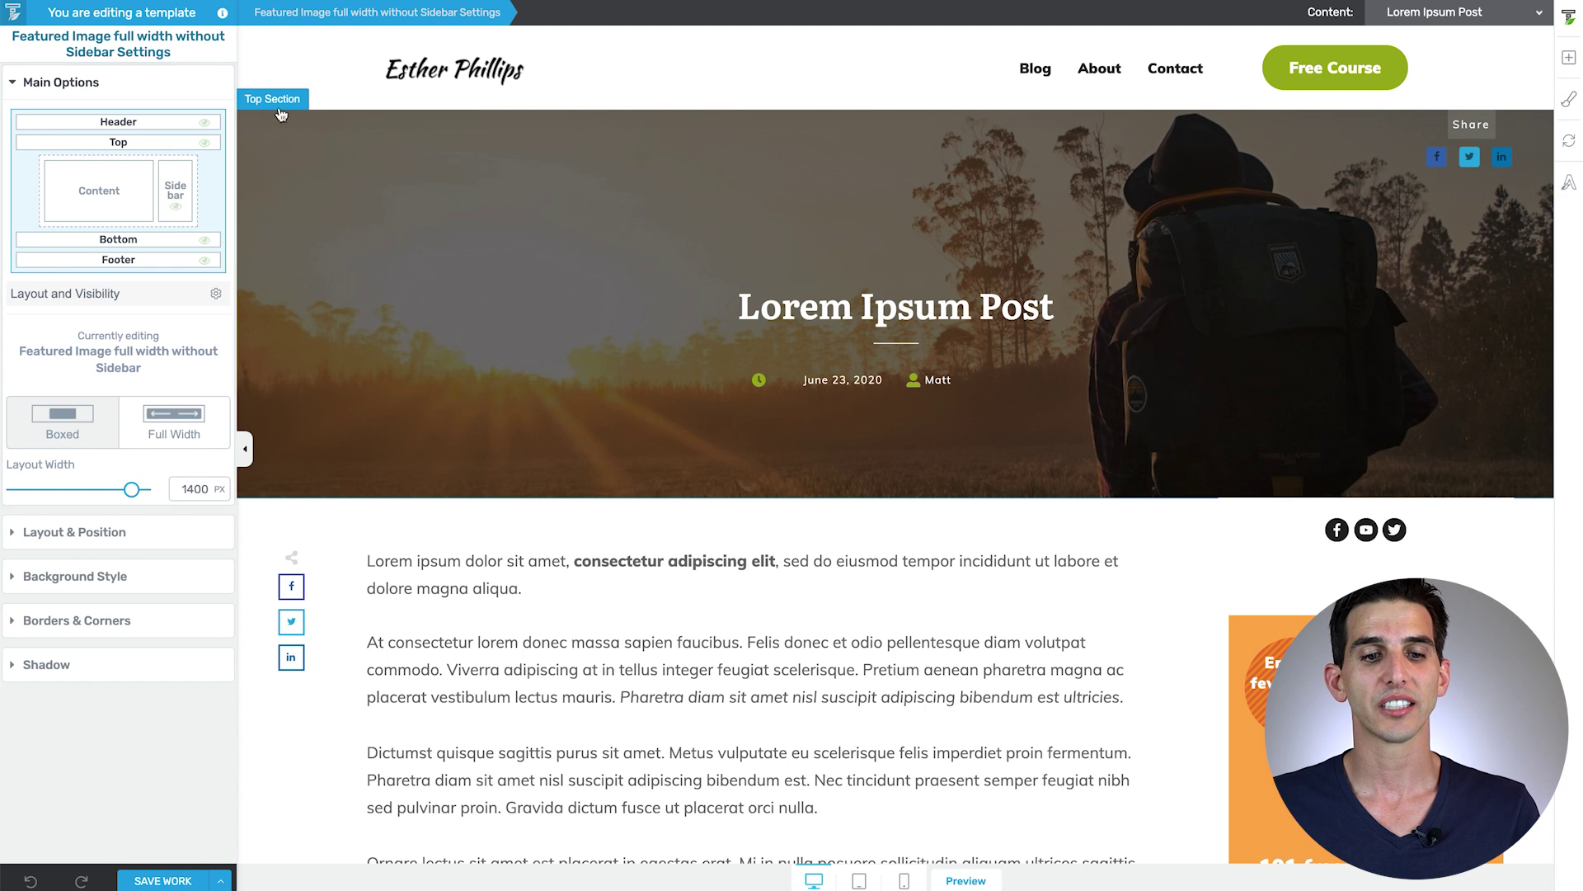
pyautogui.click(307, 84)
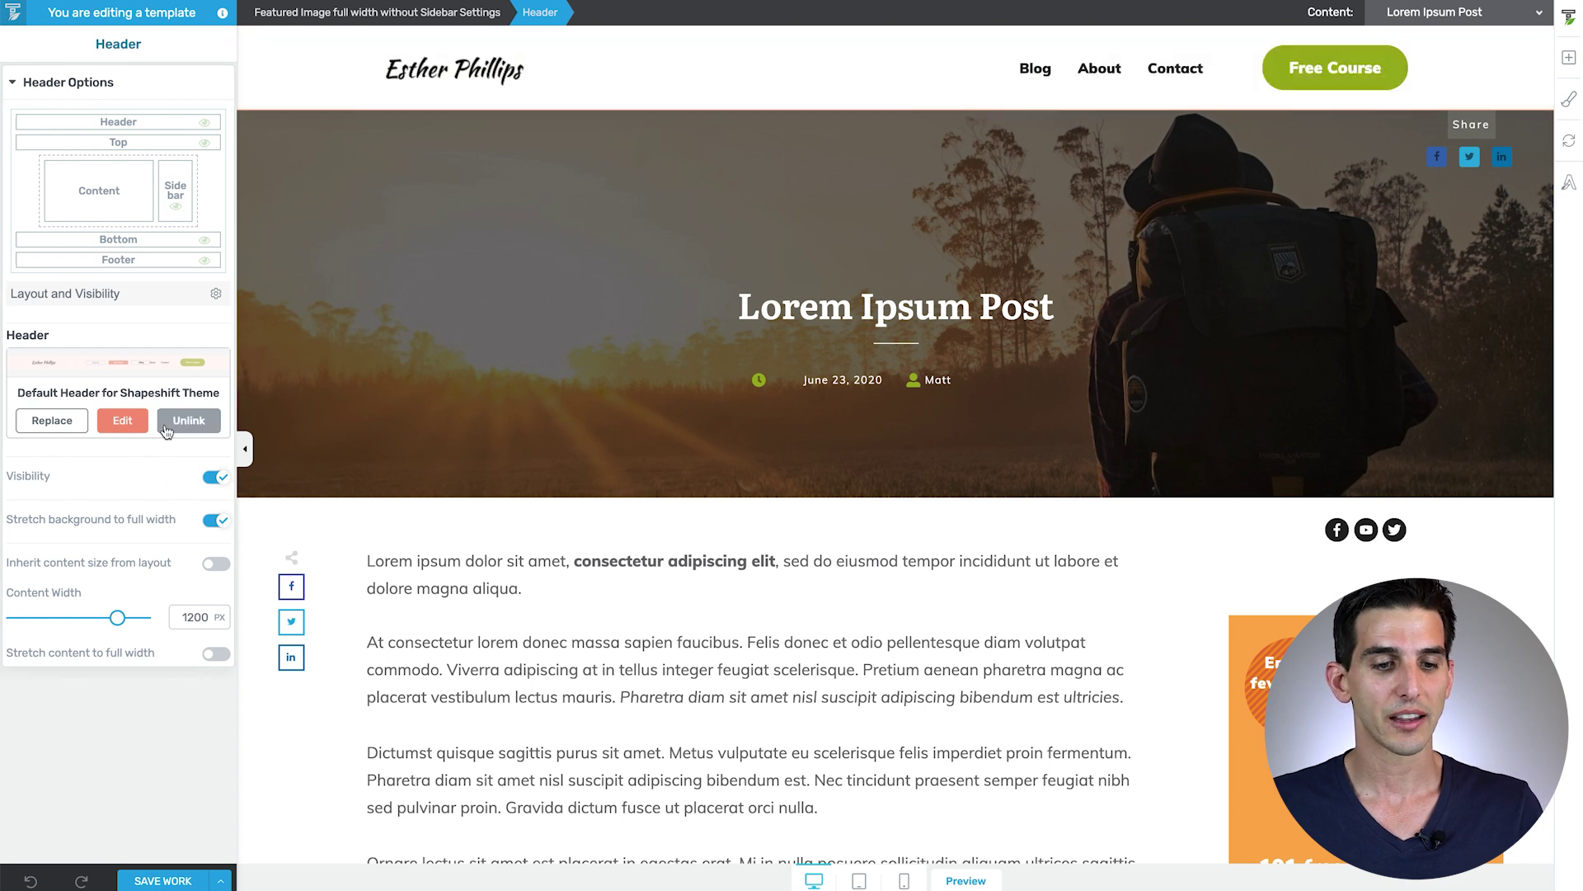
pyautogui.moveTo(18, 393); pyautogui.dragTo(99, 394)
pyautogui.click(122, 421)
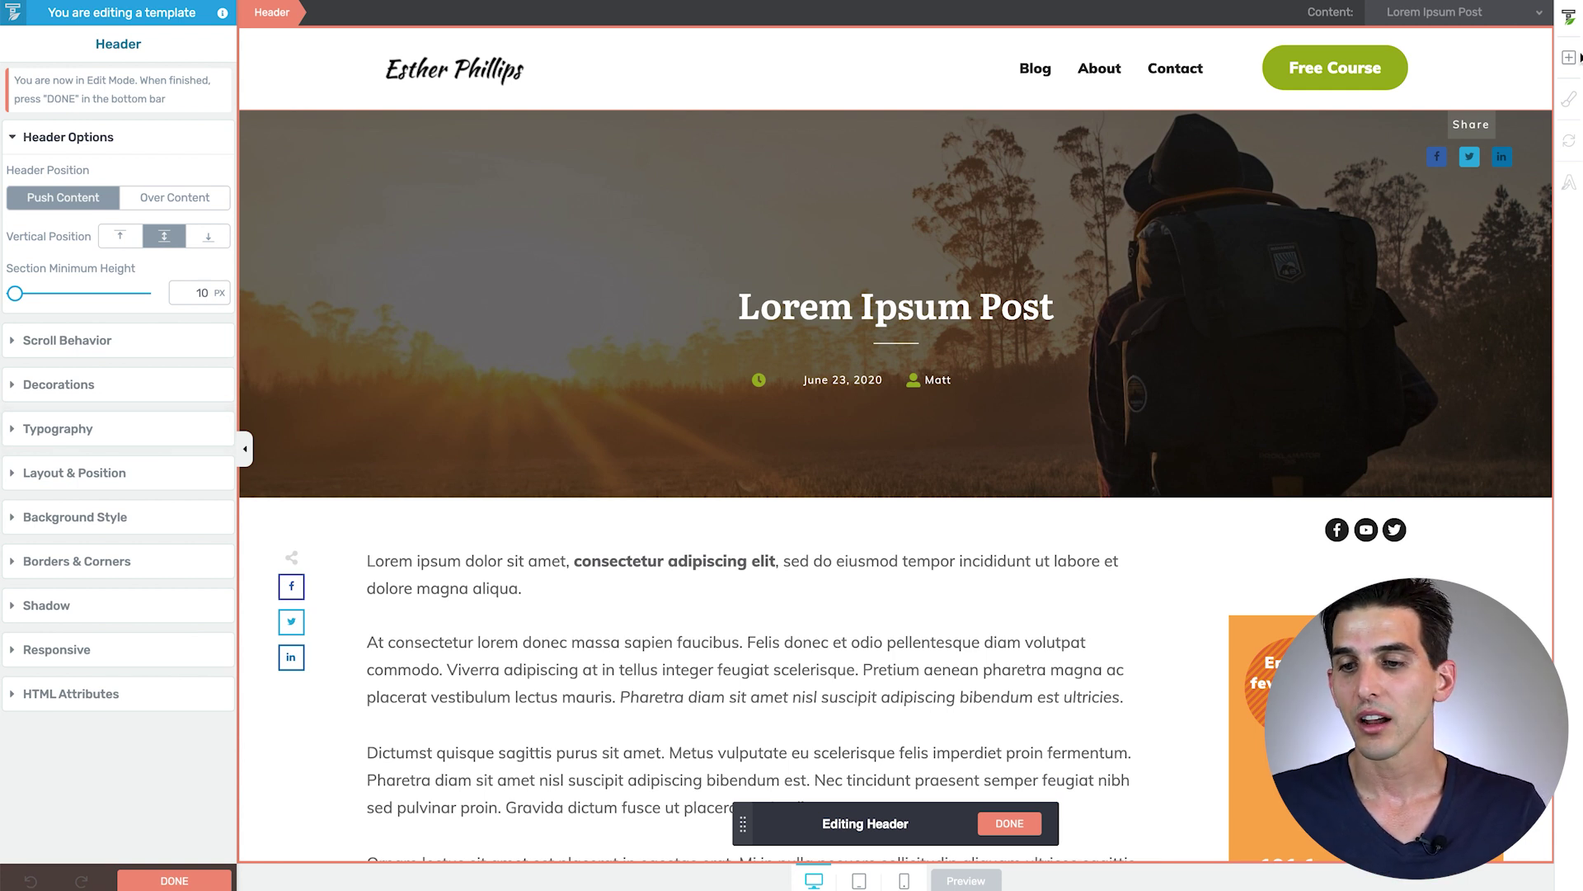
# Step: Add a background section above the logo and menu in the header, stretching both the section and its content to full screen width
pyautogui.click(1572, 59)
pyautogui.write('back')
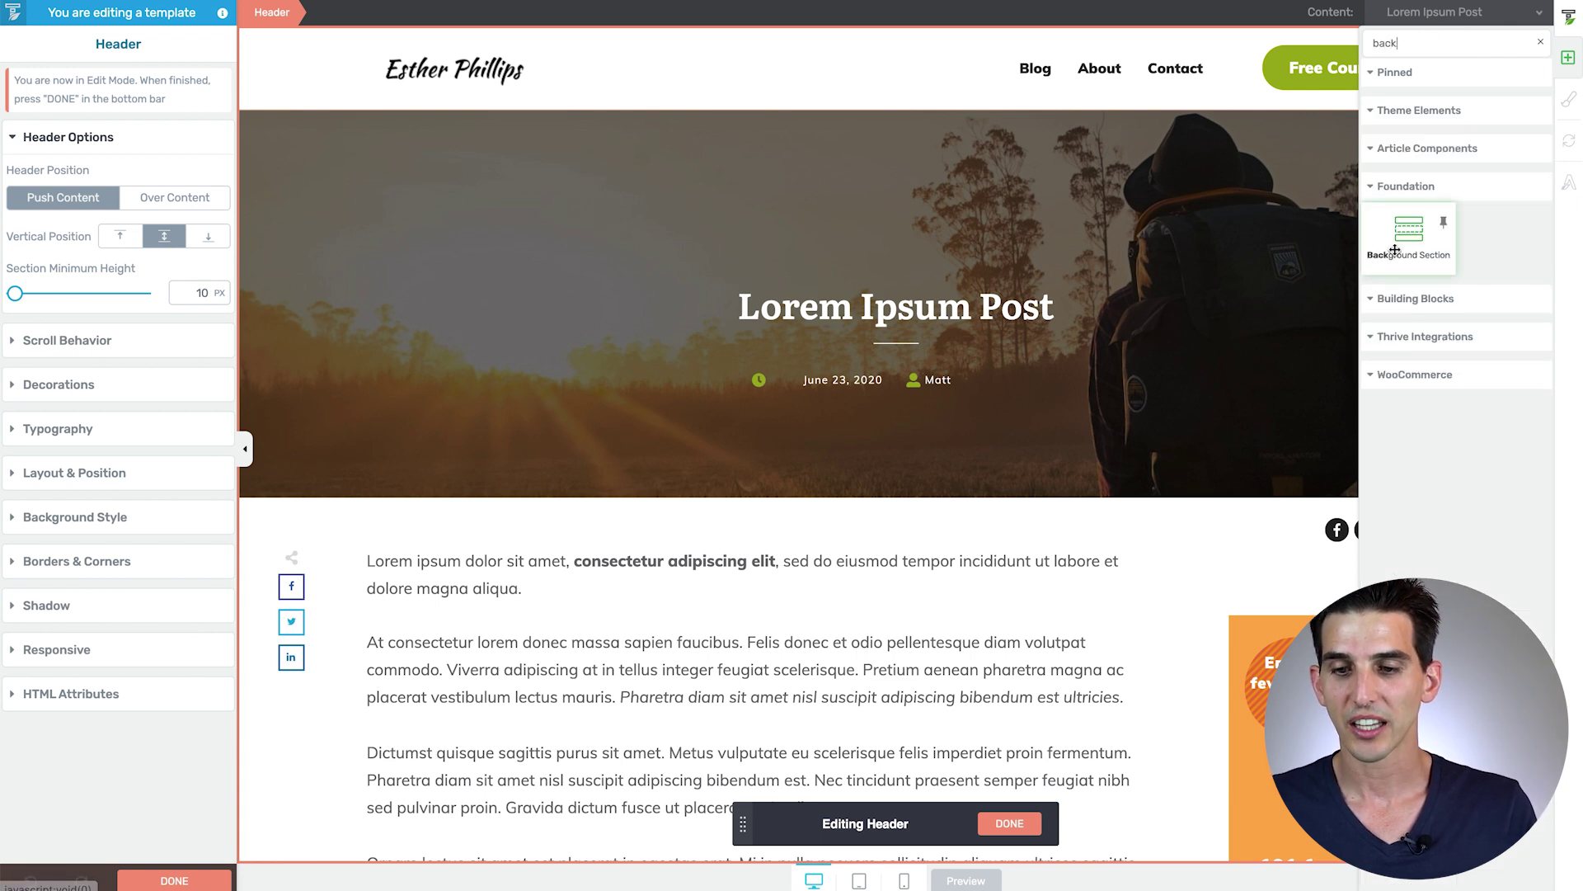
pyautogui.moveTo(1400, 275); pyautogui.dragTo(976, 54)
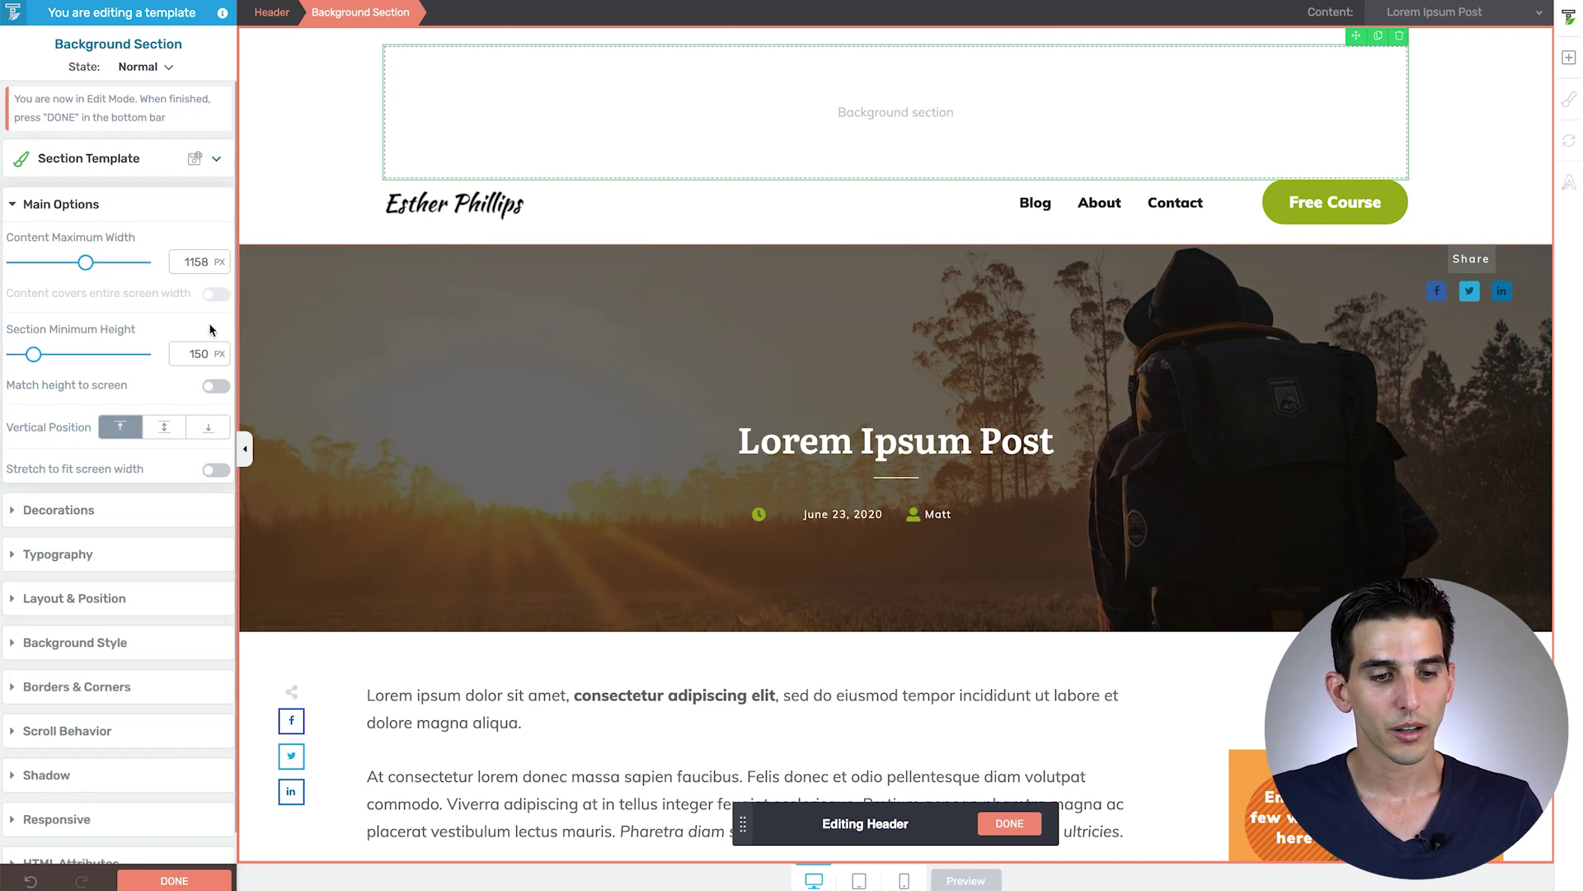
pyautogui.click(216, 469)
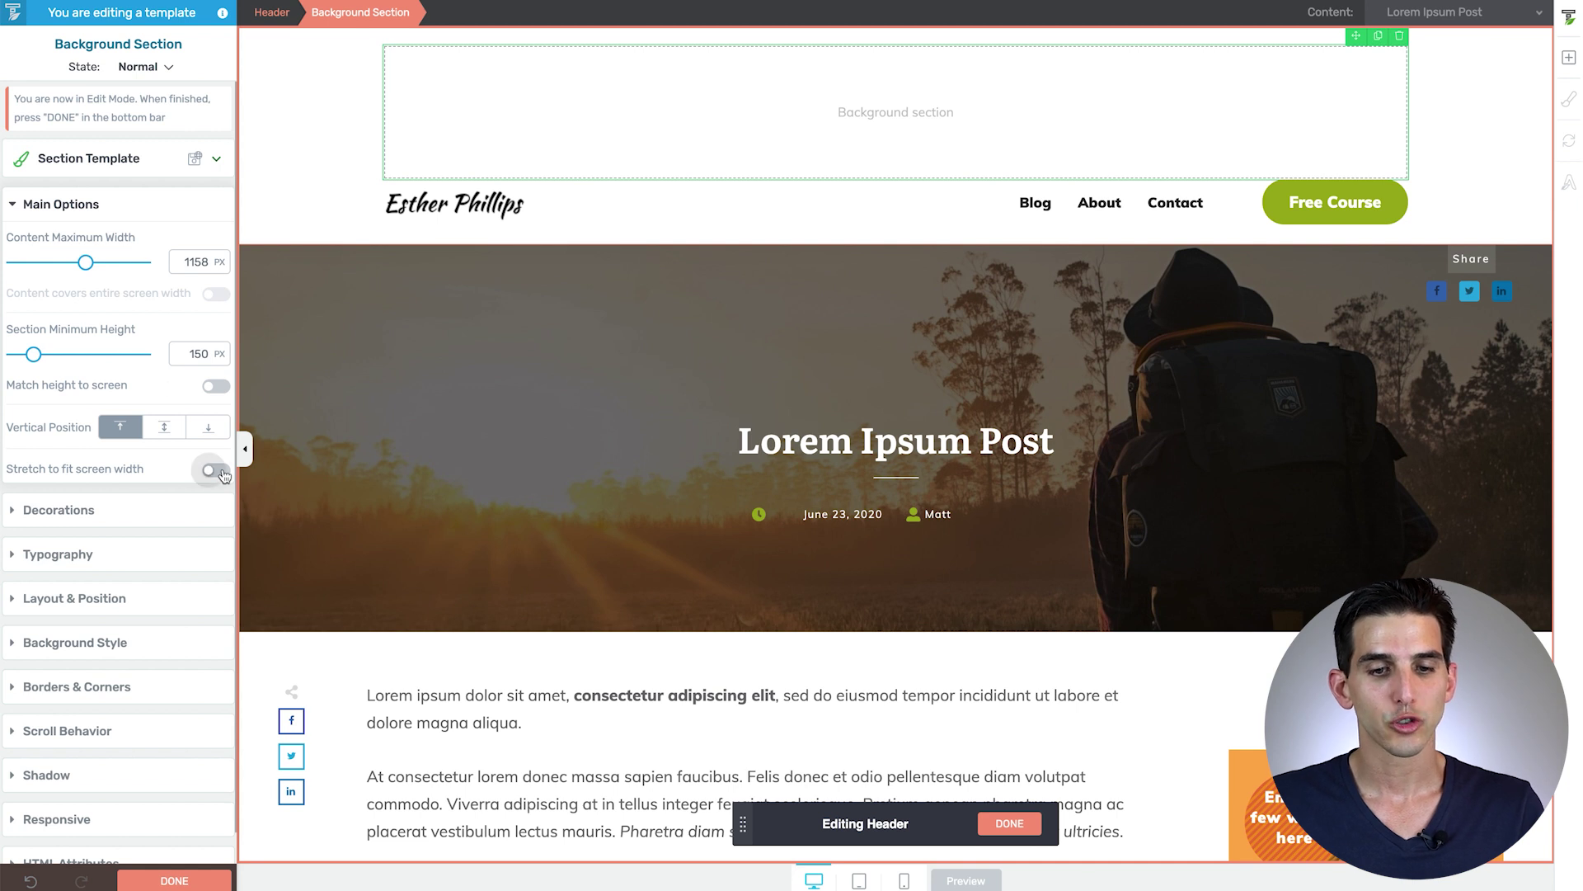
pyautogui.click(215, 294)
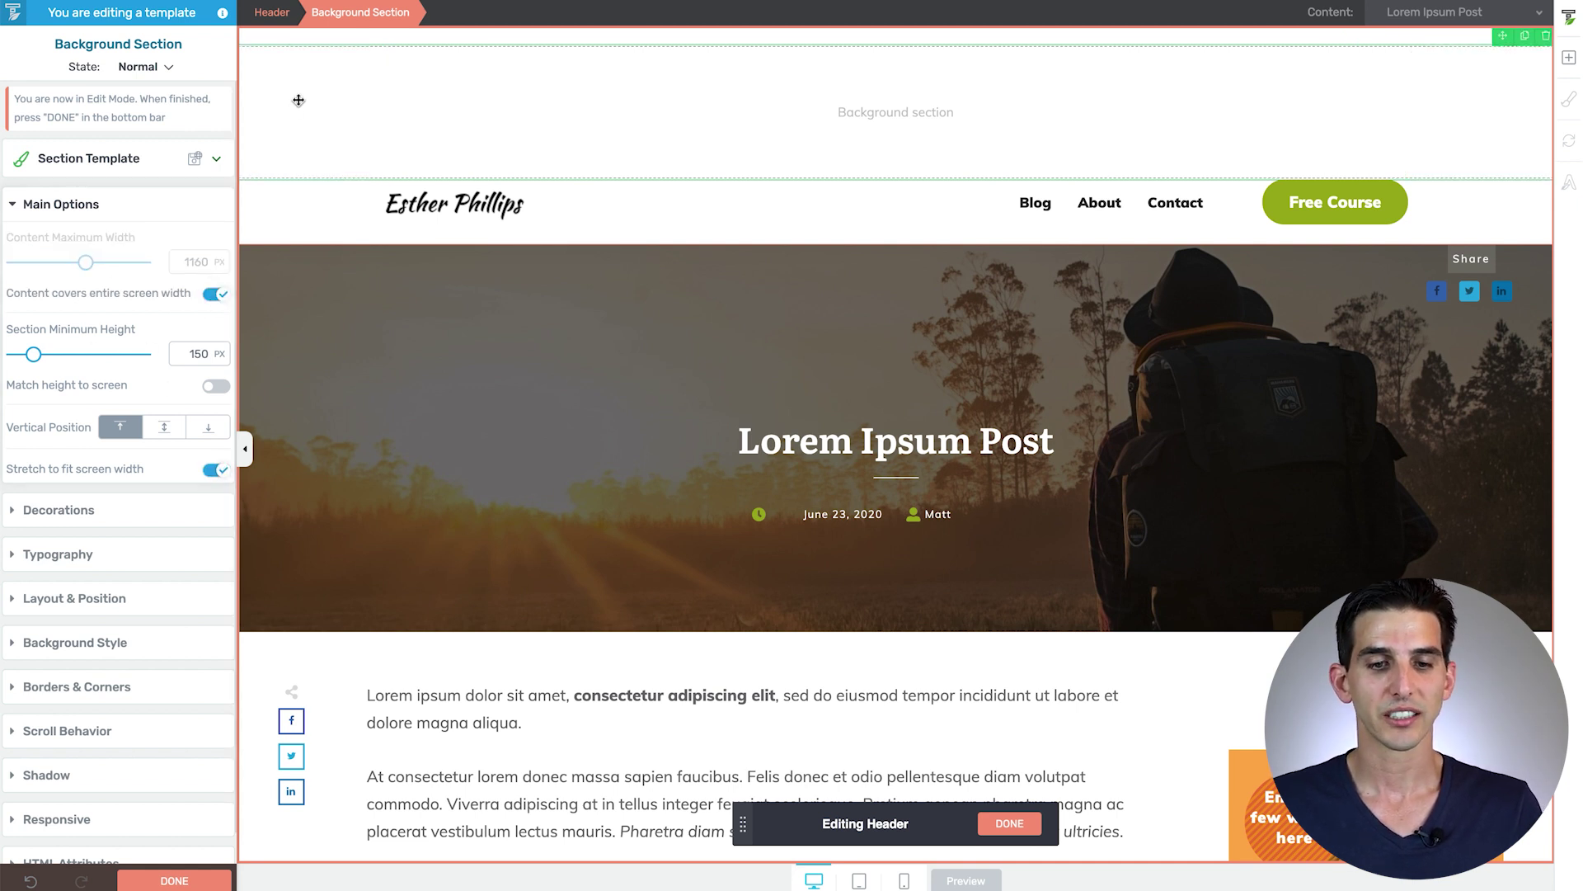
# Step: Set the background section's padding to 0 px on all sides and the header's top padding to 0 px
pyautogui.click(79, 600)
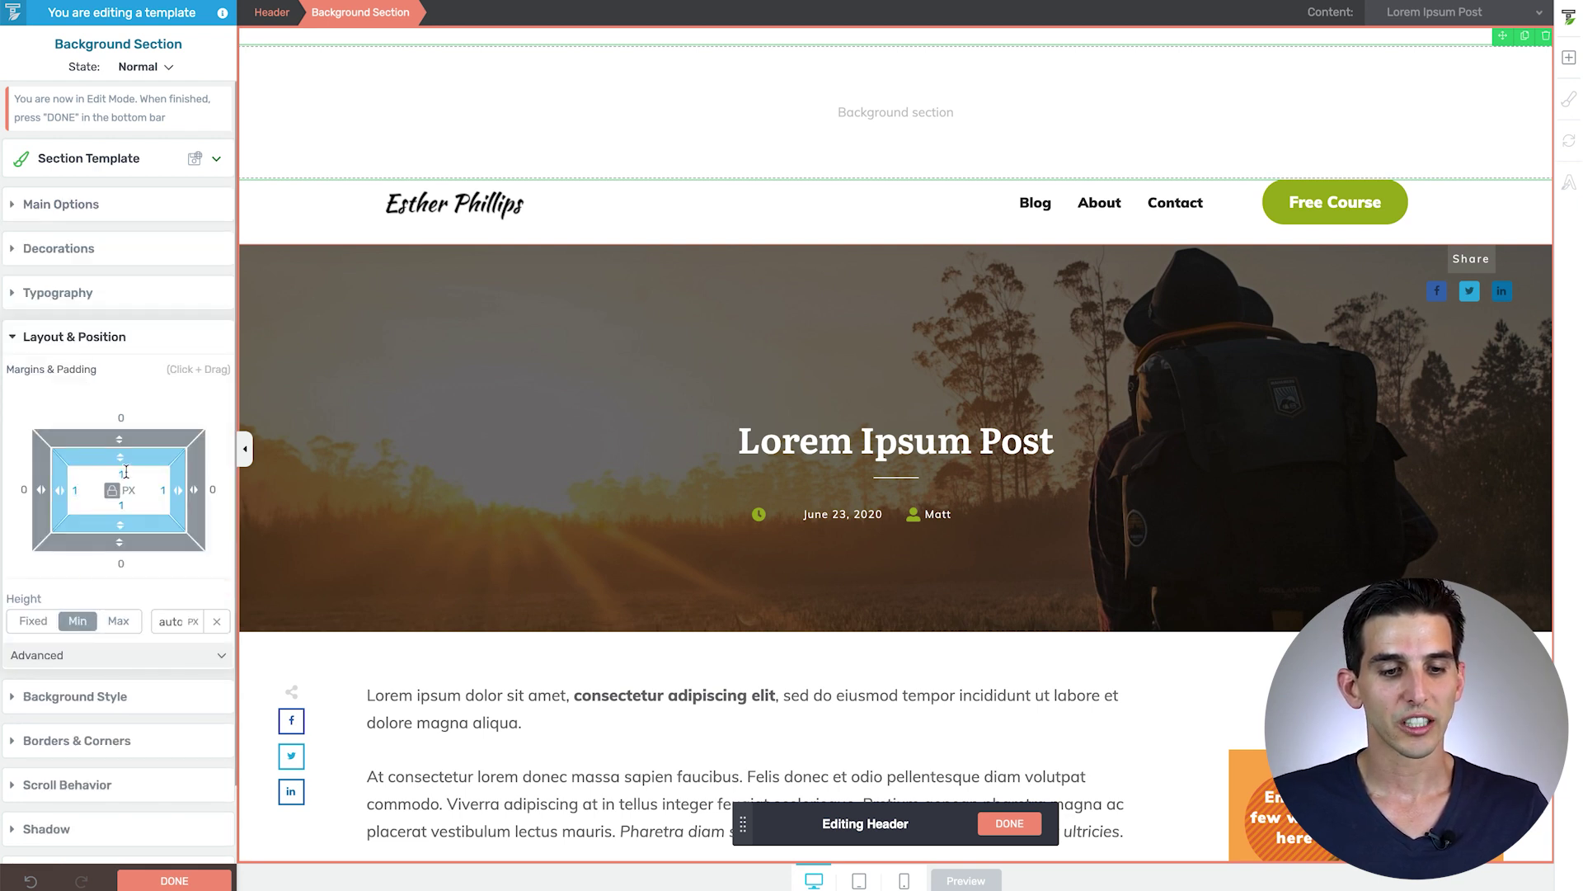
pyautogui.write('0')
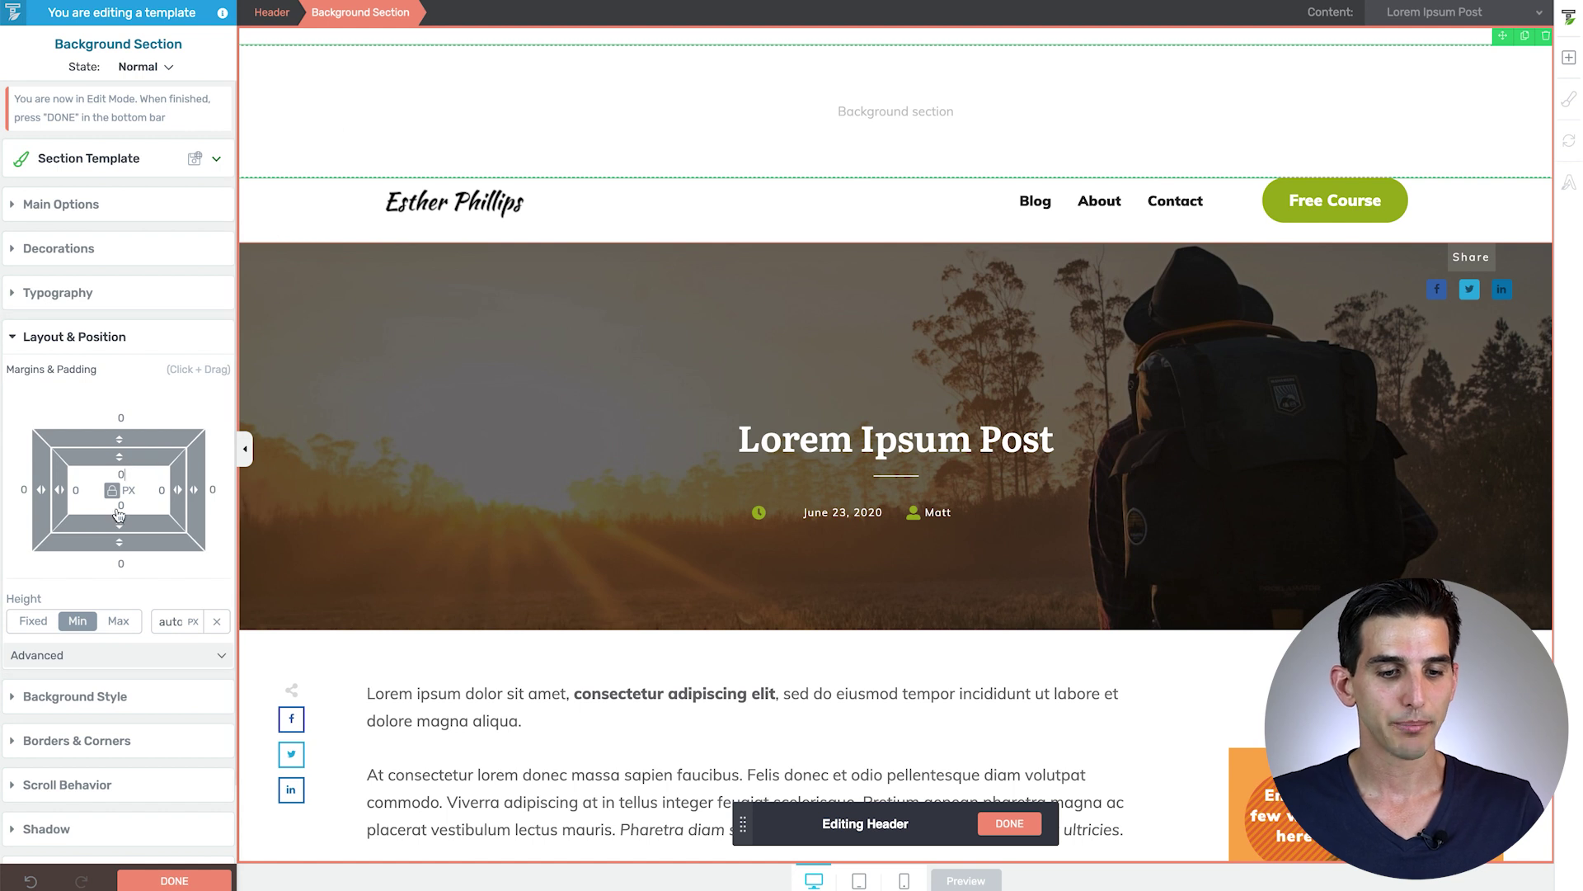
pyautogui.click(270, 14)
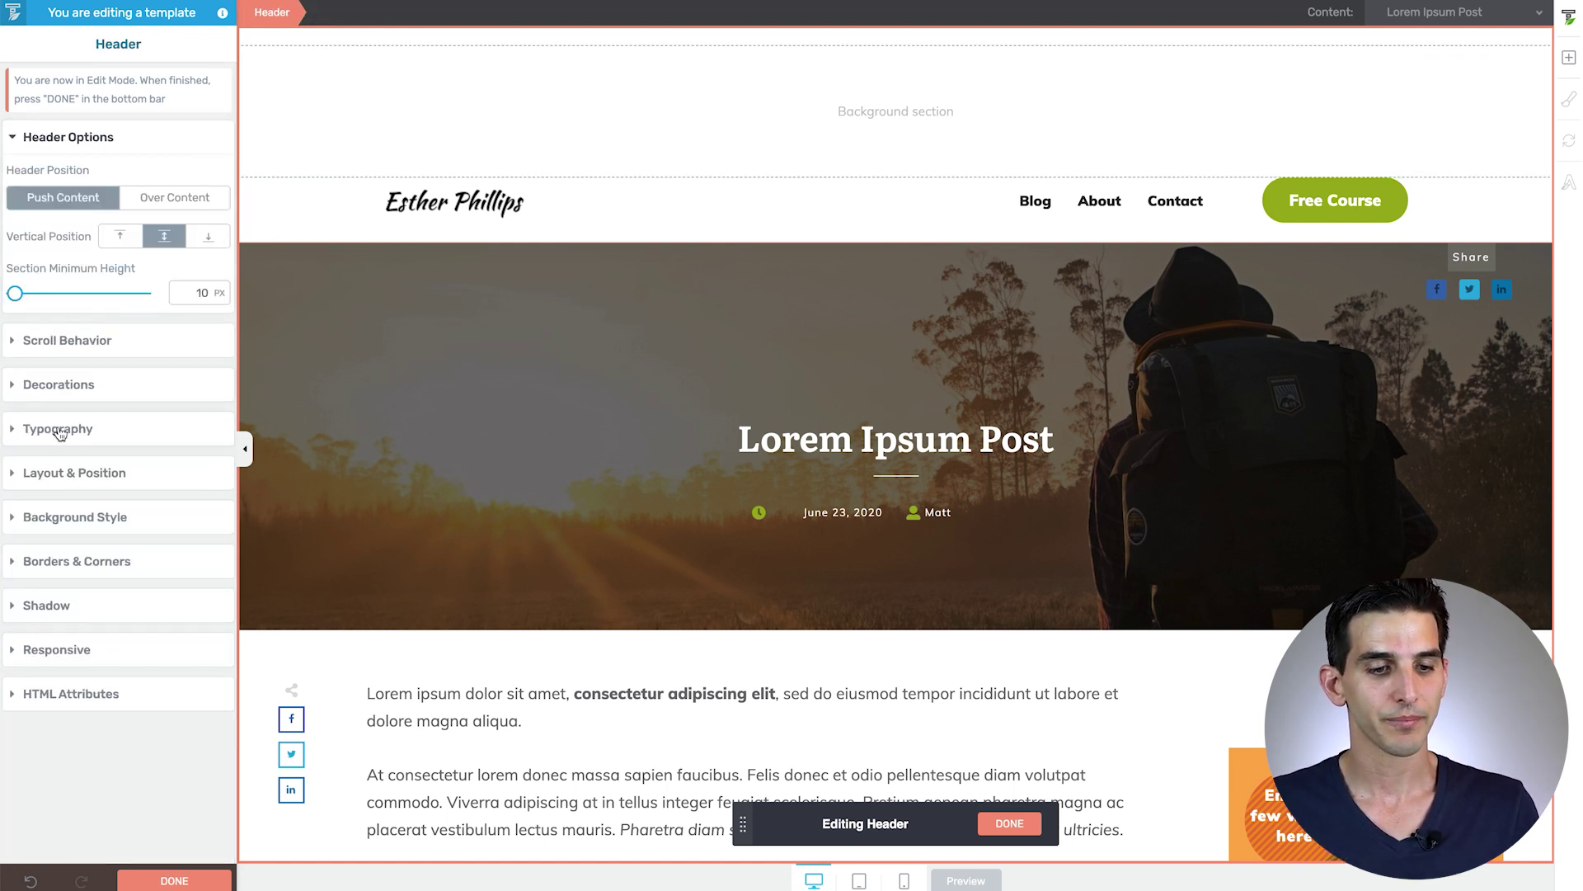
pyautogui.click(95, 472)
pyautogui.click(122, 450)
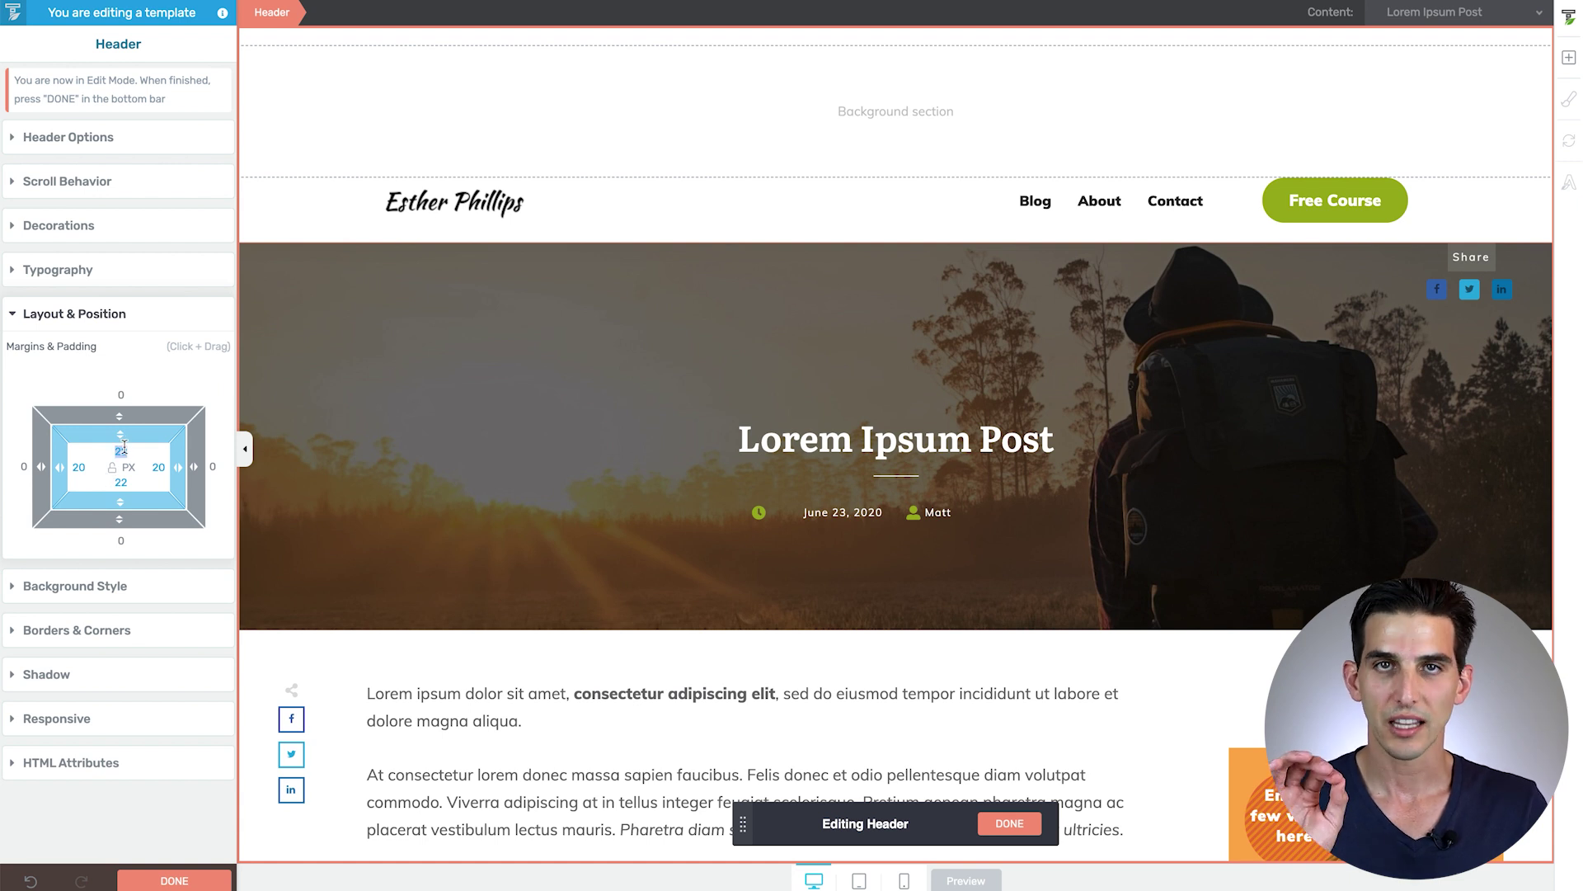
pyautogui.write('0')
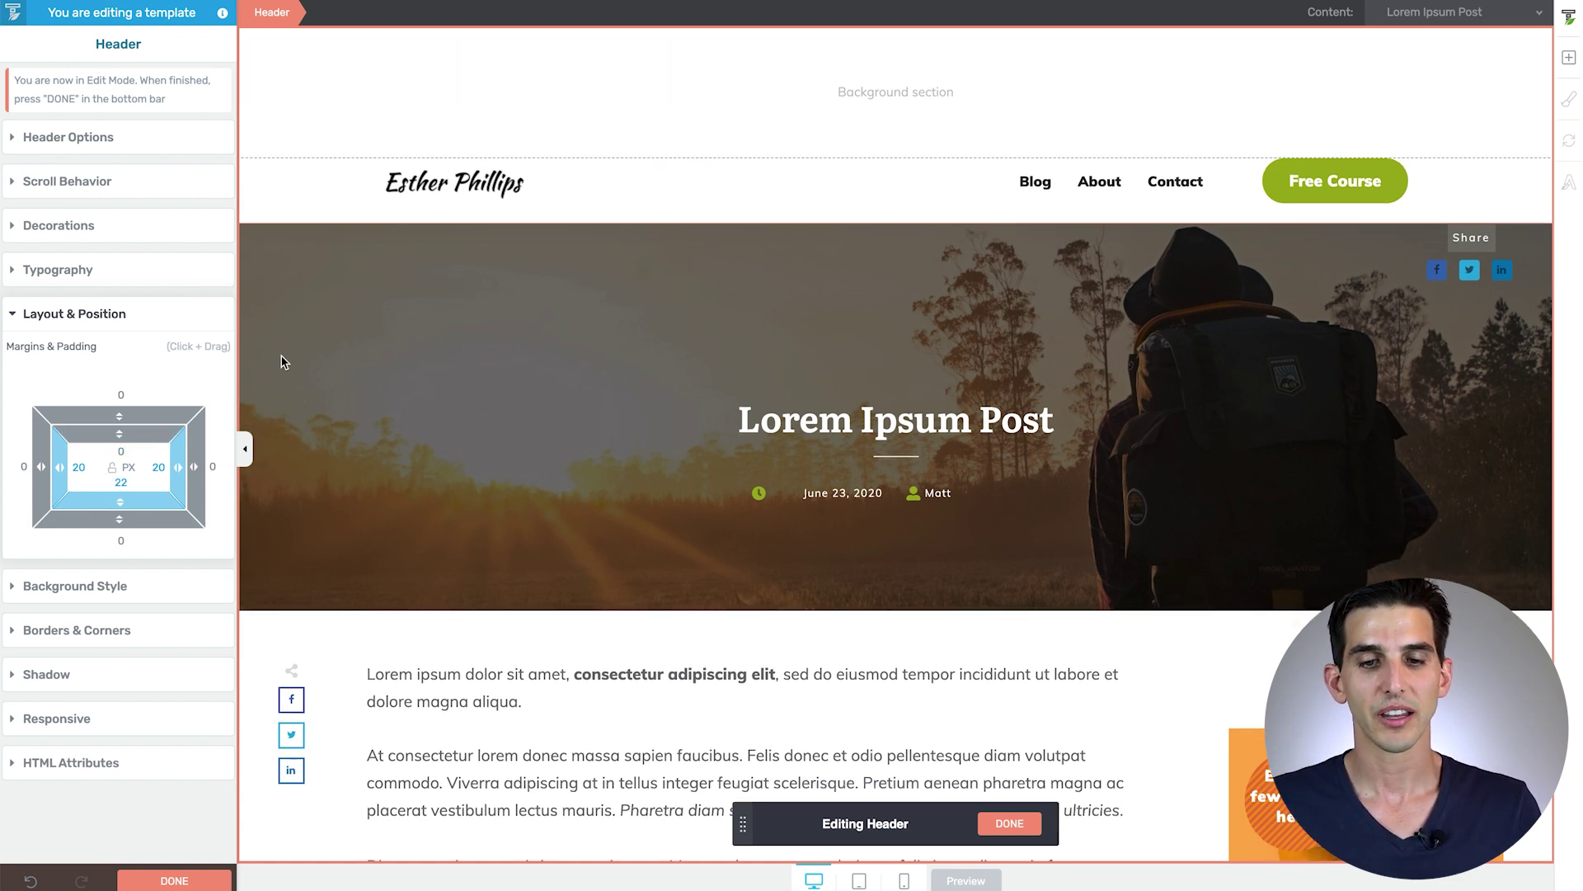
# Step: Give the header's background section a bottom margin of 22 px
pyautogui.click(437, 123)
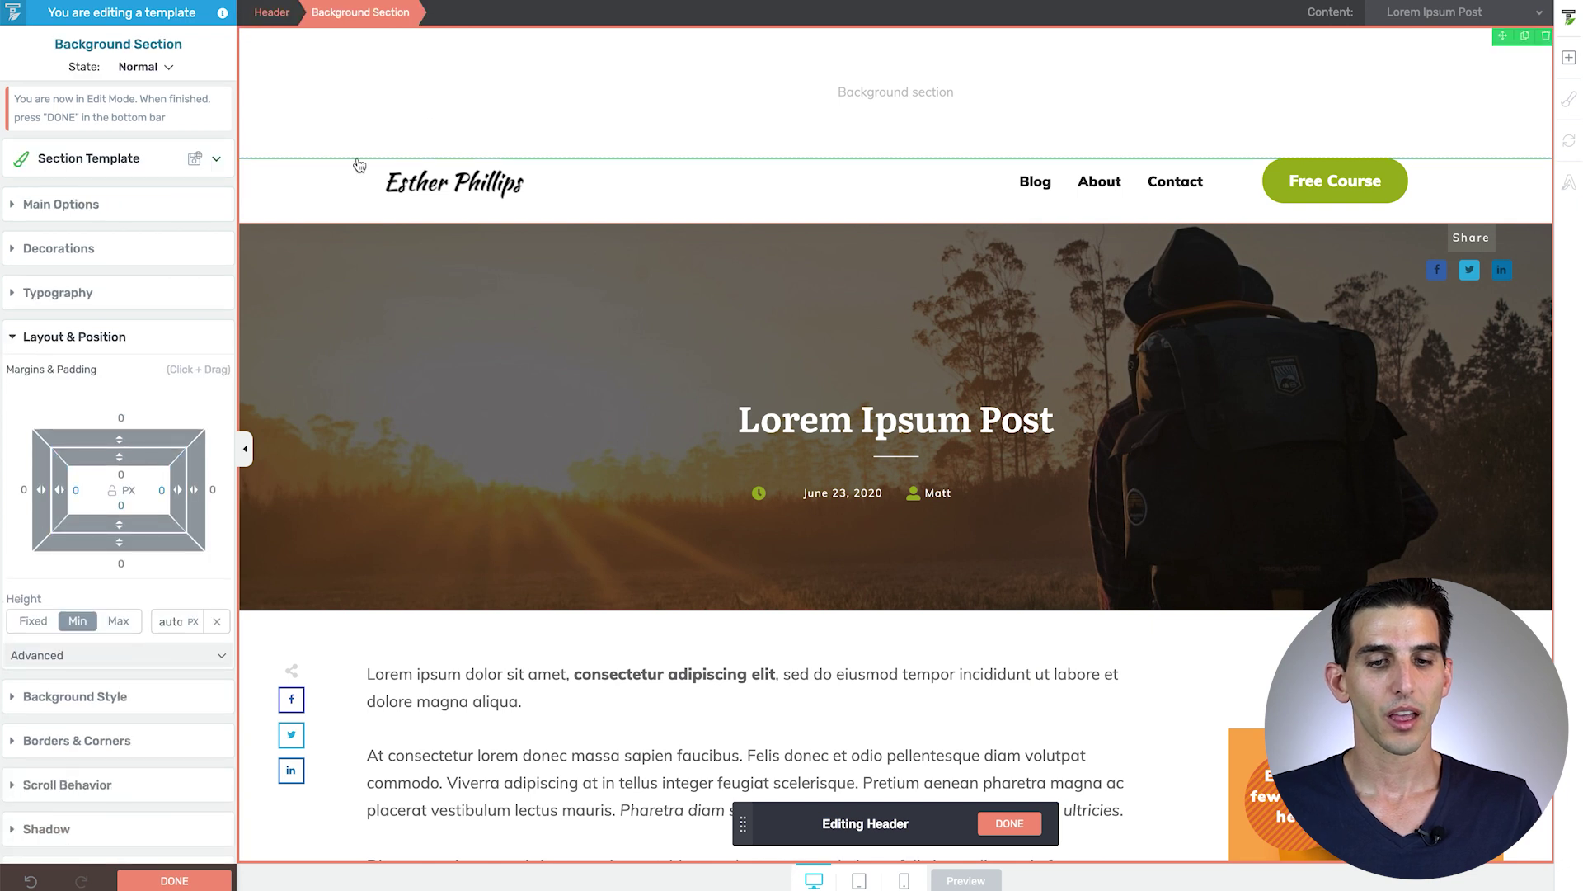
pyautogui.click(316, 202)
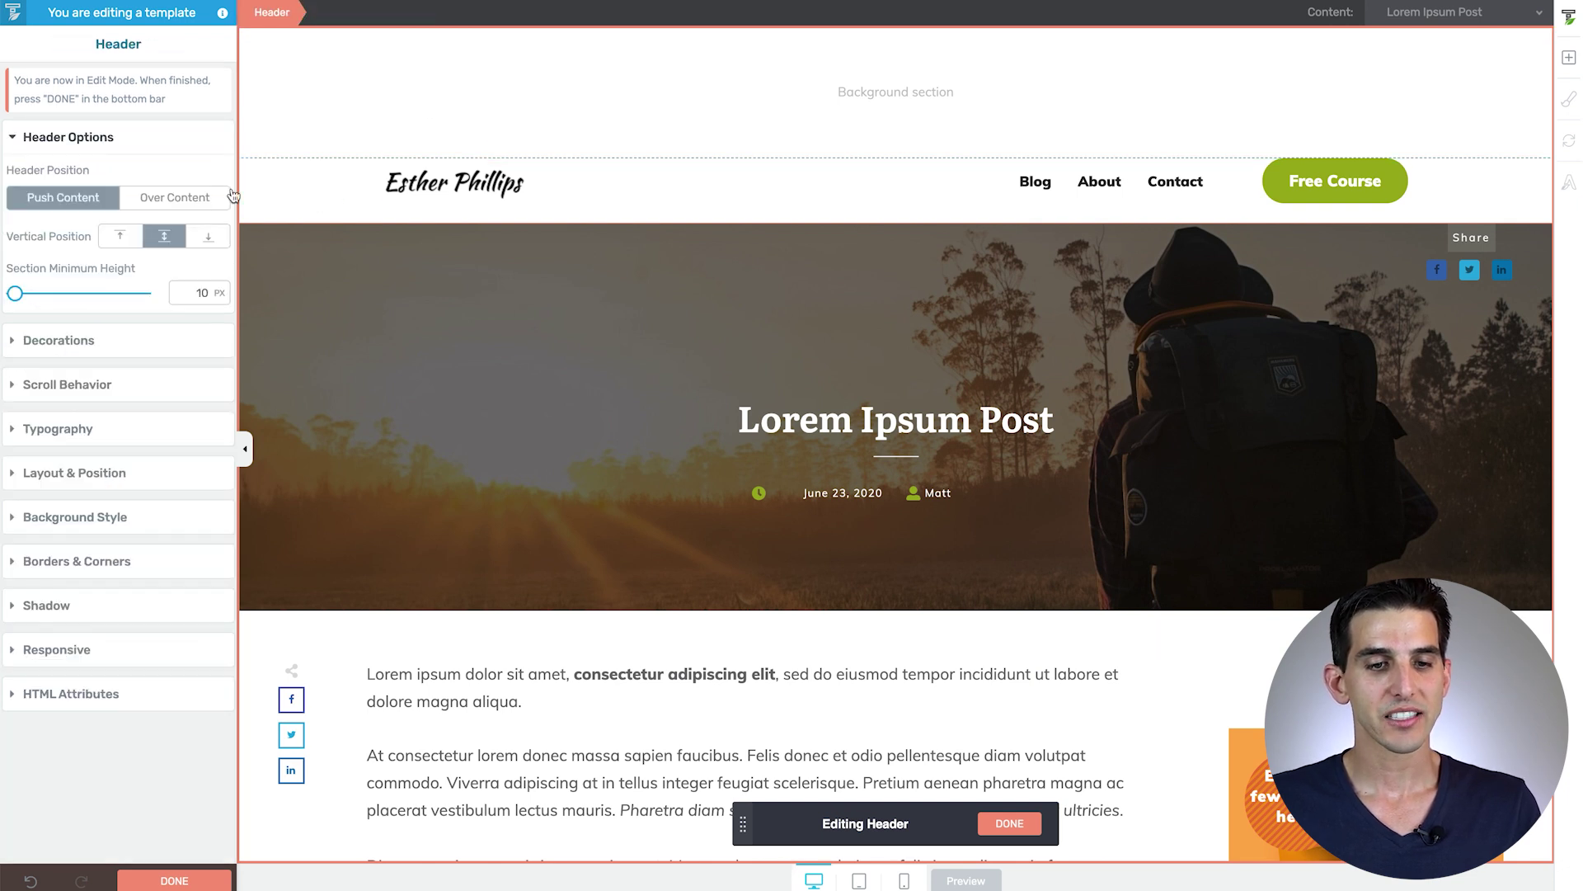
pyautogui.click(256, 95)
pyautogui.click(118, 563)
pyautogui.write('22')
pyautogui.press('Return')
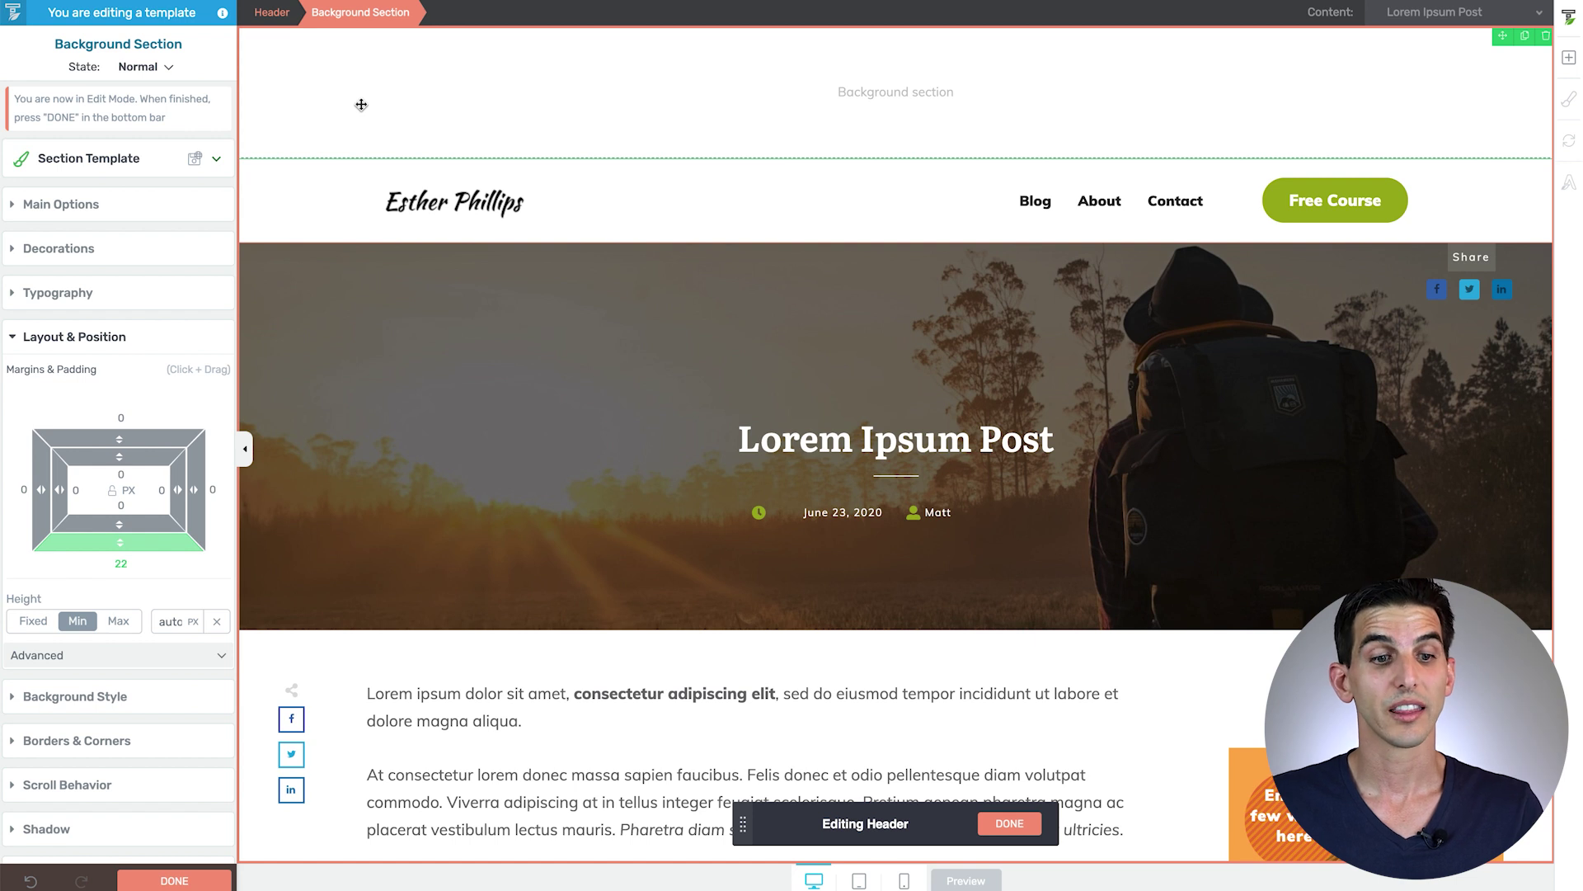
# Step: Set the background section's minimum height to 60 px
pyautogui.click(71, 208)
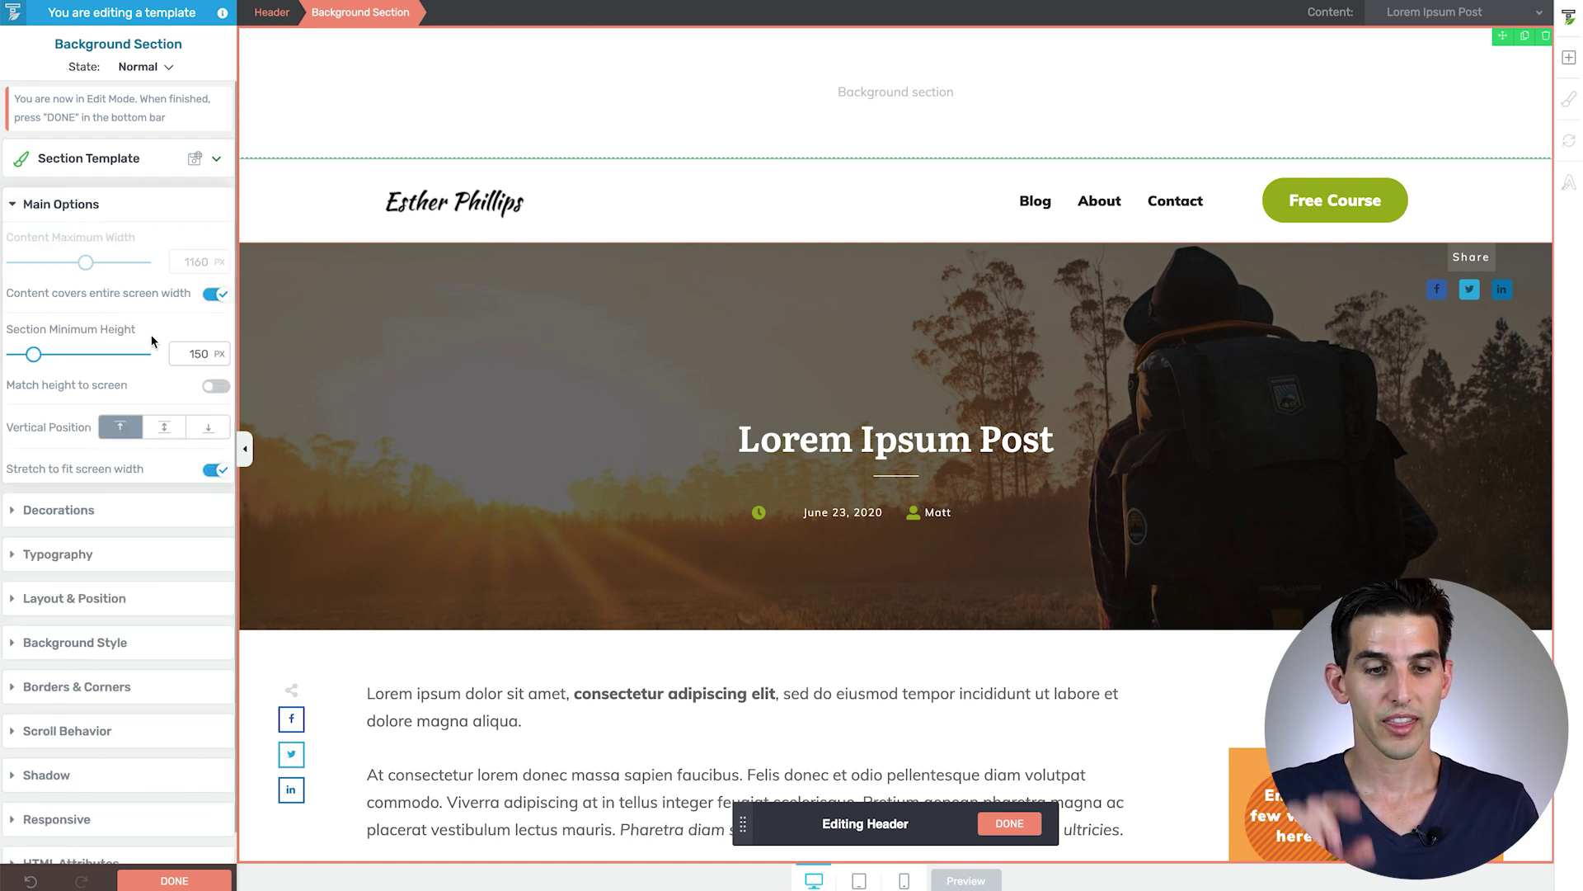
pyautogui.doubleClick(189, 347)
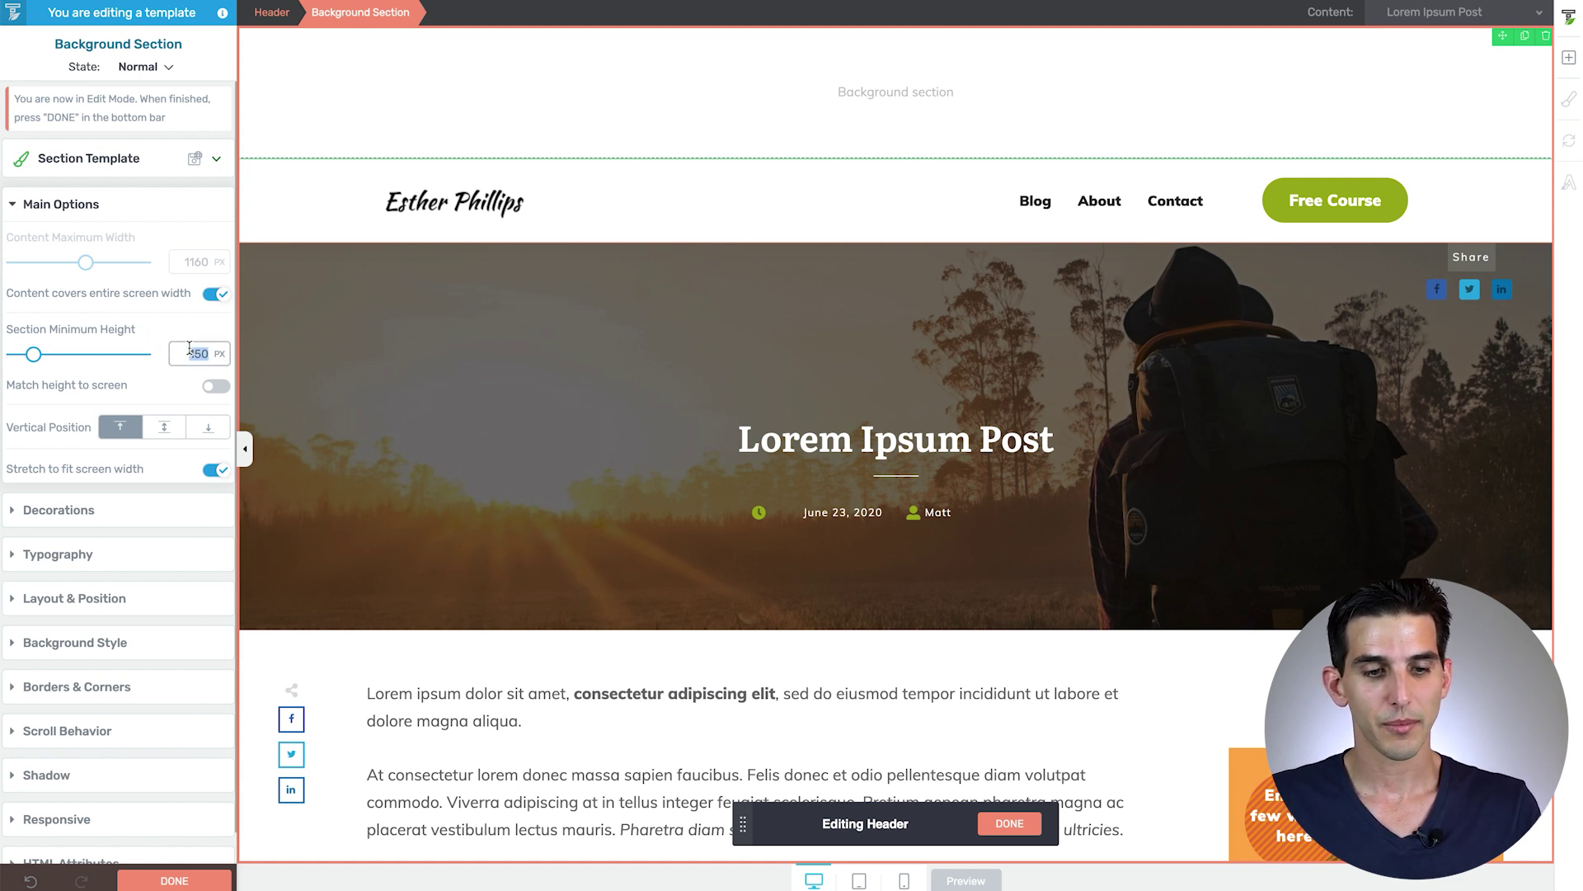
pyautogui.write('60')
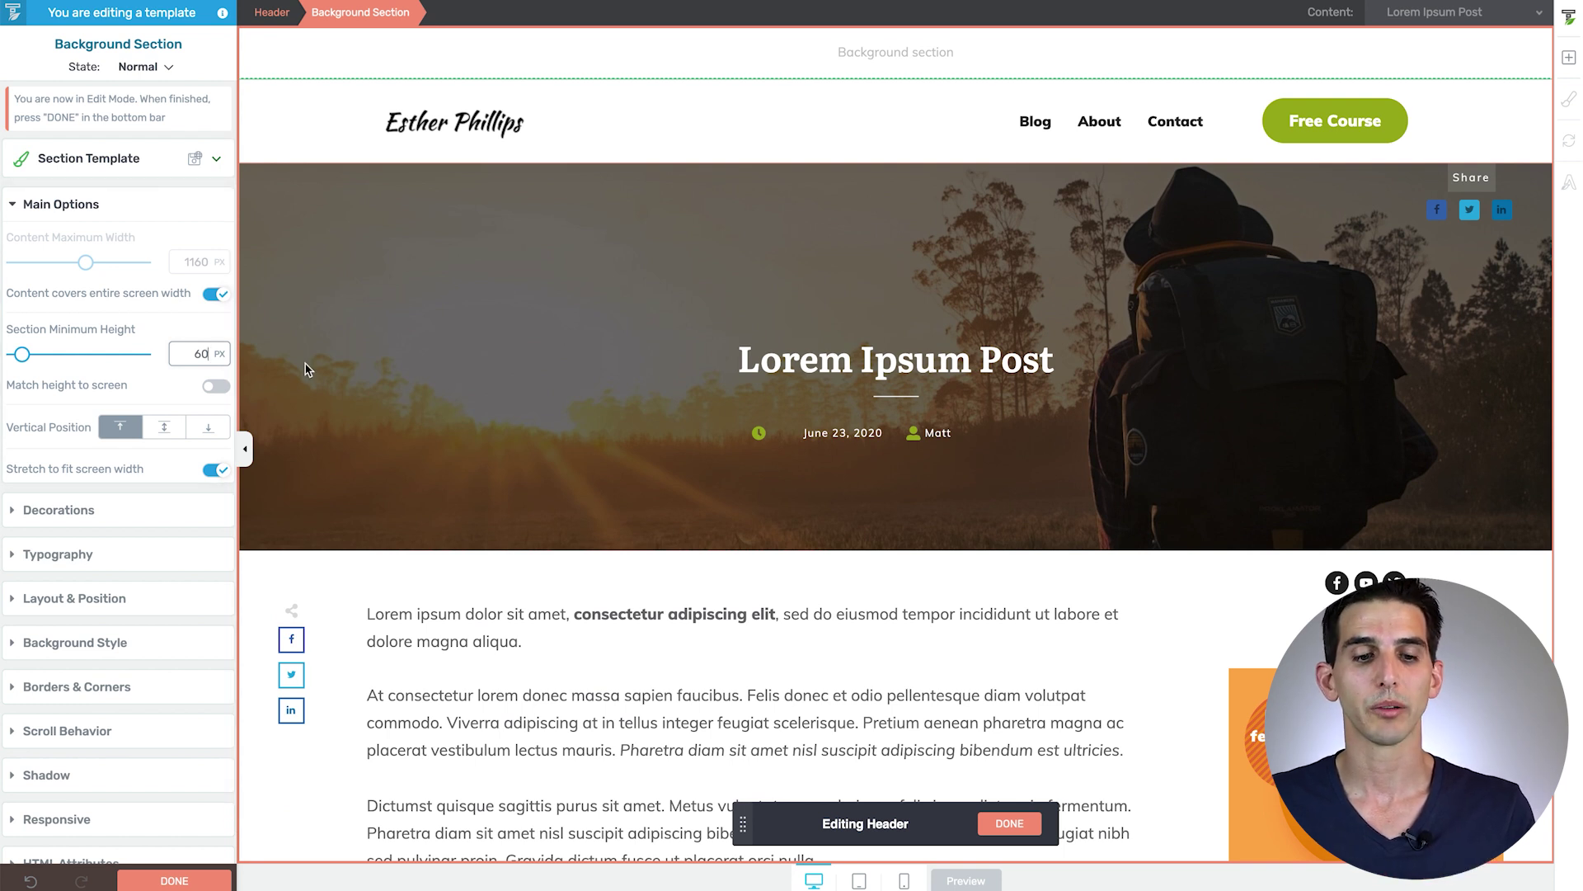
# Step: Fill the background section with the theme's Main Accent green, #9cae18
pyautogui.click(99, 654)
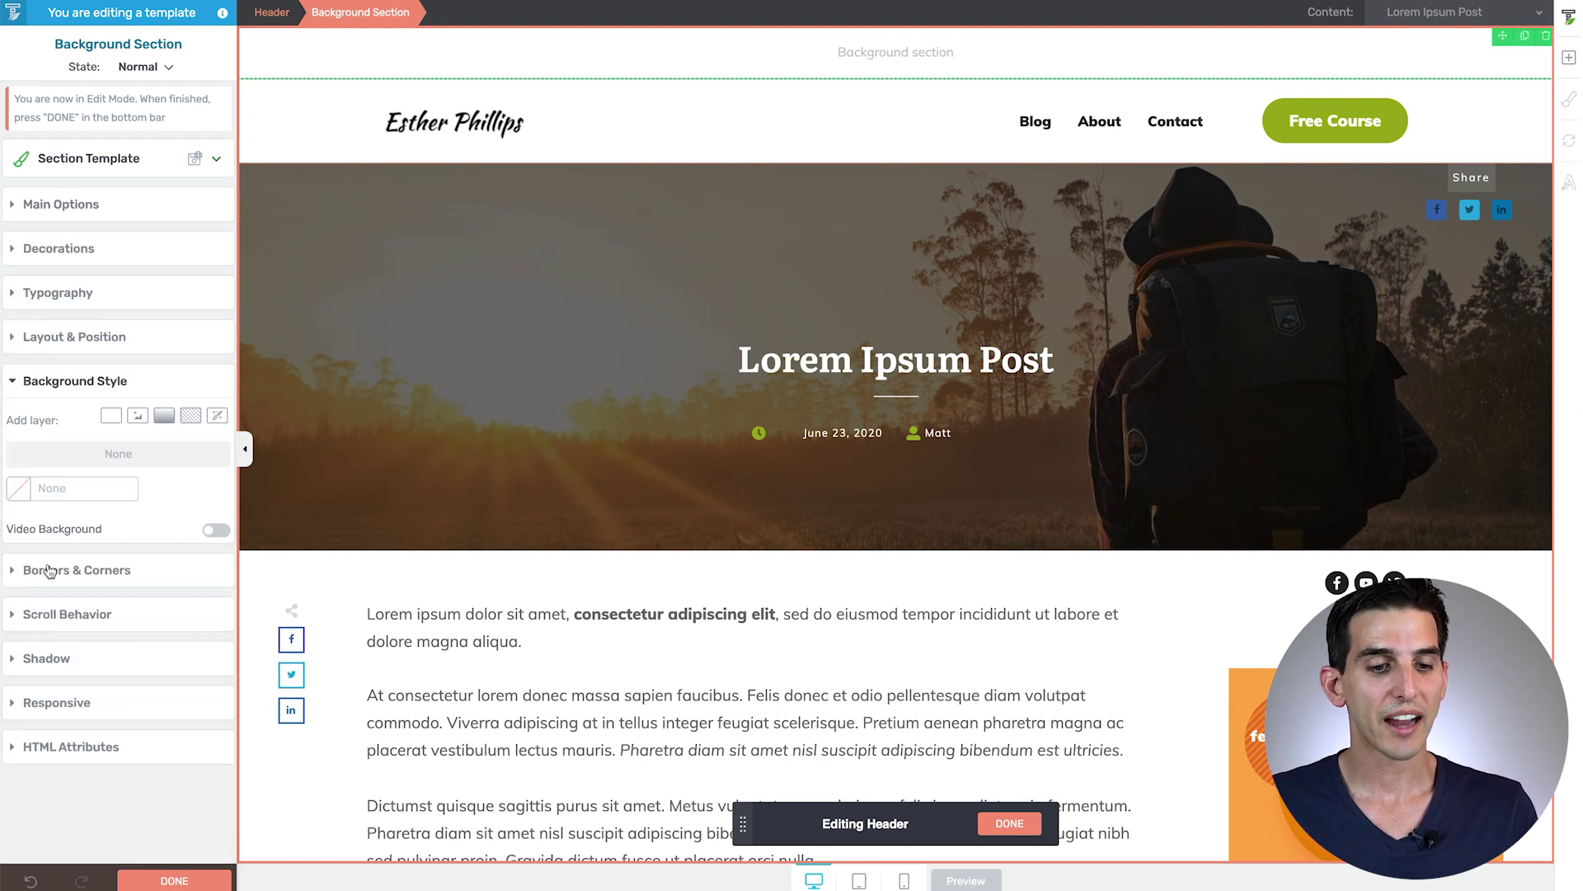
pyautogui.click(18, 488)
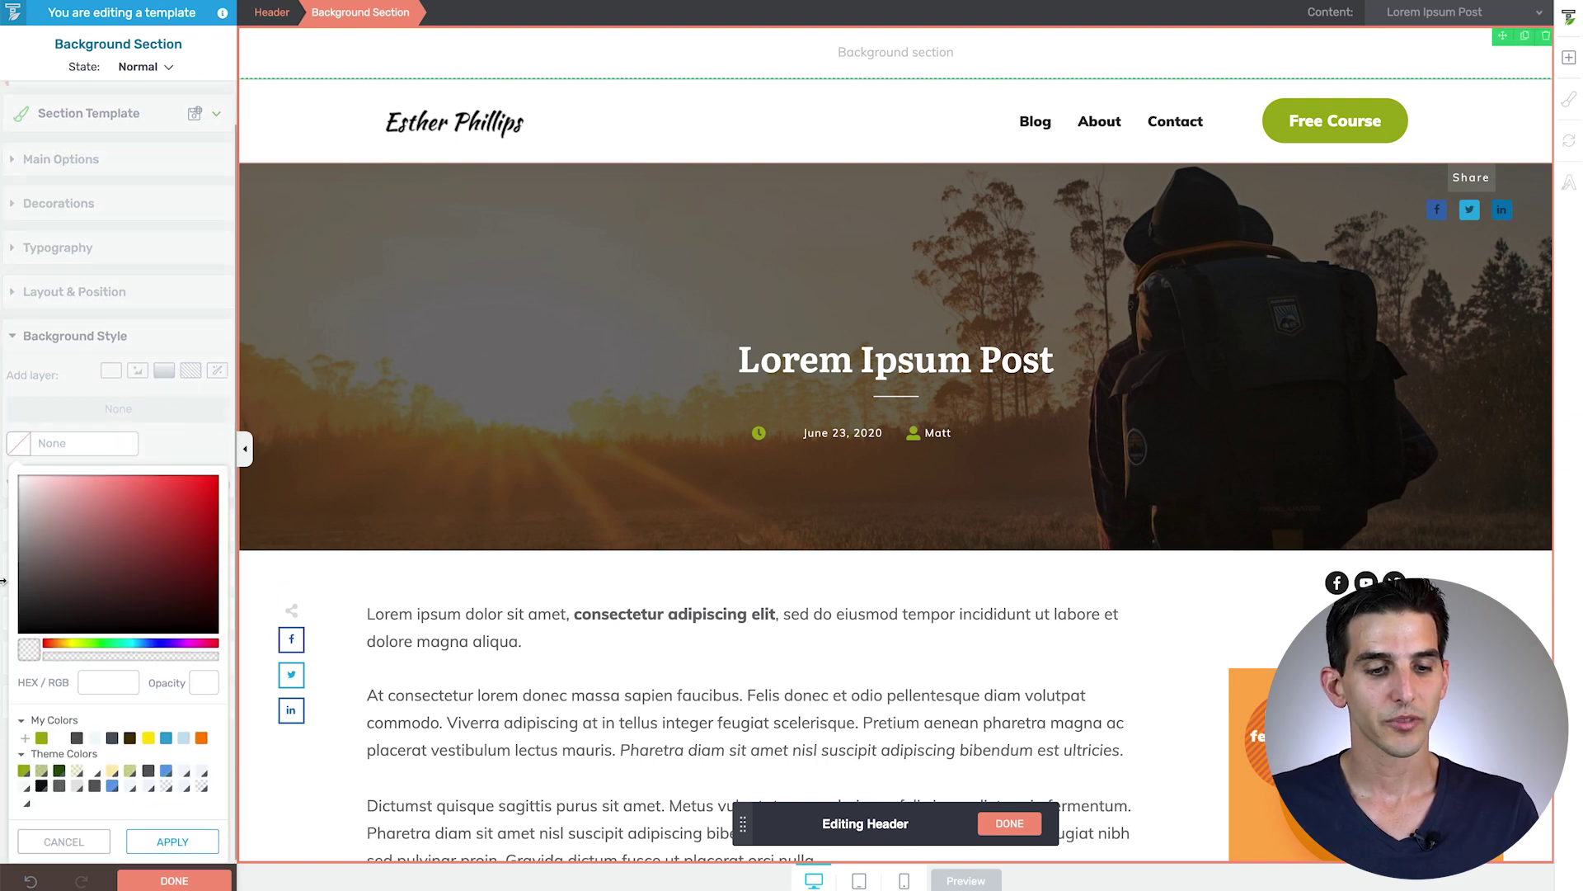
pyautogui.click(22, 772)
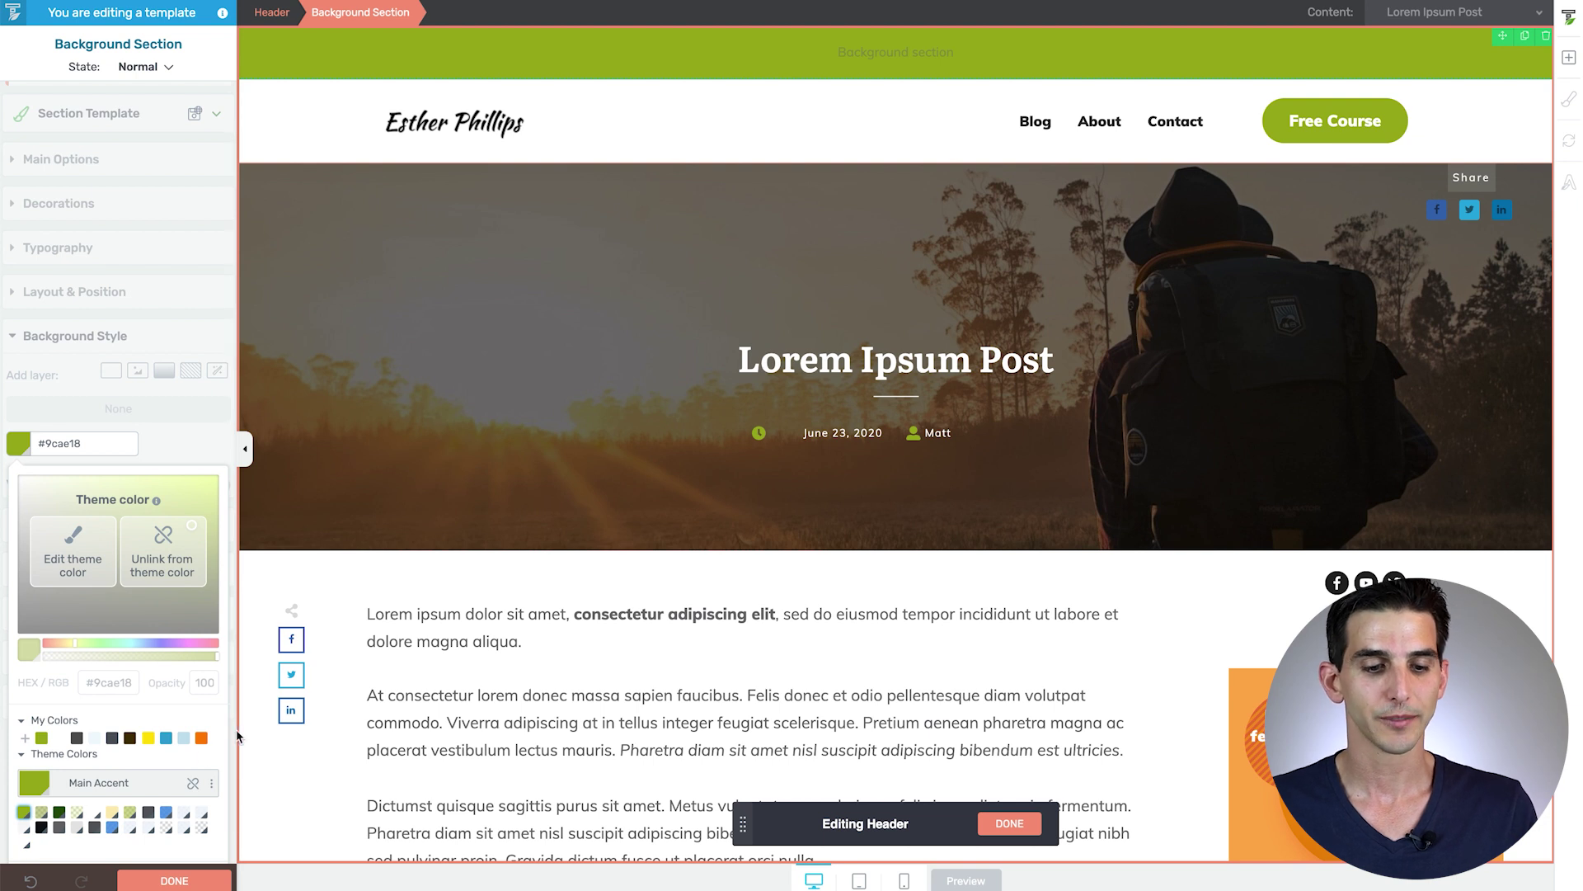
pyautogui.scroll(-1, 149, 792)
pyautogui.click(173, 840)
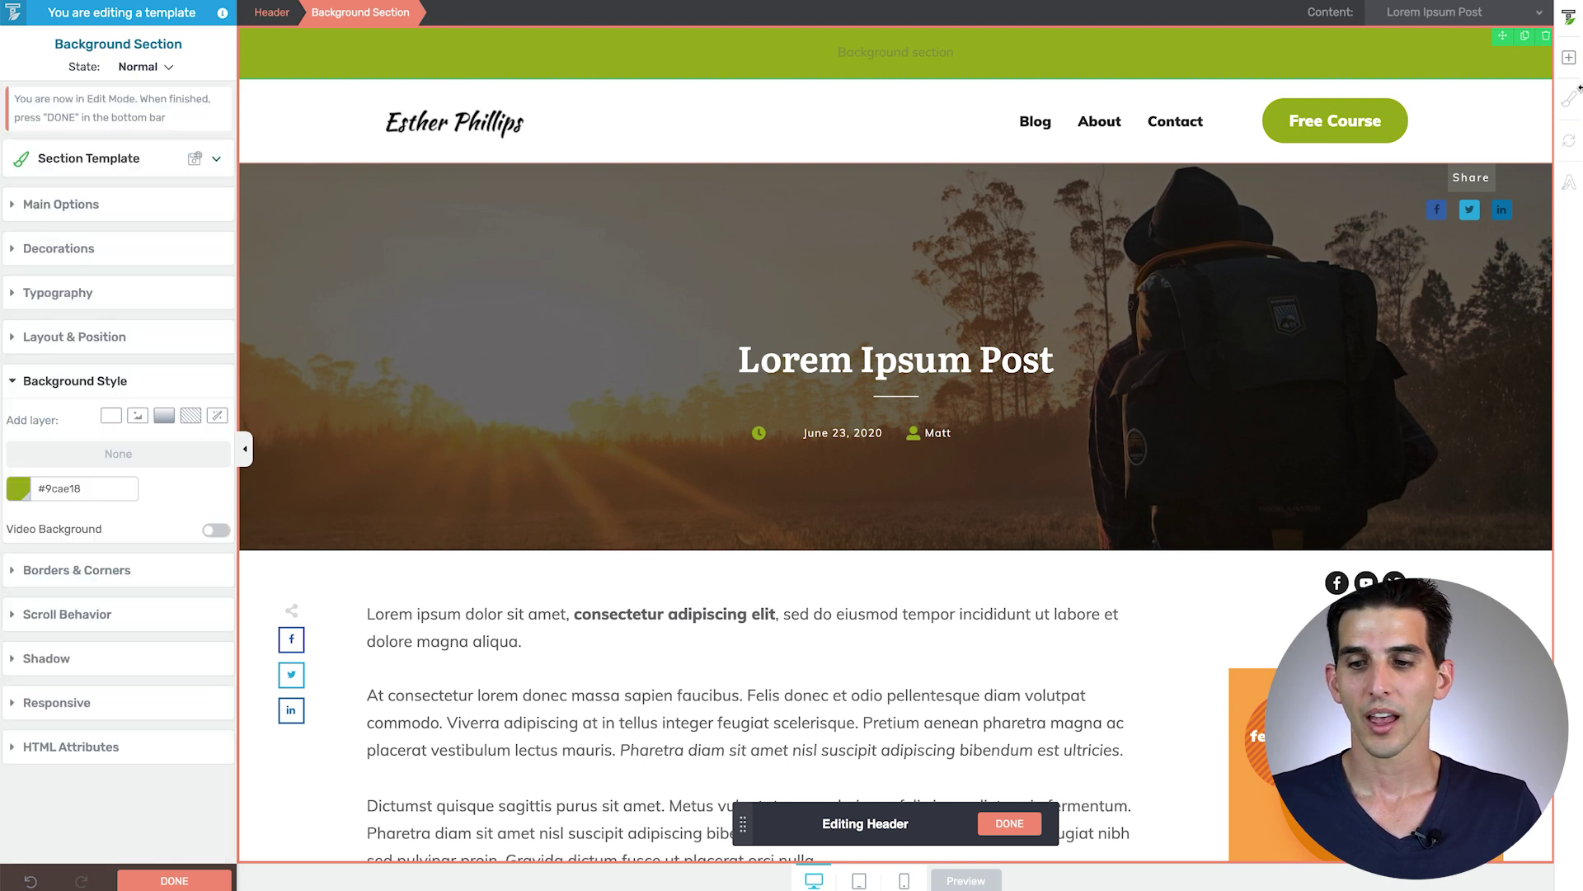
# Step: Add a text element inside the green background section at the top of the header and centre its text
pyautogui.click(1569, 57)
pyautogui.click(1433, 36)
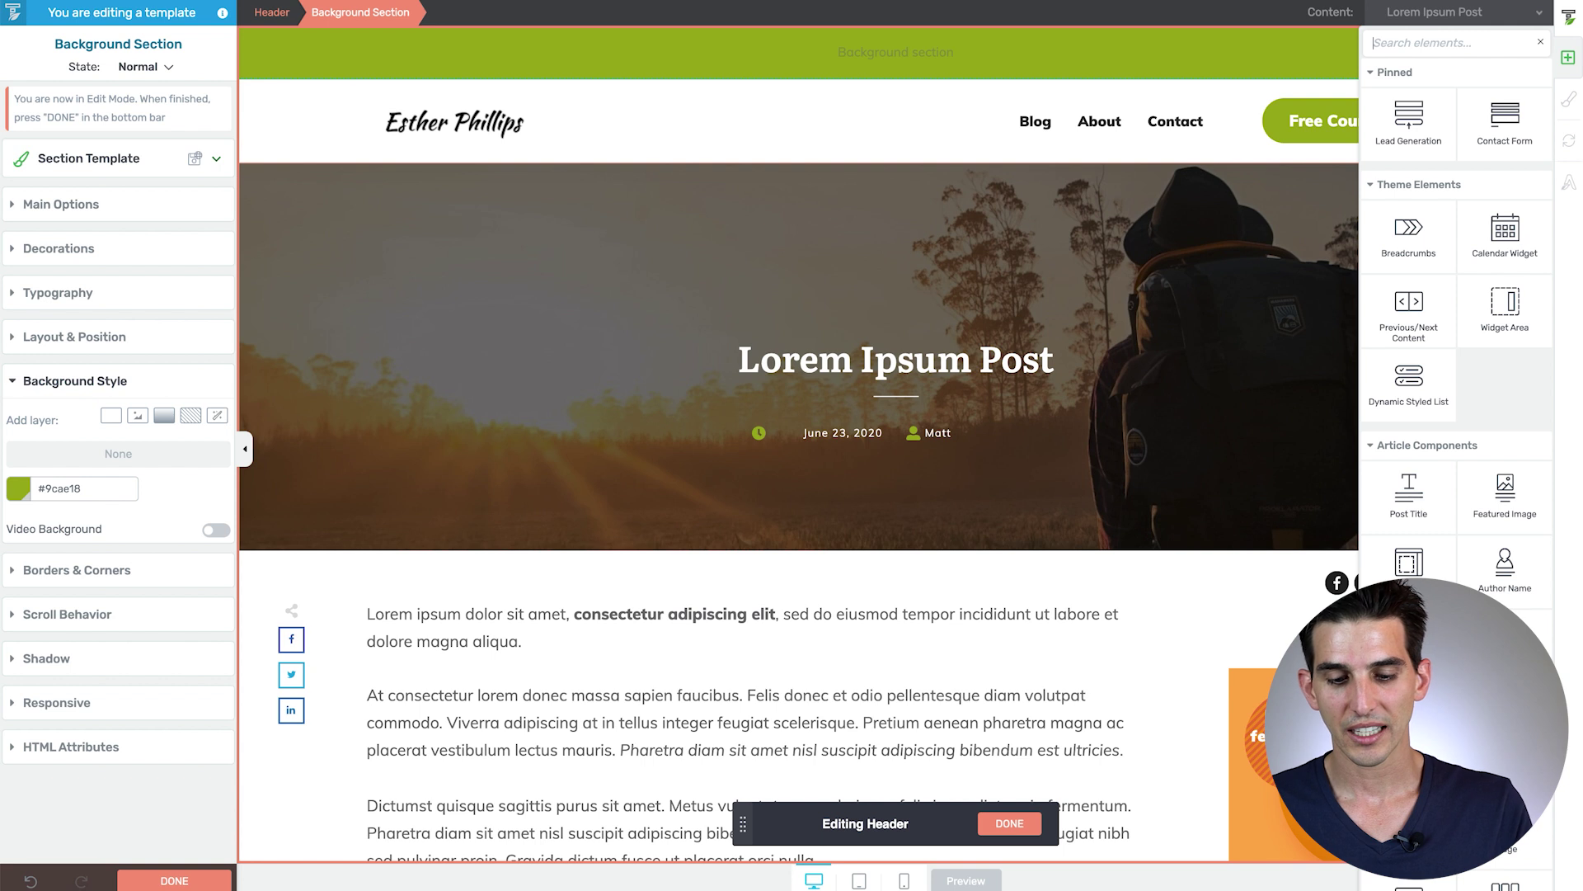
pyautogui.write('text')
pyautogui.moveTo(1389, 240); pyautogui.dragTo(986, 59)
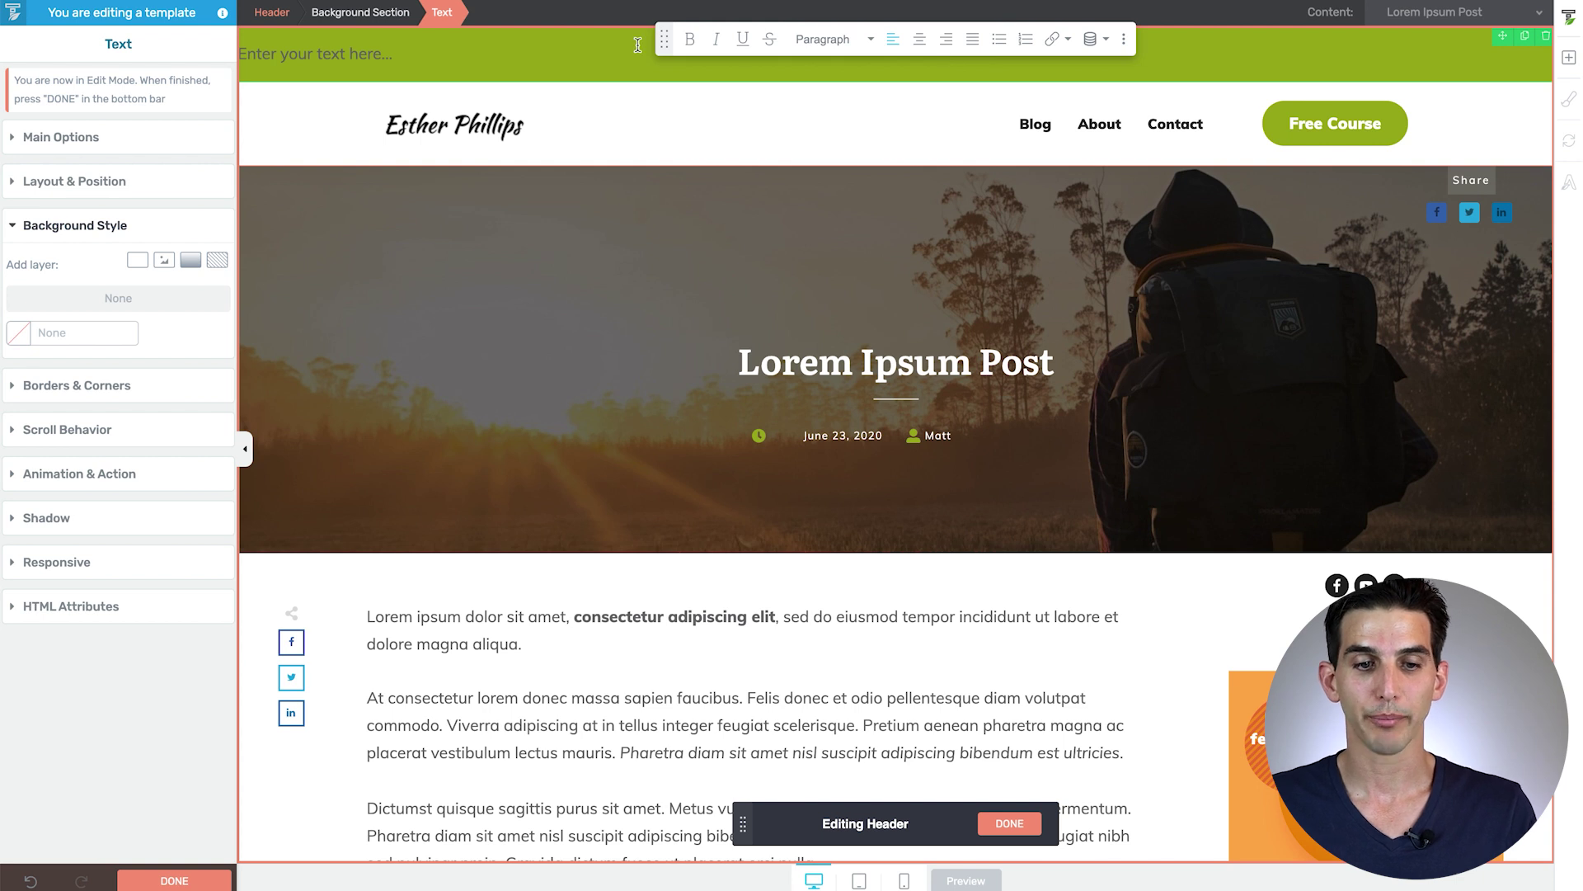
pyautogui.click(920, 38)
# Step: Set the bar text's colour to the theme white, #ffffff, and its font size to 27 px
pyautogui.click(107, 141)
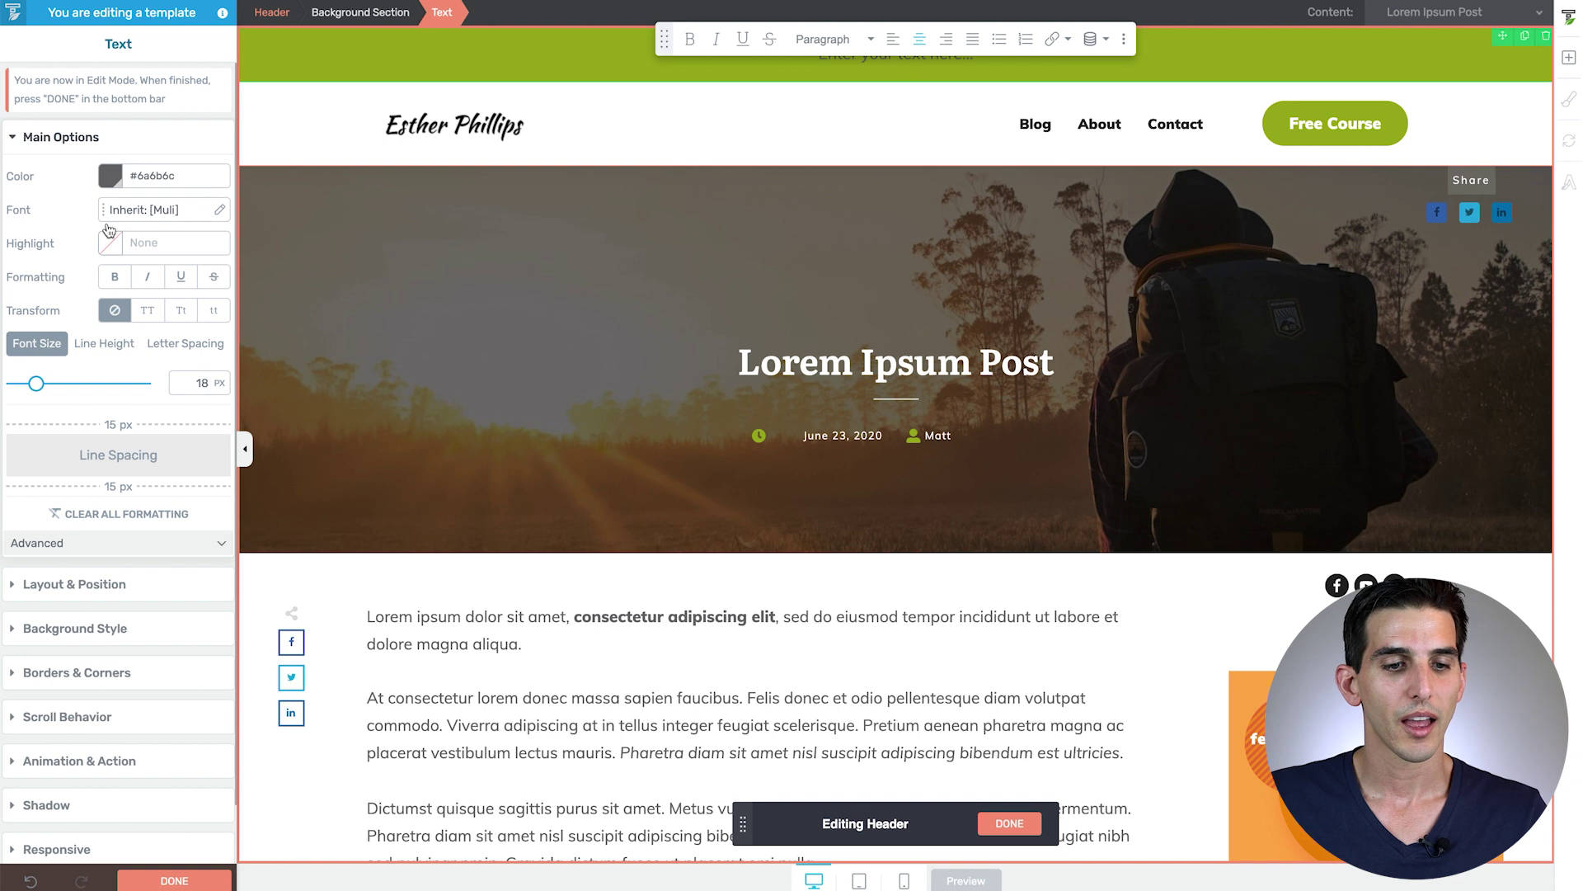
pyautogui.click(111, 178)
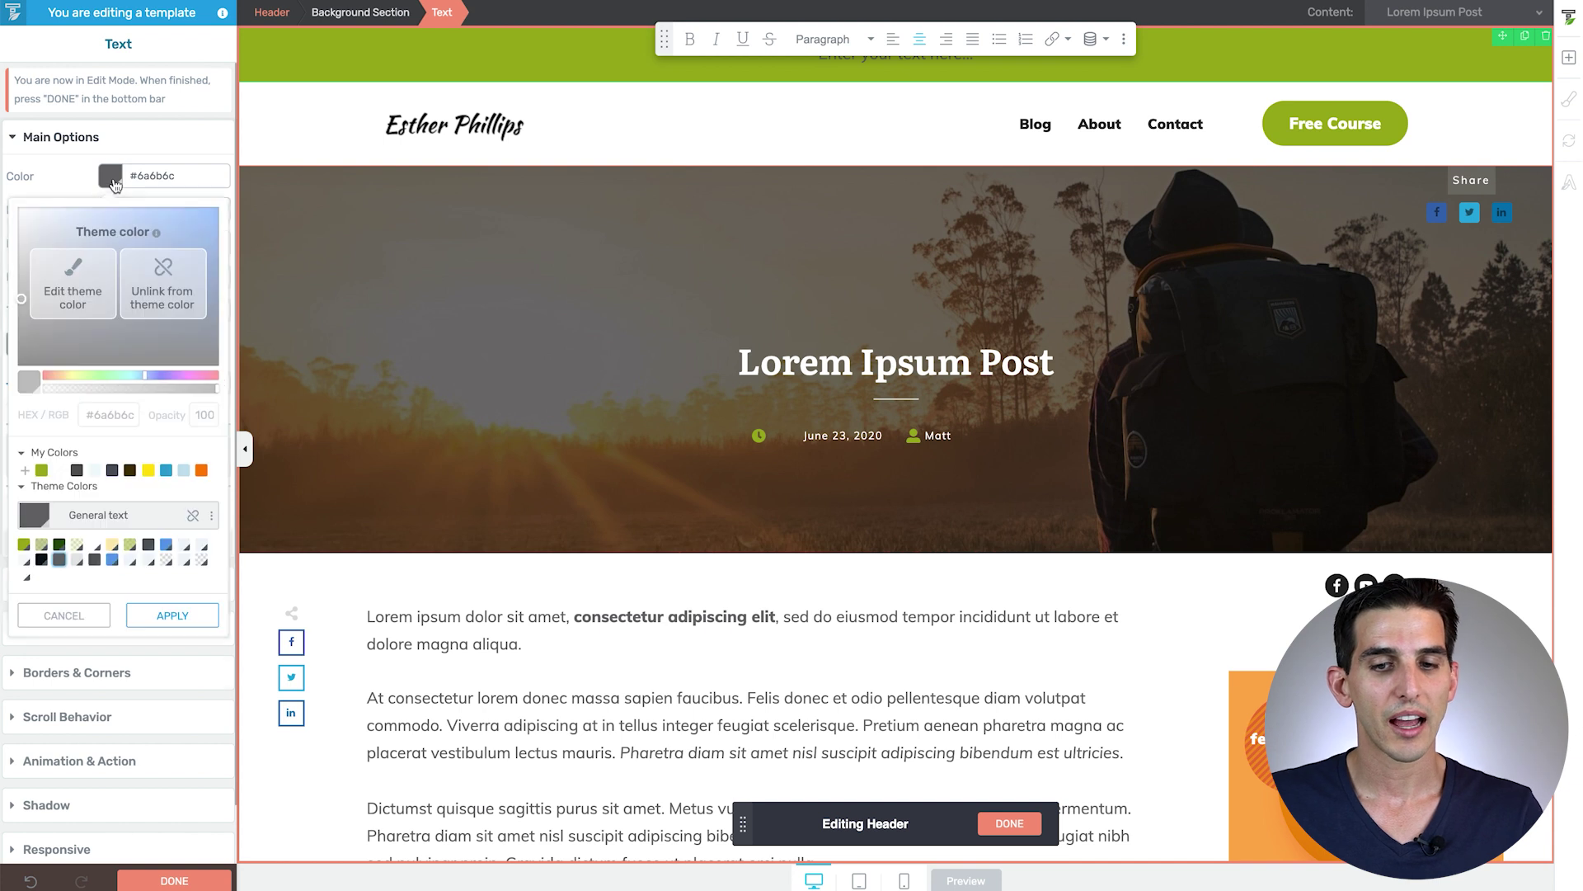
pyautogui.click(26, 577)
pyautogui.click(172, 615)
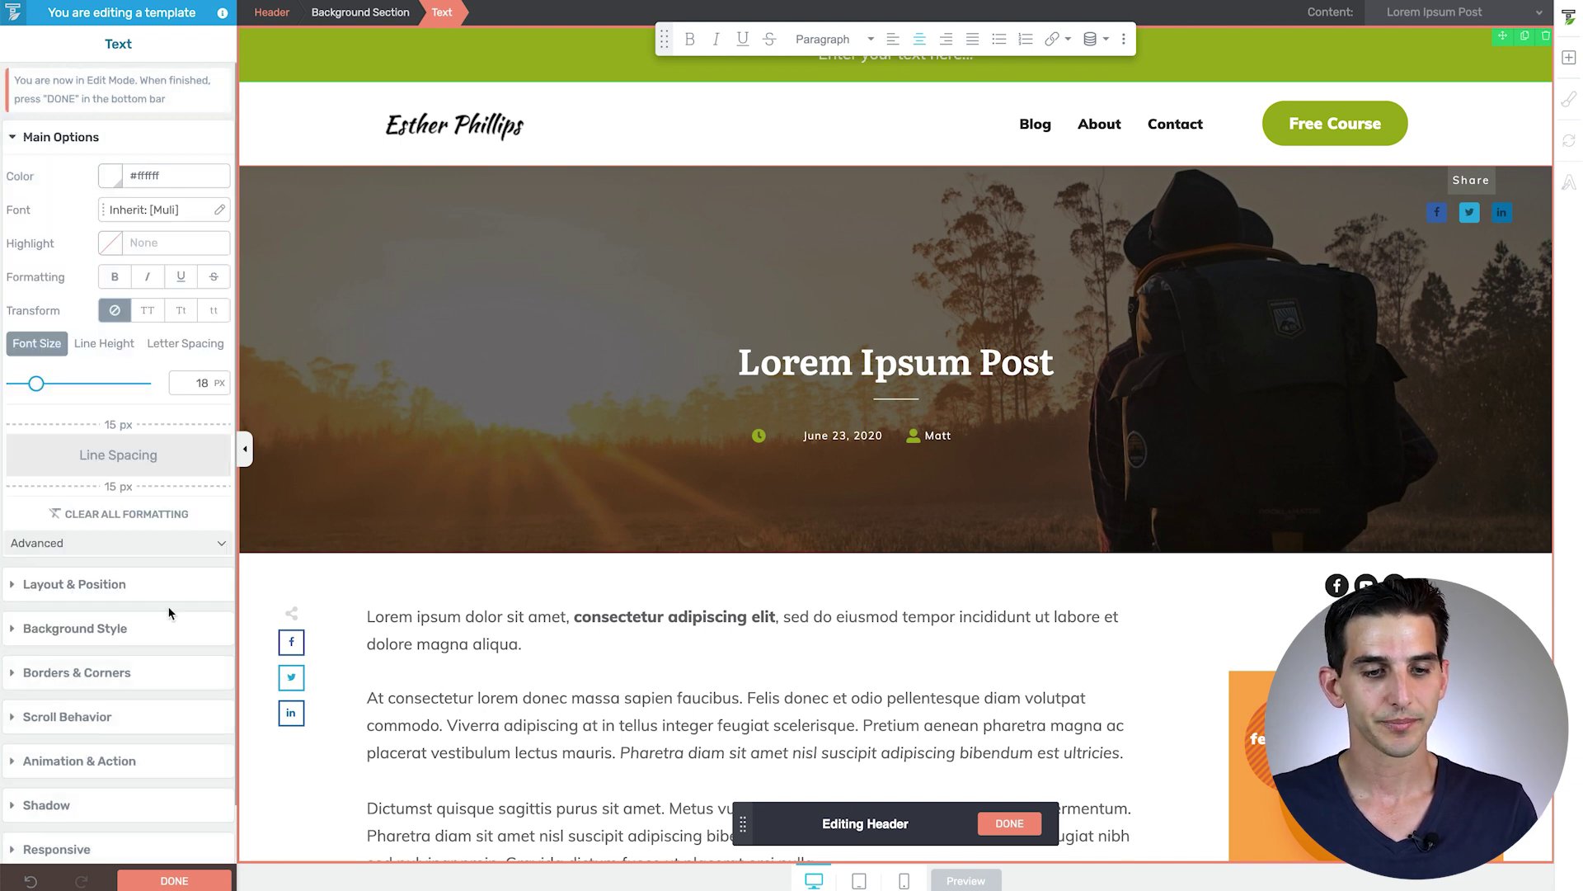
pyautogui.moveTo(29, 383); pyautogui.dragTo(49, 386)
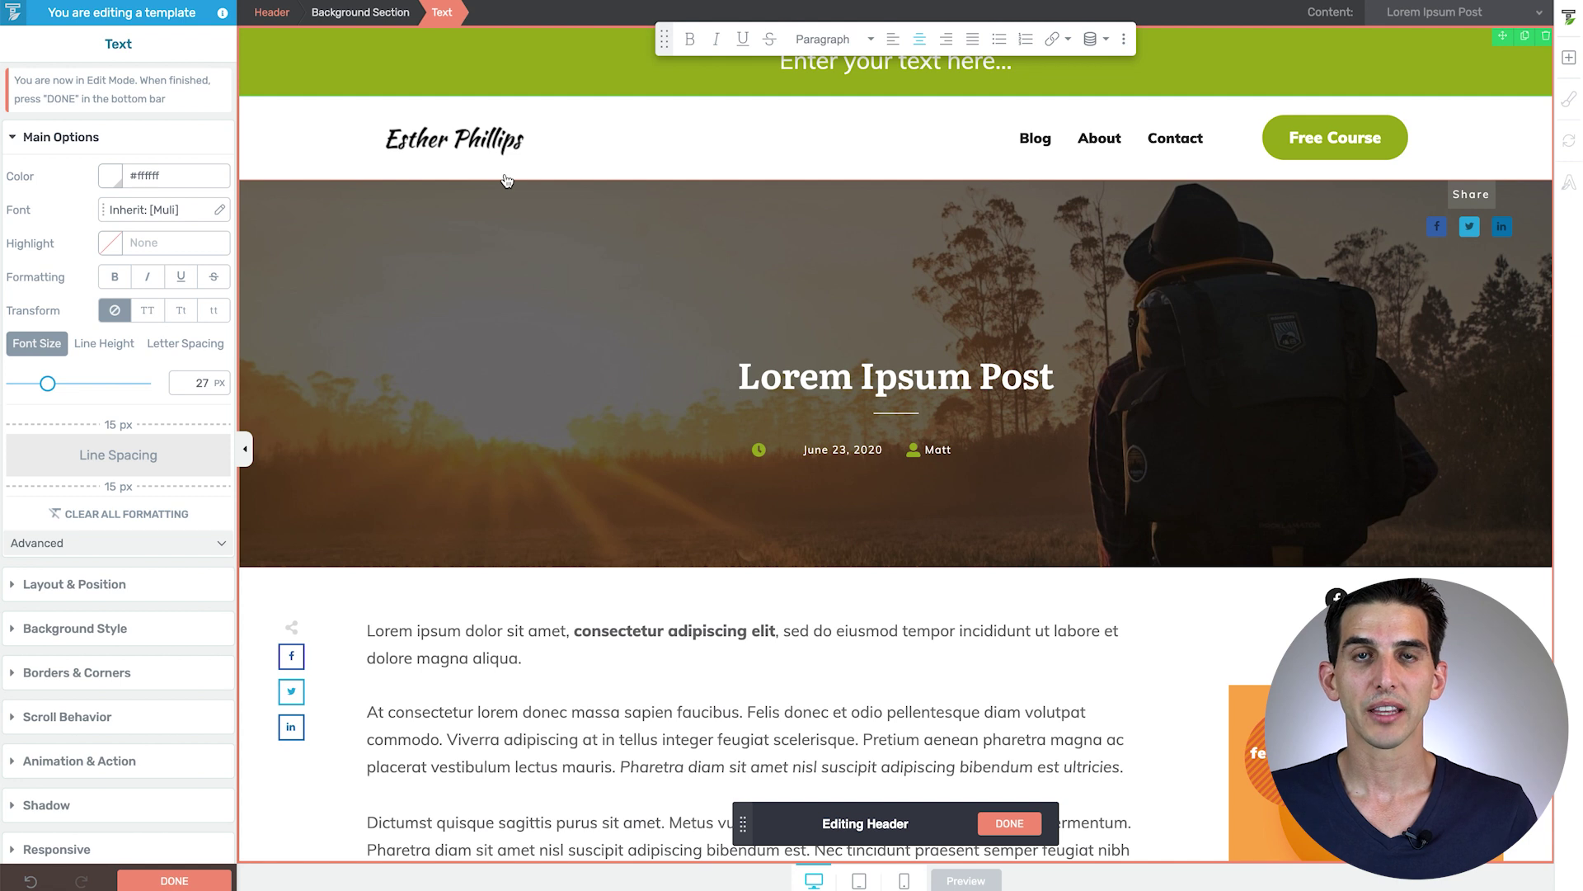
# Step: Enter "Click here to see how I can help your business grow during the Covid crisis." as the bar text and link "Click here"
pyautogui.write('Click here to see how I can help your business grow during the Covid crisis.')
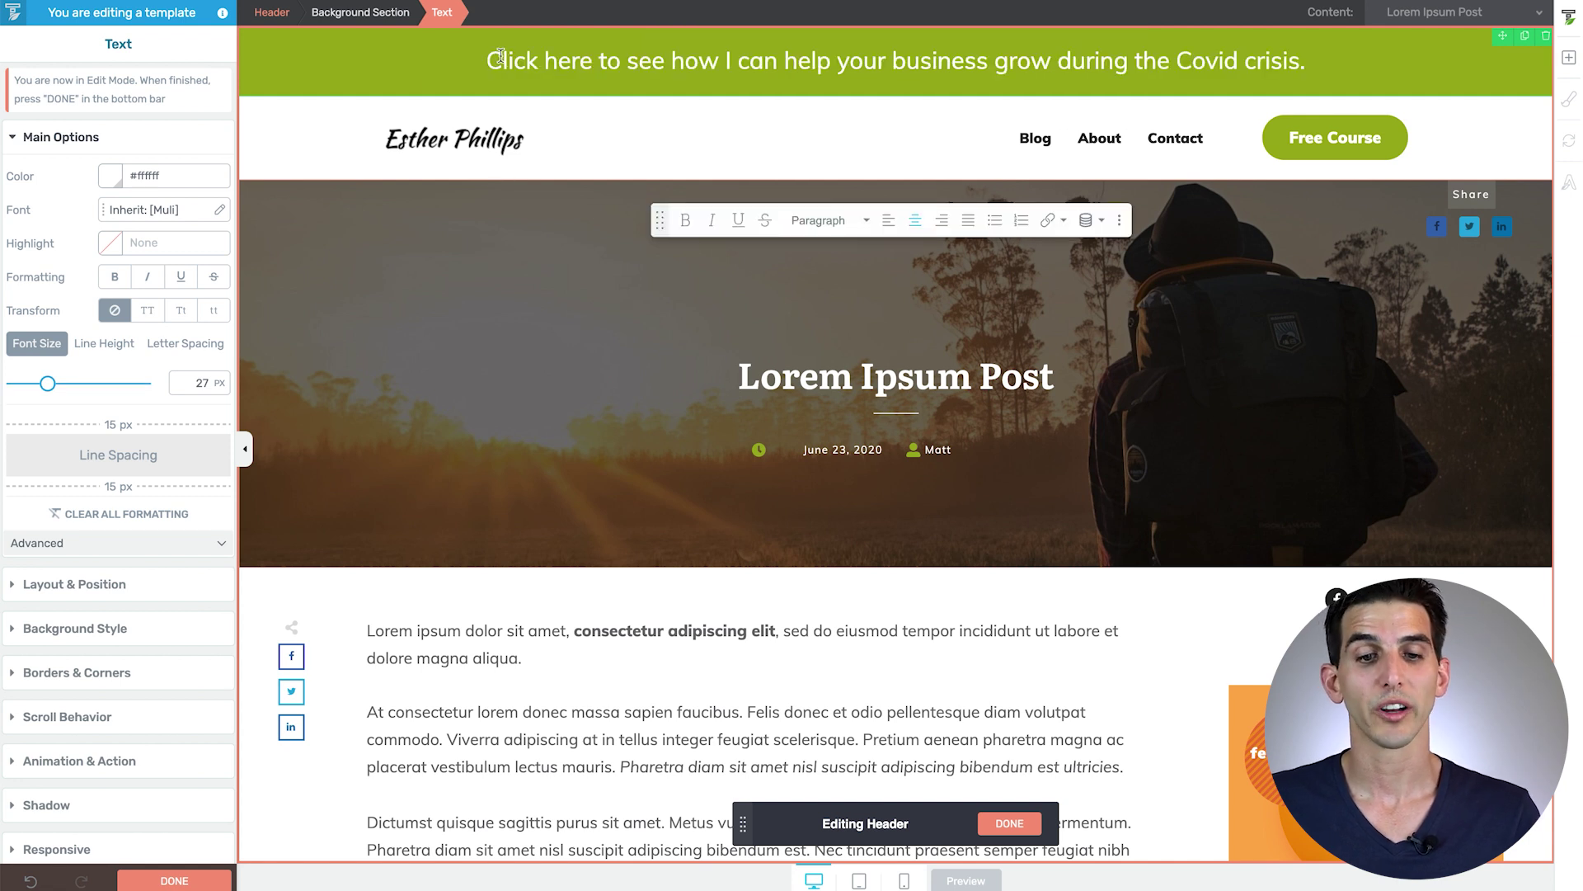
pyautogui.moveTo(504, 61); pyautogui.dragTo(592, 64)
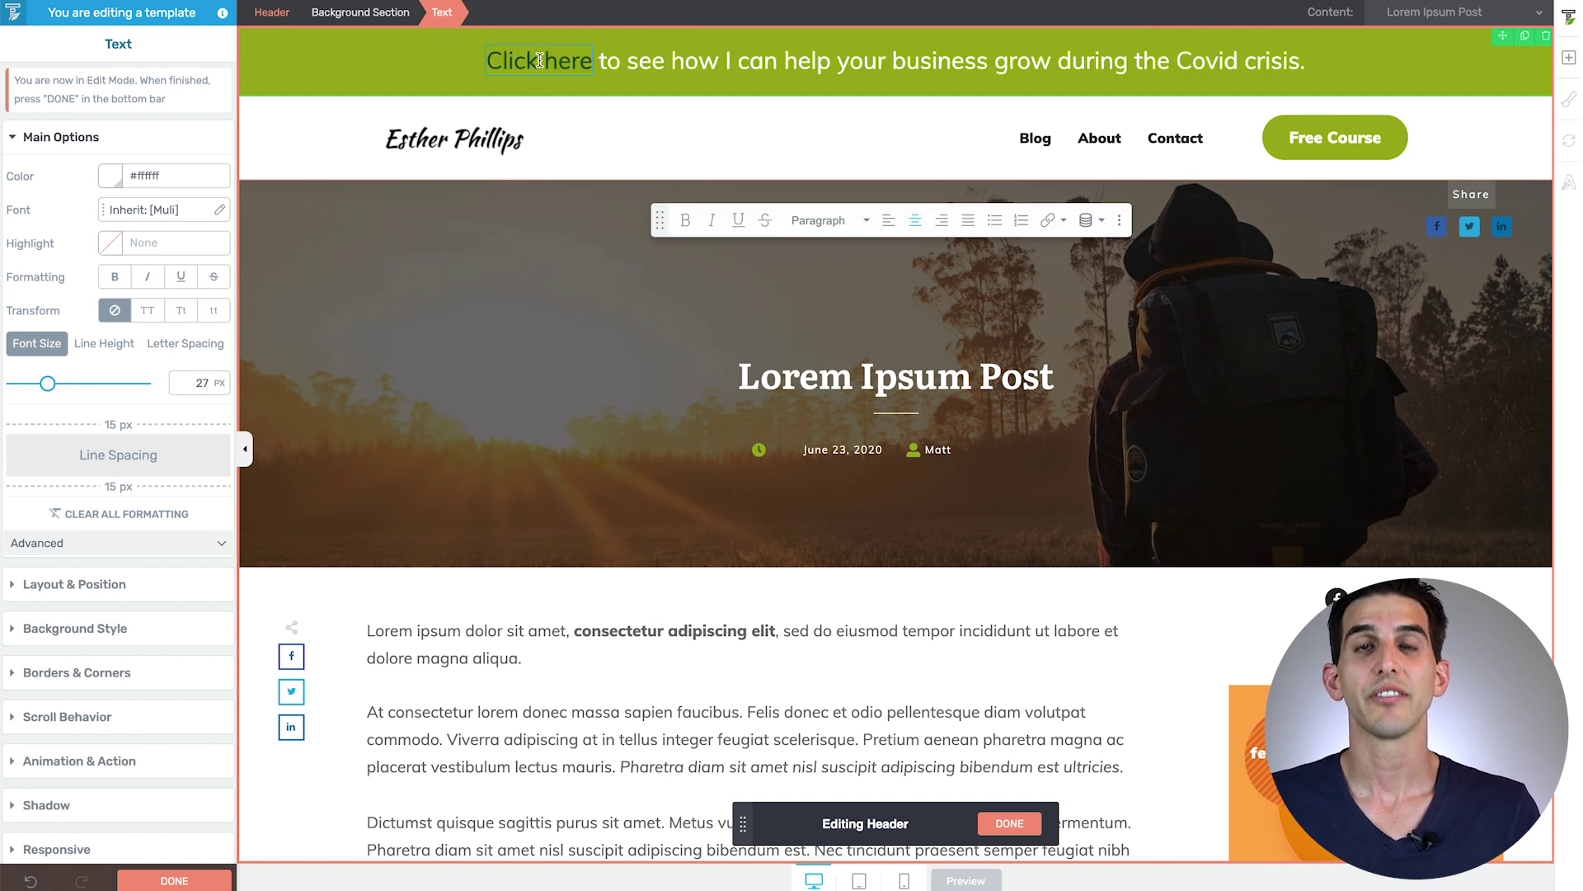
# Step: Format the "Click here" link with the specific colour white, #ffffff, and make it underlined and bold
pyautogui.click(540, 60)
pyautogui.click(195, 194)
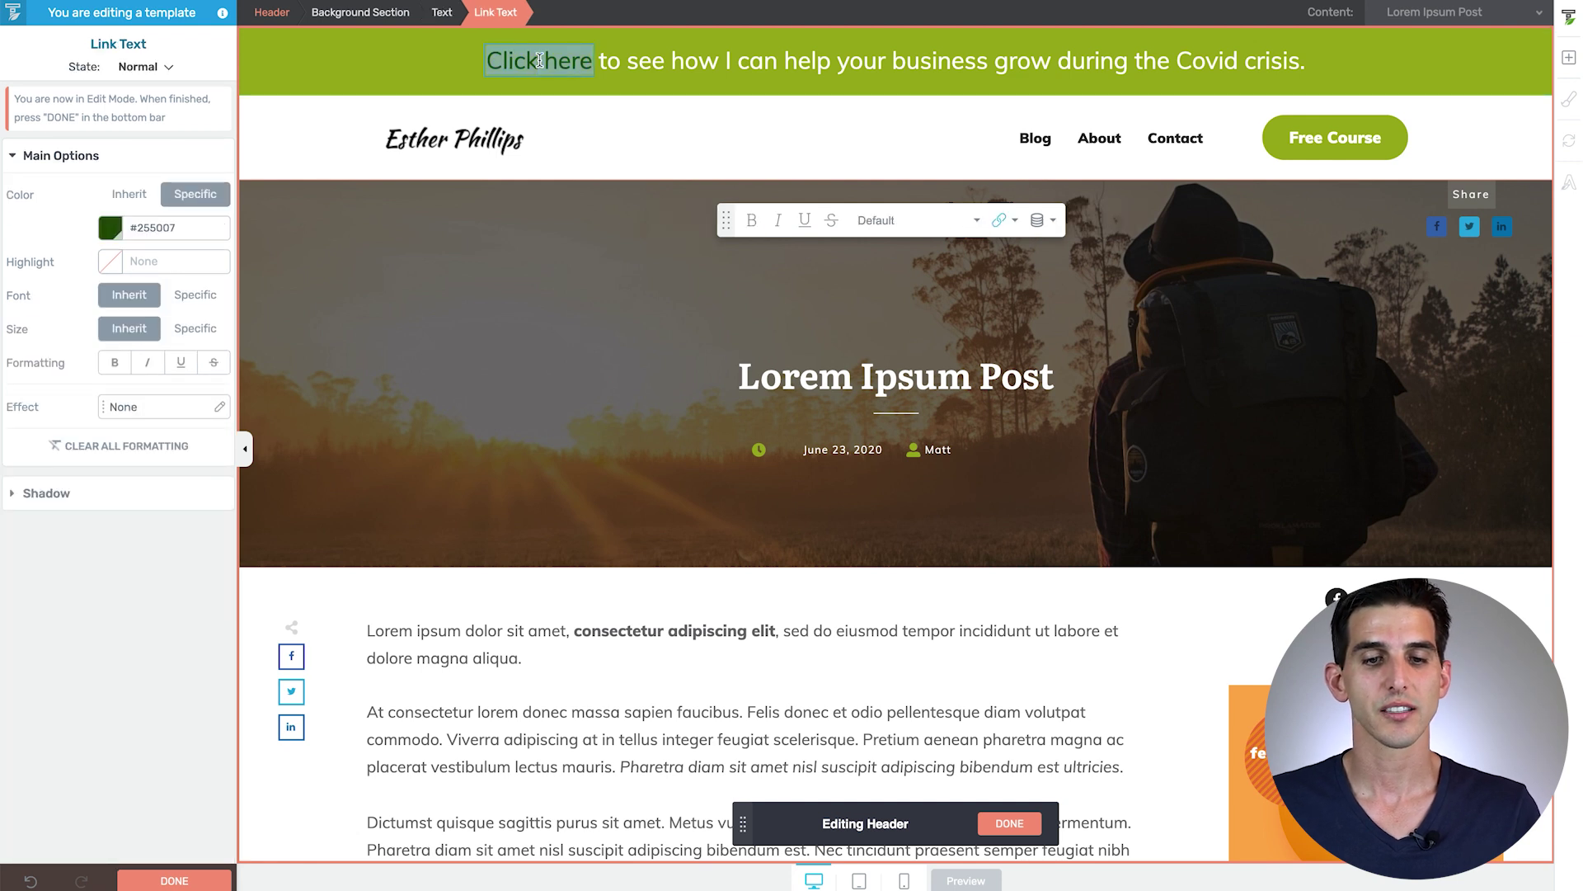
pyautogui.click(110, 228)
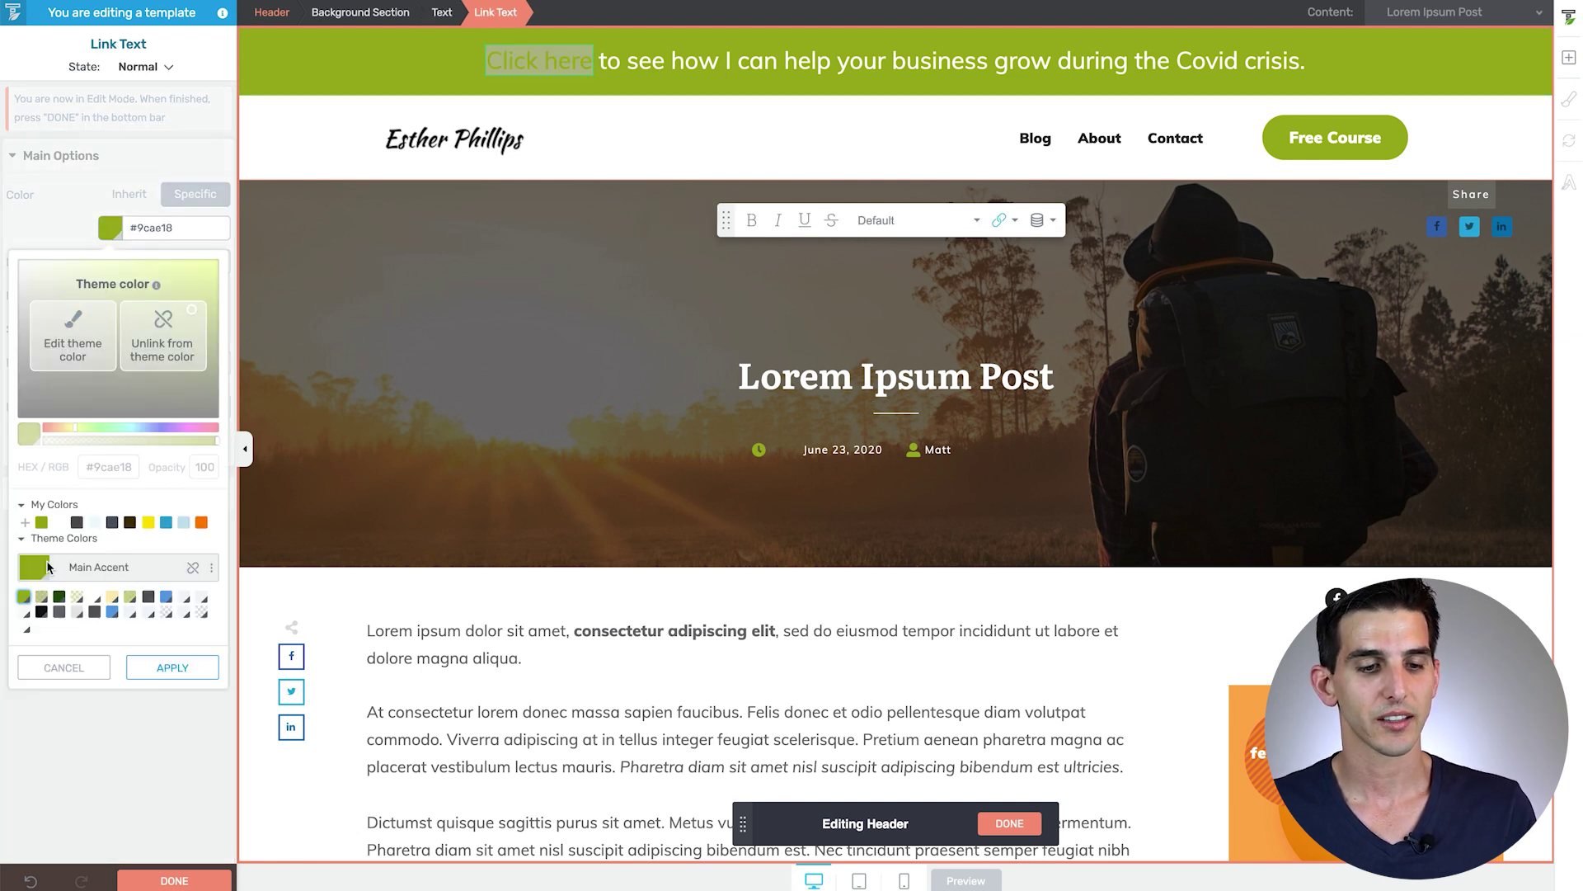
pyautogui.click(25, 628)
pyautogui.click(173, 667)
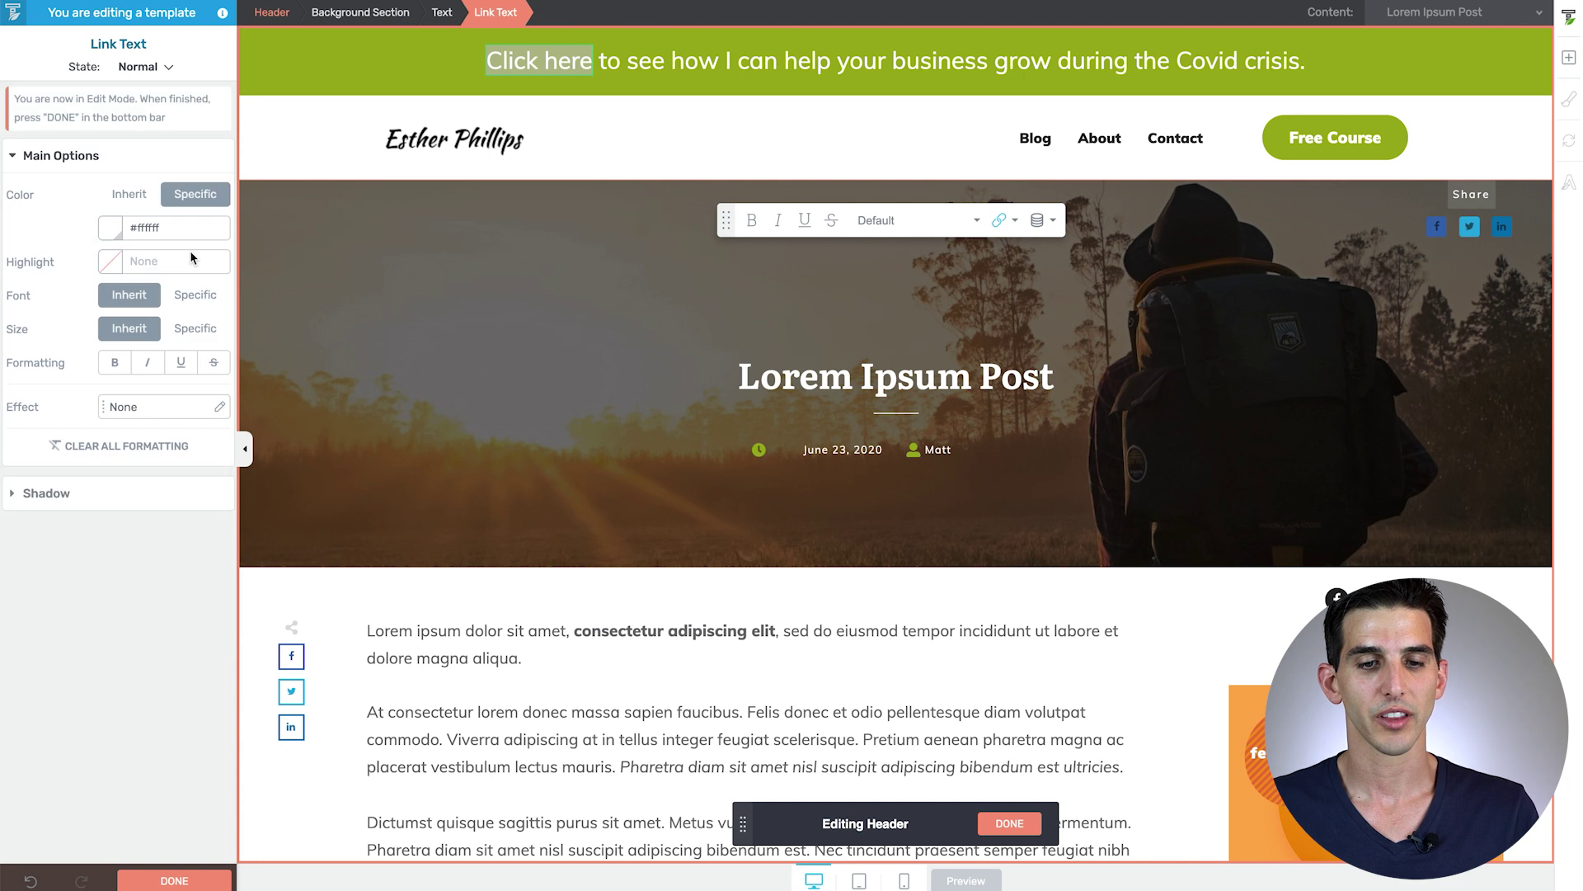
pyautogui.click(181, 367)
pyautogui.click(115, 363)
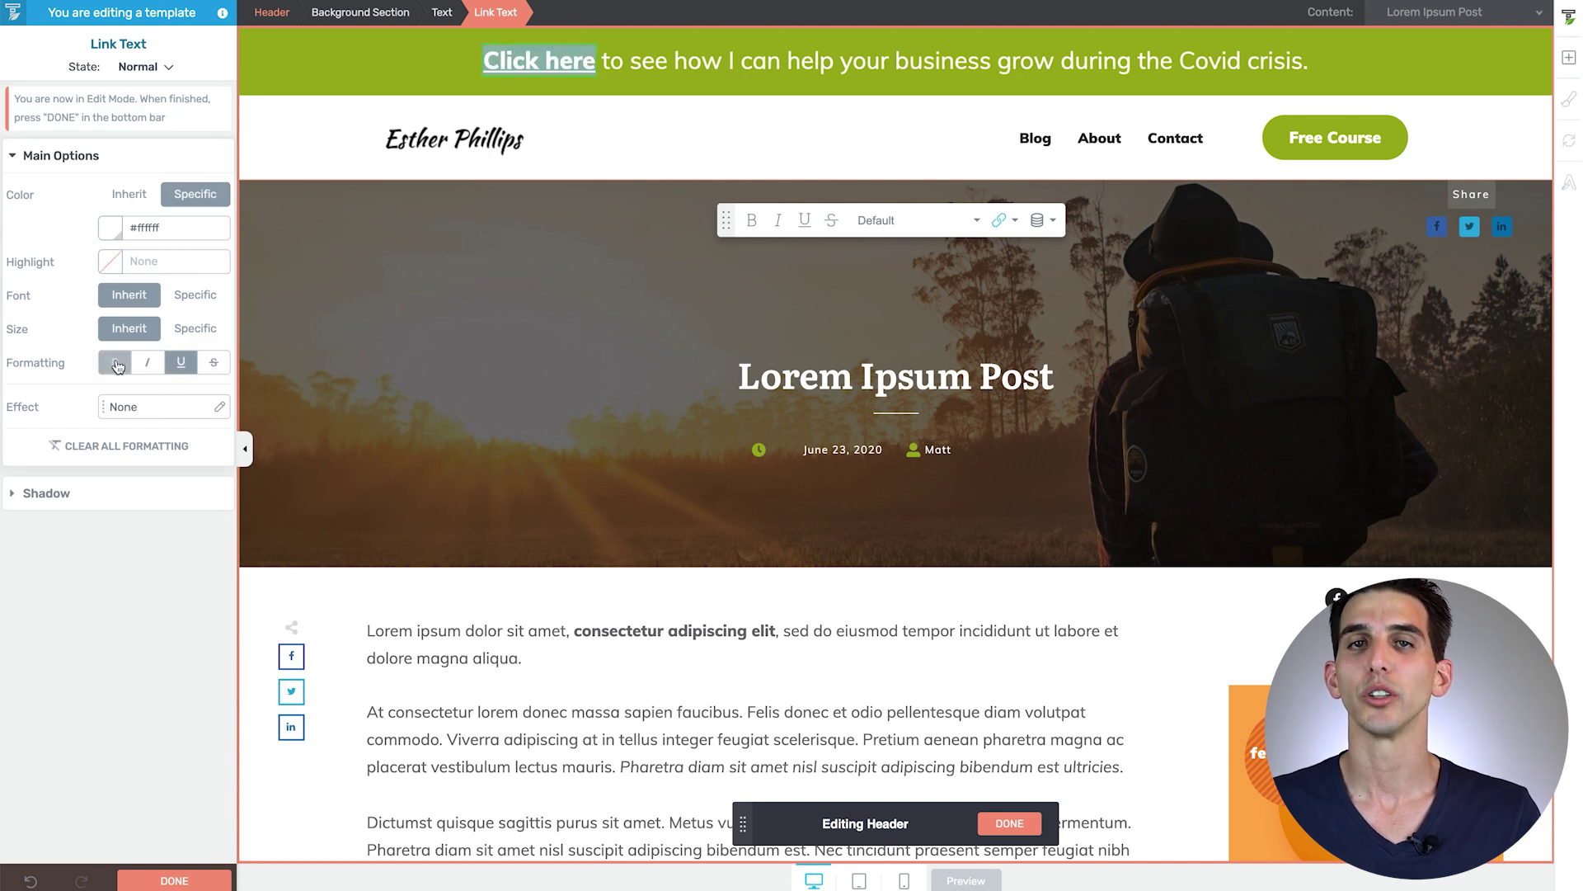
pyautogui.click(334, 106)
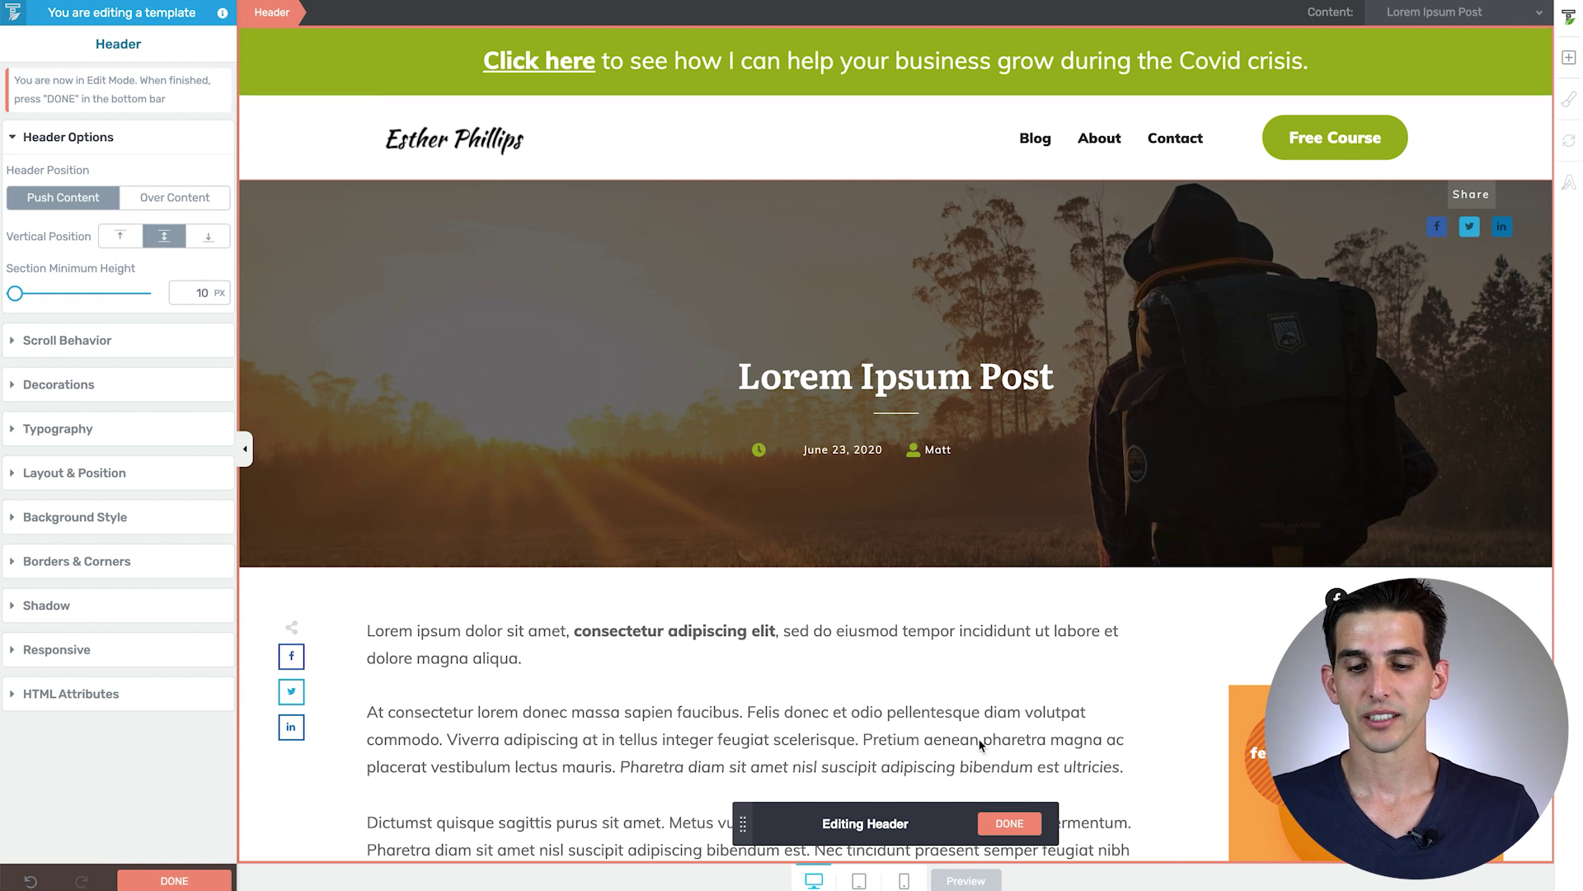
# Step: In the tablet view, reduce the announcement text's font size to 17 px
pyautogui.click(858, 881)
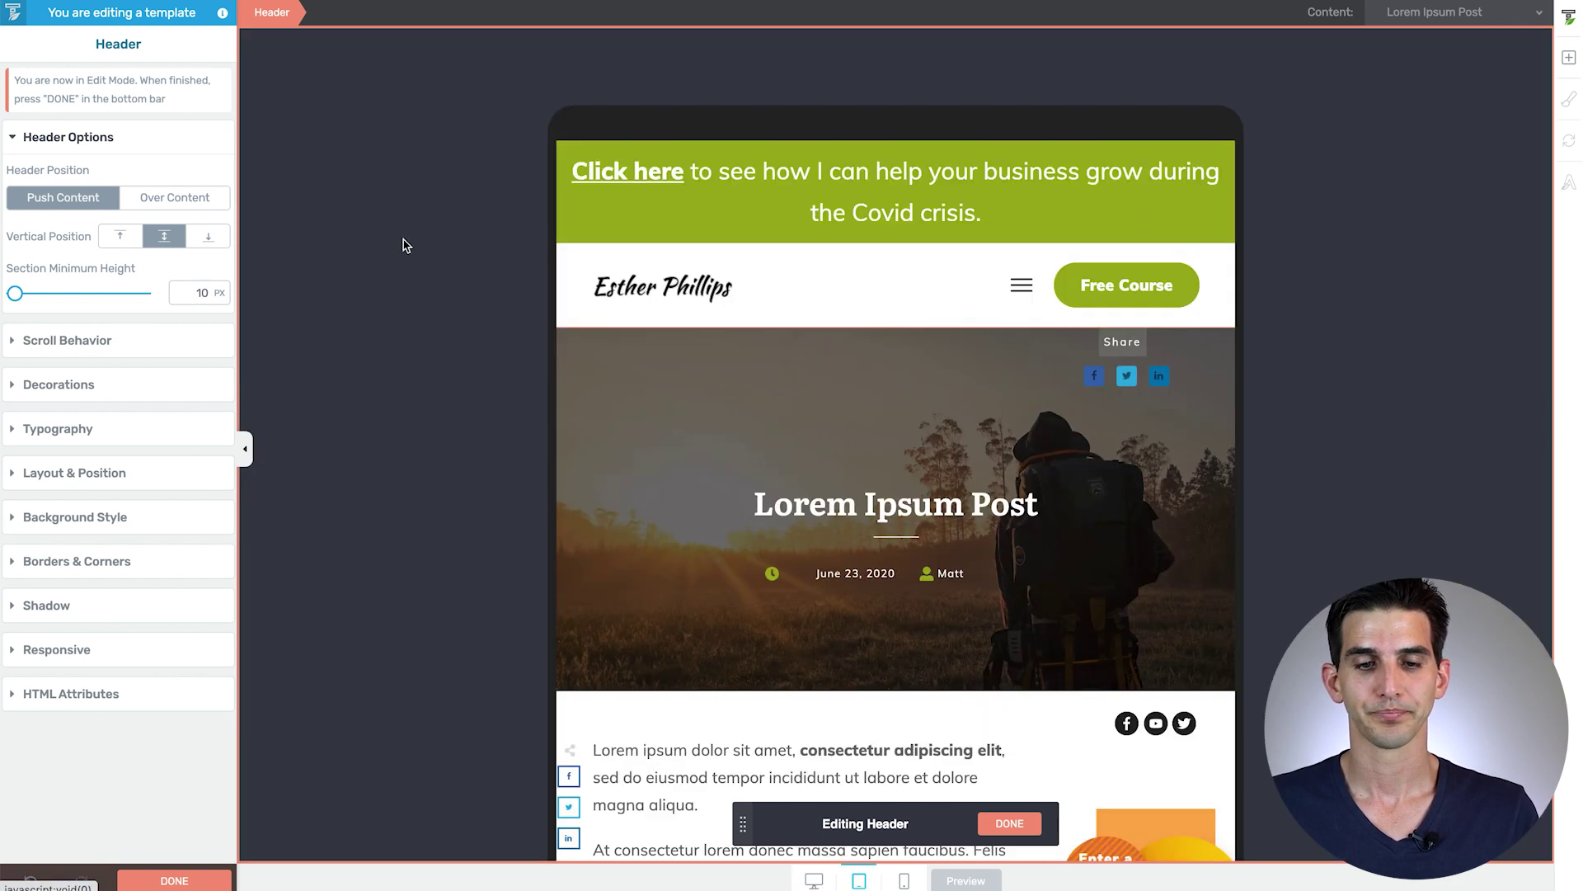
pyautogui.click(602, 204)
pyautogui.moveTo(47, 383); pyautogui.dragTo(37, 387)
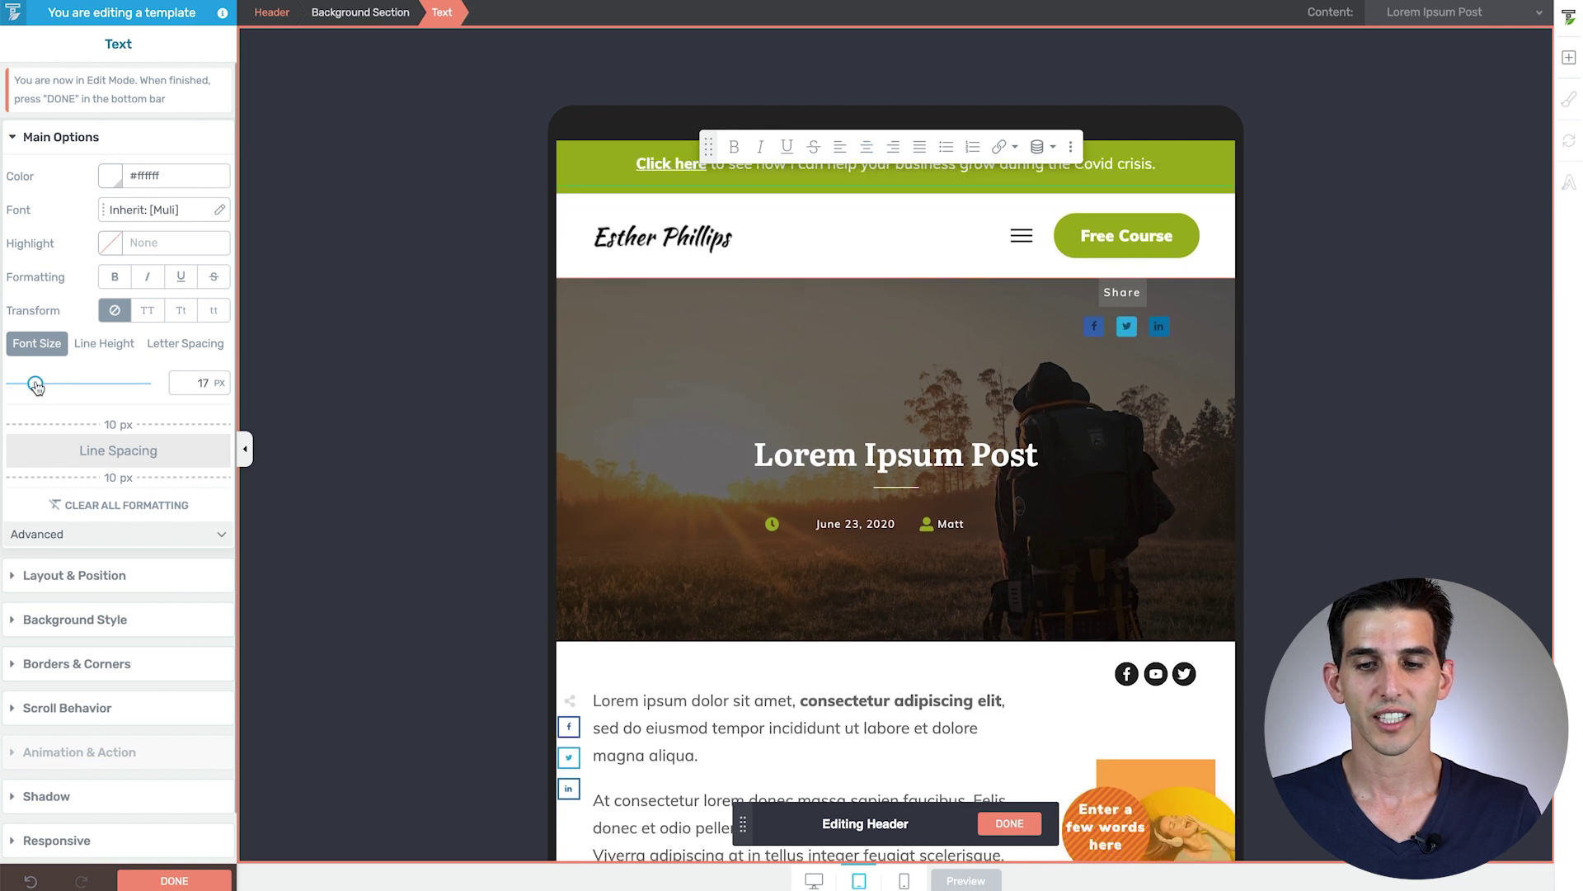
# Step: In the mobile view, set the header's top padding to 0 px
pyautogui.click(904, 881)
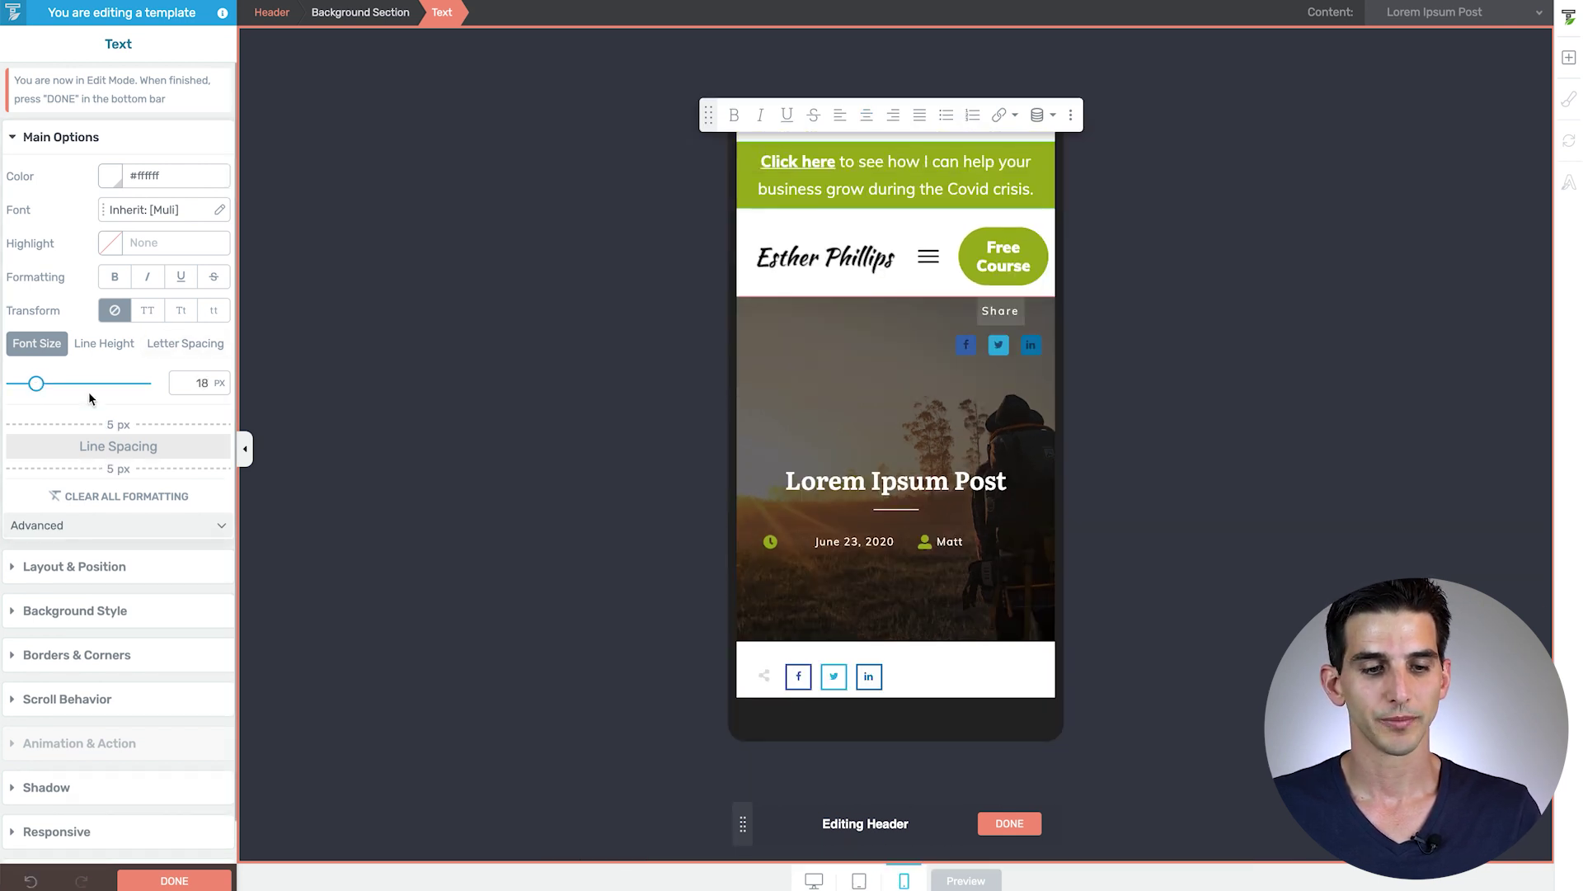
pyautogui.click(121, 450)
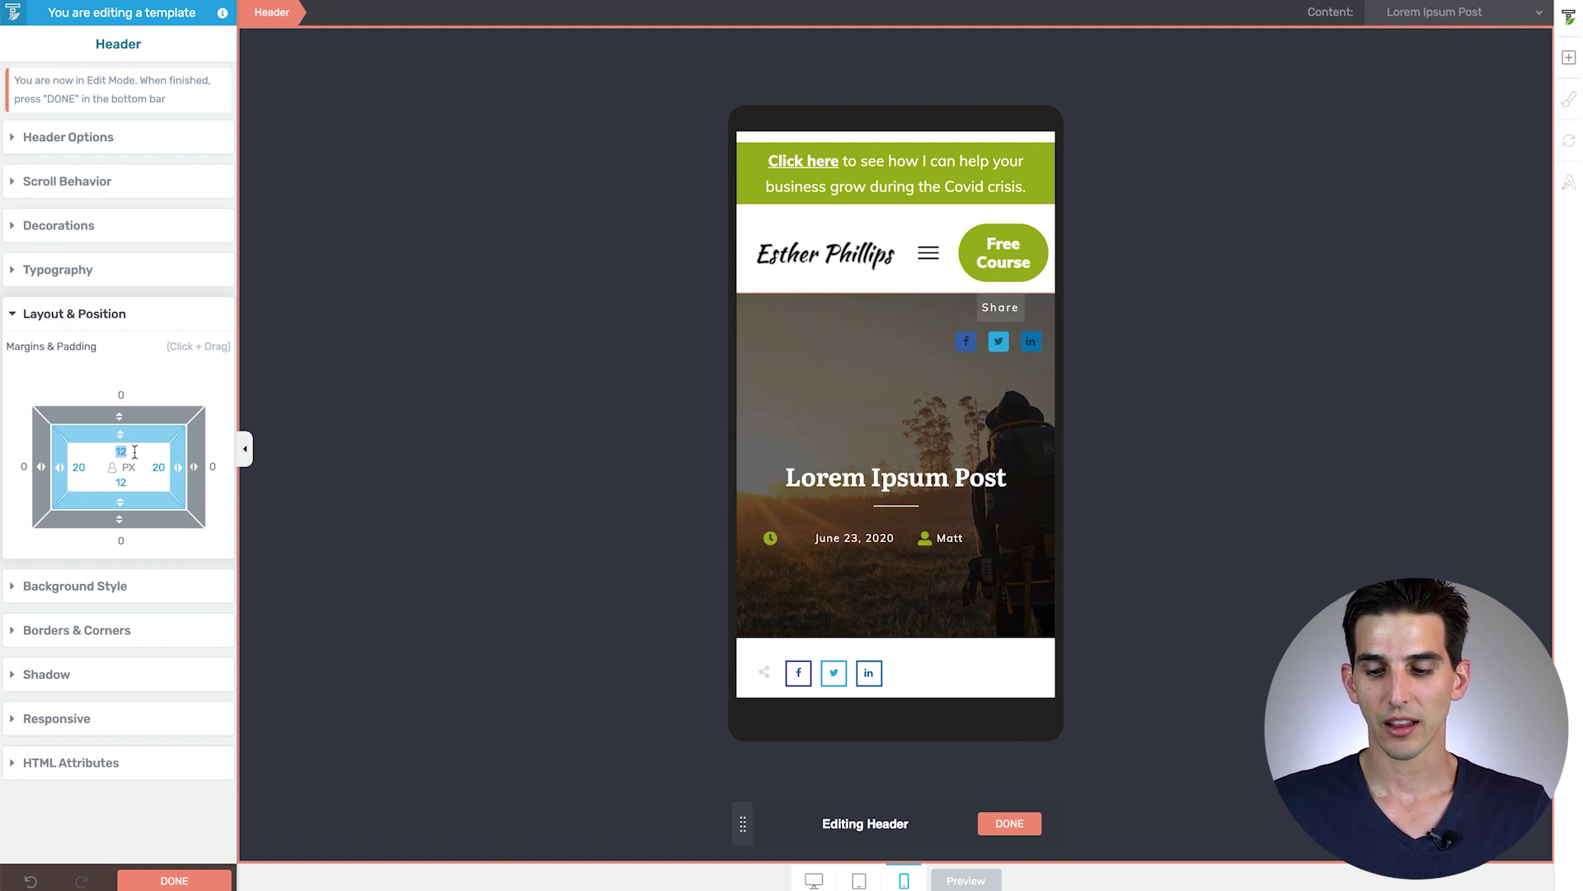
pyautogui.write('0')
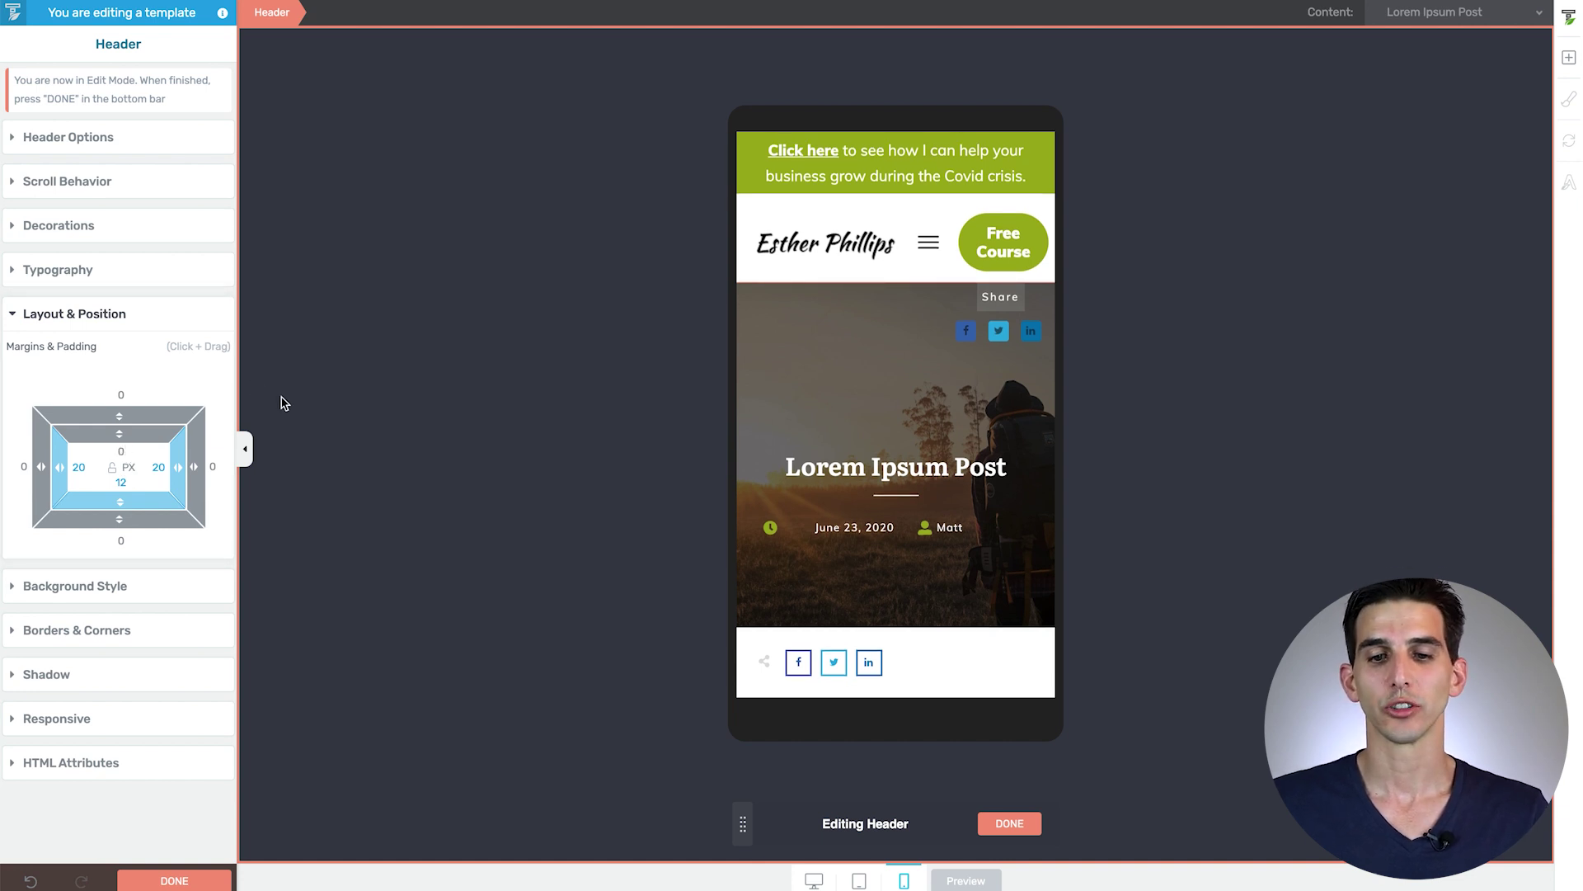
# Step: Return to the desktop view, finish and save the header edits, and preview the page
pyautogui.click(814, 880)
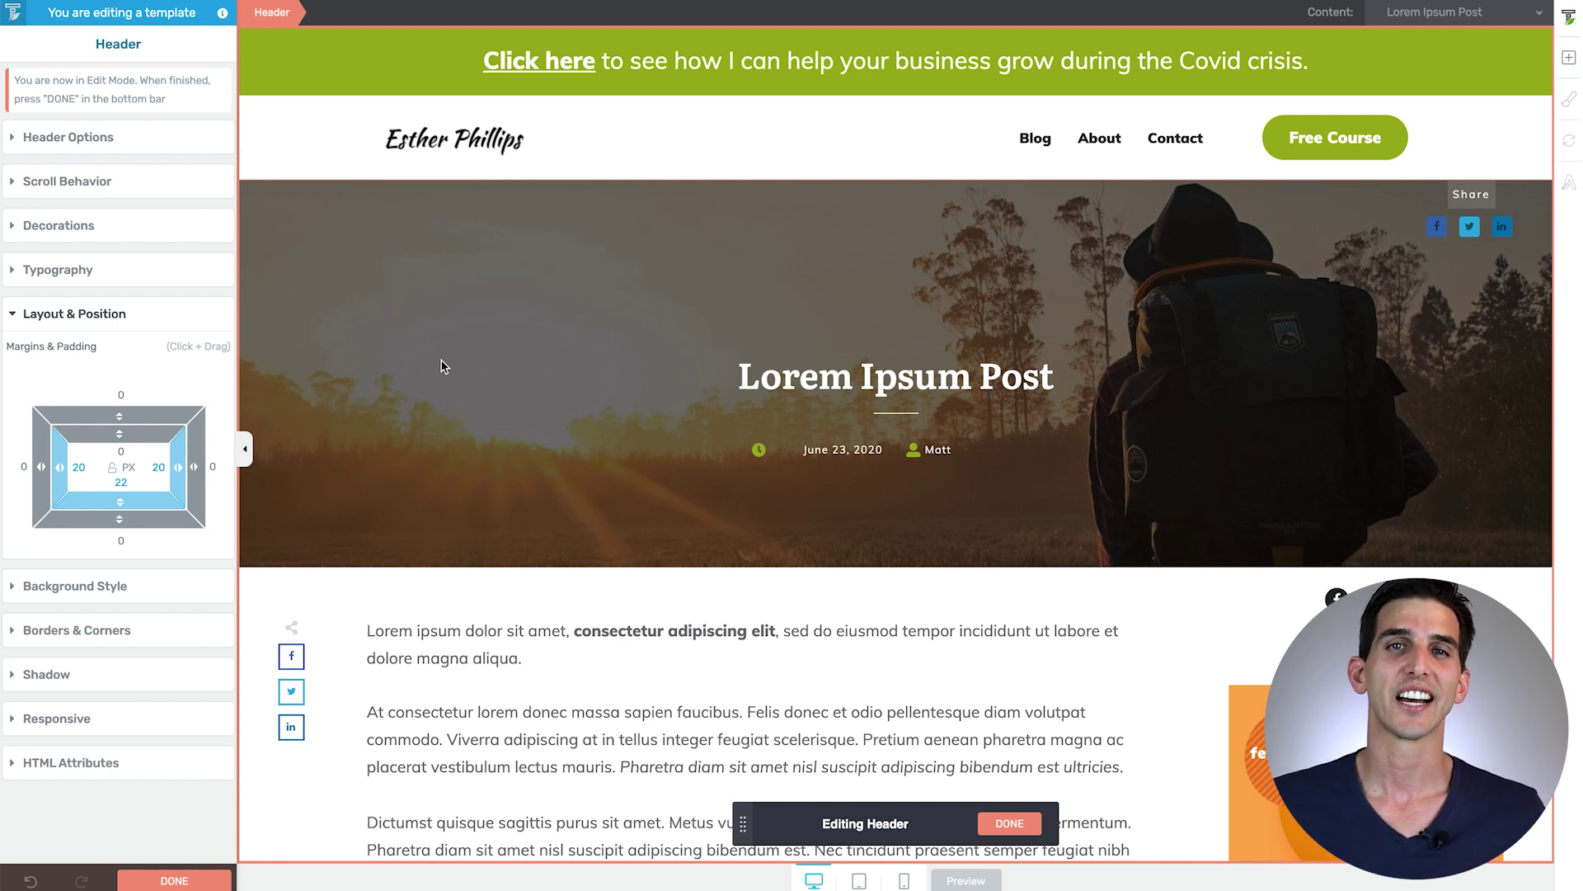
pyautogui.click(1009, 823)
pyautogui.click(177, 880)
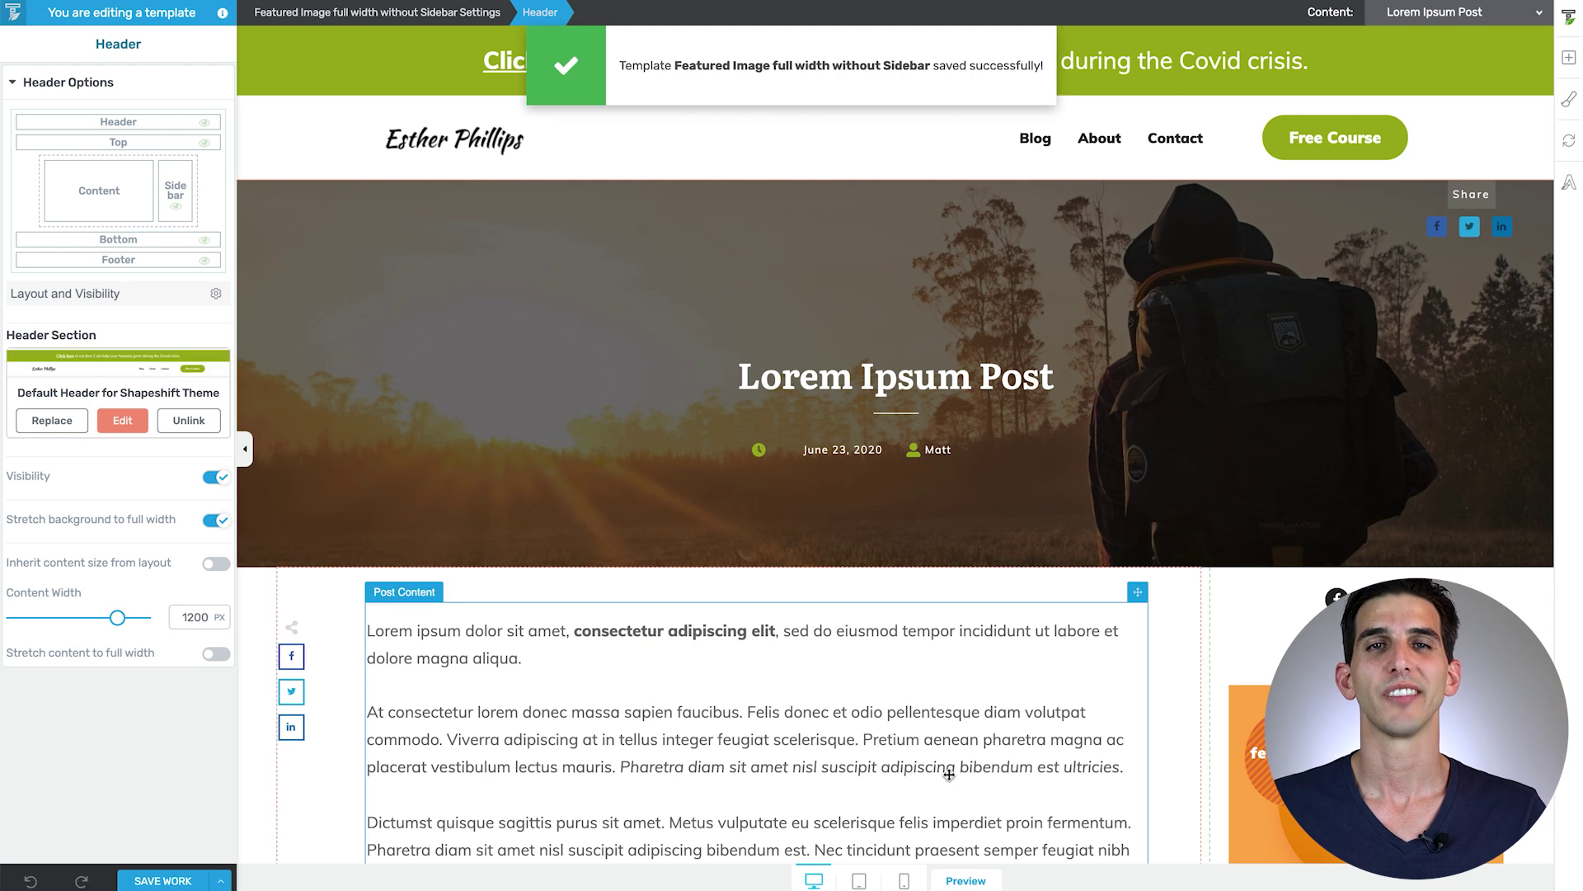
pyautogui.click(966, 880)
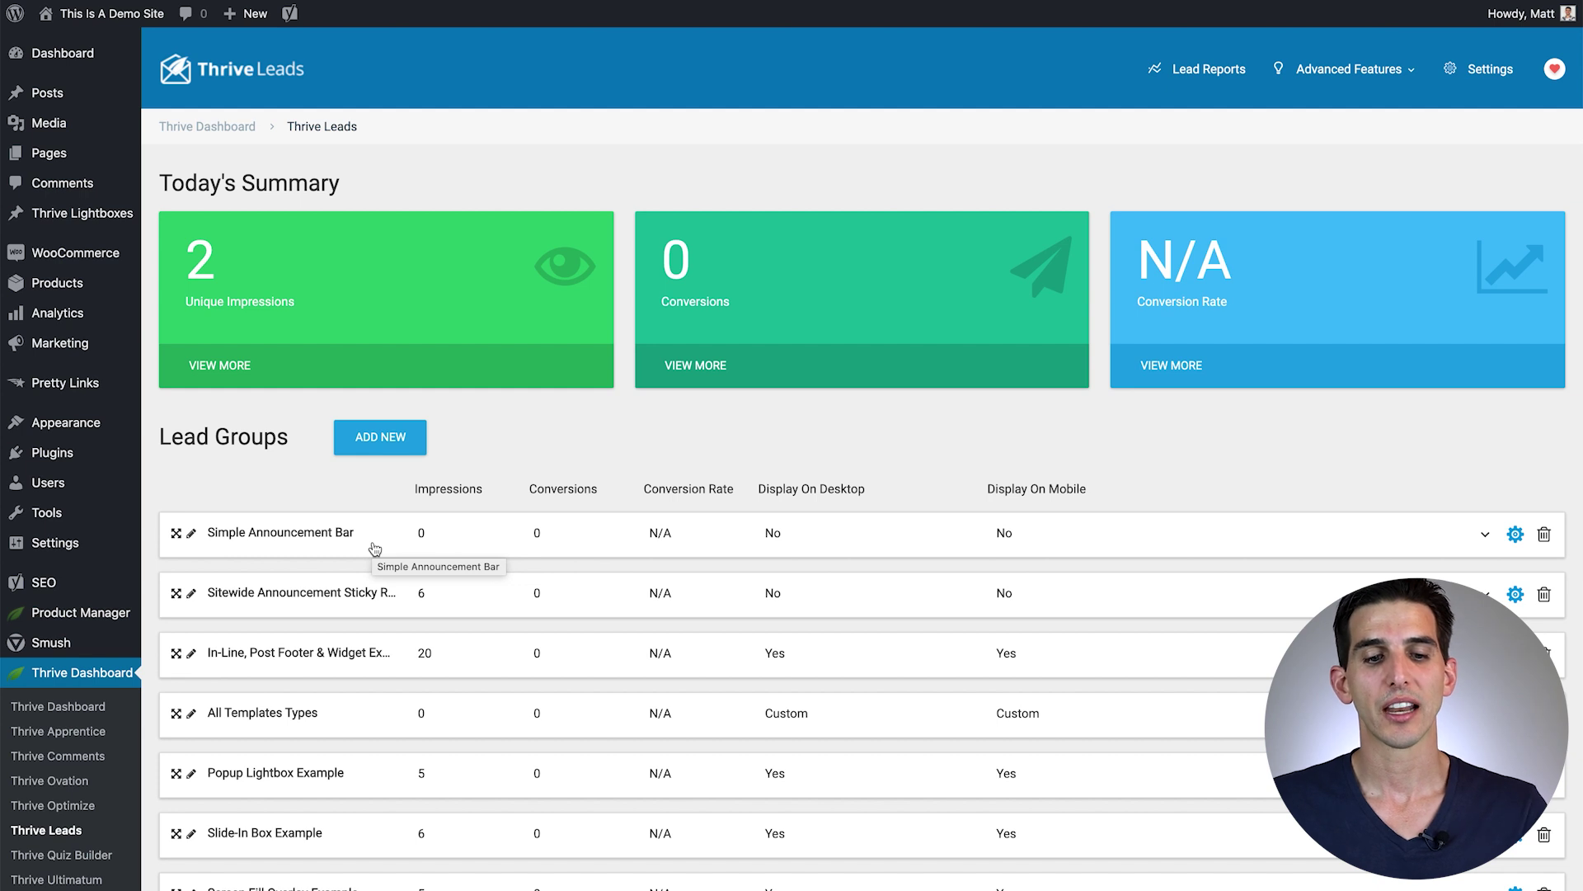
# Step: In Thrive Leads, open the Simple Announcement Bar group's ribbon form design for editing
pyautogui.click(355, 541)
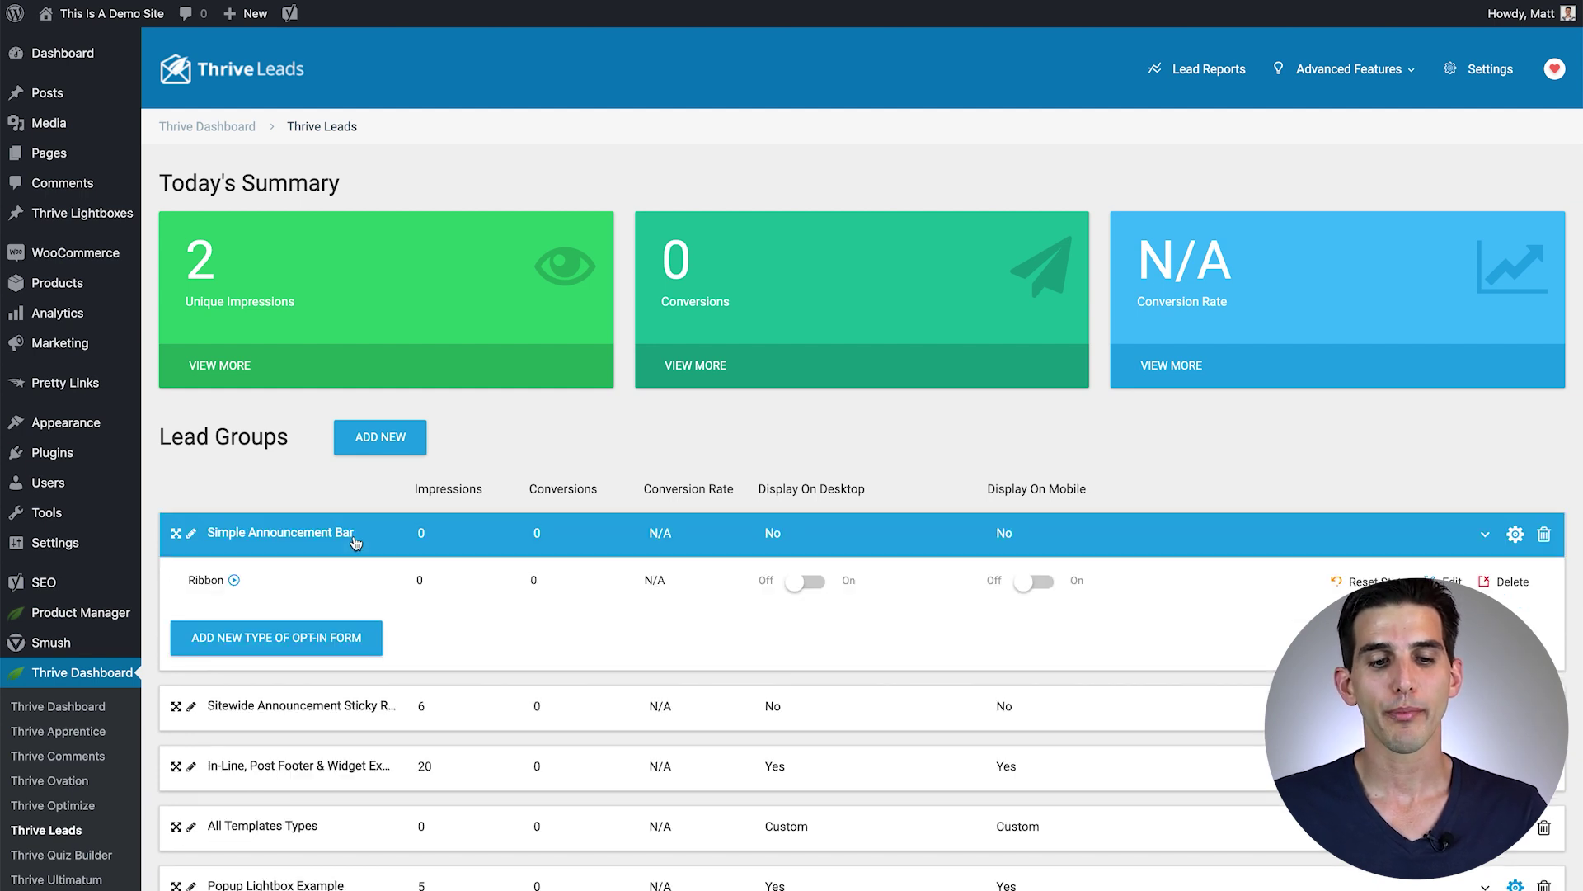
pyautogui.click(1445, 586)
pyautogui.click(1449, 362)
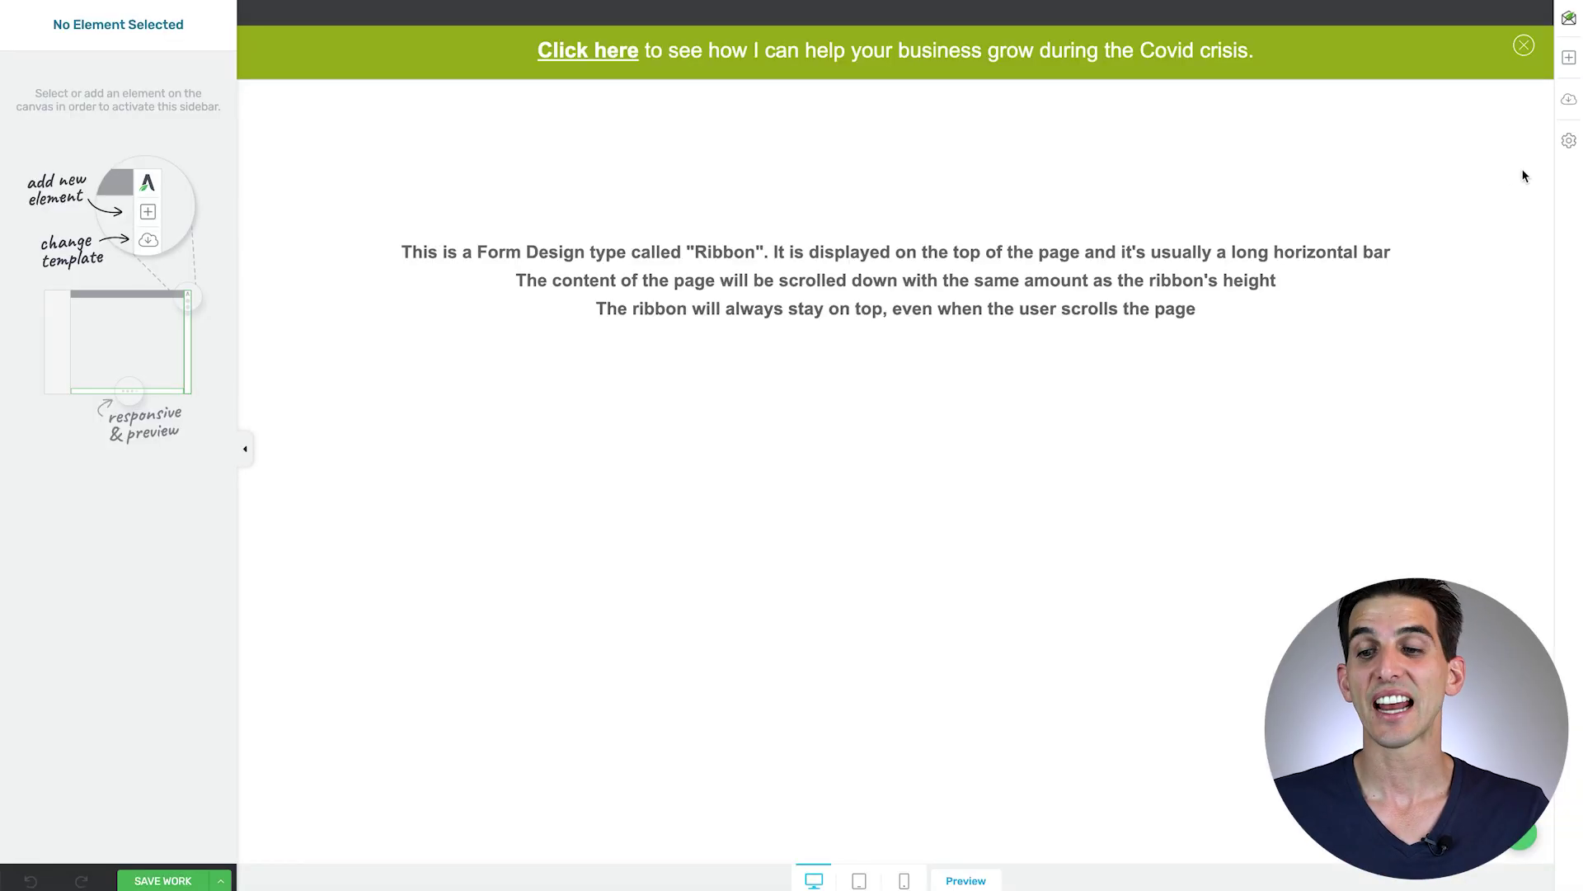
# Step: Replace the ribbon's current design with the Multi-step set 063 template
pyautogui.click(1571, 100)
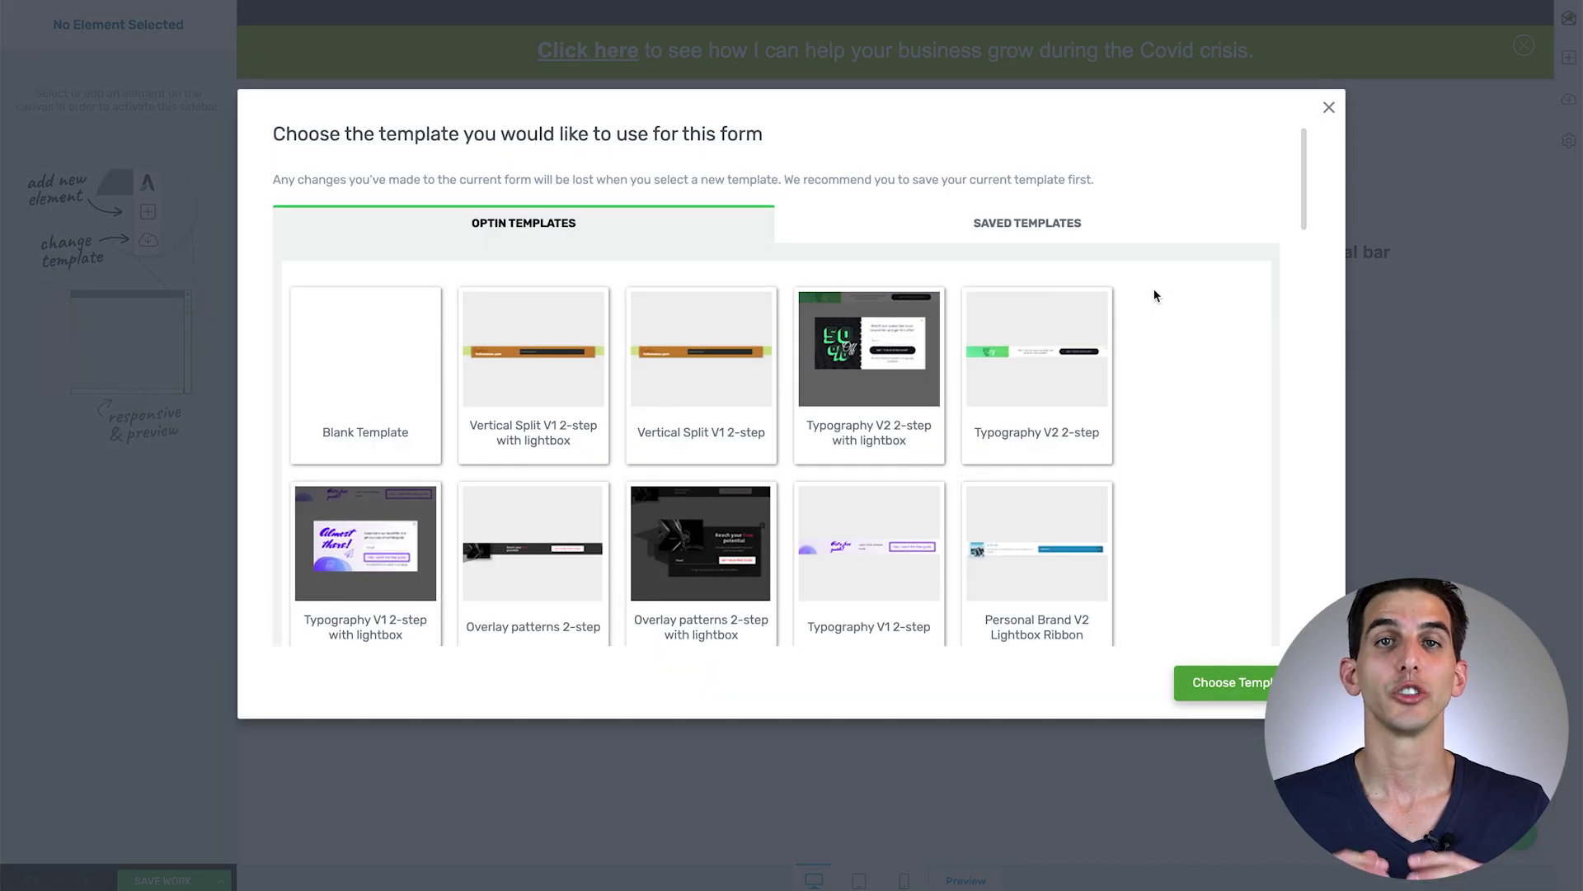
pyautogui.scroll(-15, 871, 411)
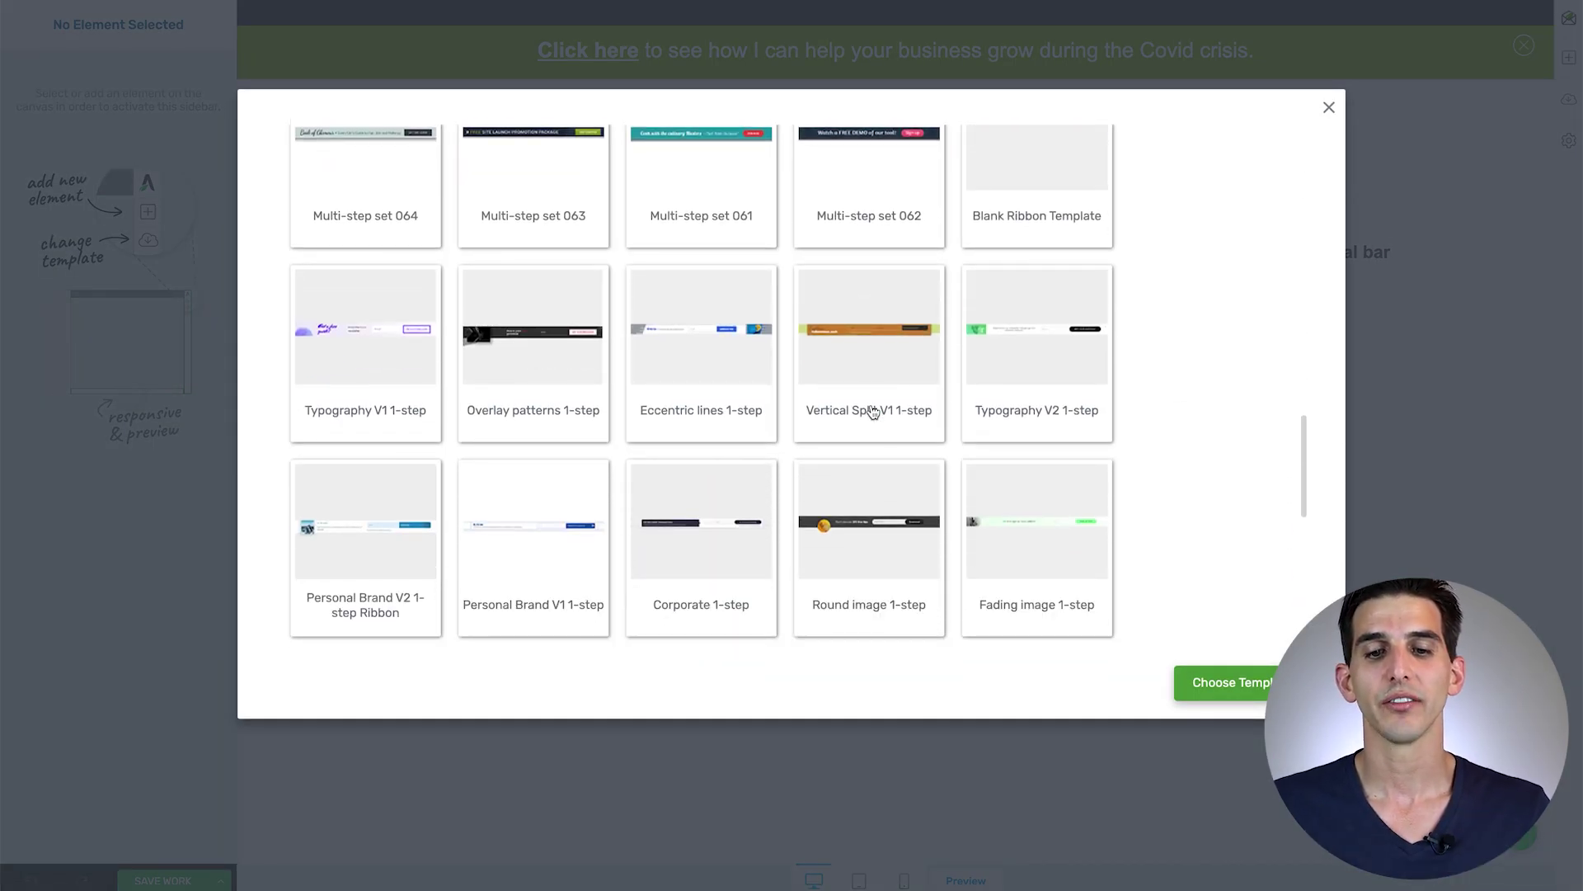
pyautogui.click(535, 195)
pyautogui.click(1201, 695)
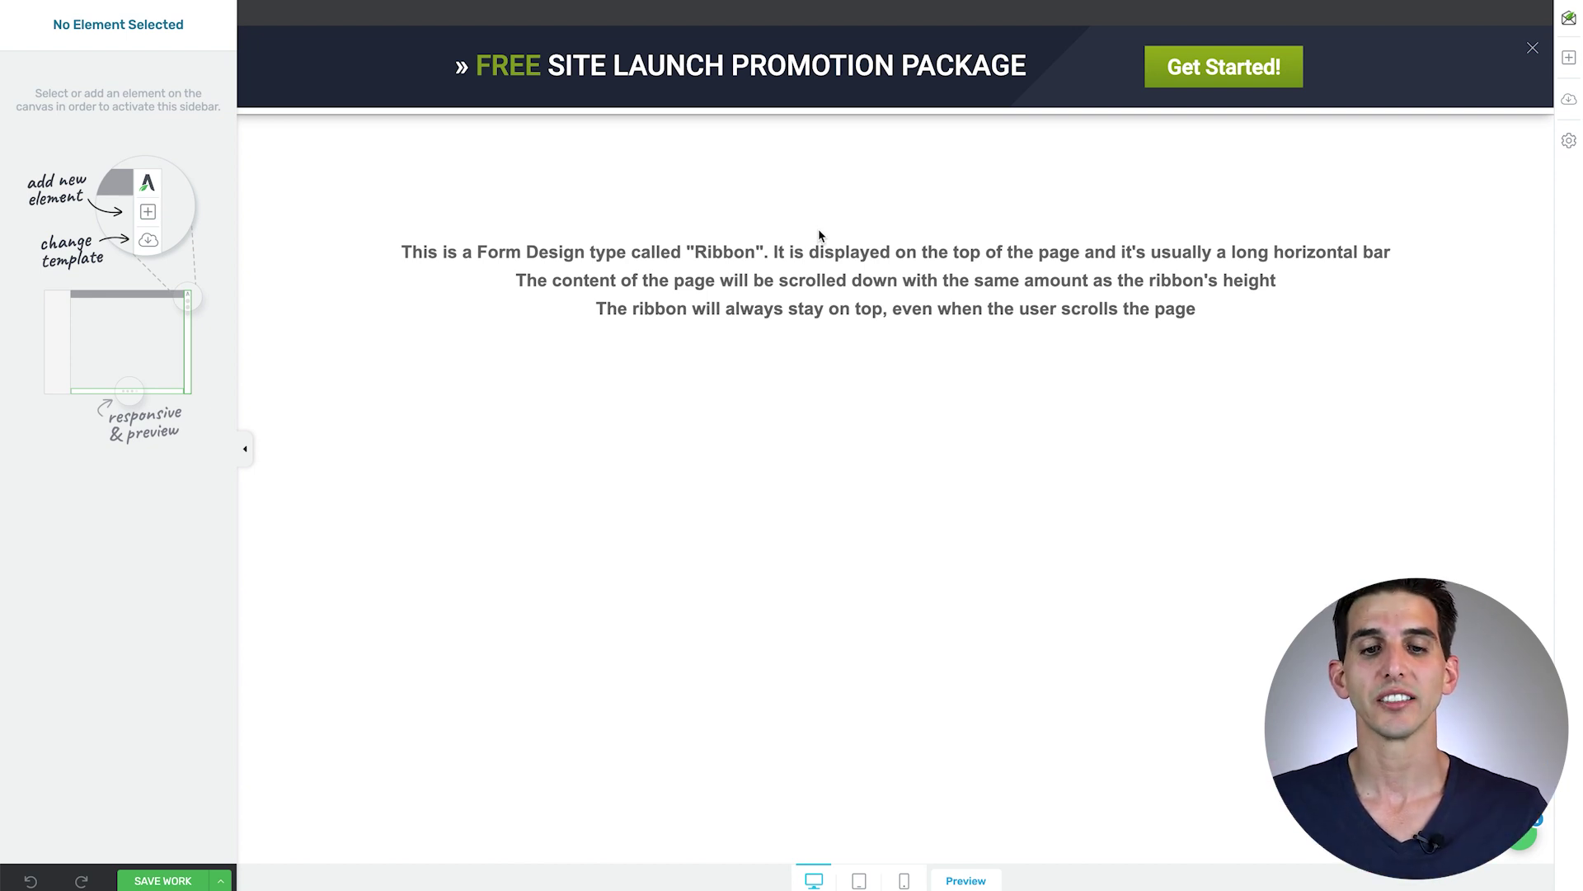
# Step: Replace the ribbon headline with "Black Friday Sale! Use code 20%OFF at checkout to get a killer deal." at a 23 px font size
pyautogui.click(751, 72)
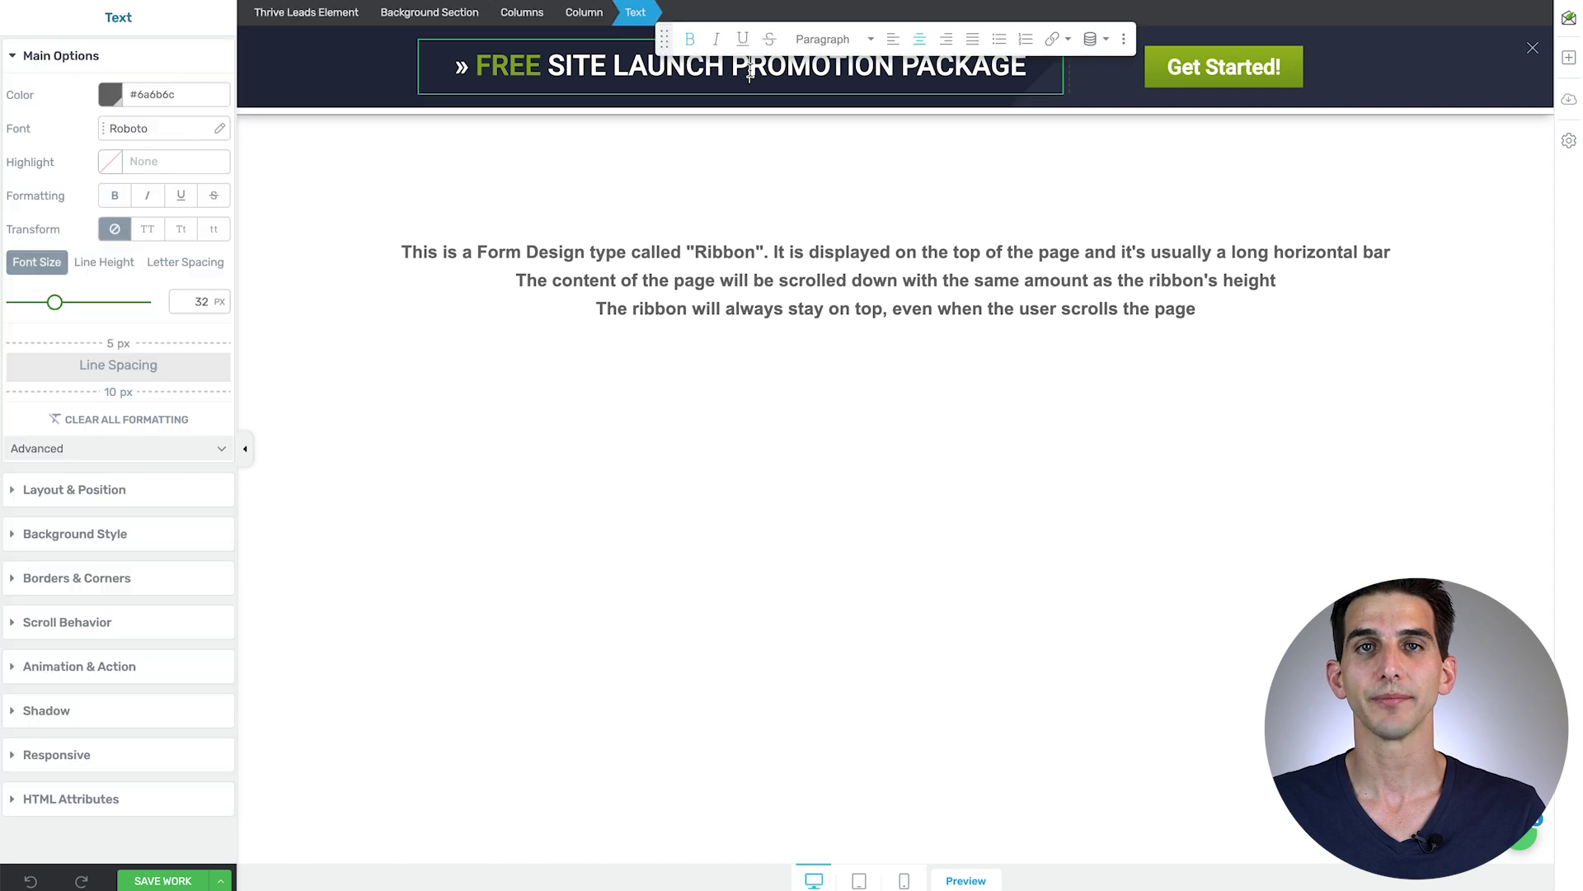
pyautogui.hotkey('ctrl', 'a')
pyautogui.hotkey('ctrl', 'v')
pyautogui.moveTo(54, 303); pyautogui.dragTo(42, 303)
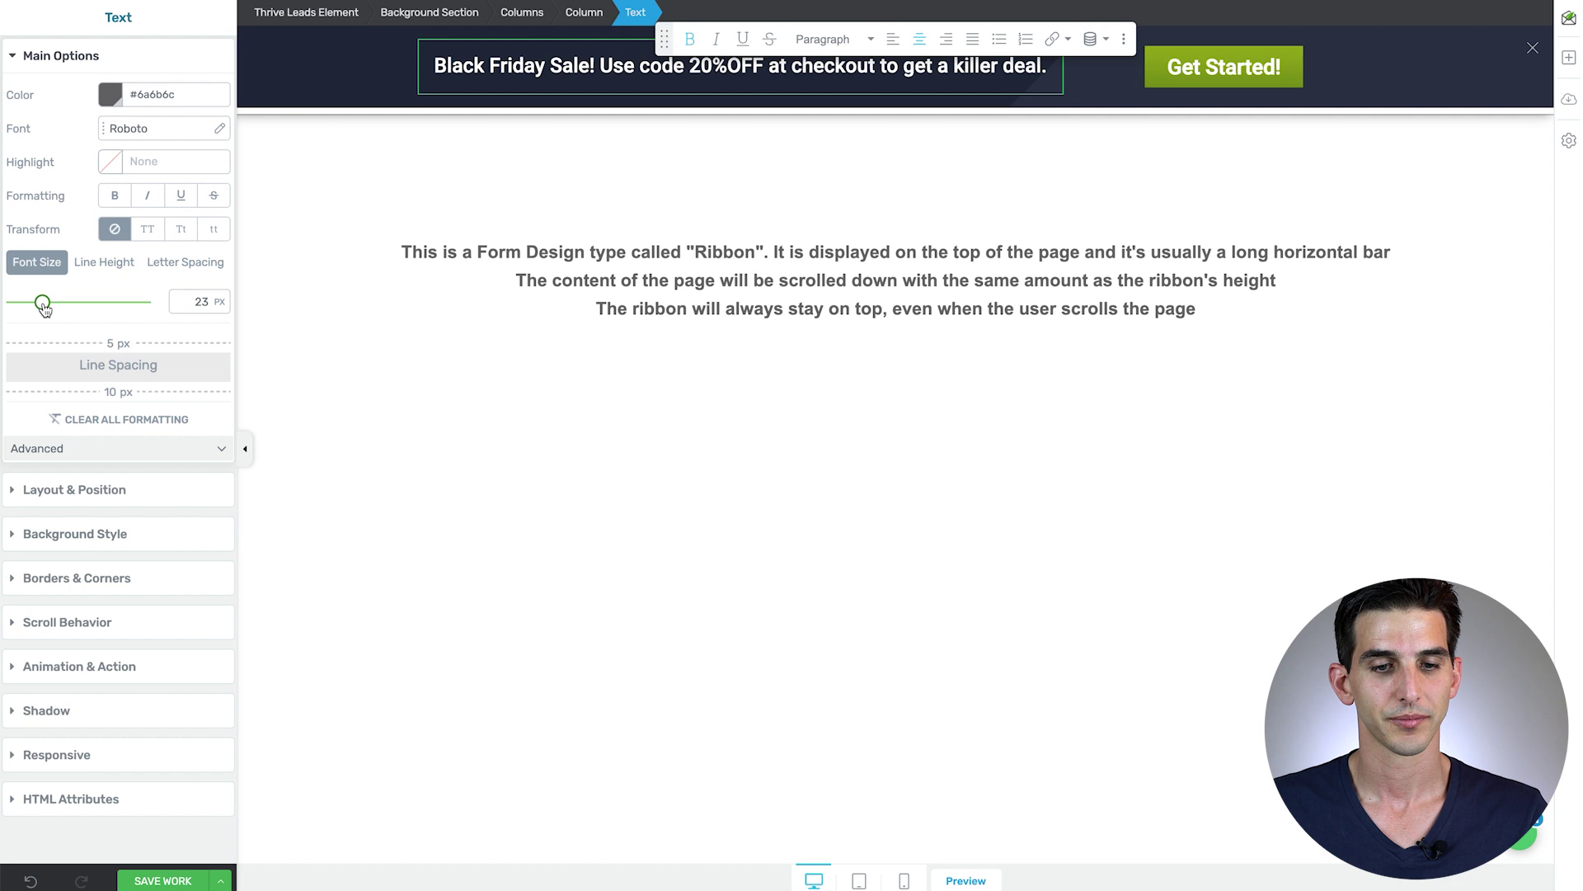
# Step: Colour the "20%OFF" code in the ribbon headline with the saved green
pyautogui.moveTo(691, 70); pyautogui.dragTo(761, 60)
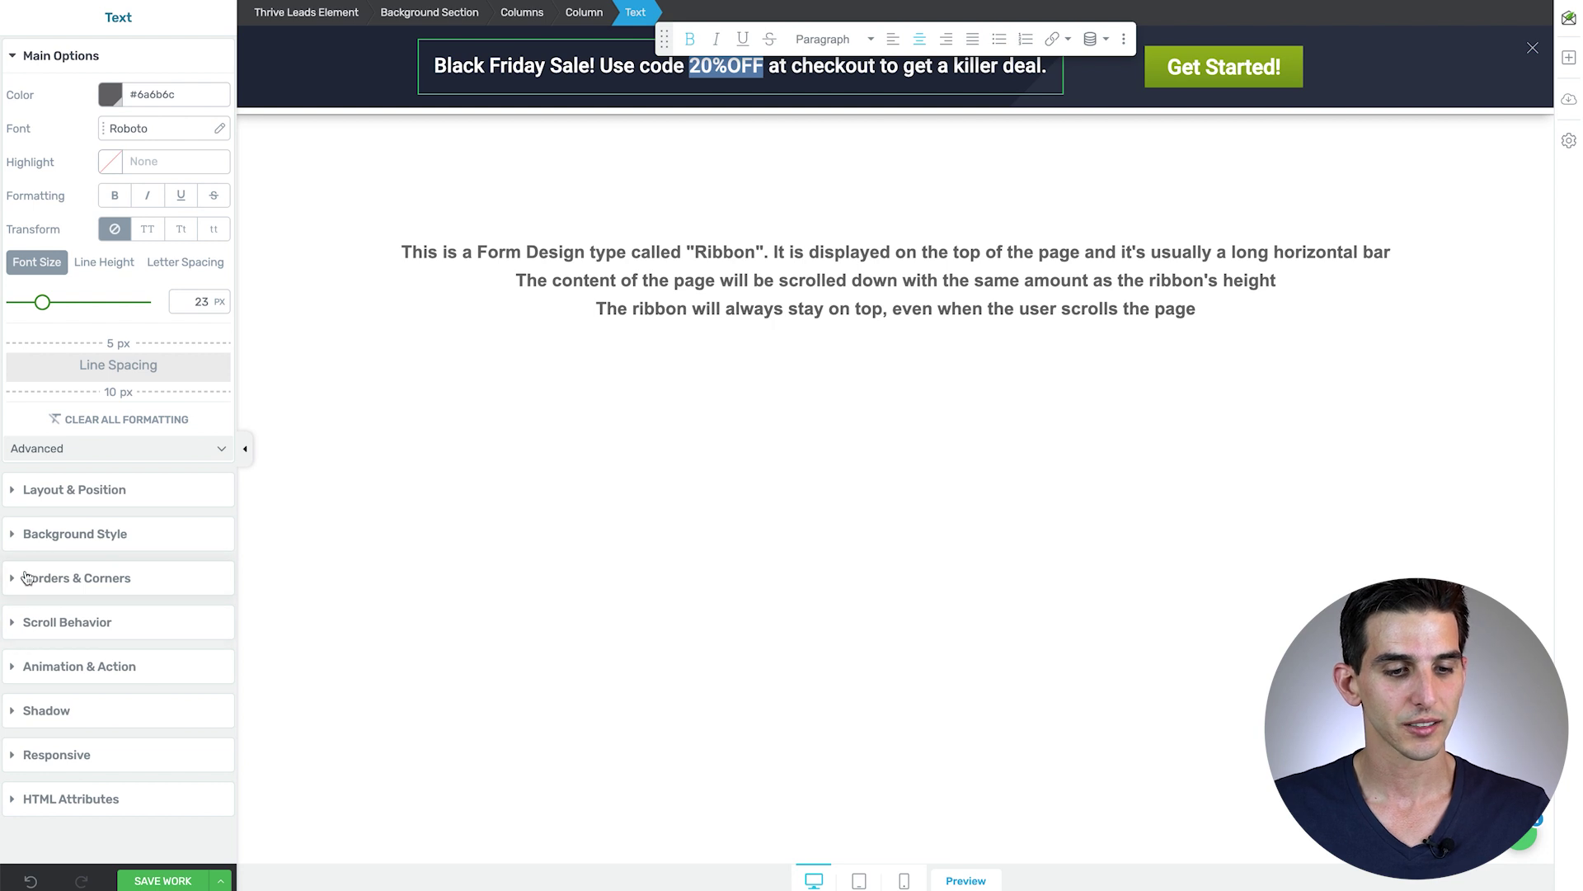
pyautogui.click(111, 95)
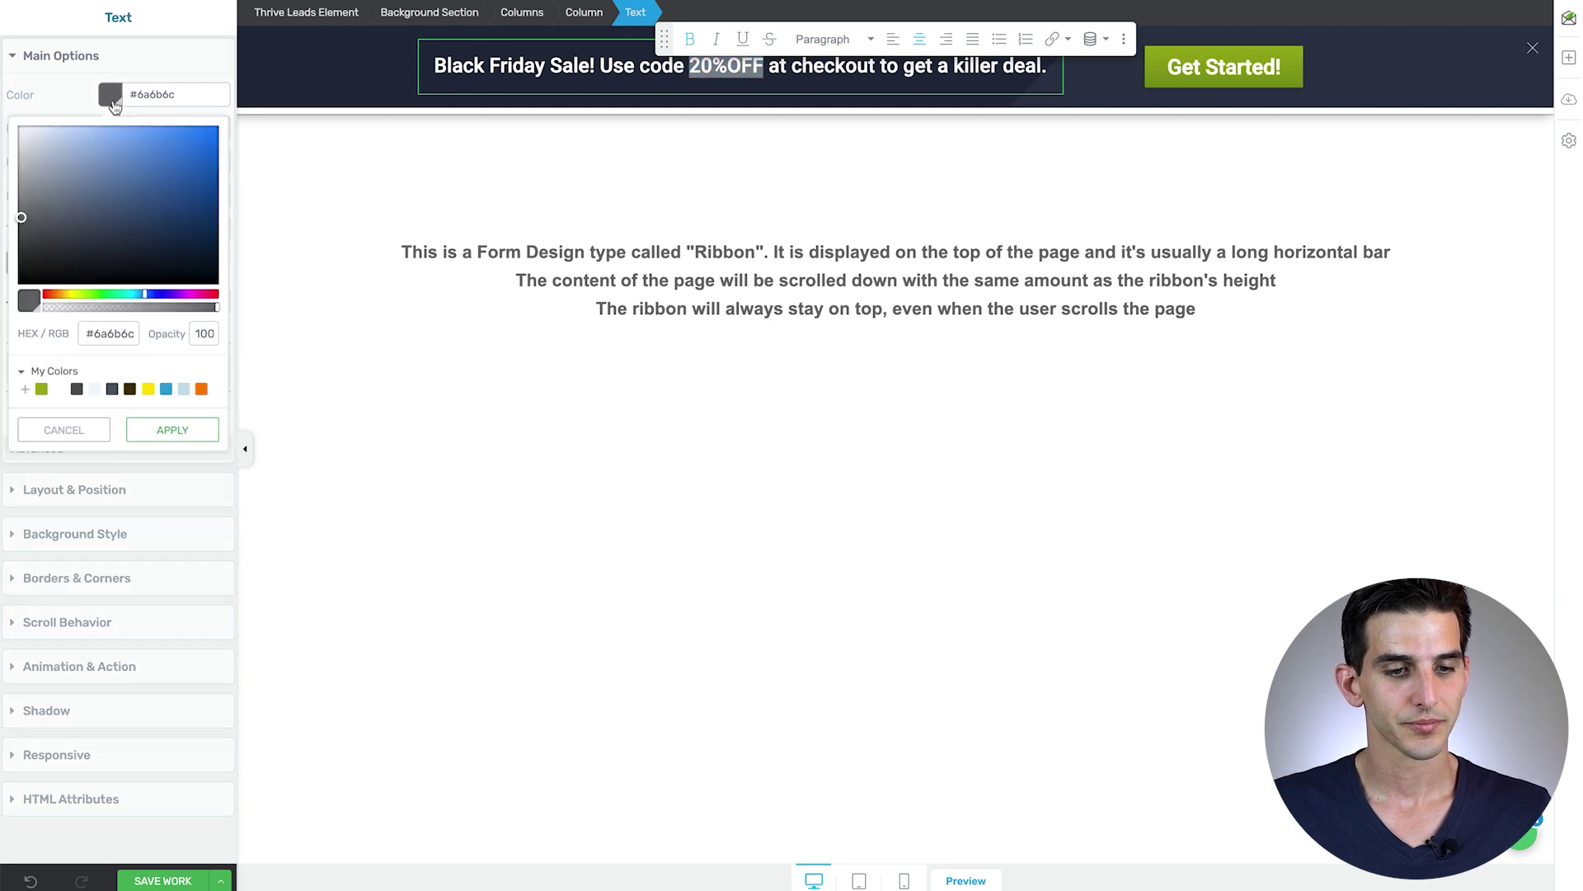
pyautogui.click(42, 390)
pyautogui.click(165, 474)
pyautogui.click(400, 421)
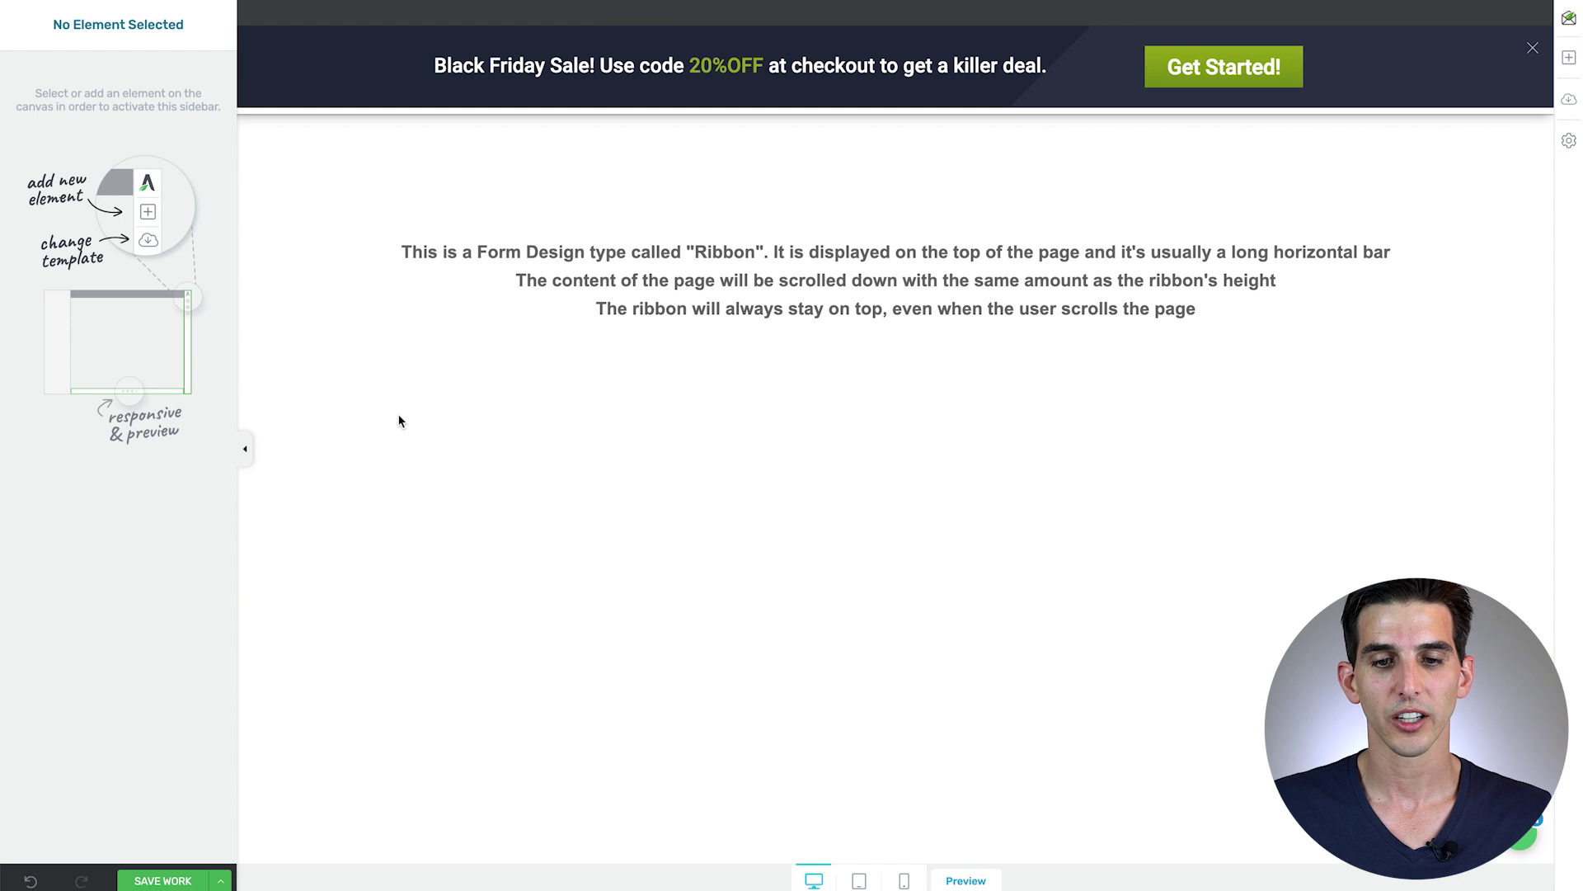
pyautogui.click(1223, 67)
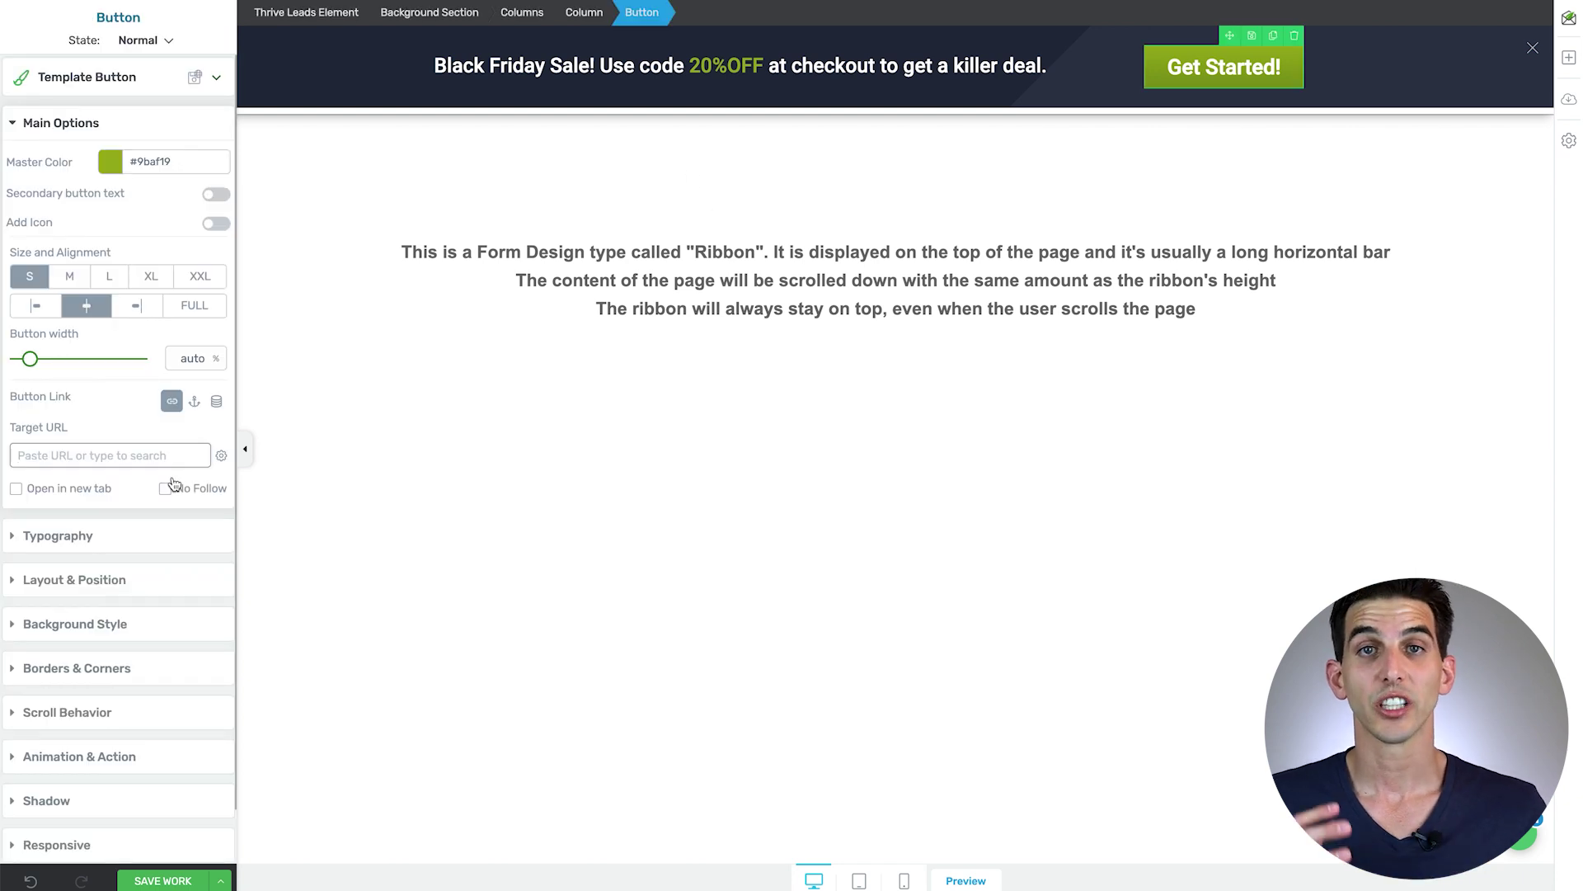
pyautogui.click(163, 454)
pyautogui.write('https://thrivethemes.com/leads')
pyautogui.click(330, 466)
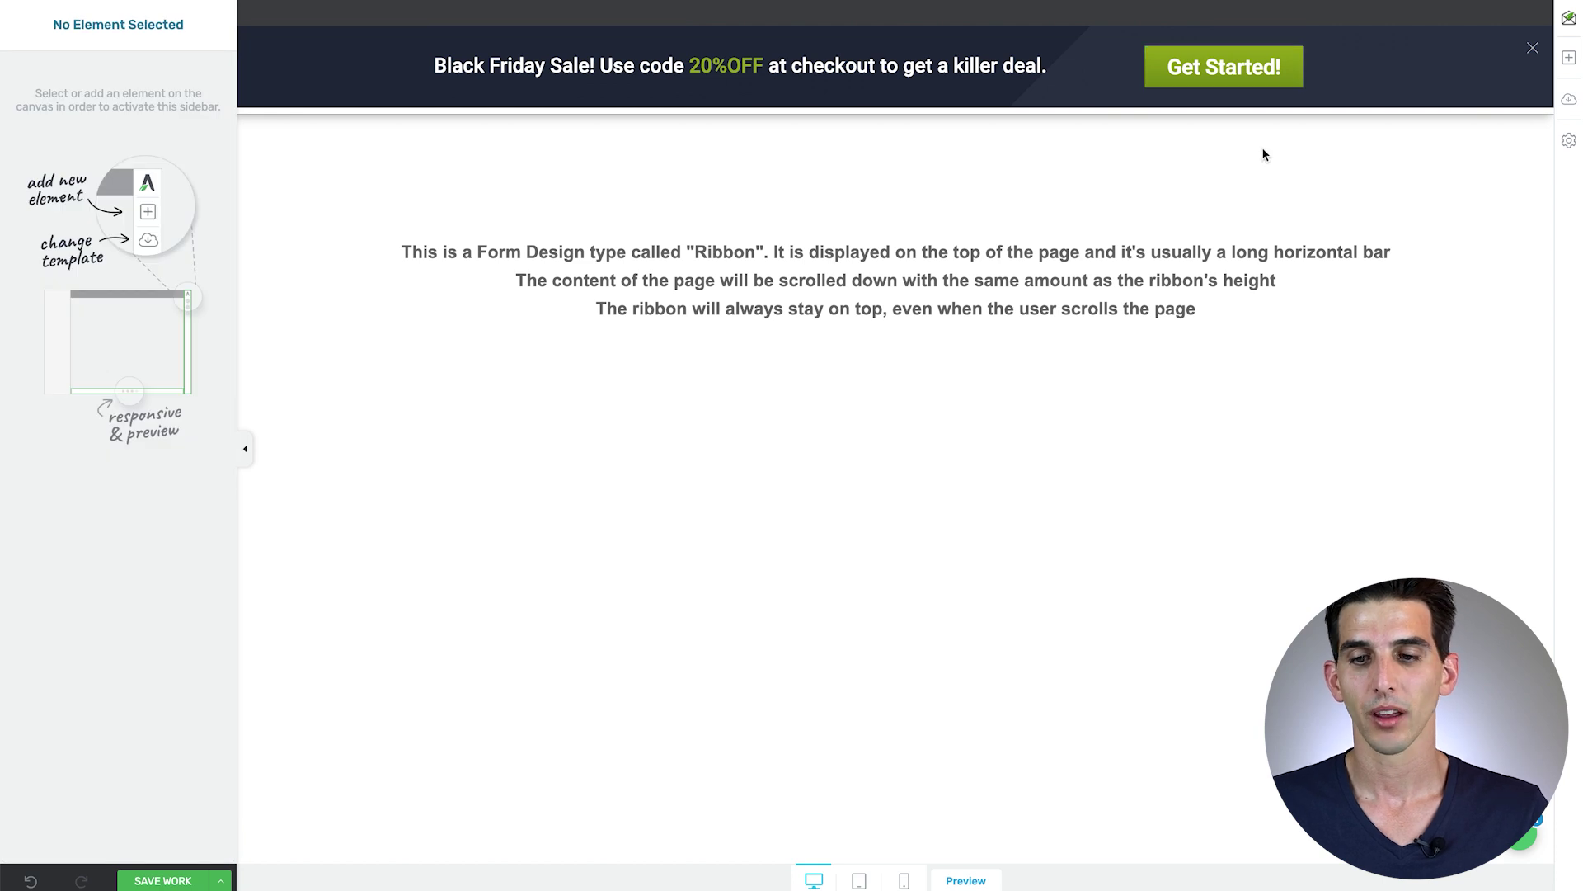
# Step: Change the ribbon button's label to "Shop Now!"
pyautogui.click(1222, 69)
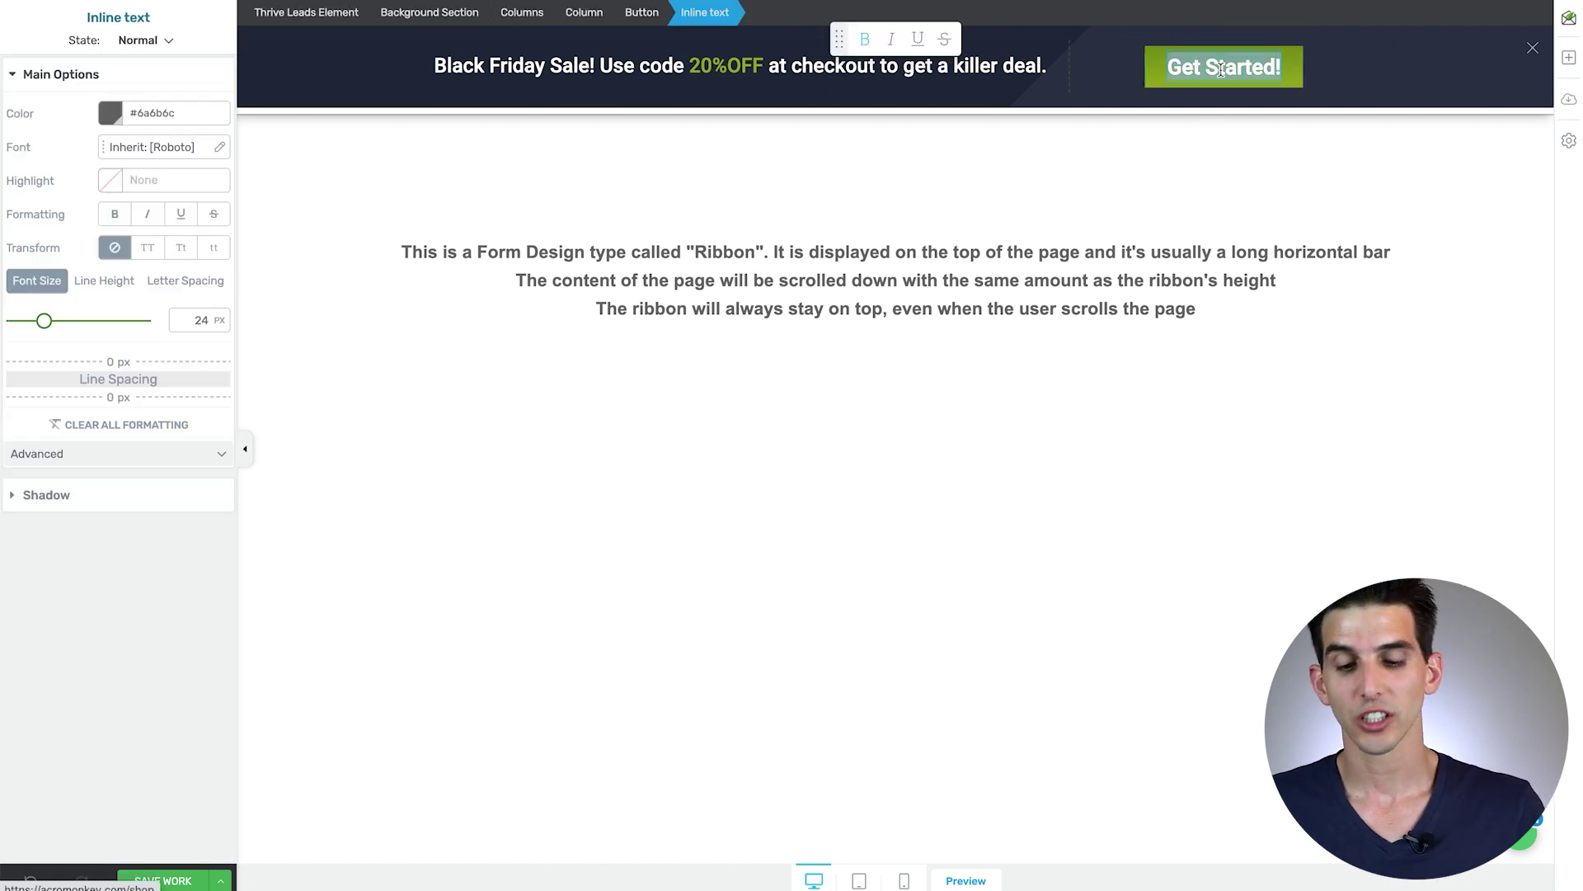
pyautogui.write('Sho')
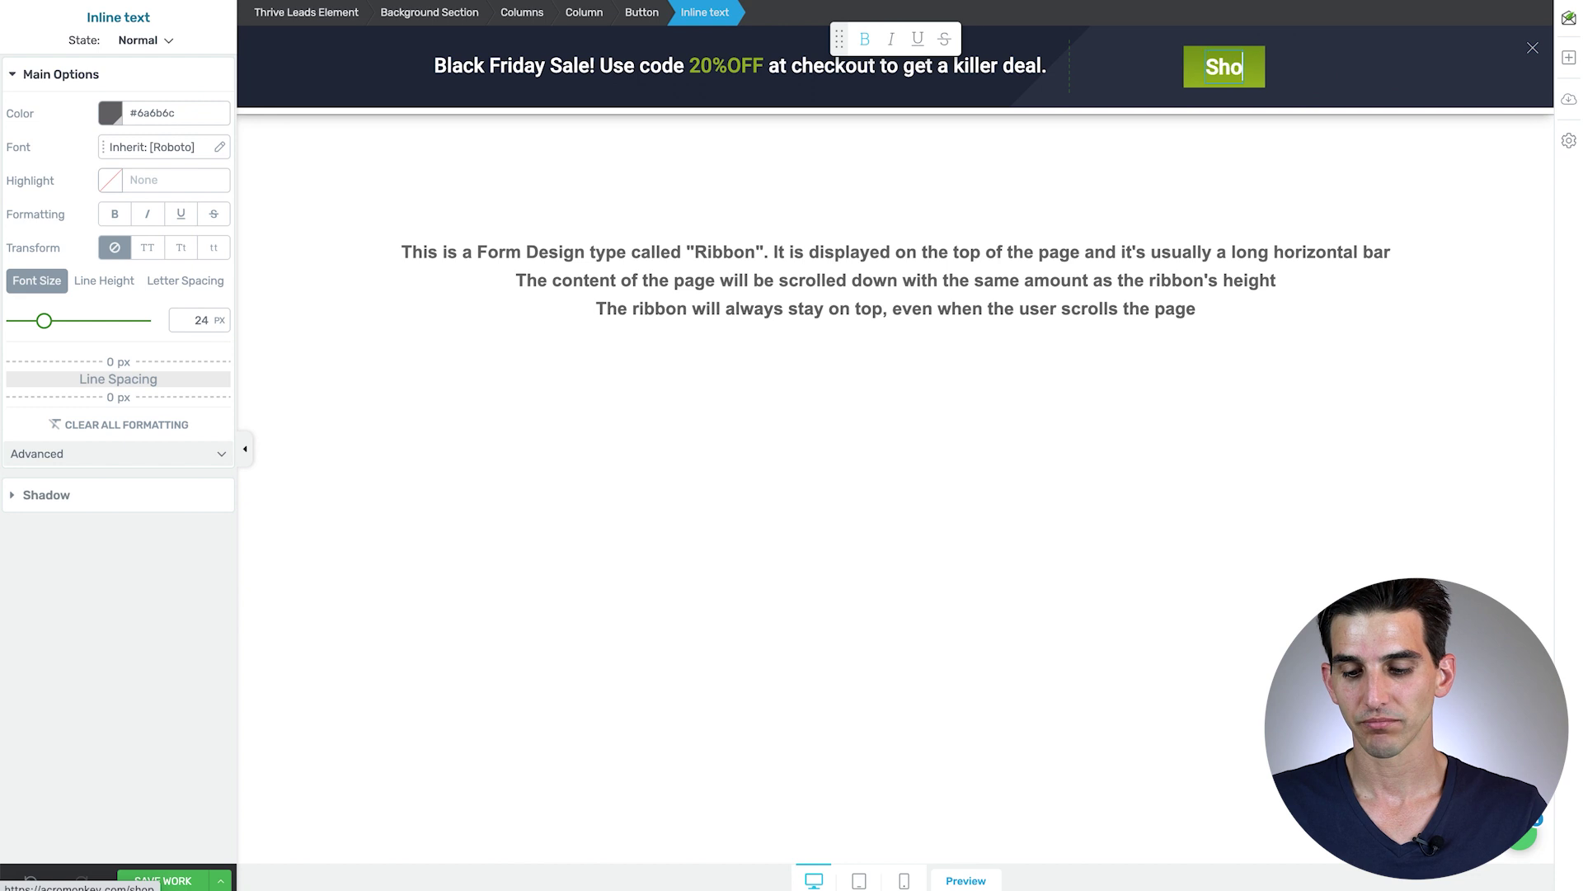
pyautogui.write('p Now!')
pyautogui.click(1183, 184)
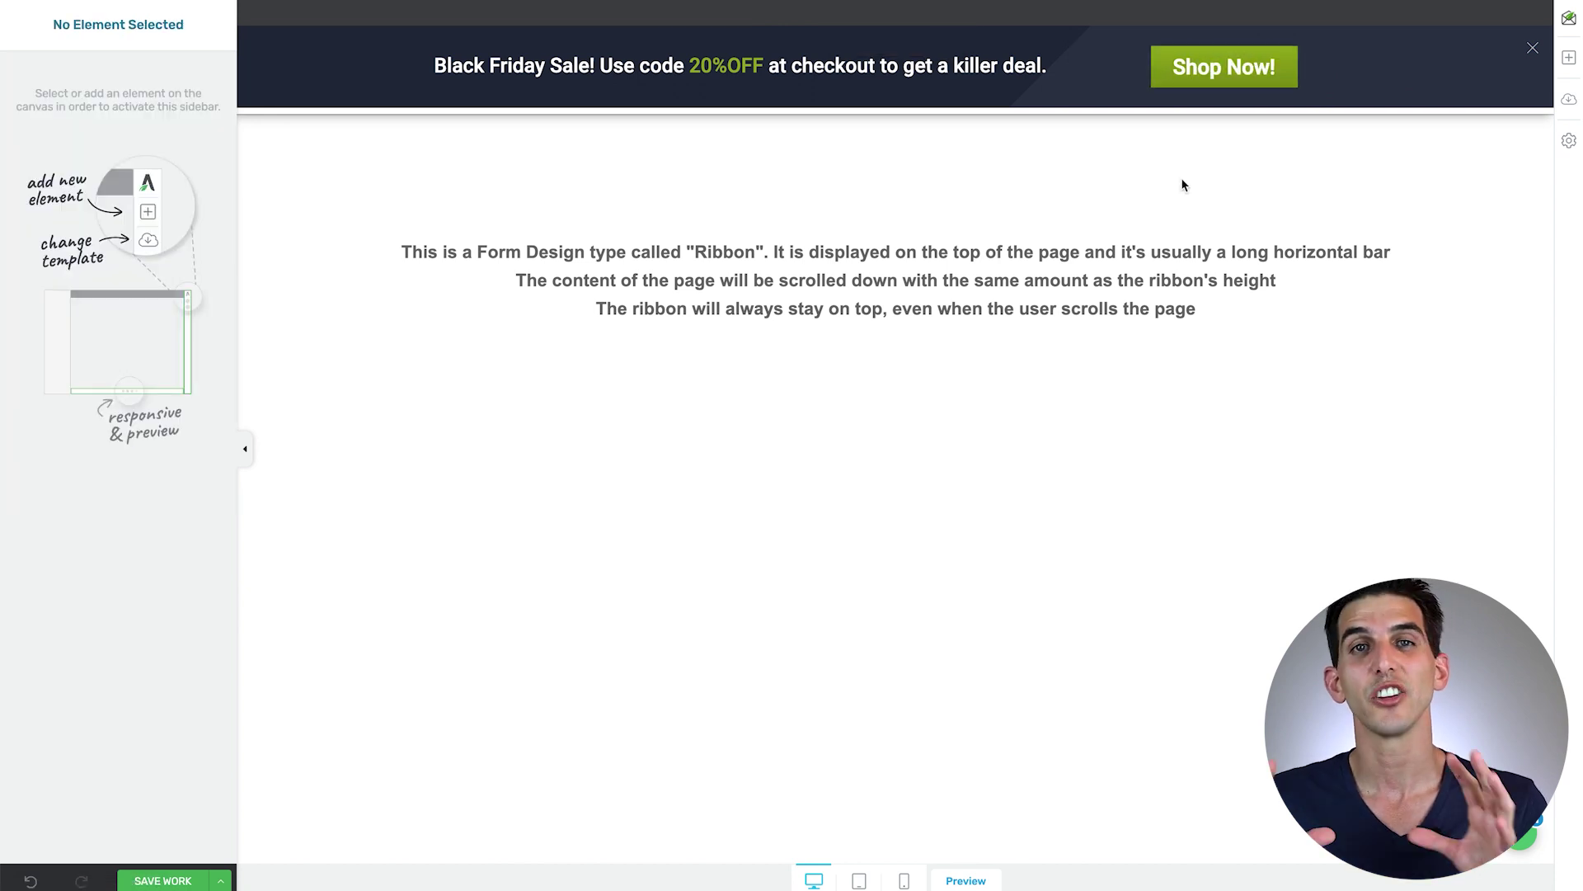